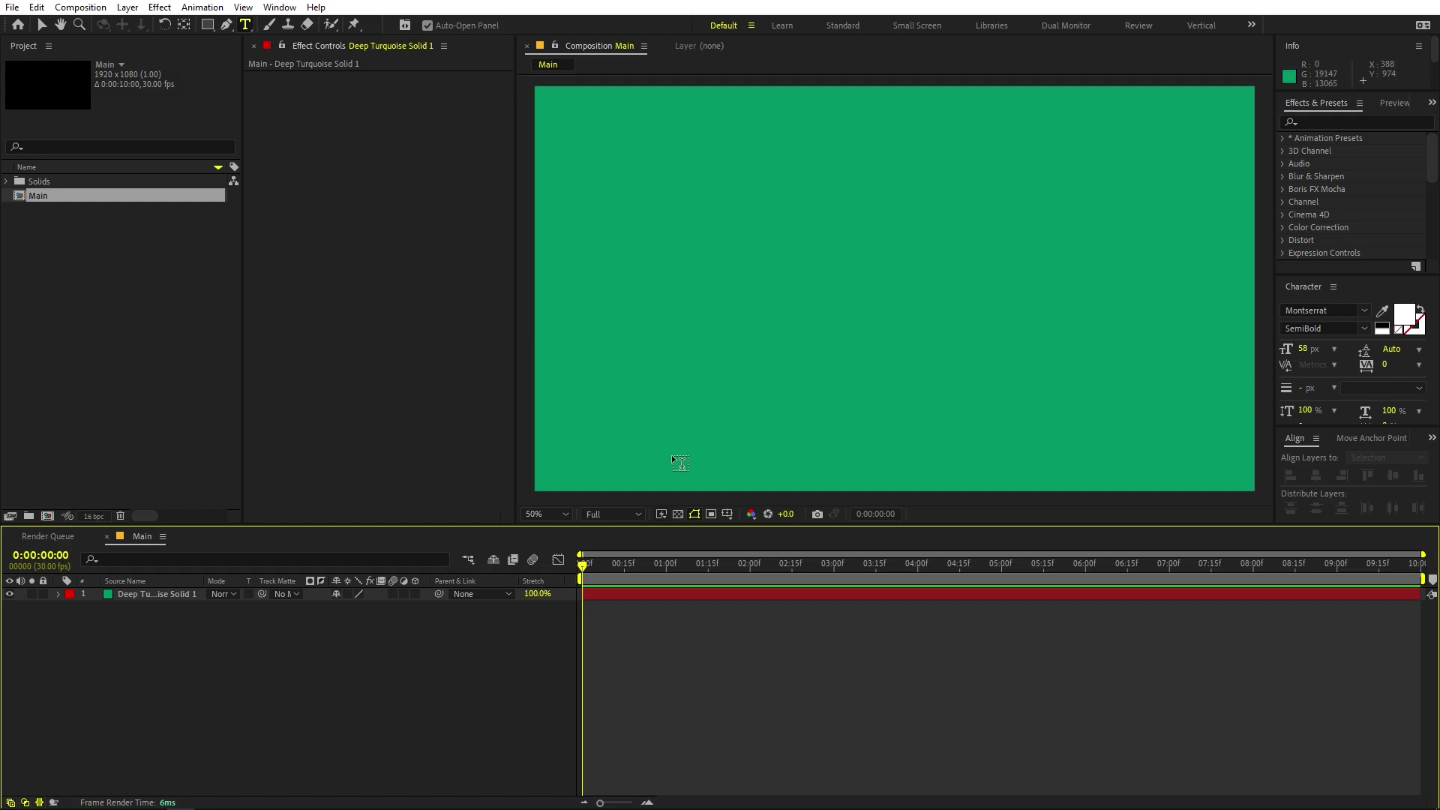
# Add a white text layer reading "M" near the centre of the composition and scale it up to a large letter
pyautogui.click(833, 267)
pyautogui.write('M')
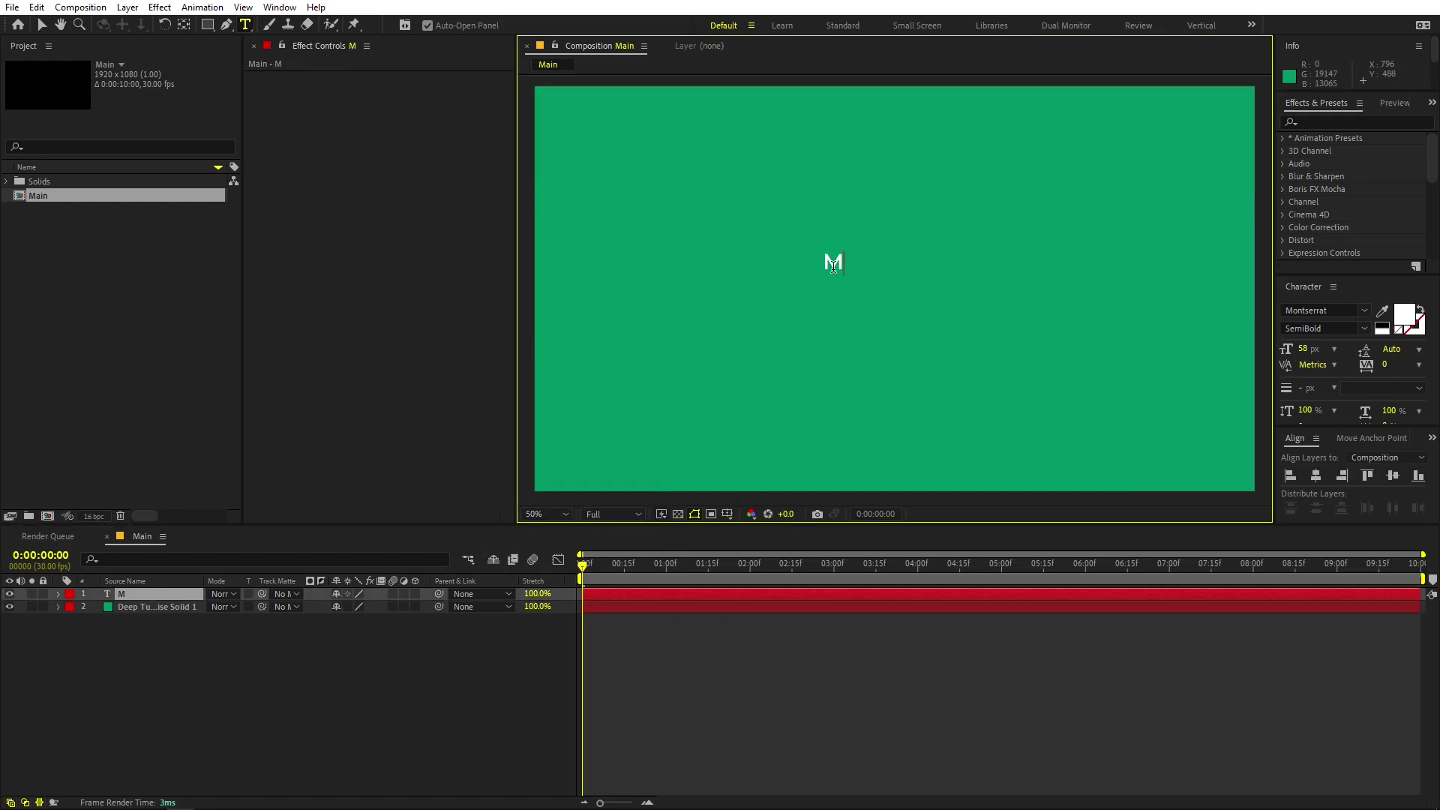
pyautogui.click(42, 23)
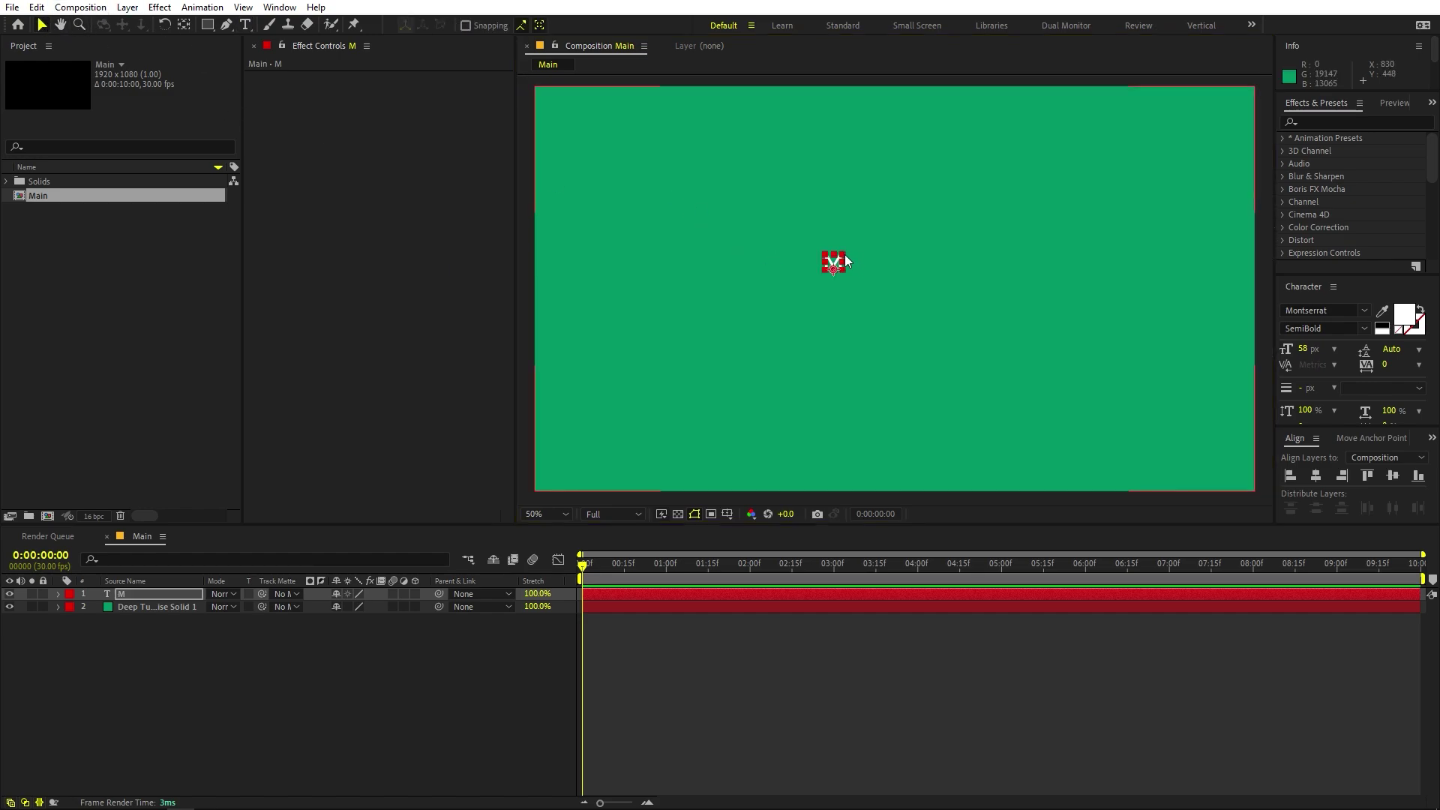
pyautogui.moveTo(845, 261); pyautogui.dragTo(960, 266)
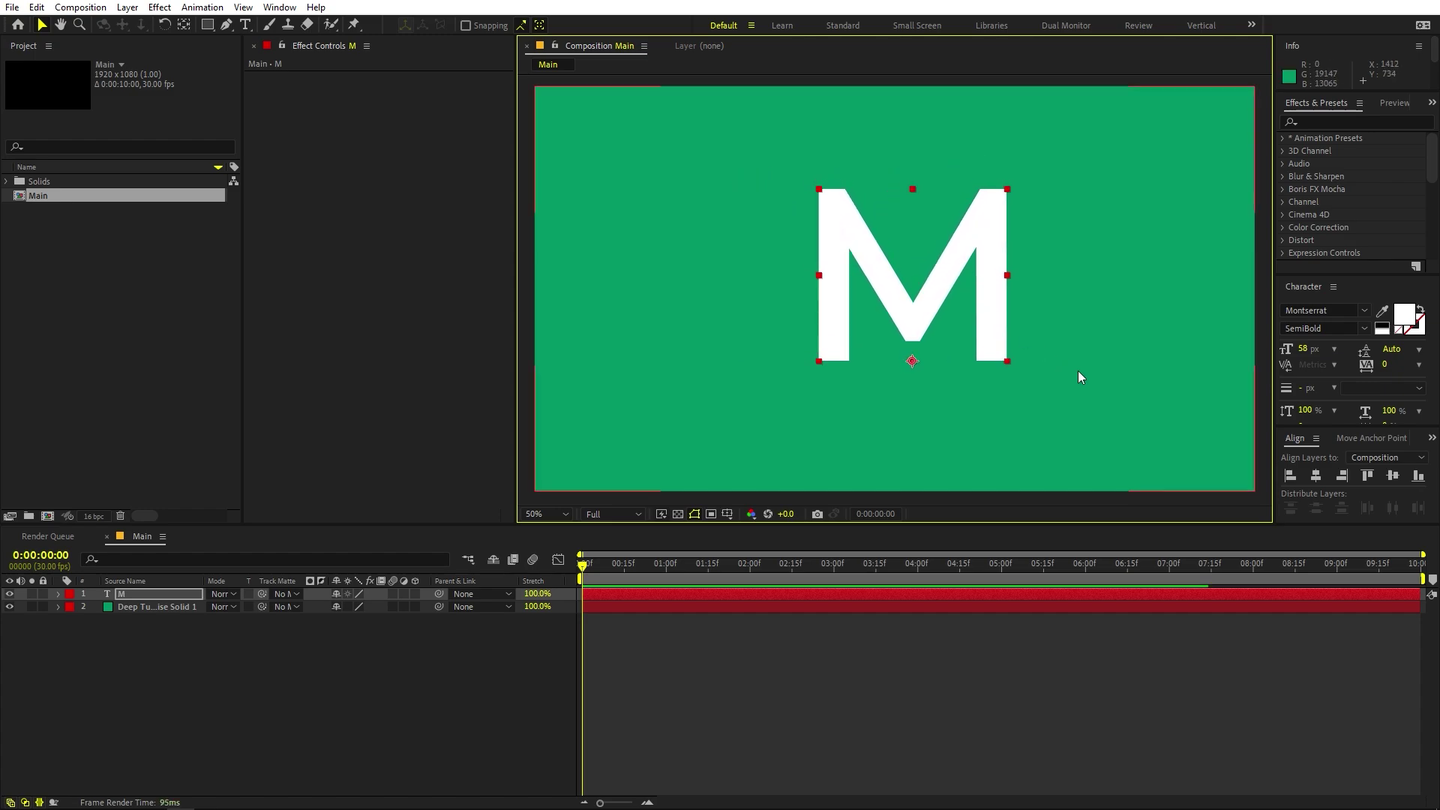
# Convert the M text layer into a vector outline layer with Create Shapes from Text
pyautogui.rightClick(153, 597)
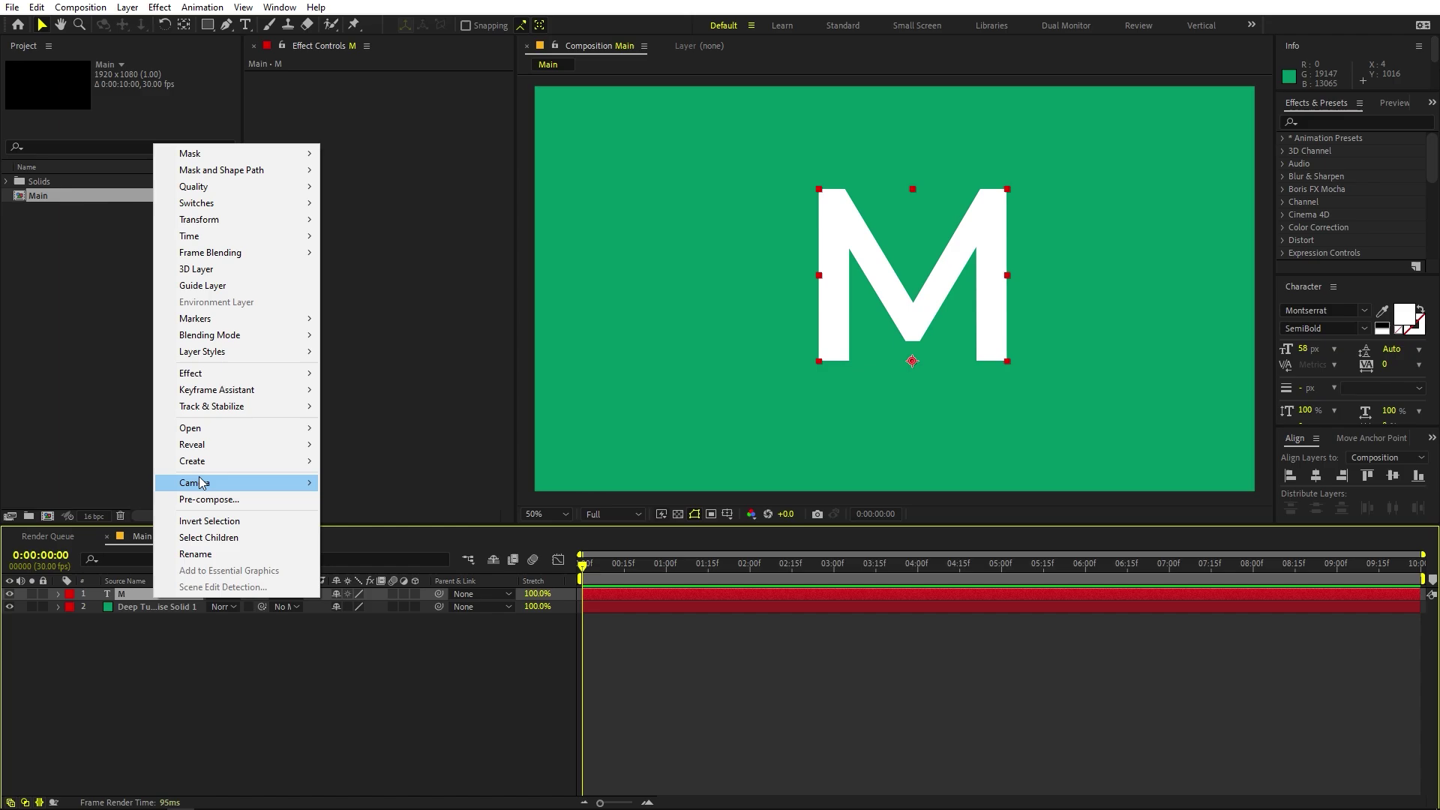
pyautogui.moveTo(208, 463)
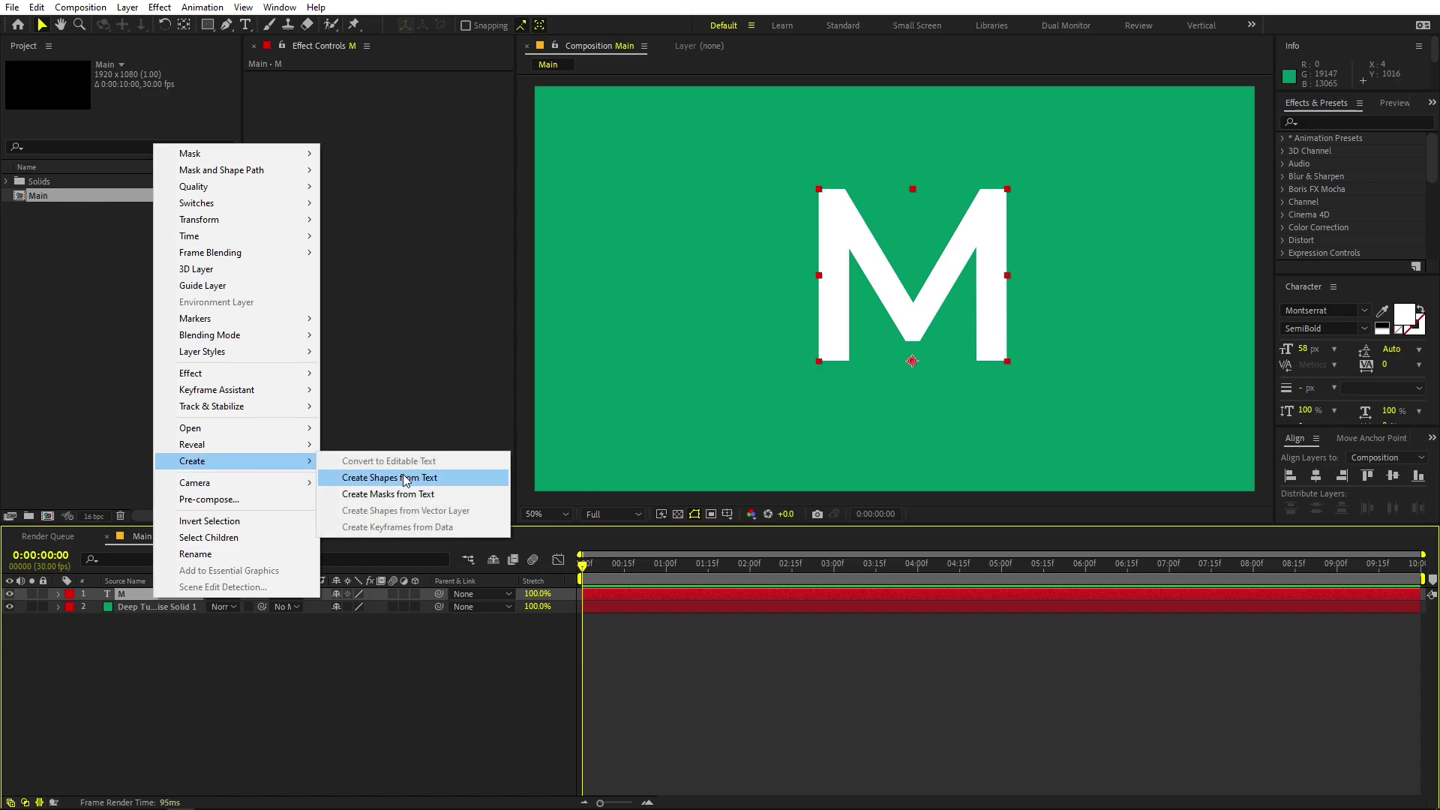
pyautogui.click(404, 479)
# Find the Path property of the M Outlines layer and set Path and Position keyframes at frame 0
pyautogui.click(140, 596)
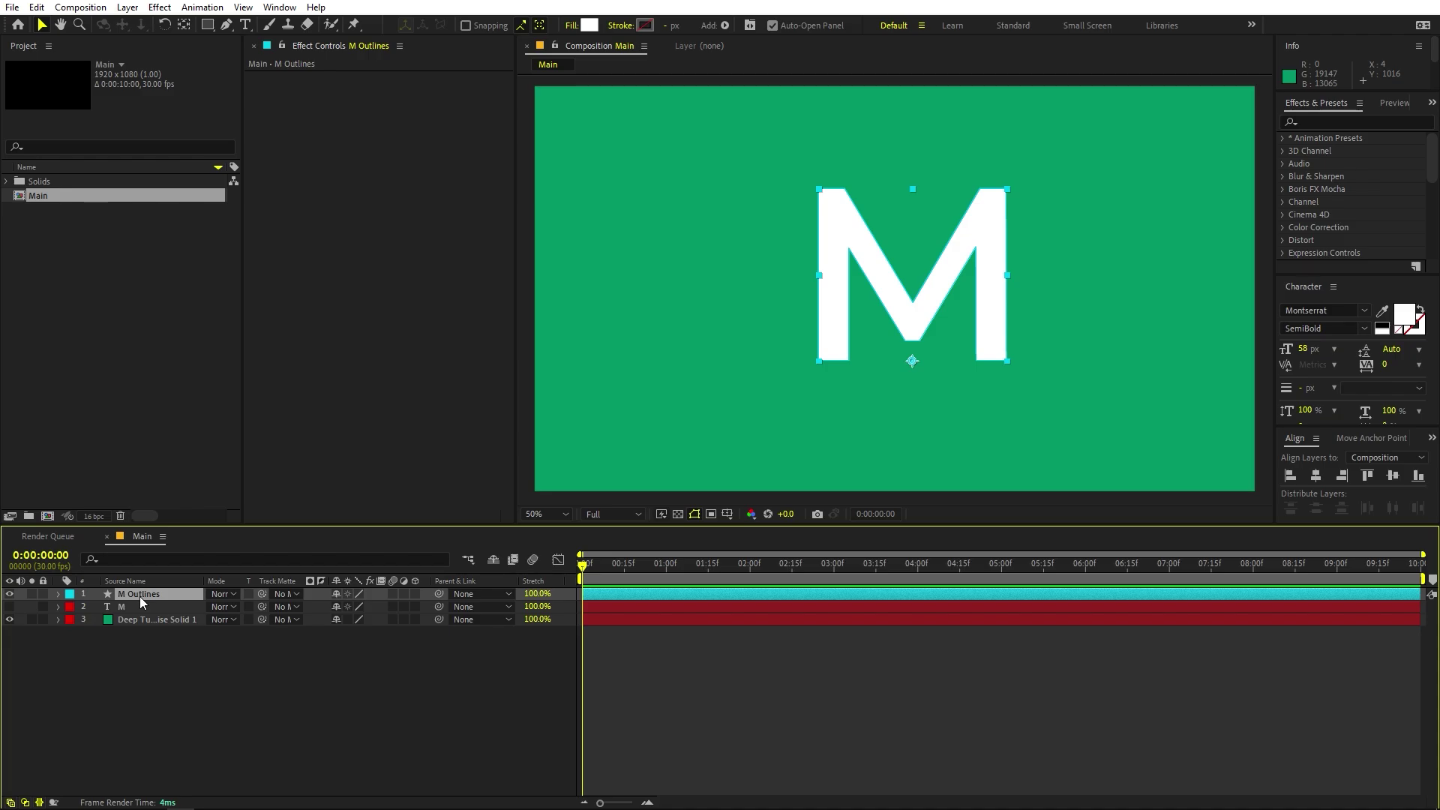
pyautogui.press('p')
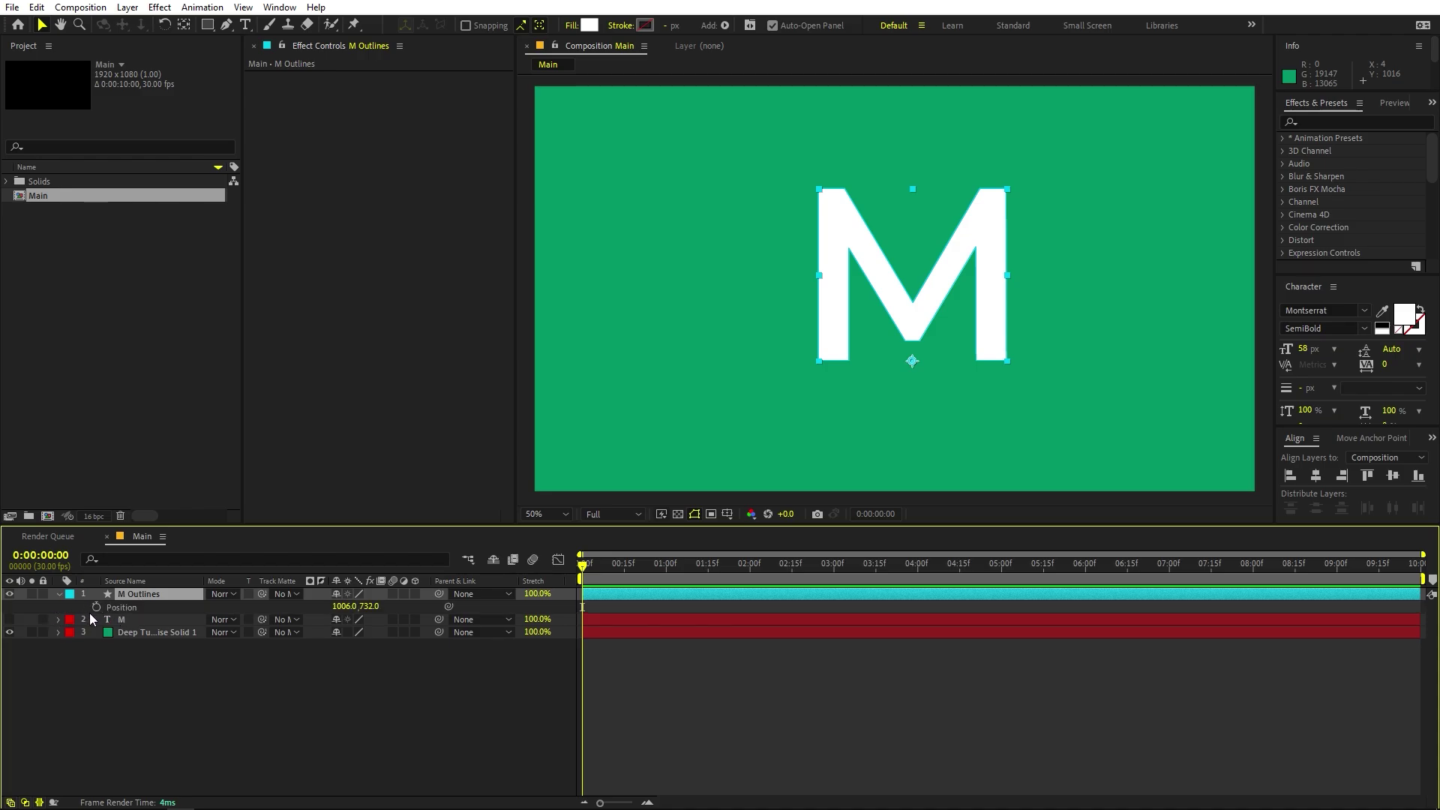
pyautogui.click(137, 559)
pyautogui.write('path')
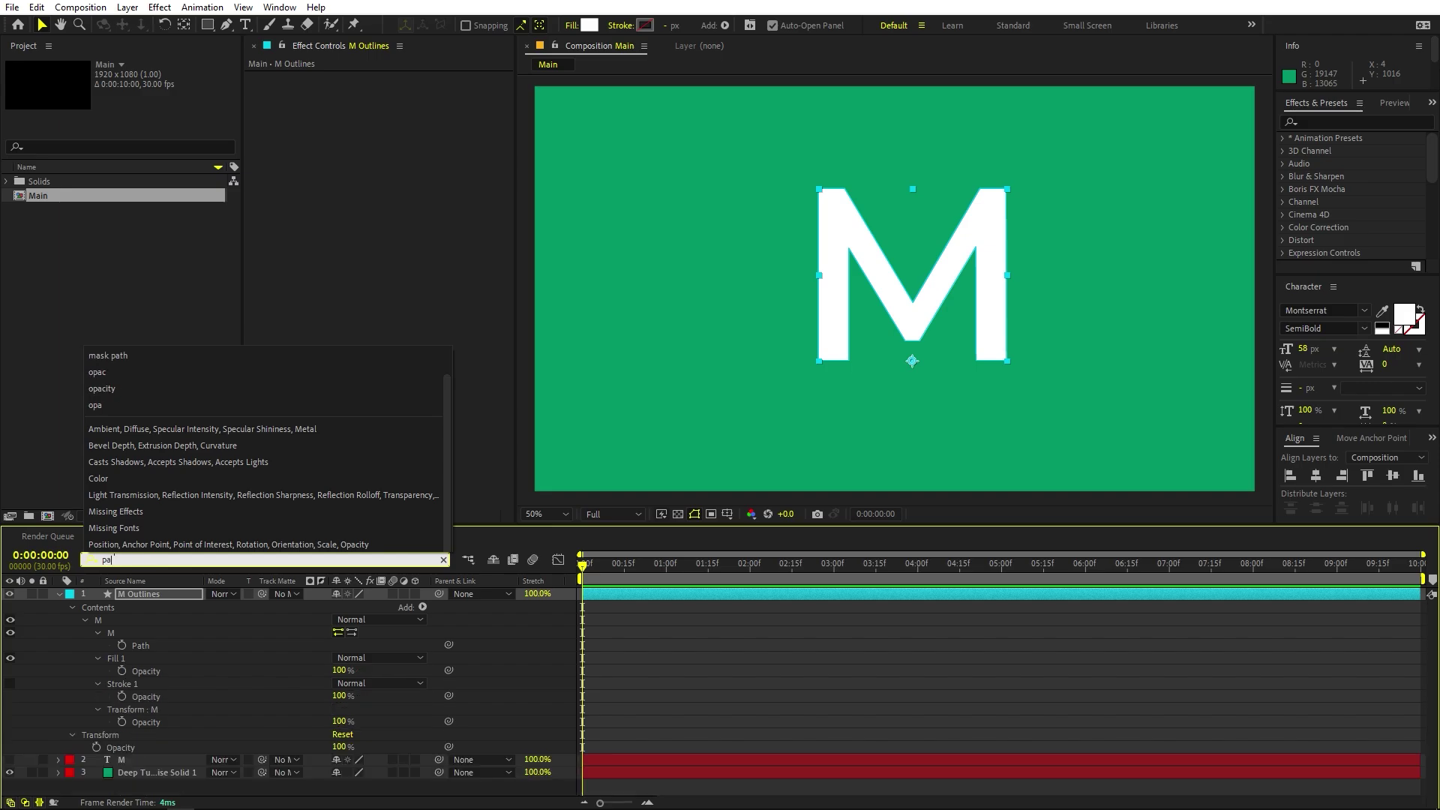
pyautogui.click(122, 646)
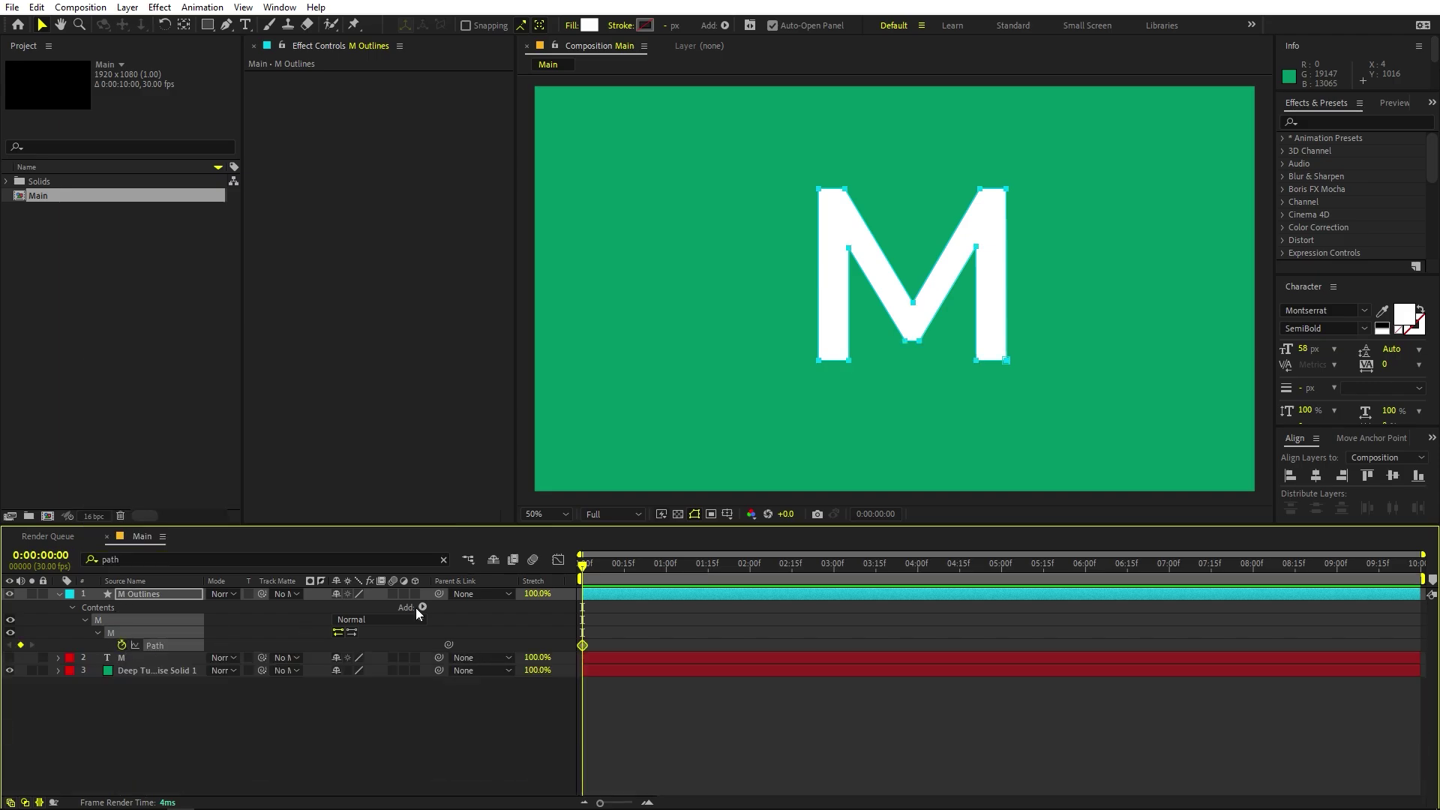
pyautogui.click(609, 597)
pyautogui.hotkey('alt', 'shift', 'p')
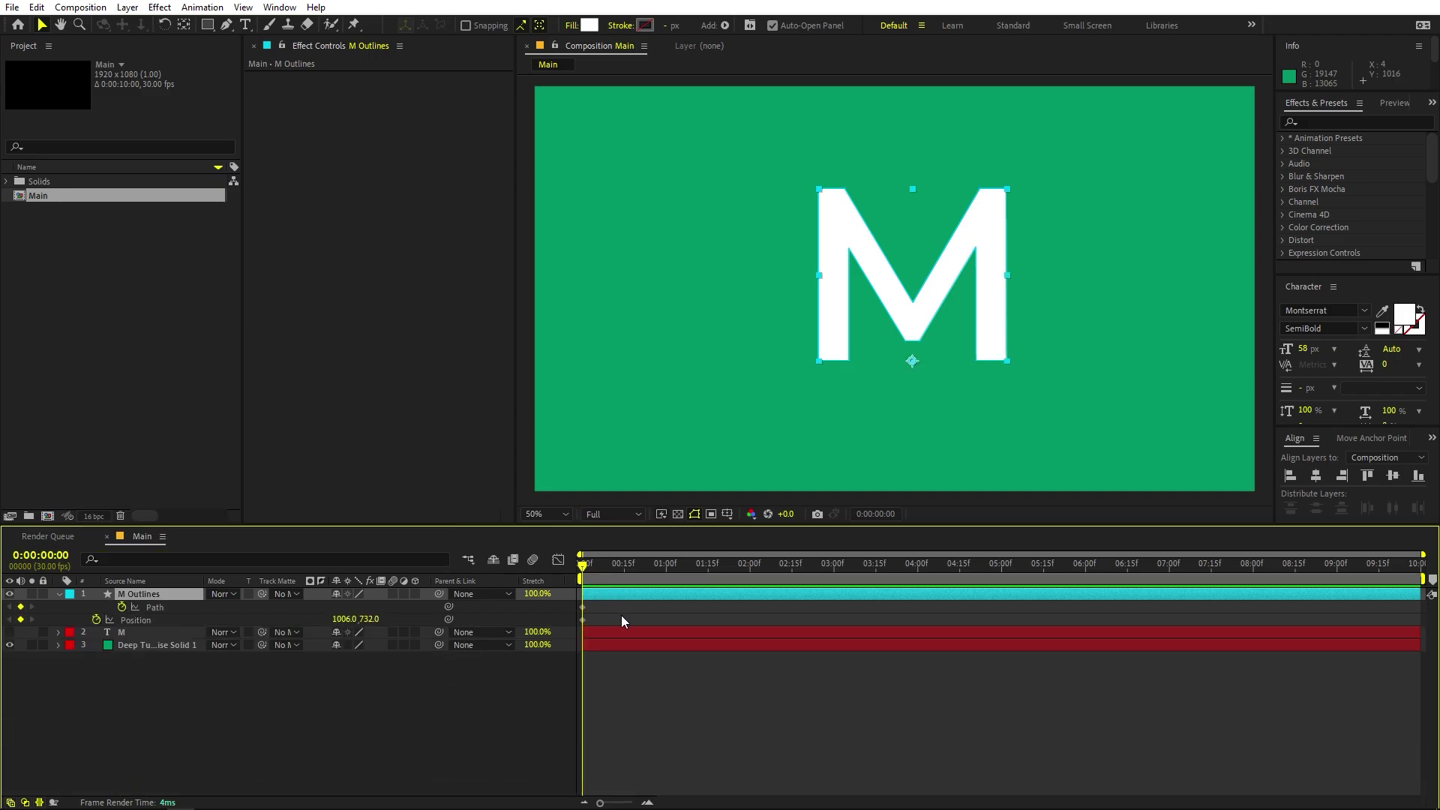
# At frame 0, enlarge the M outlines and place them fully beyond the canvas's left edge, at about -440, 1066
pyautogui.moveTo(600, 803); pyautogui.dragTo(636, 804)
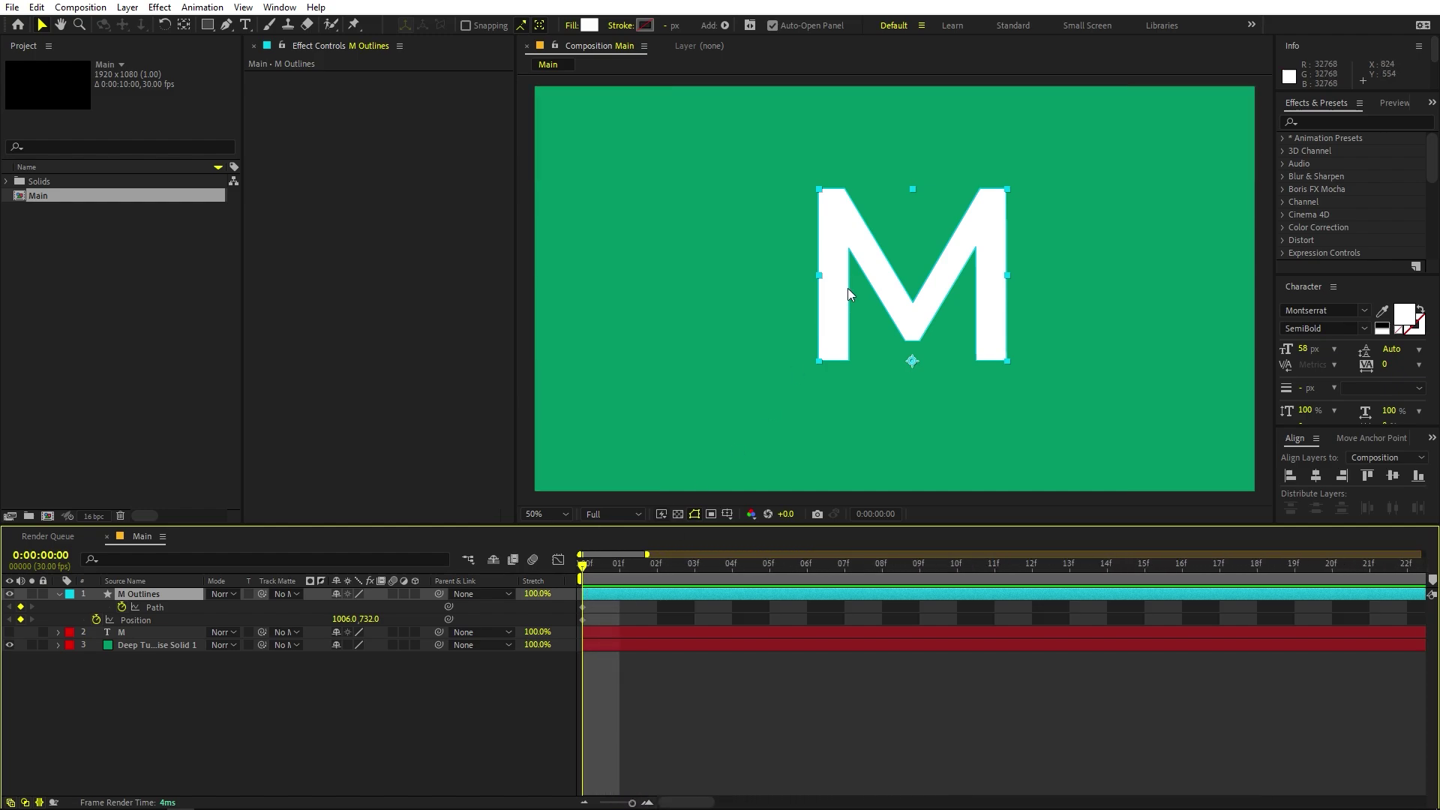
pyautogui.moveTo(861, 253); pyautogui.dragTo(516, 333)
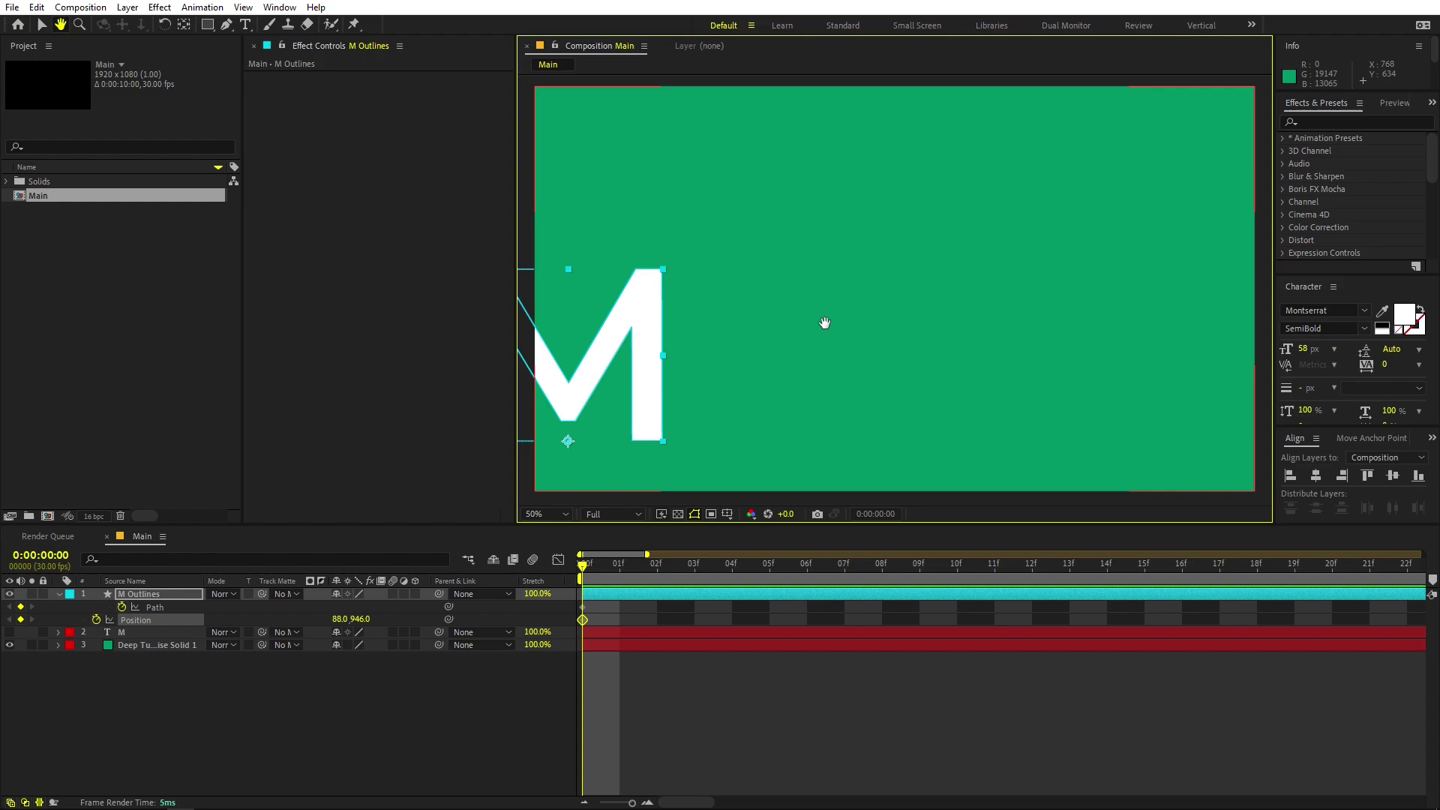
pyautogui.scroll(-2, 861, 306)
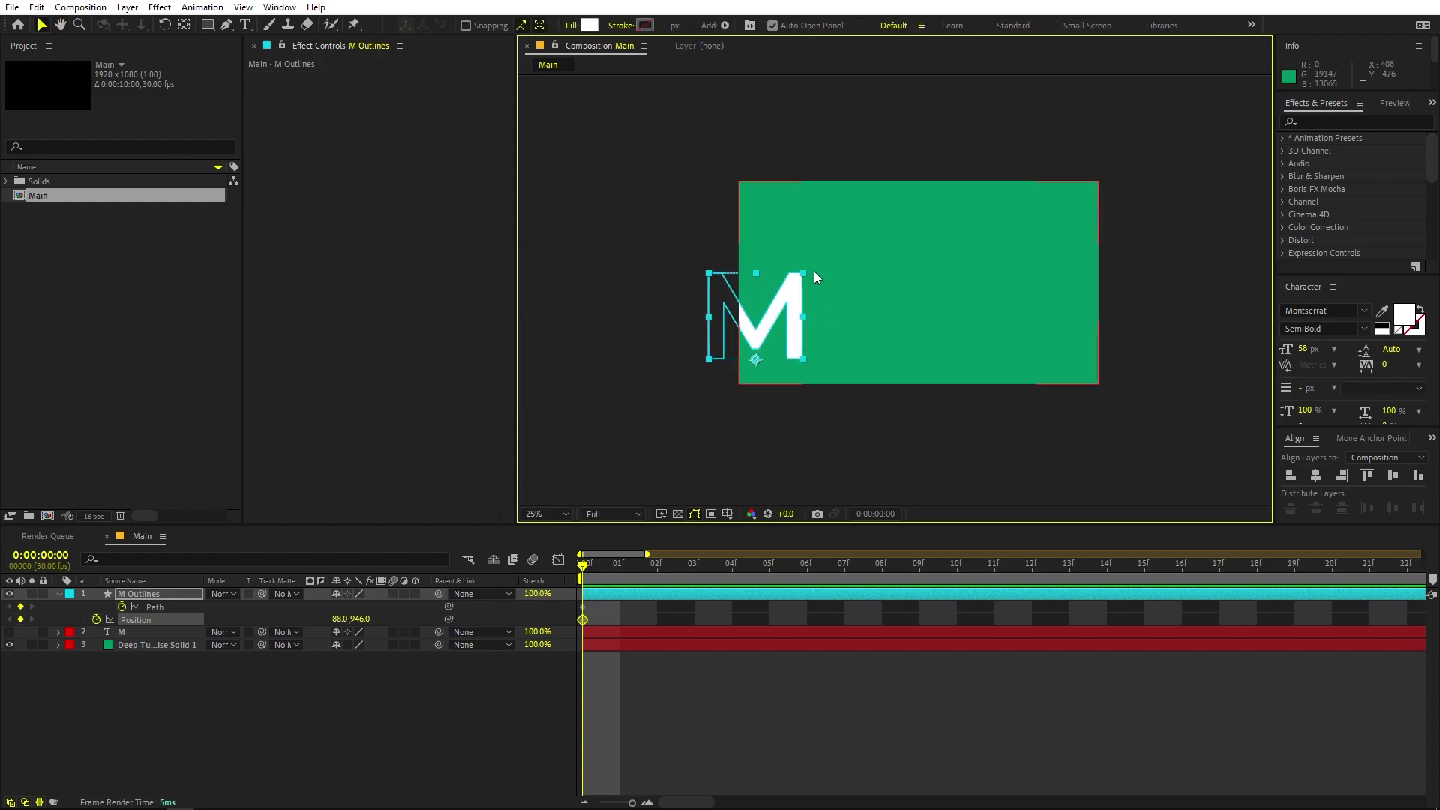
pyautogui.moveTo(806, 272); pyautogui.dragTo(704, 296)
# Add a Position keyframe at frame 7 with the M inside the canvas's lower-left area, at about 392, 1054
pyautogui.moveTo(600, 566); pyautogui.dragTo(841, 570)
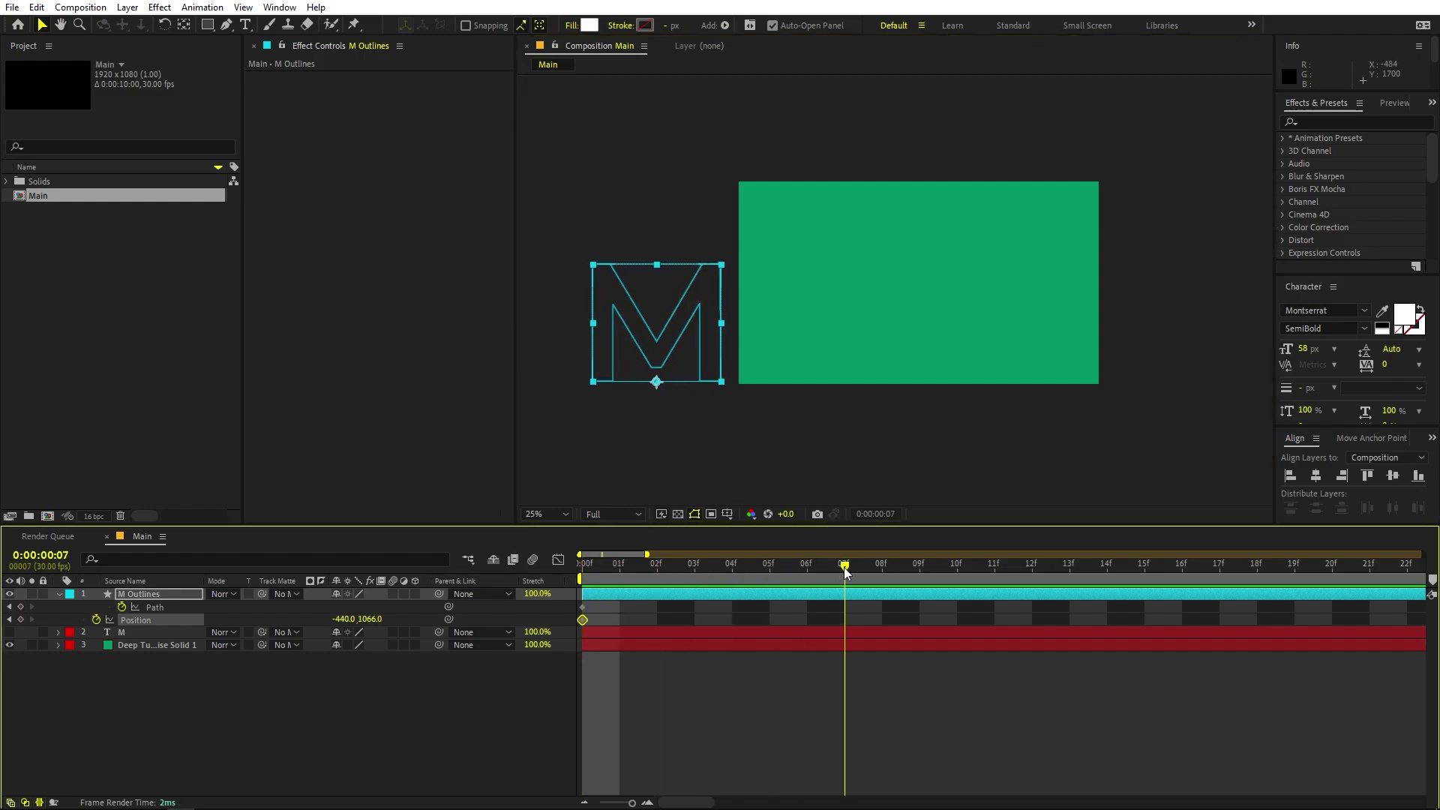
pyautogui.moveTo(673, 333); pyautogui.dragTo(824, 333)
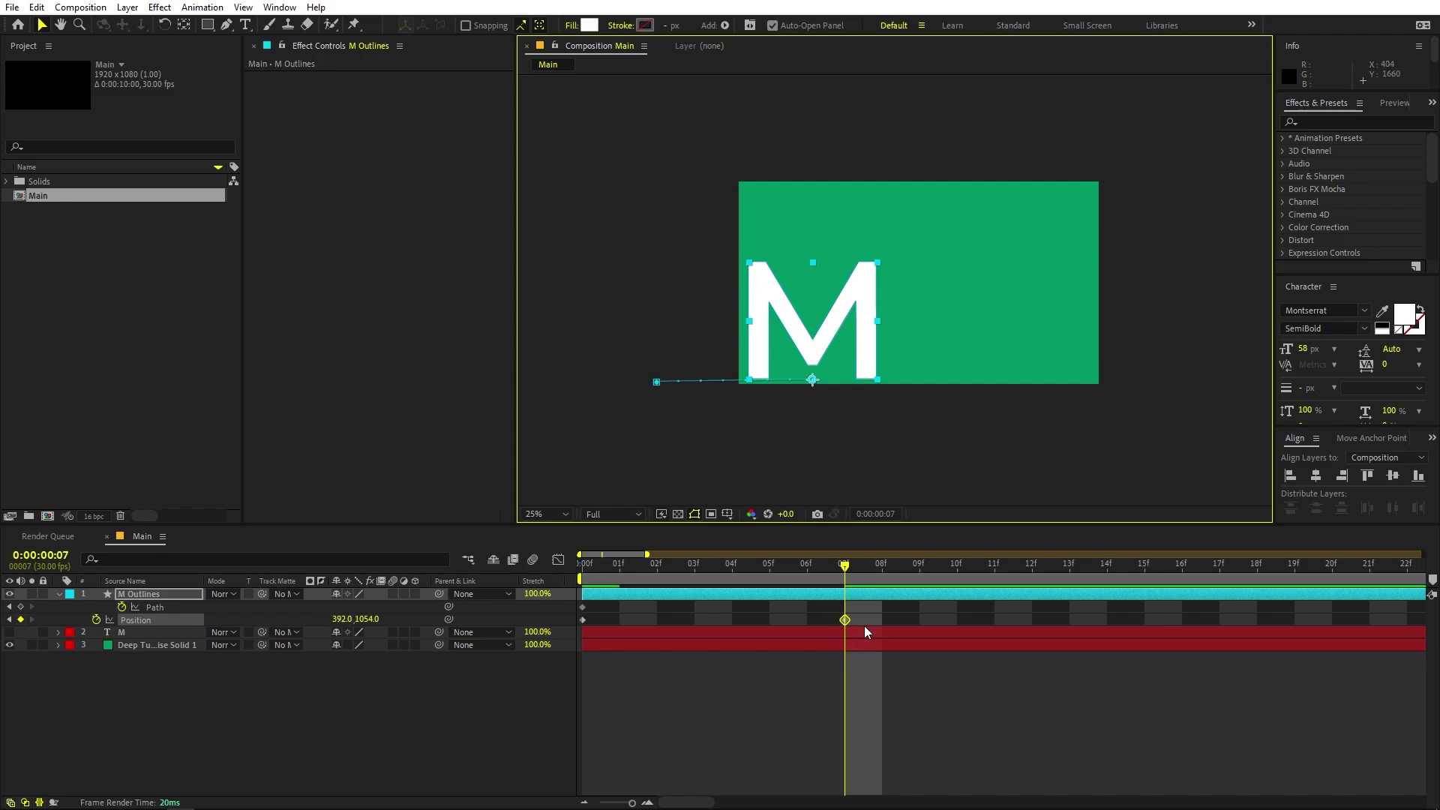
# Shift both Position keyframes of the M down about 80 px so the letter's feet extend below the canvas
pyautogui.moveTo(864, 625); pyautogui.dragTo(579, 603)
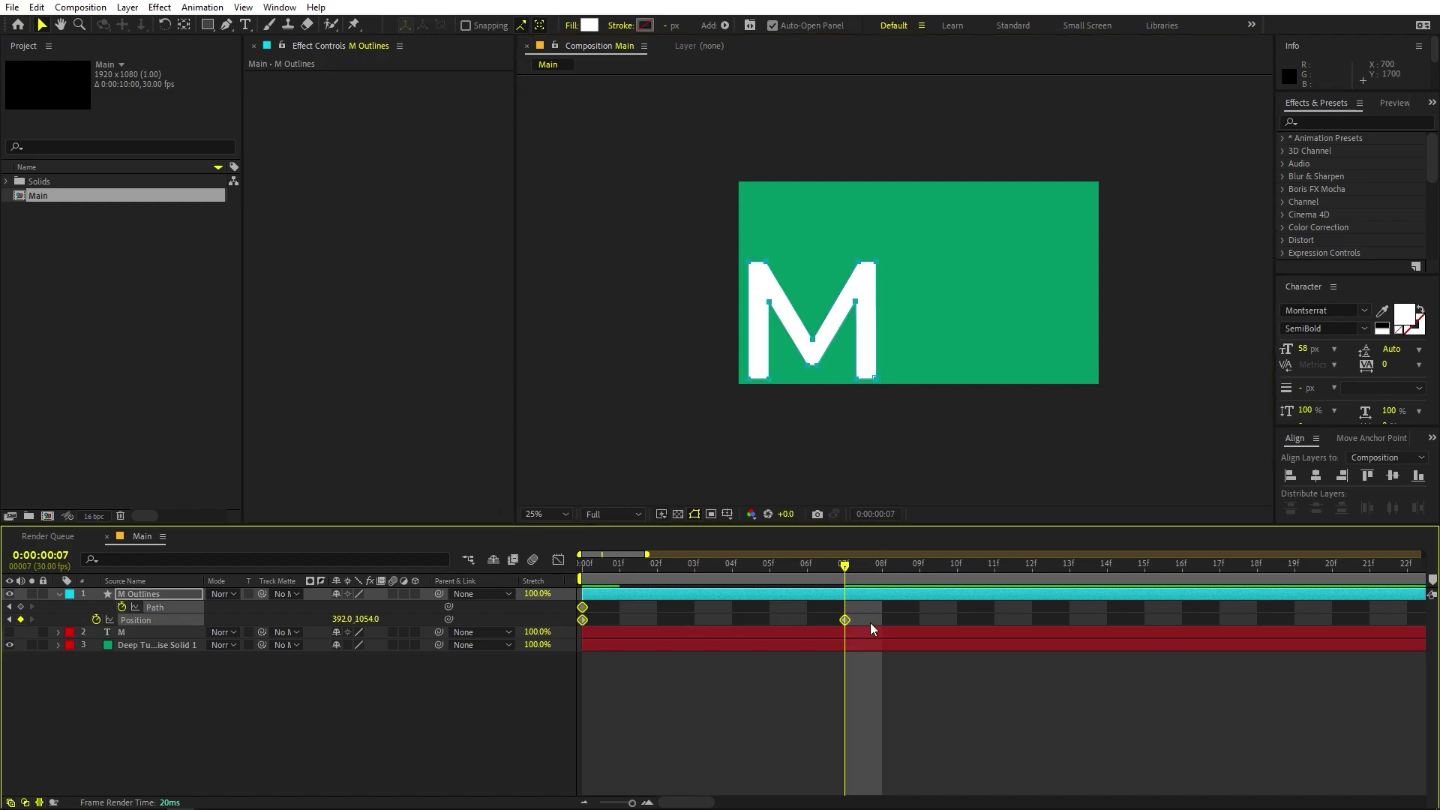
pyautogui.moveTo(870, 628); pyautogui.dragTo(578, 614)
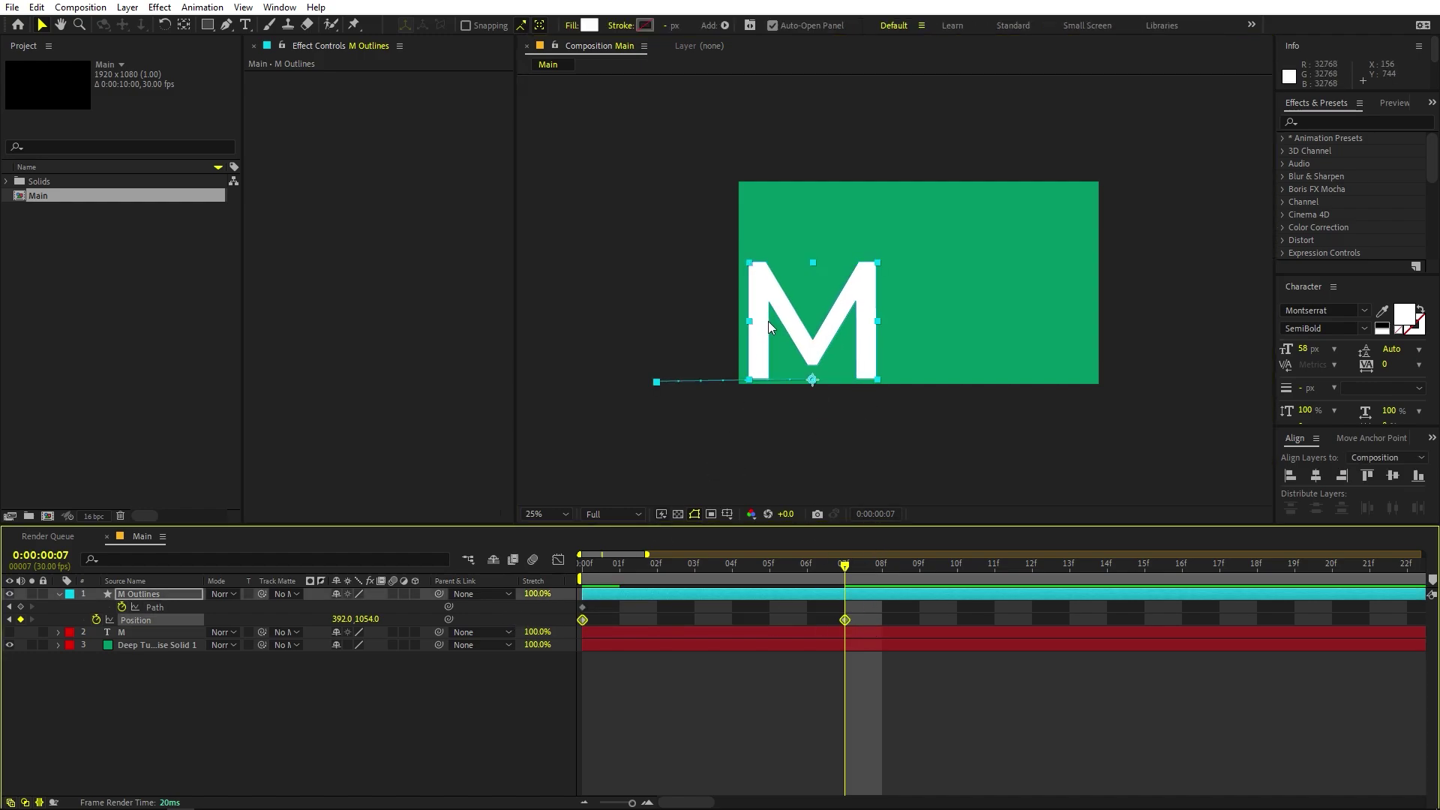
pyautogui.hotkey('shift', 'Down')
pyautogui.hotkey('shift', 'Down')
pyautogui.hotkey('shift', 'Down')
pyautogui.hotkey('shift', 'Down')
pyautogui.hotkey('shift', 'Down')
pyautogui.hotkey('shift', 'Down')
pyautogui.hotkey('shift', 'Down')
pyautogui.hotkey('shift', 'Down')
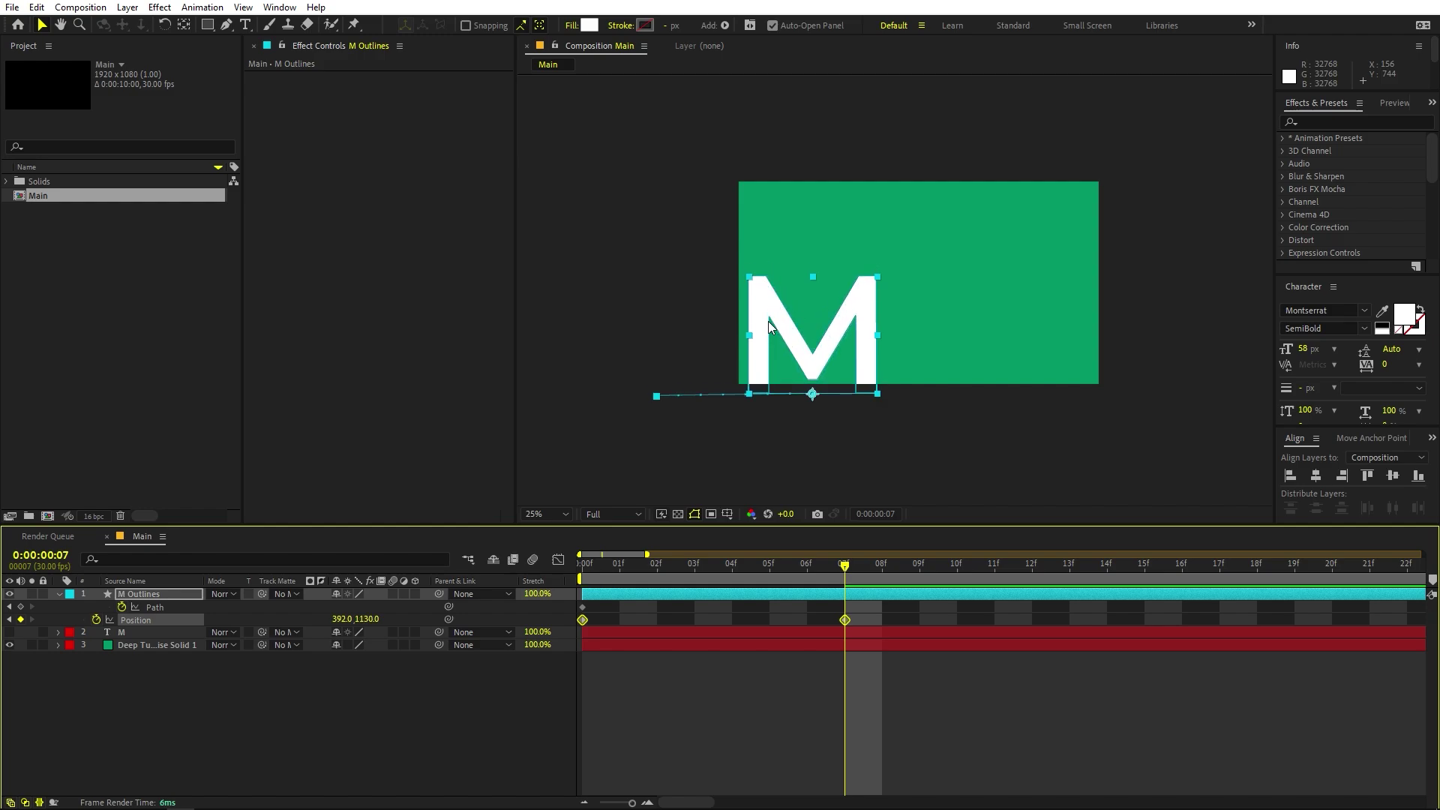
# At frame 7, move the M further right to about 516, 1134 and preview the slide-in
pyautogui.click(902, 618)
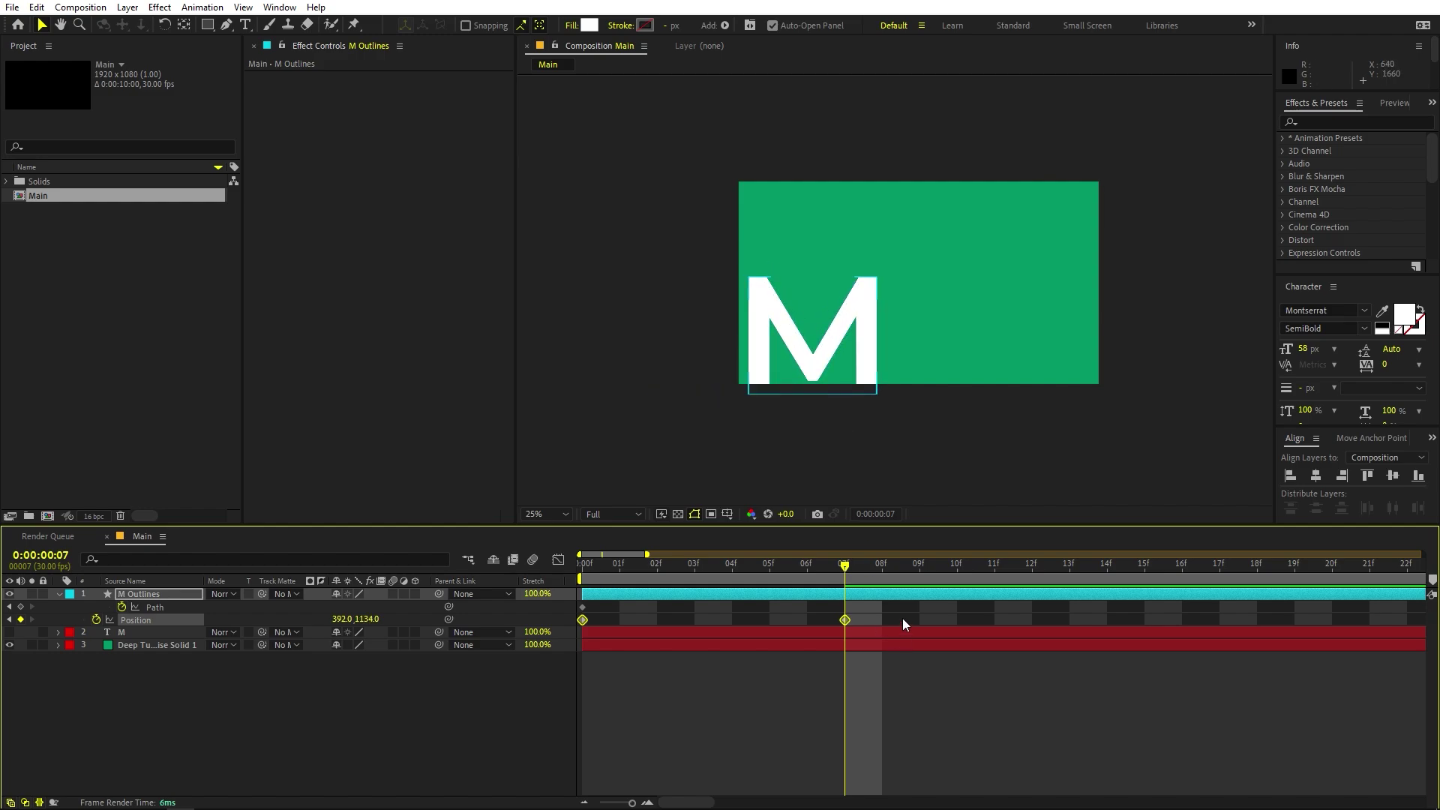
pyautogui.click(865, 592)
pyautogui.moveTo(831, 342); pyautogui.dragTo(854, 343)
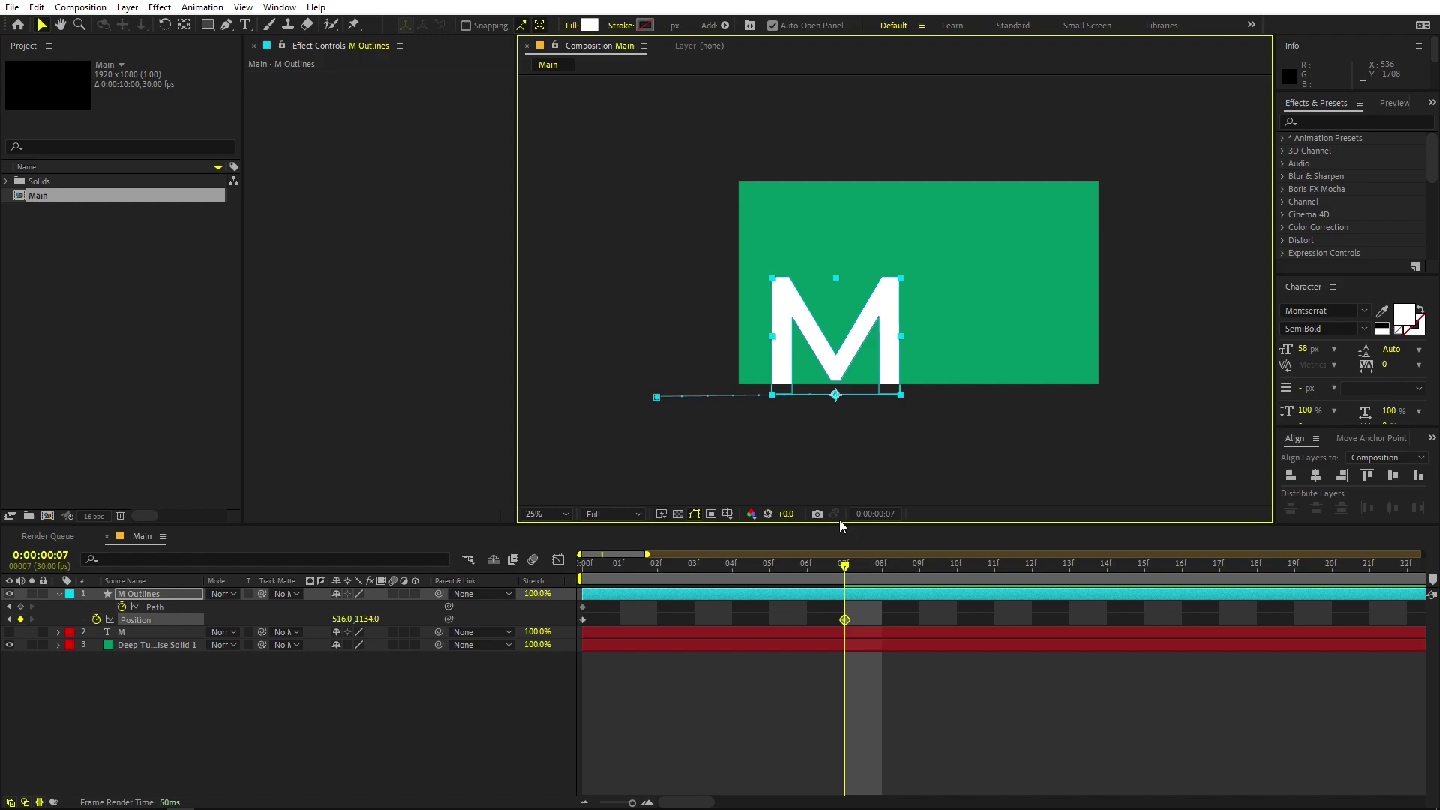
pyautogui.press('space')
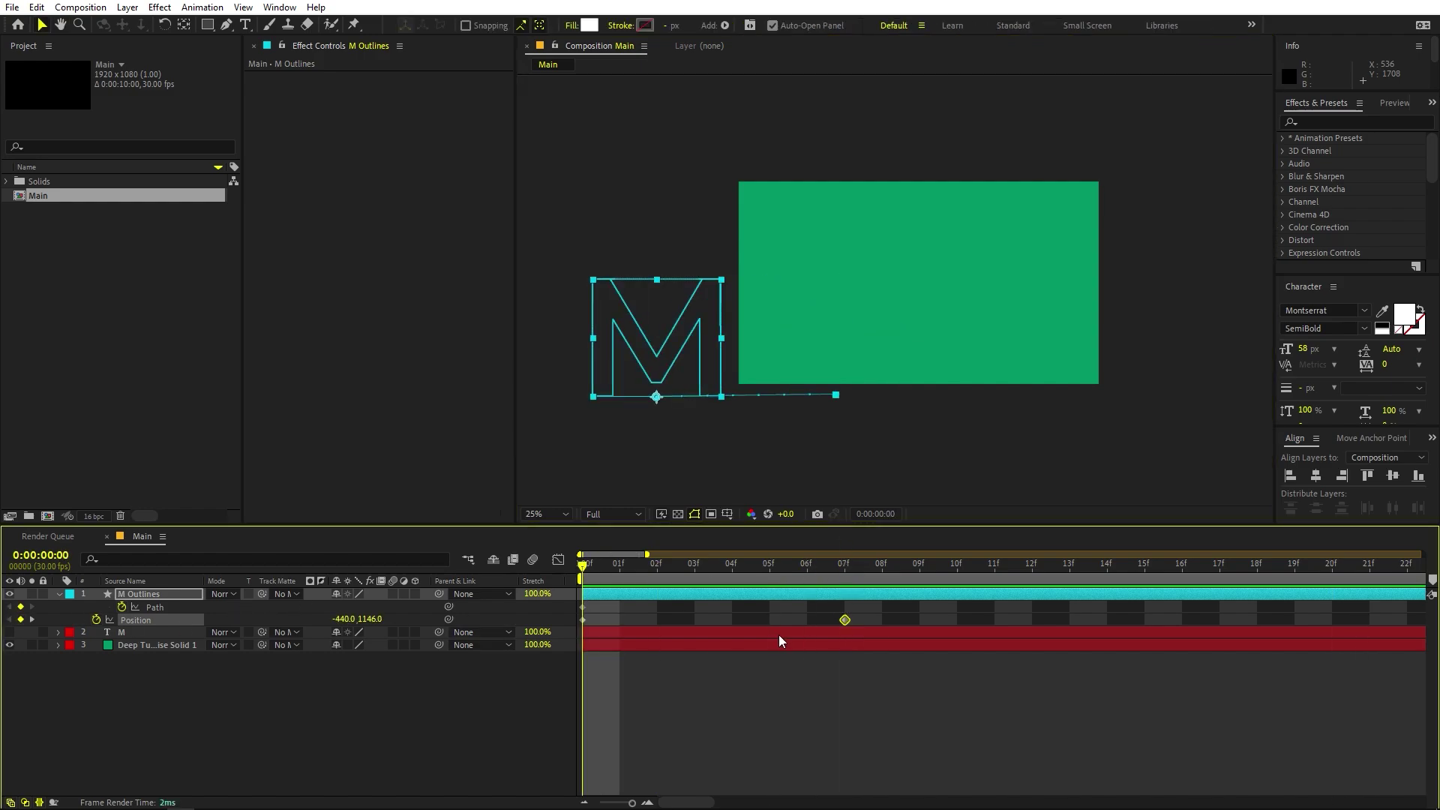
# Move the M Outlines layer's Path keyframe to frame 10 and return to frame 0
pyautogui.moveTo(606, 570); pyautogui.dragTo(960, 574)
pyautogui.click(868, 611)
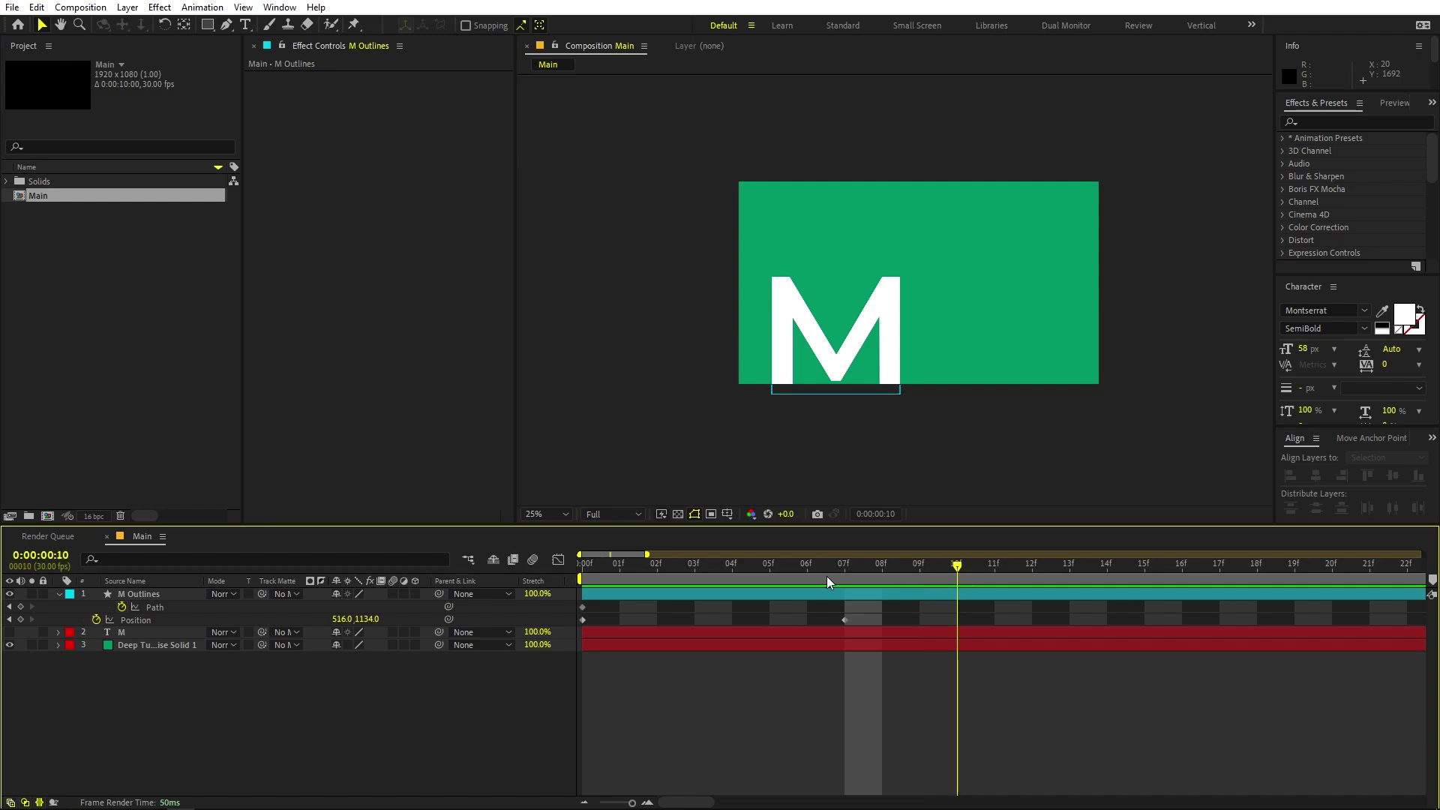
pyautogui.moveTo(583, 607); pyautogui.dragTo(547, 584)
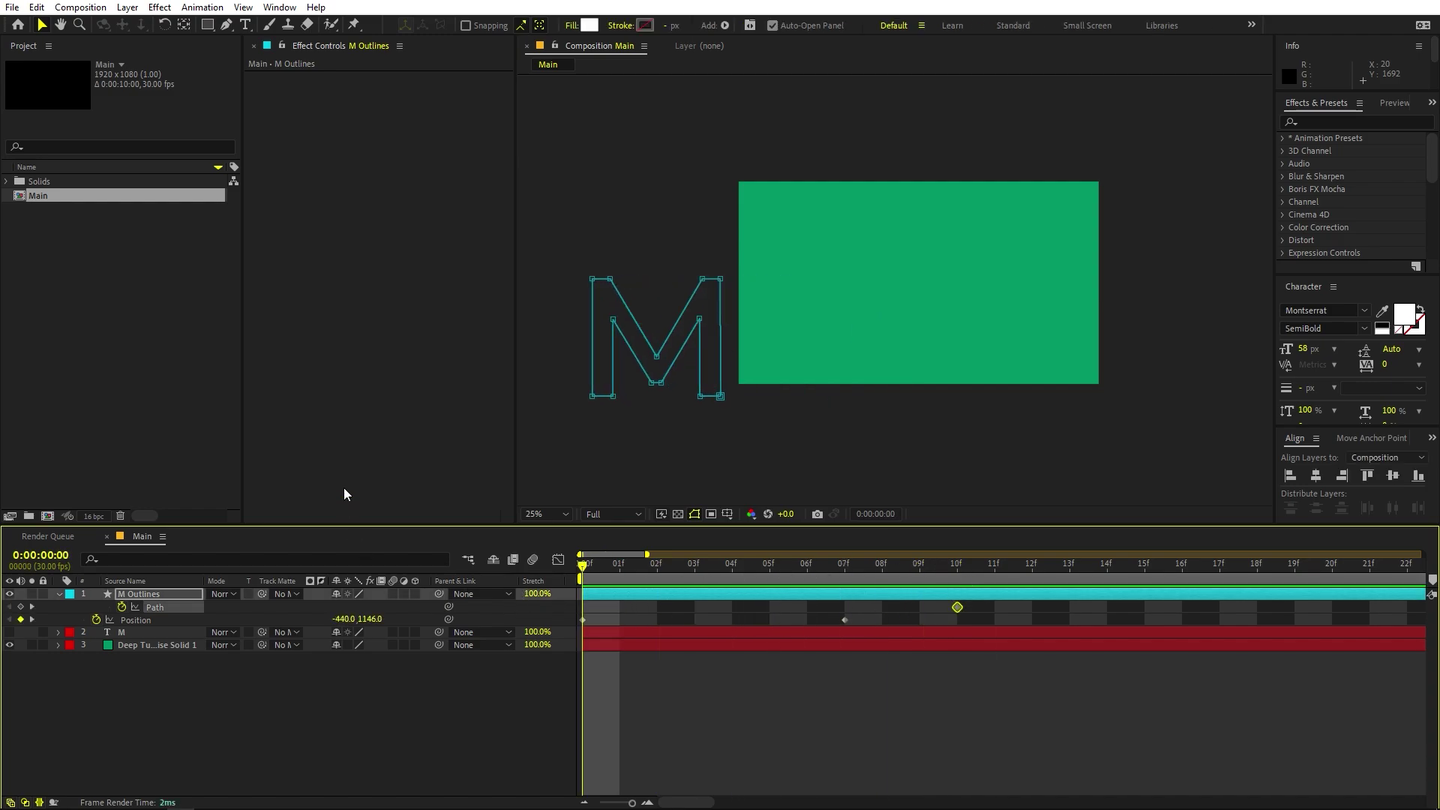
# At frame 0, use the Pen tool to stretch the outer two points of the M's left stem far to the left
pyautogui.click(227, 24)
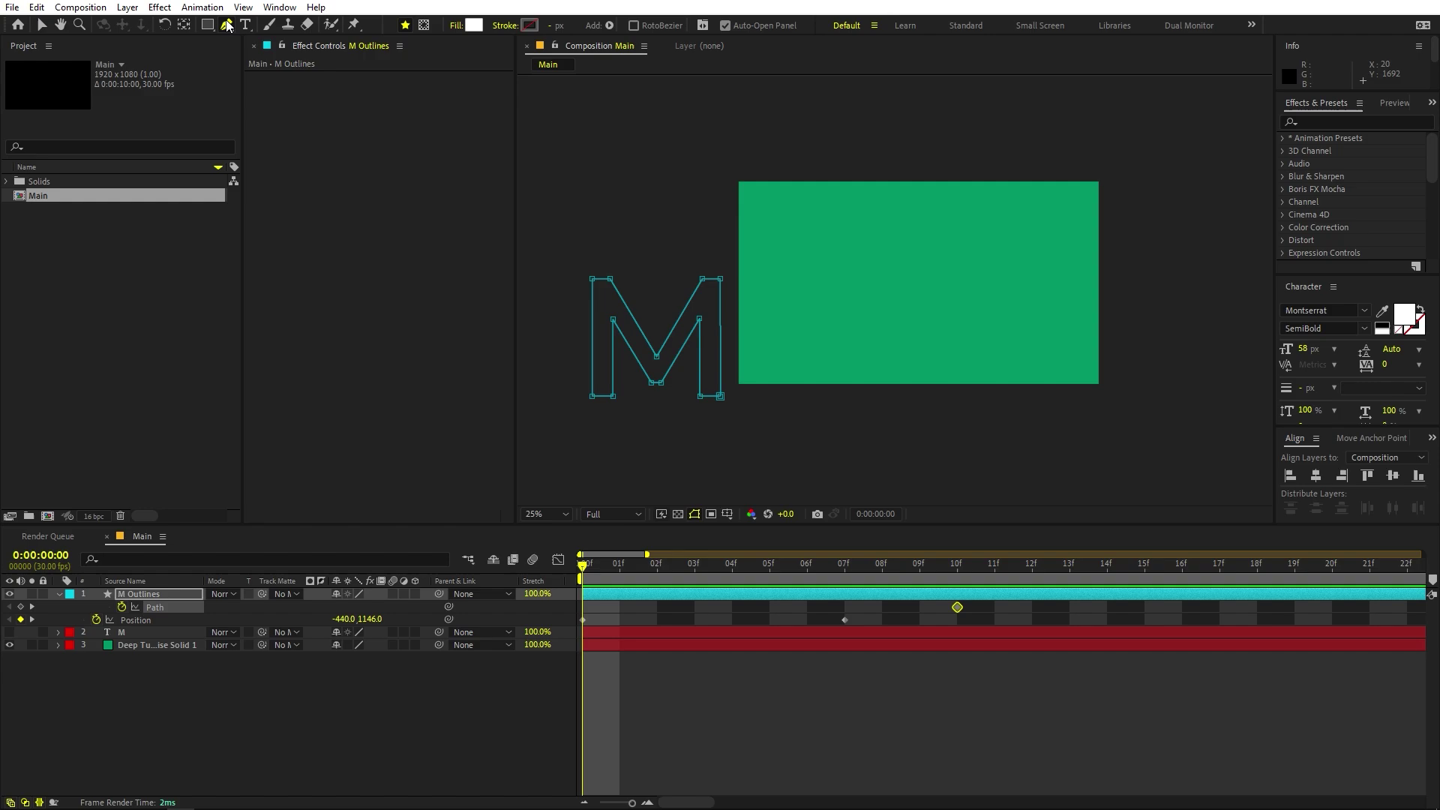
pyautogui.click(593, 281)
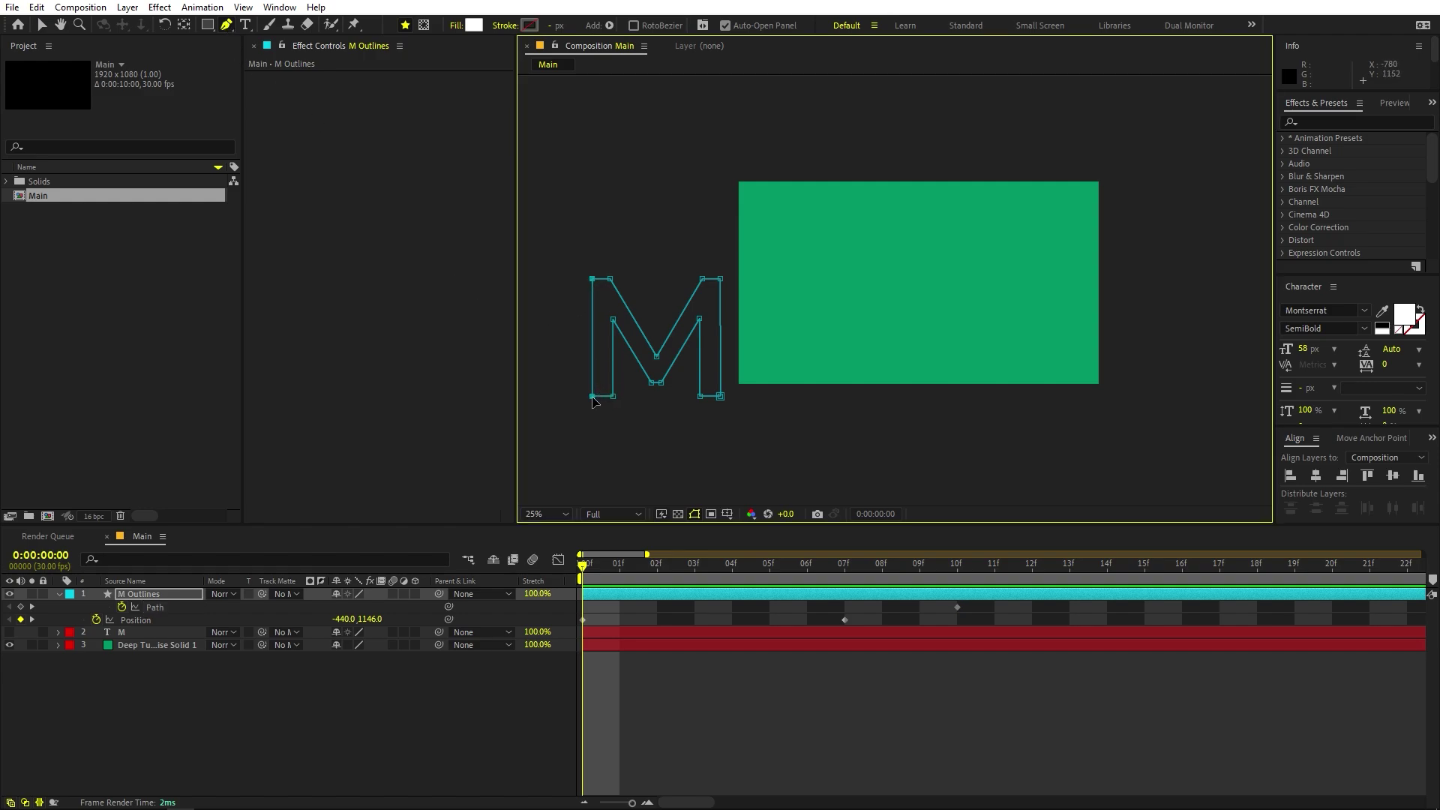
pyautogui.moveTo(593, 399); pyautogui.dragTo(465, 398)
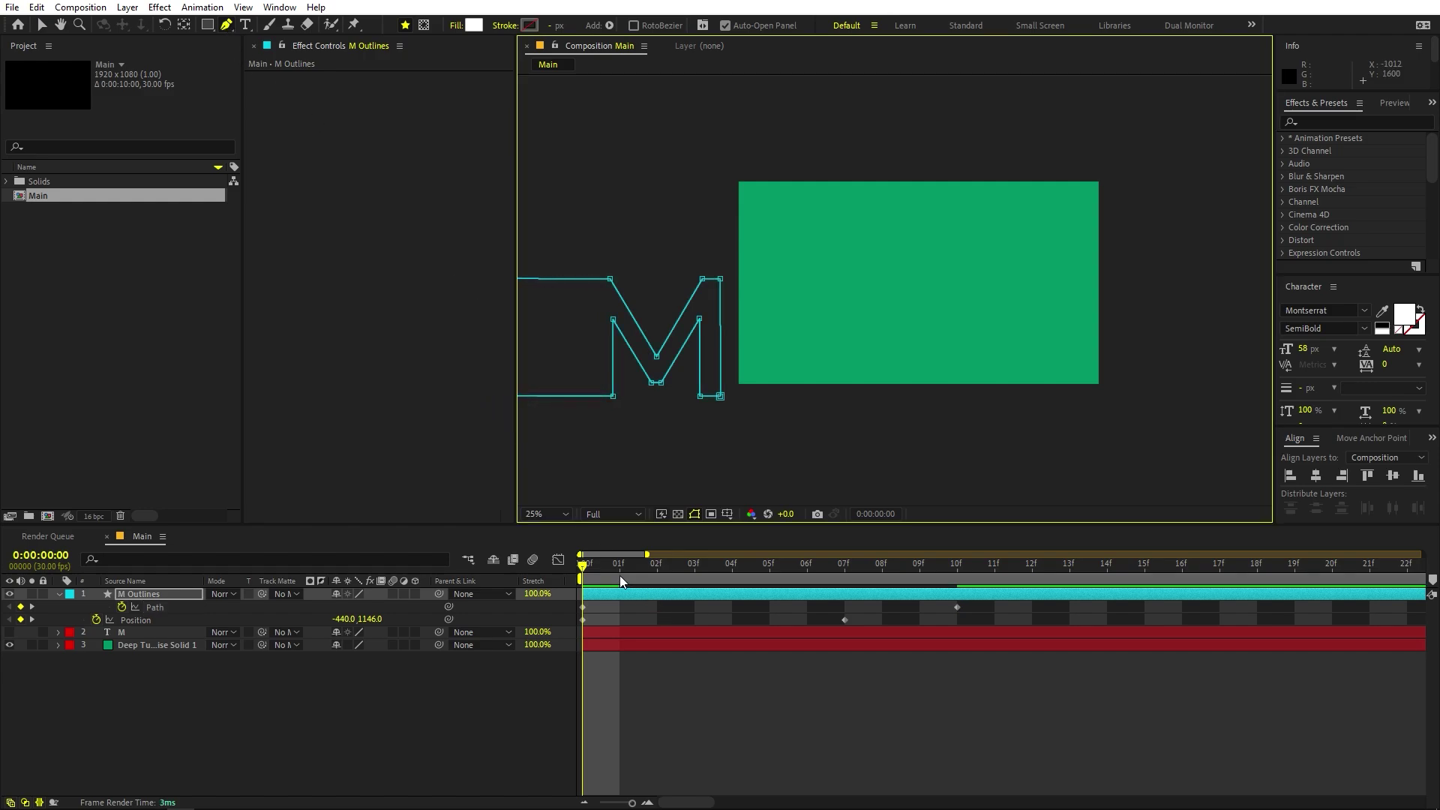
# Check the stretch up to frame 11 at 50% magnification and apply Easy Ease to all Path and Position keyframes
pyautogui.moveTo(619, 574); pyautogui.dragTo(994, 577)
pyautogui.click(546, 510)
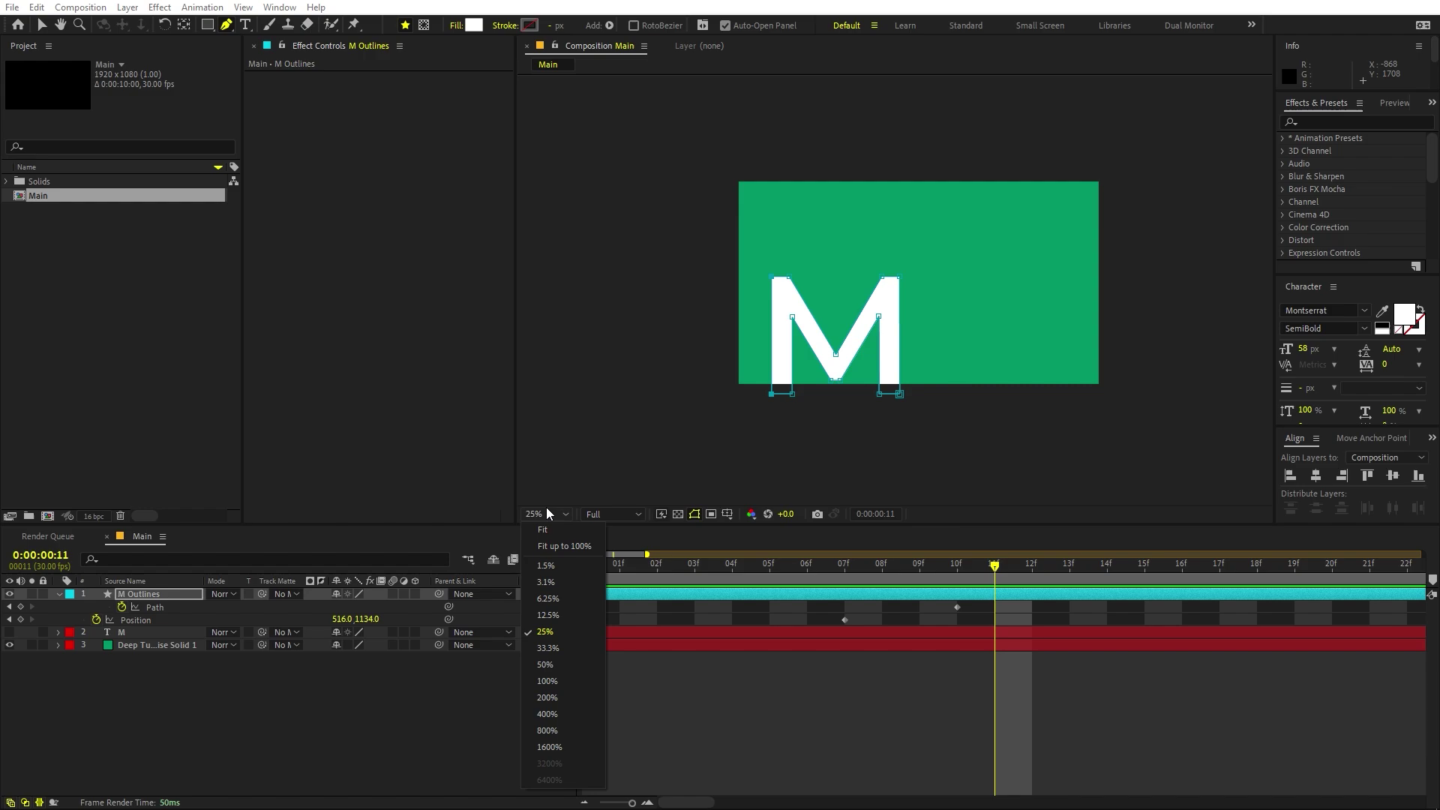
pyautogui.click(546, 664)
pyautogui.moveTo(988, 570); pyautogui.dragTo(469, 642)
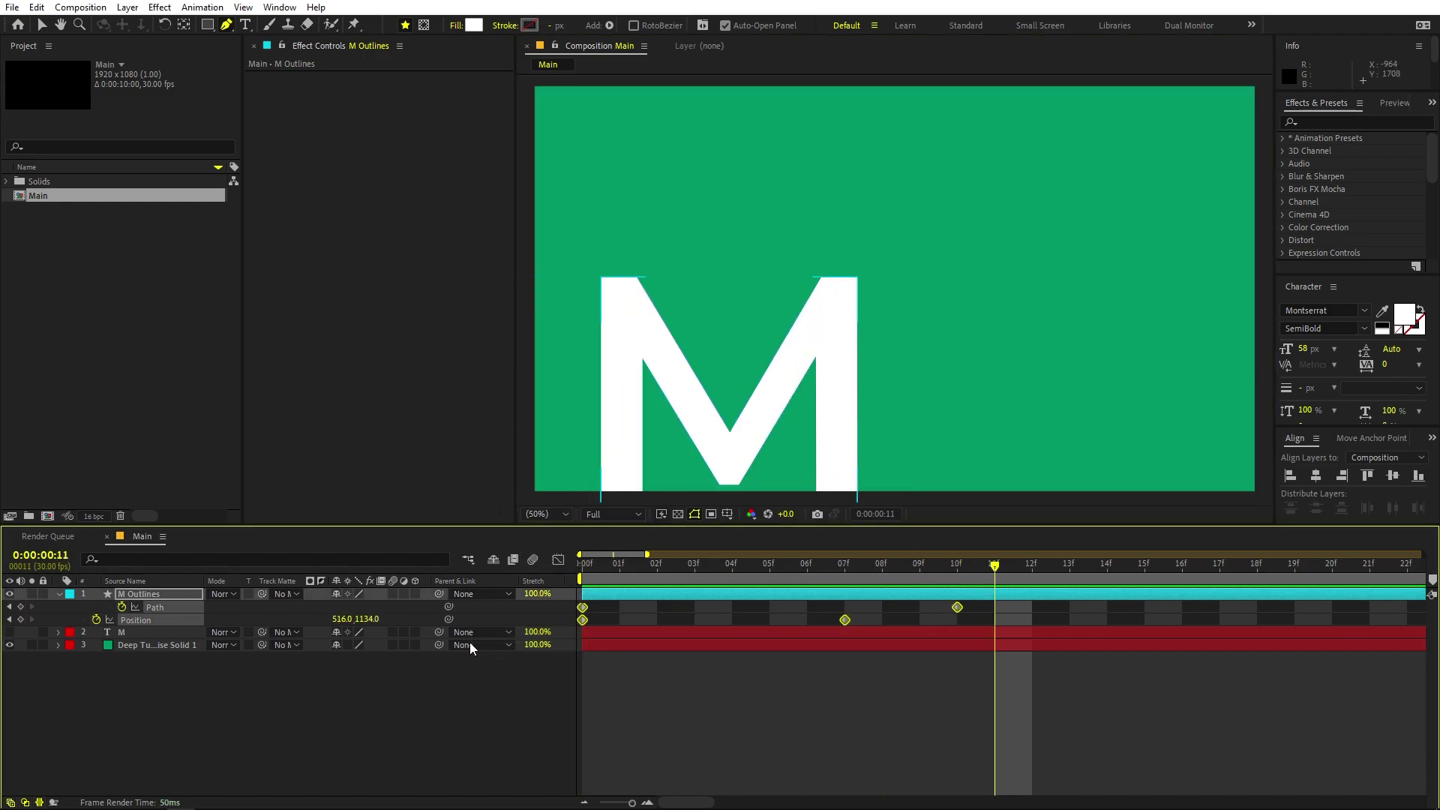
pyautogui.press('F9')
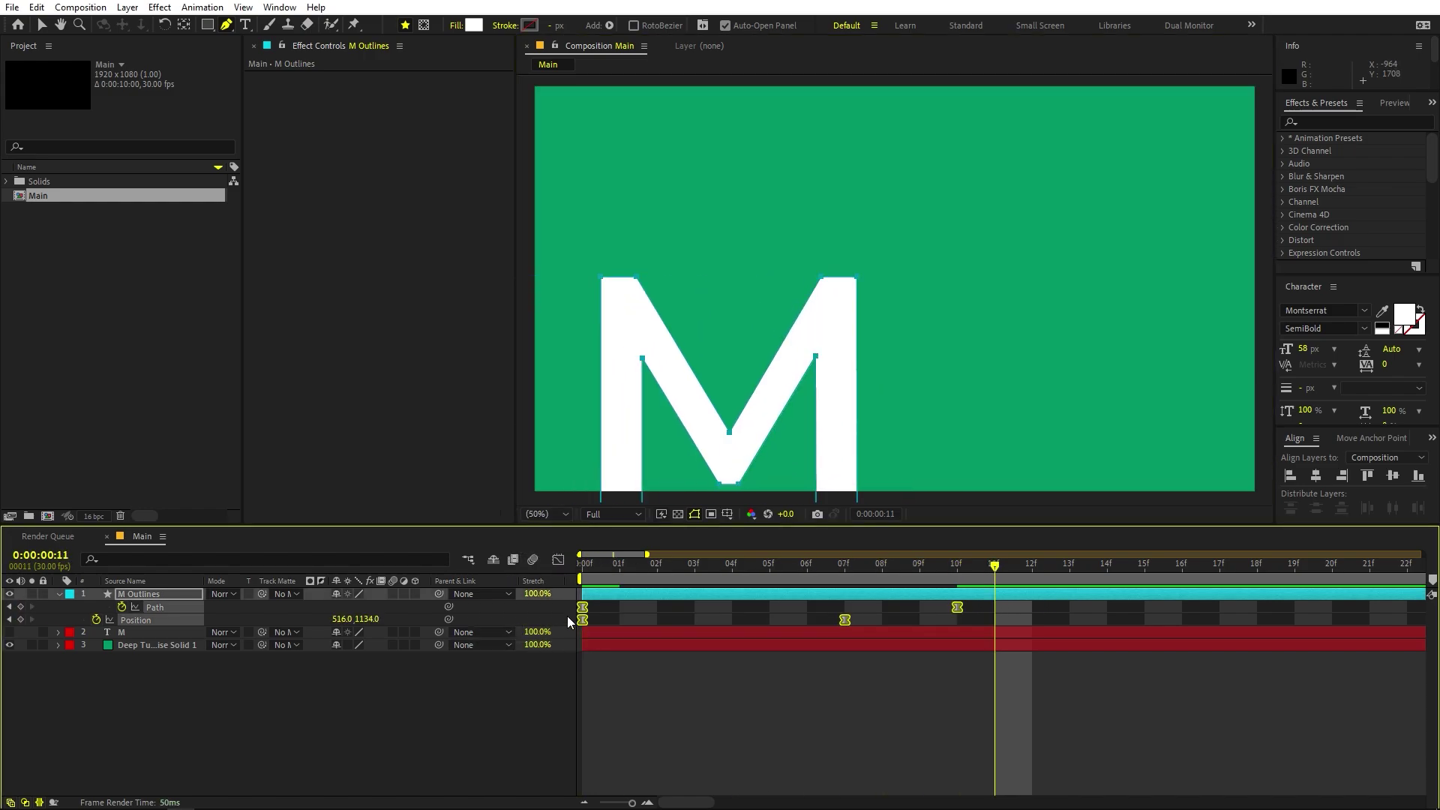
# In the speed graph, lengthen the incoming ease of the final Path and Position keyframes so the speed peaks near the start
pyautogui.click(558, 560)
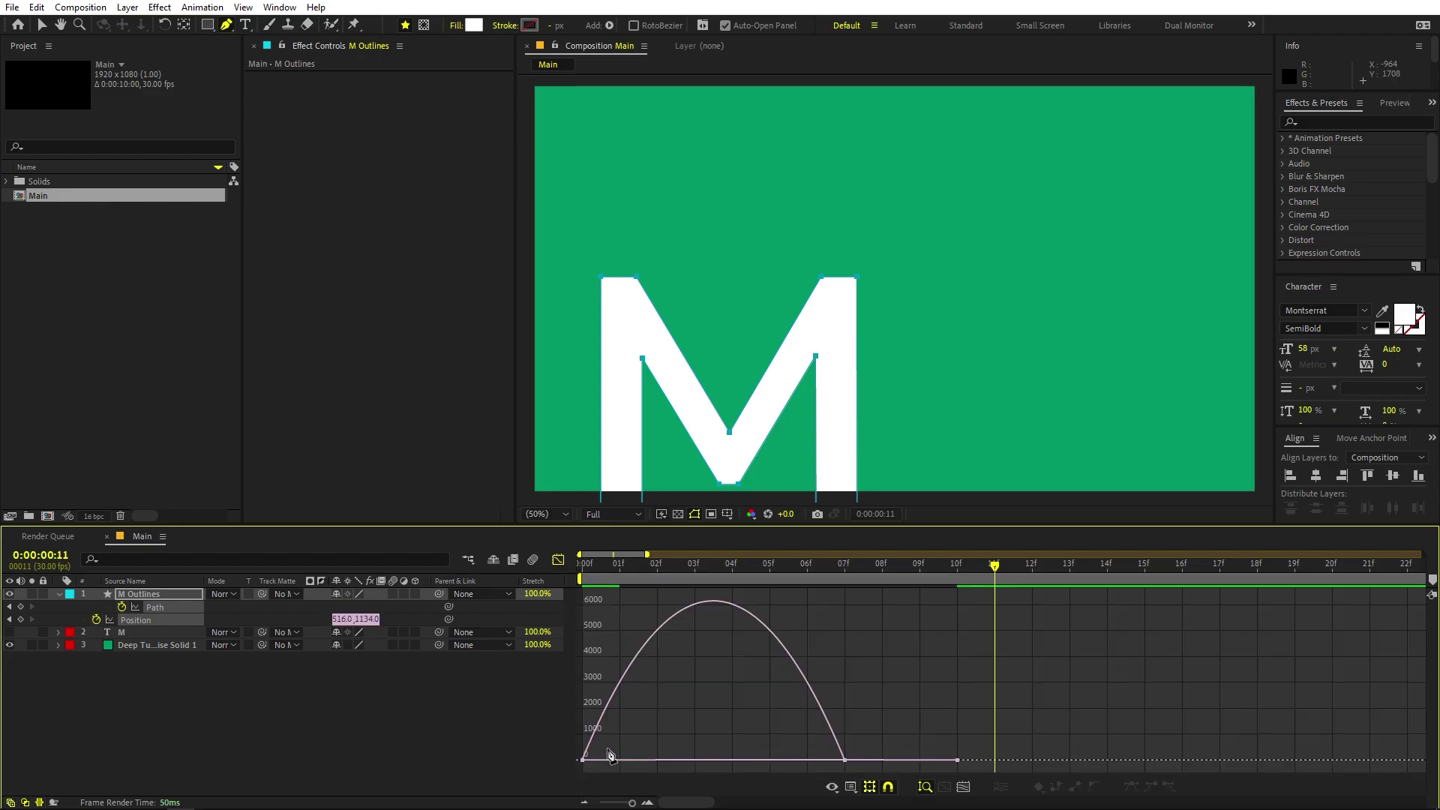
pyautogui.click(857, 787)
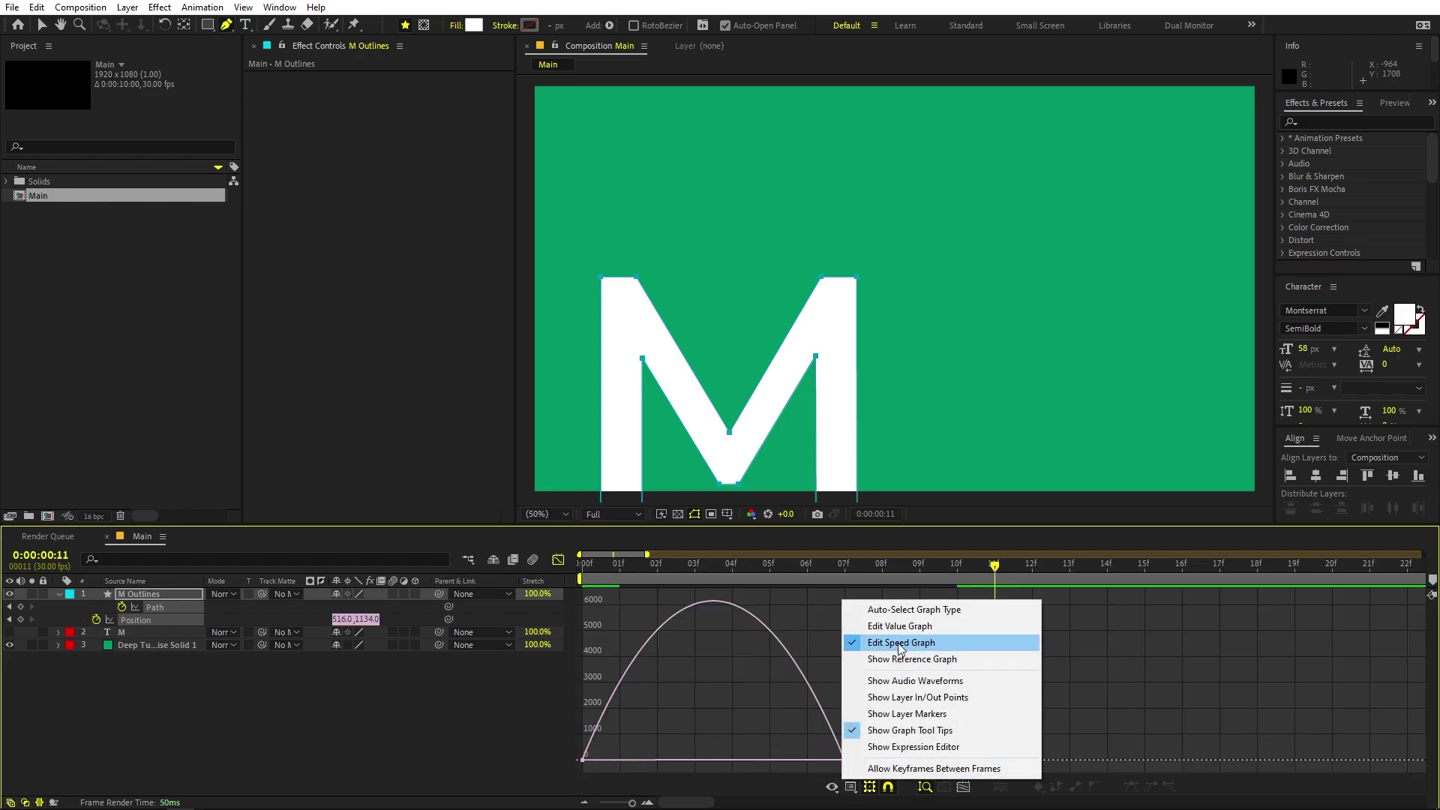
pyautogui.click(818, 715)
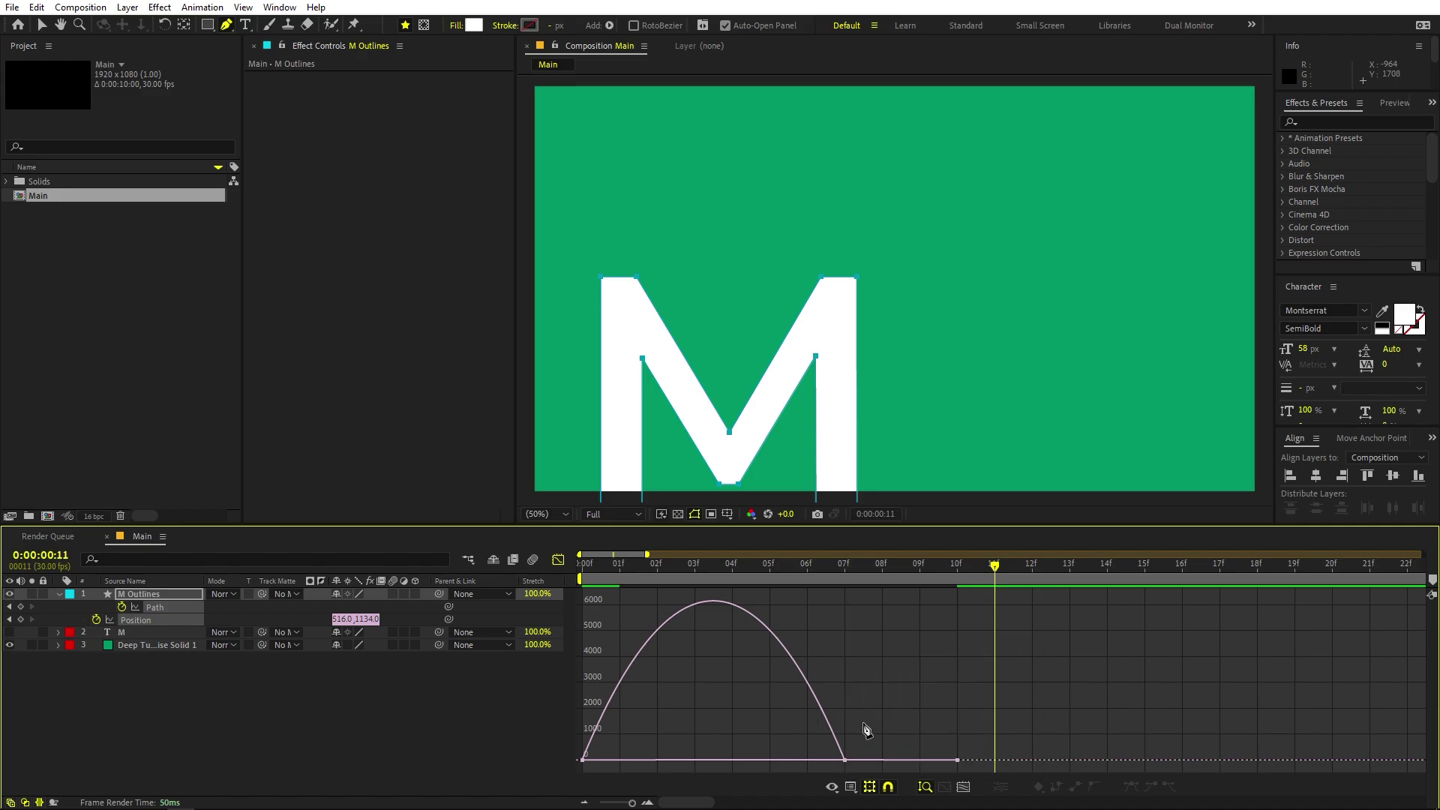
pyautogui.moveTo(918, 718); pyautogui.dragTo(765, 790)
pyautogui.moveTo(992, 710); pyautogui.dragTo(658, 758)
pyautogui.press('v')
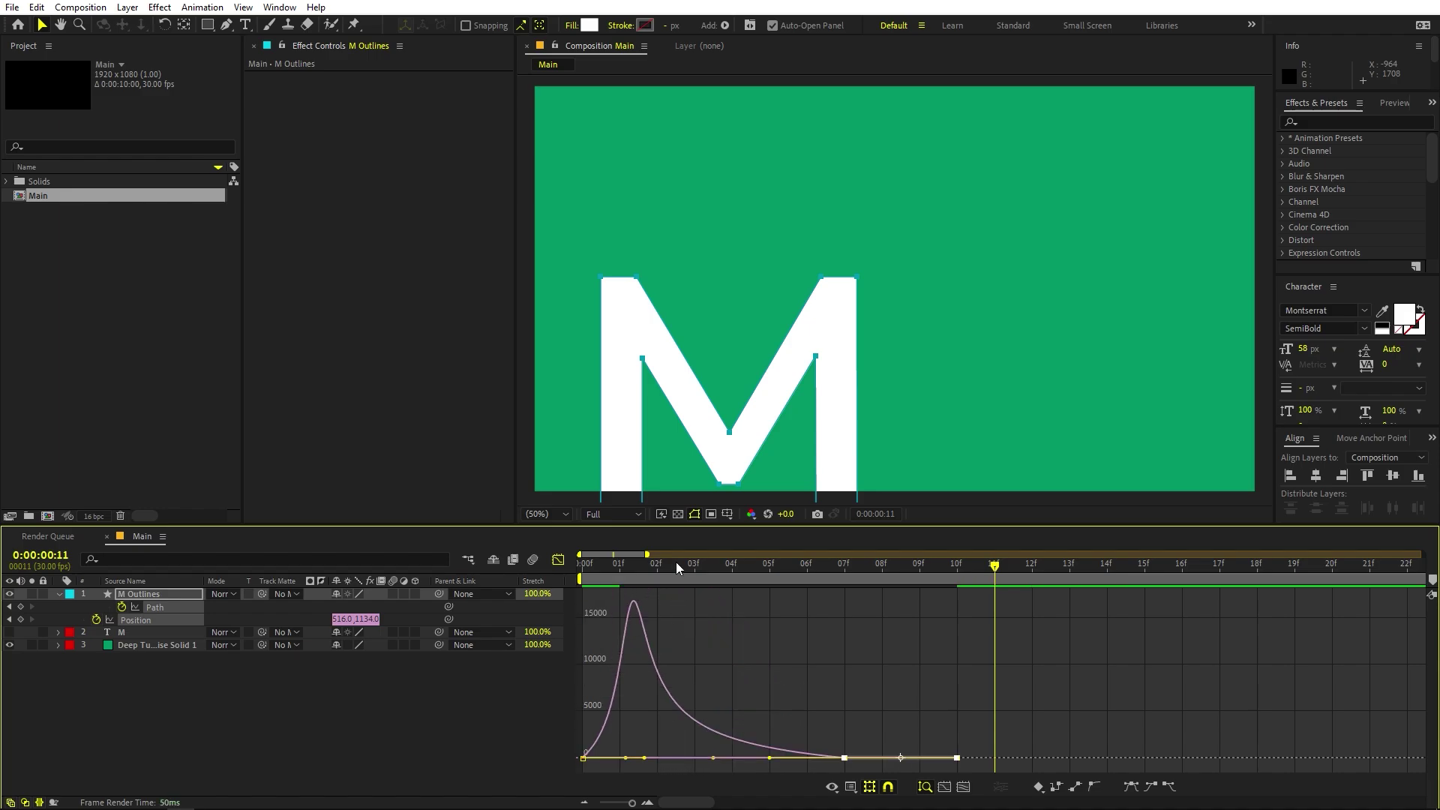
# Close the Graph Editor and play back the eased M animation from the first frame
pyautogui.click(619, 564)
pyautogui.press('Home')
pyautogui.click(557, 559)
pyautogui.click(773, 693)
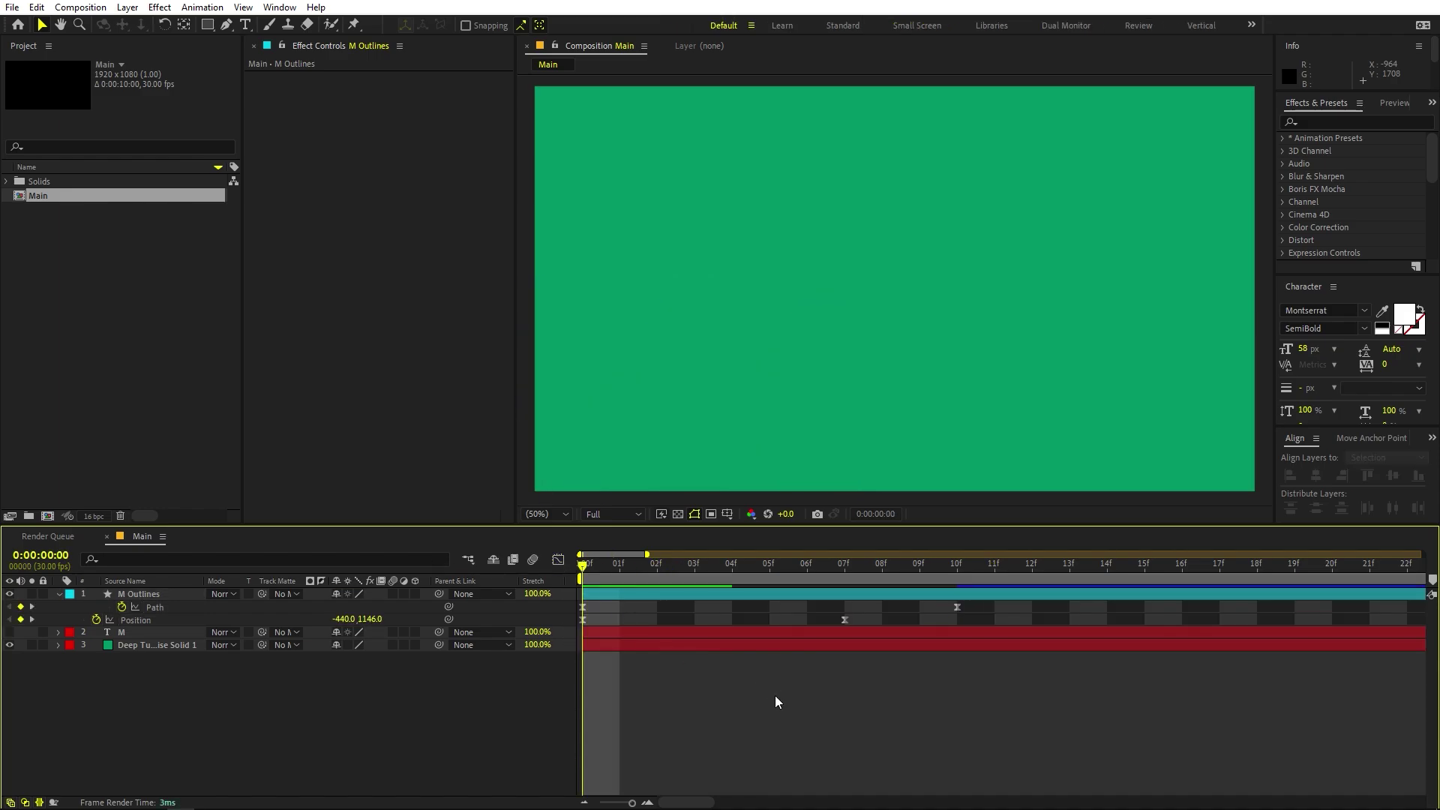
pyautogui.press('space')
pyautogui.moveTo(802, 567); pyautogui.dragTo(348, 606)
pyautogui.press('space')
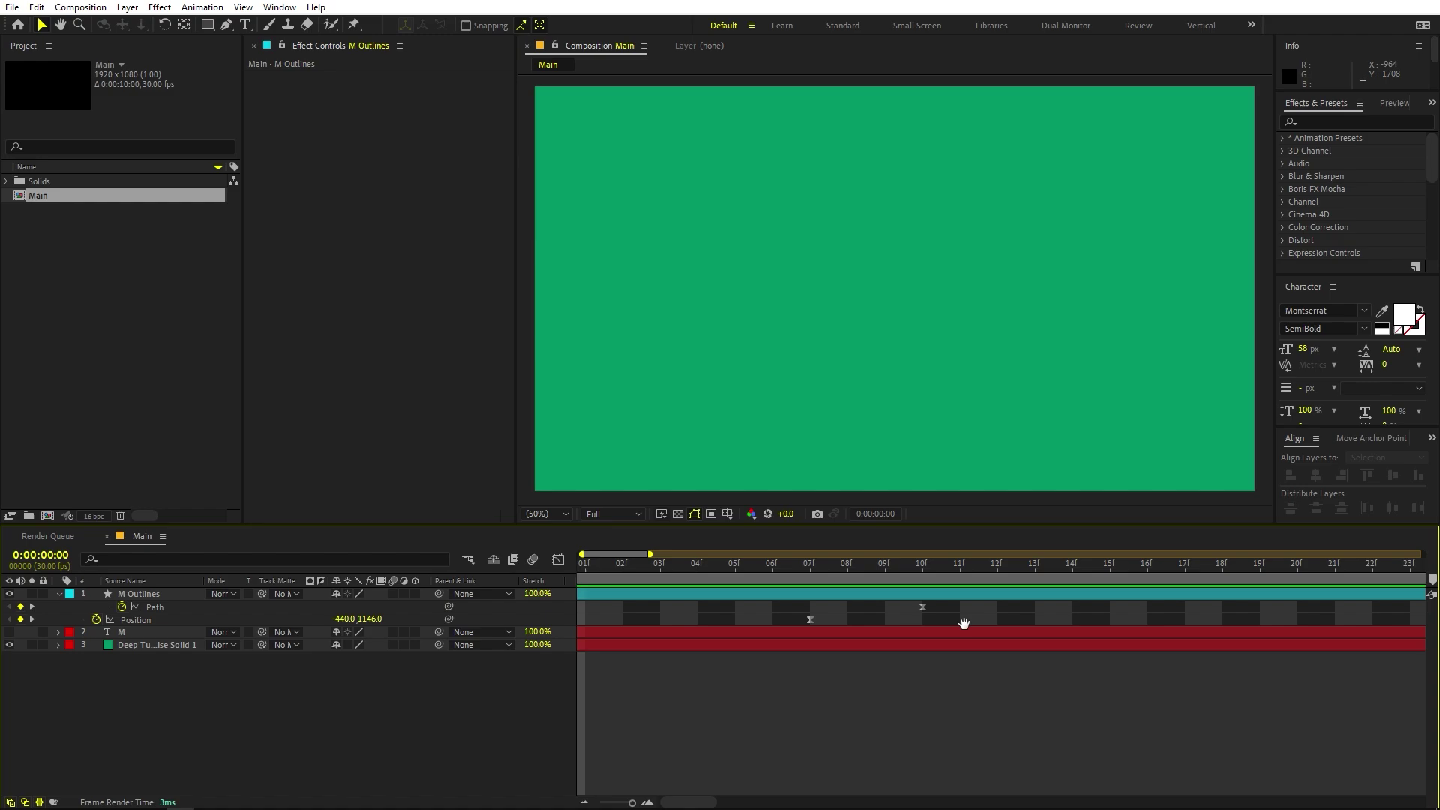
# Move the M's final Path keyframe to frame 11 and play back the animation
pyautogui.press('space')
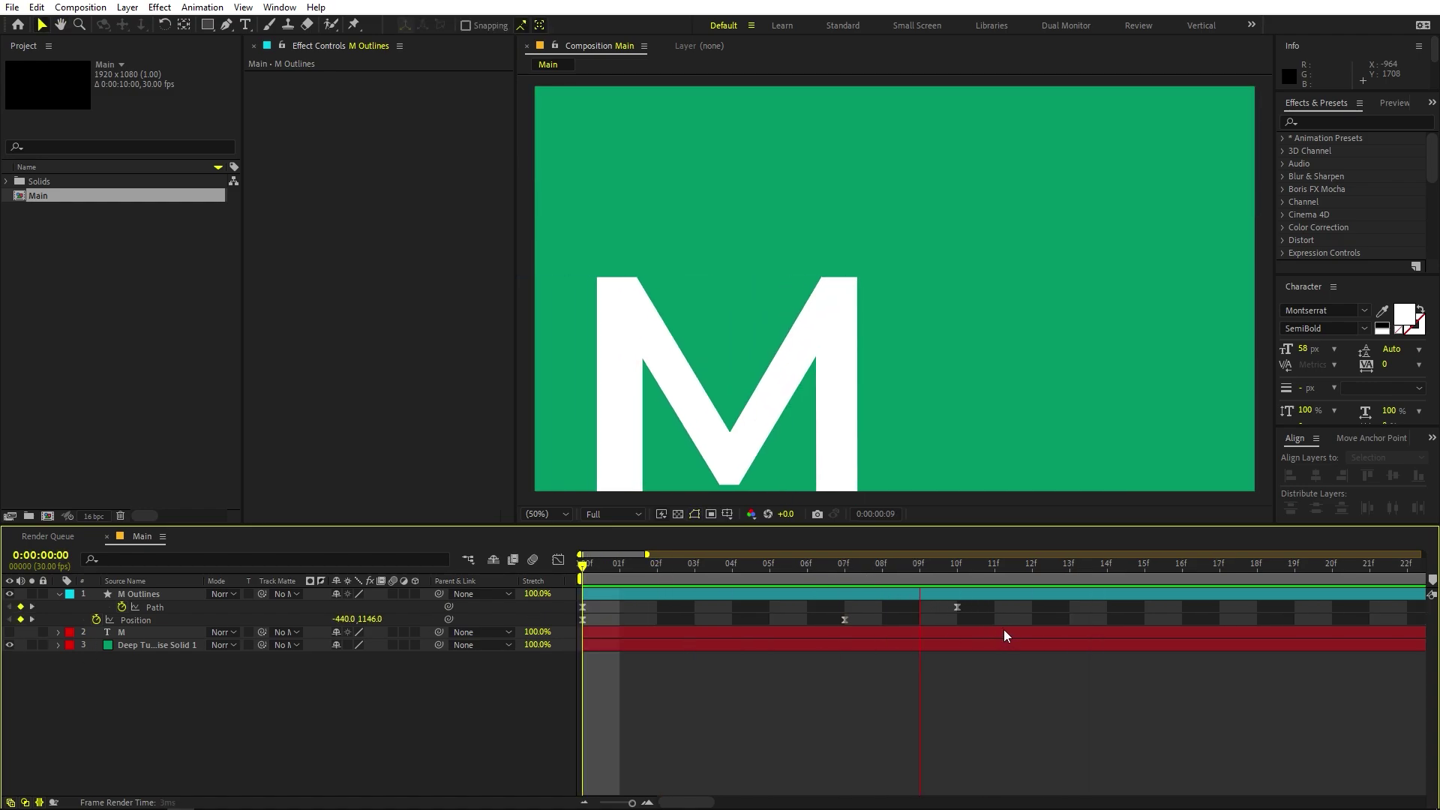
pyautogui.moveTo(948, 568); pyautogui.dragTo(994, 608)
pyautogui.press('space')
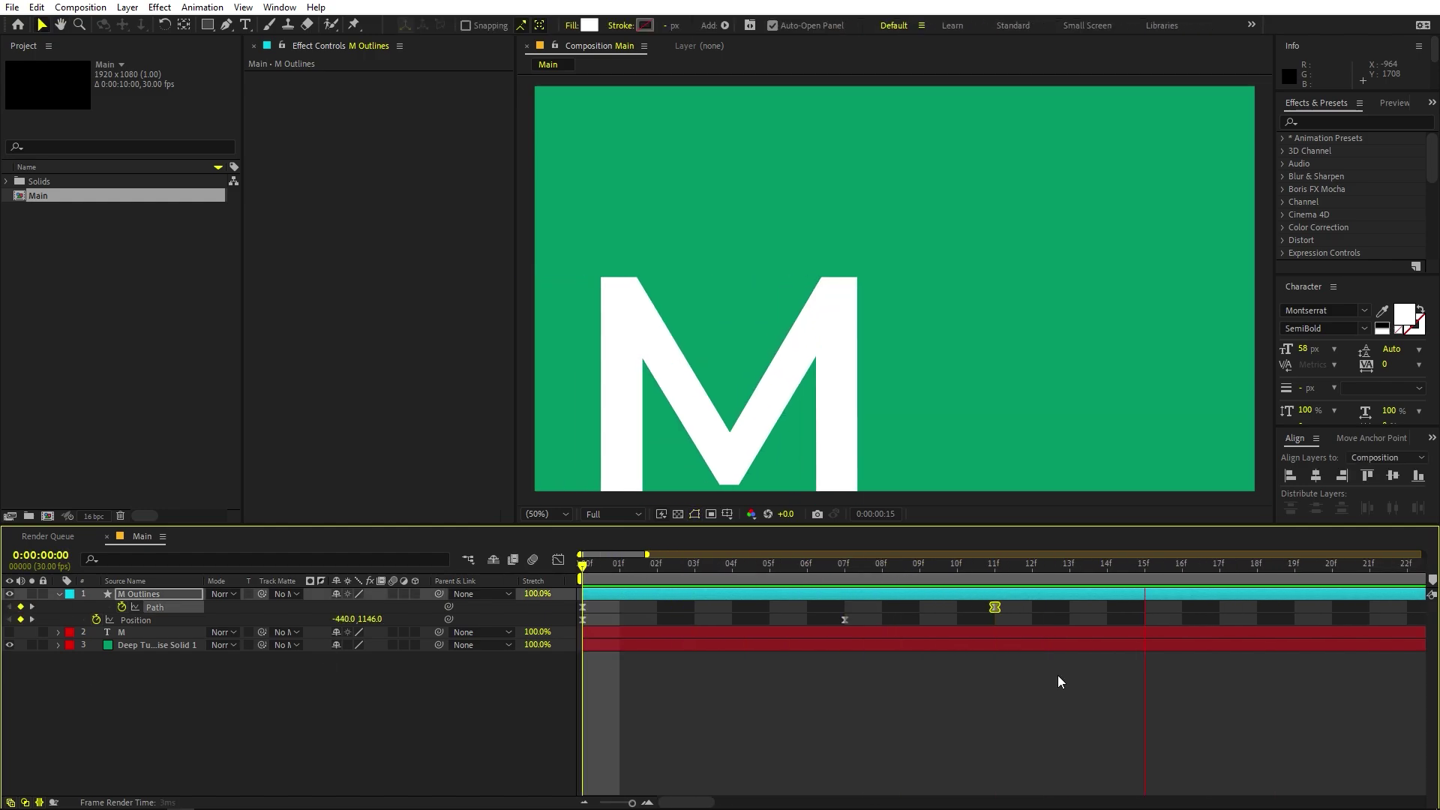
pyautogui.scroll(-2, 920, 595)
pyautogui.moveTo(618, 566); pyautogui.dragTo(581, 572)
pyautogui.press('space')
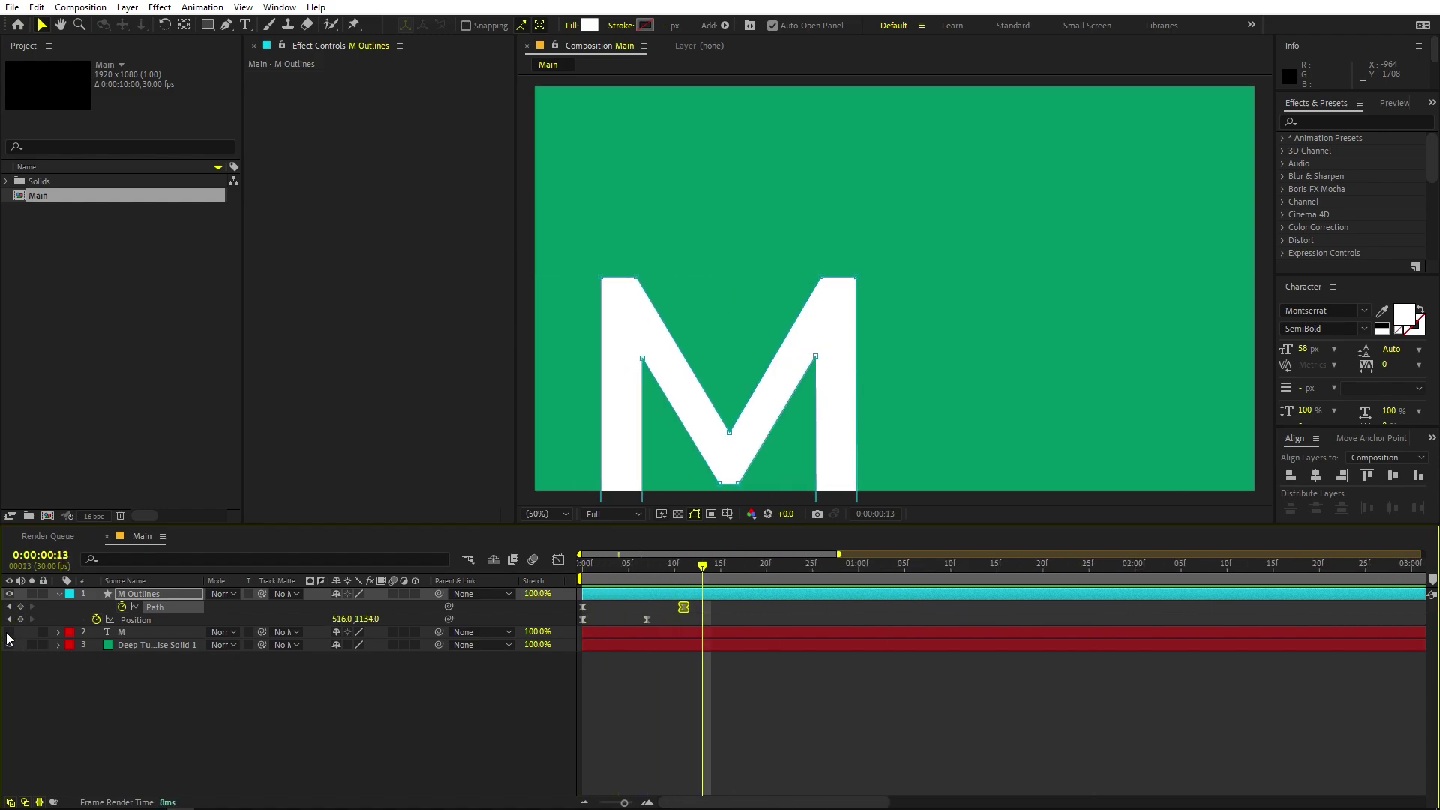
# Make the hidden M text layer visible above all other layers and change its text to O
pyautogui.moveTo(9, 632); pyautogui.dragTo(9, 645)
pyautogui.click(150, 632)
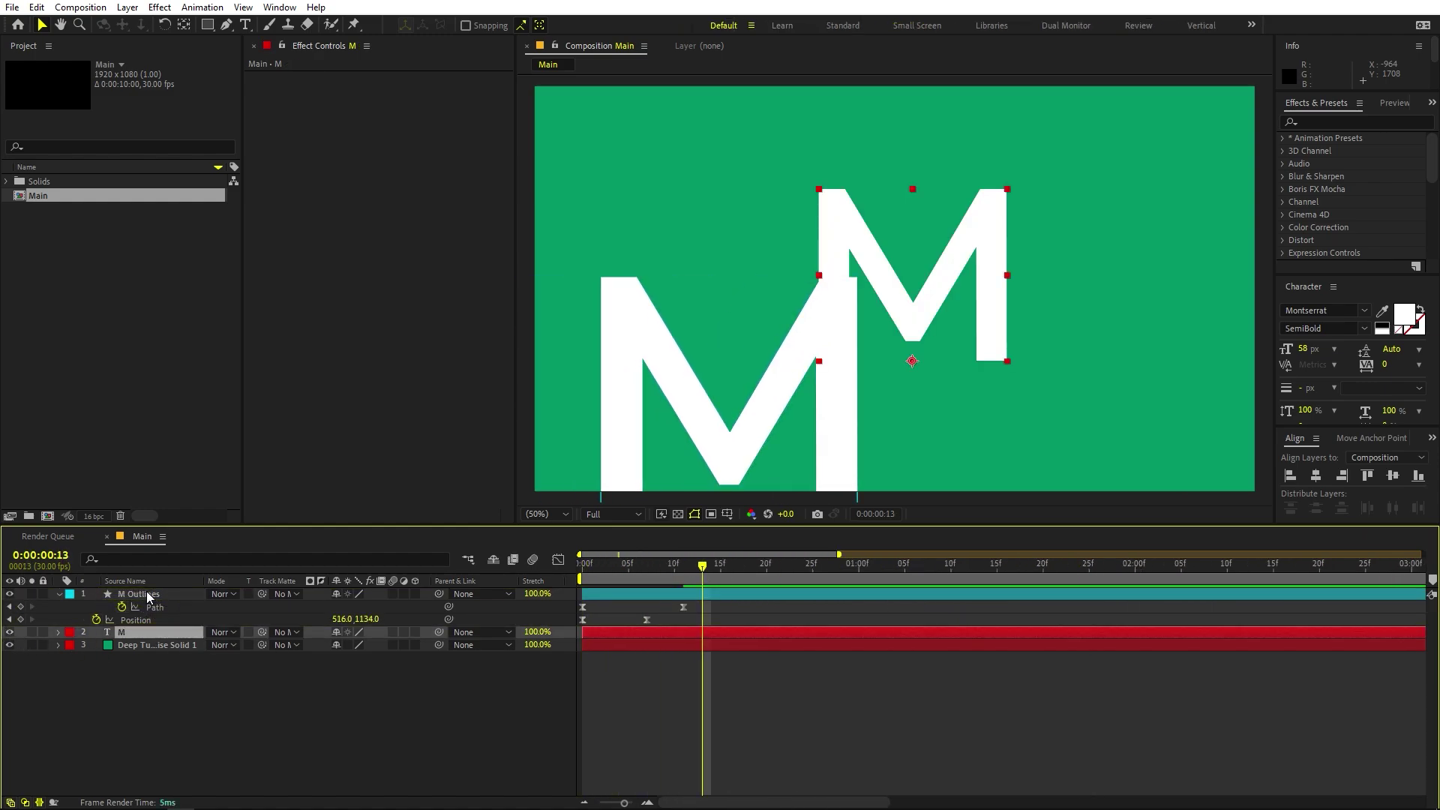
pyautogui.hotkey('ctrl', ']')
pyautogui.doubleClick(148, 594)
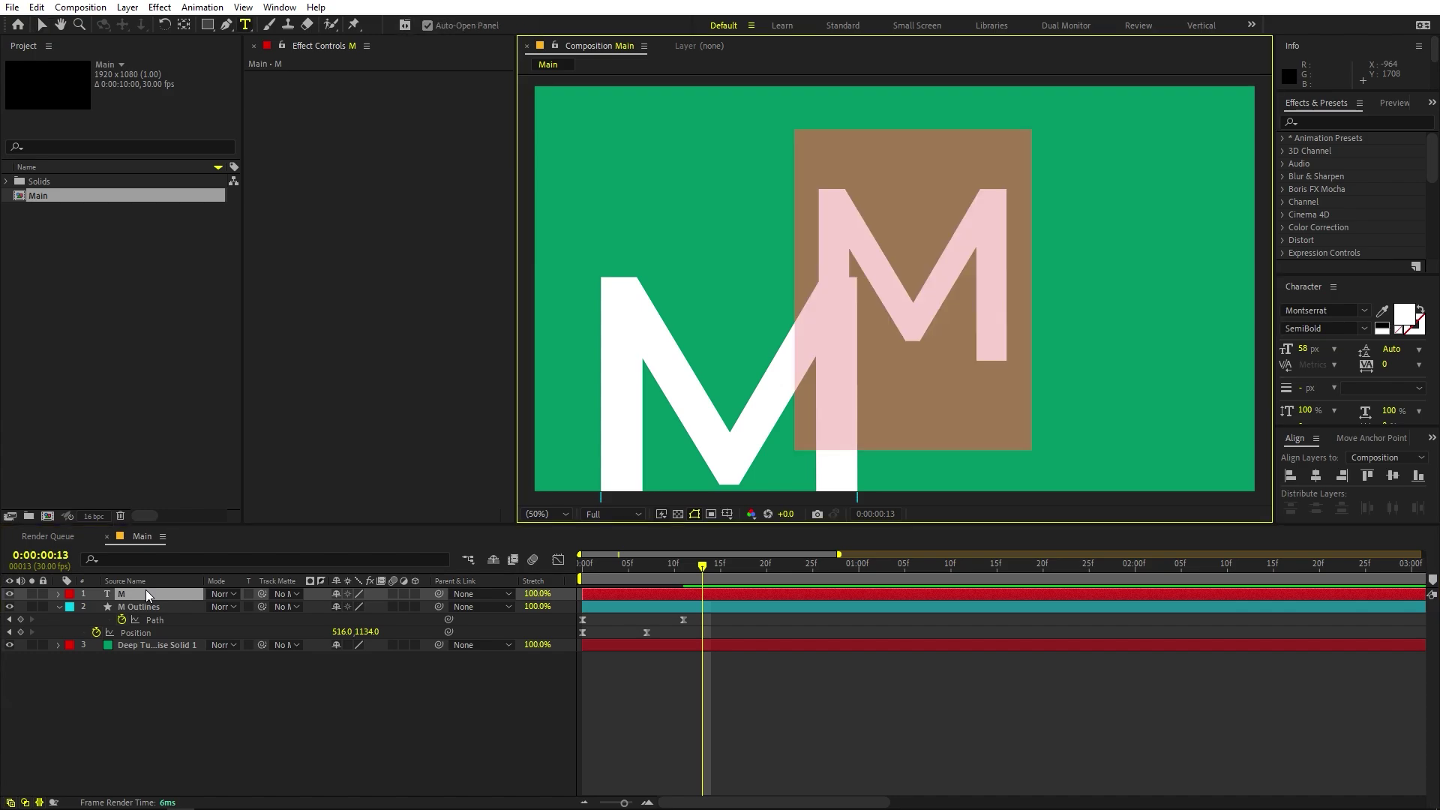
pyautogui.write('O')
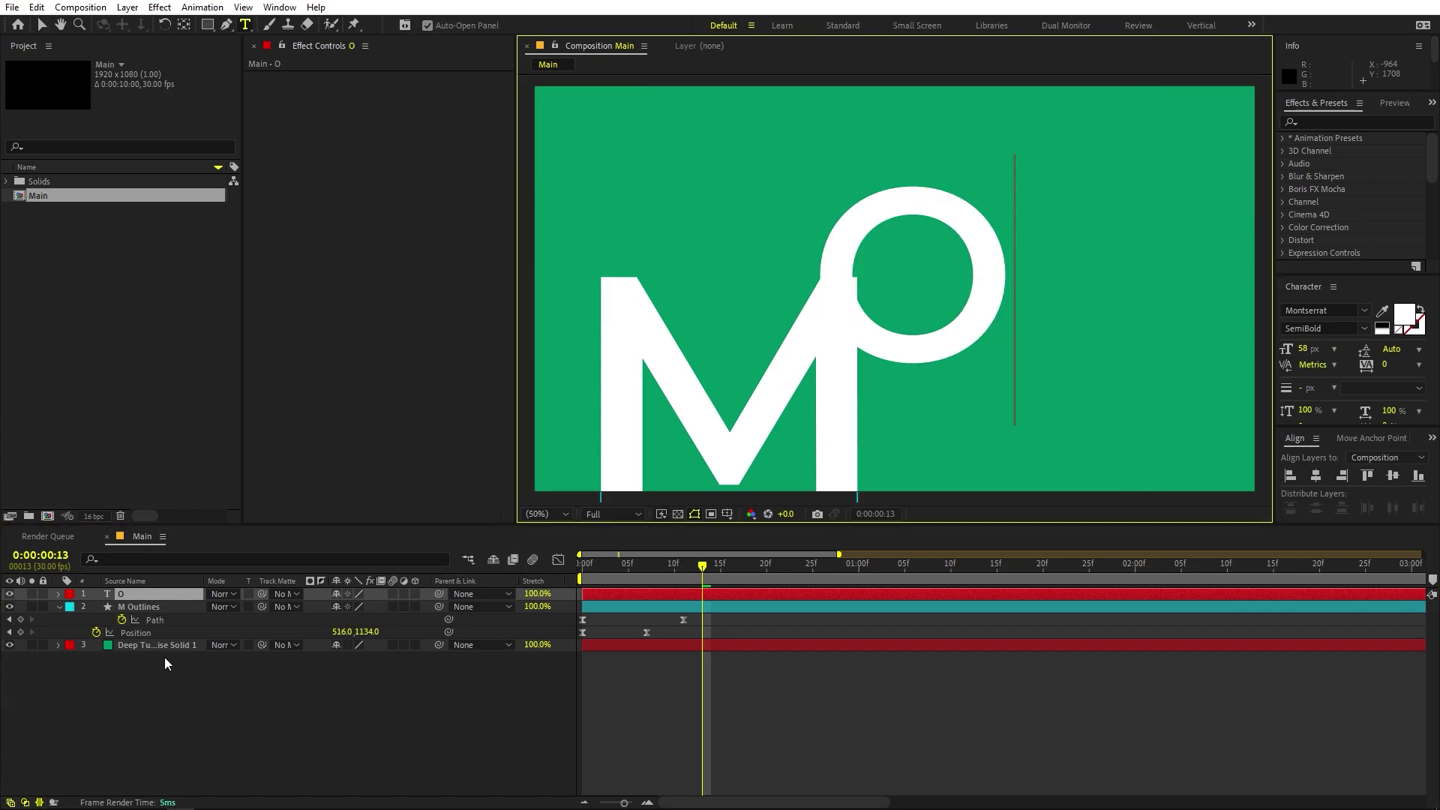
pyautogui.click(165, 657)
# Create shapes from the O text and move the original O text layer beneath the background solid
pyautogui.rightClick(136, 592)
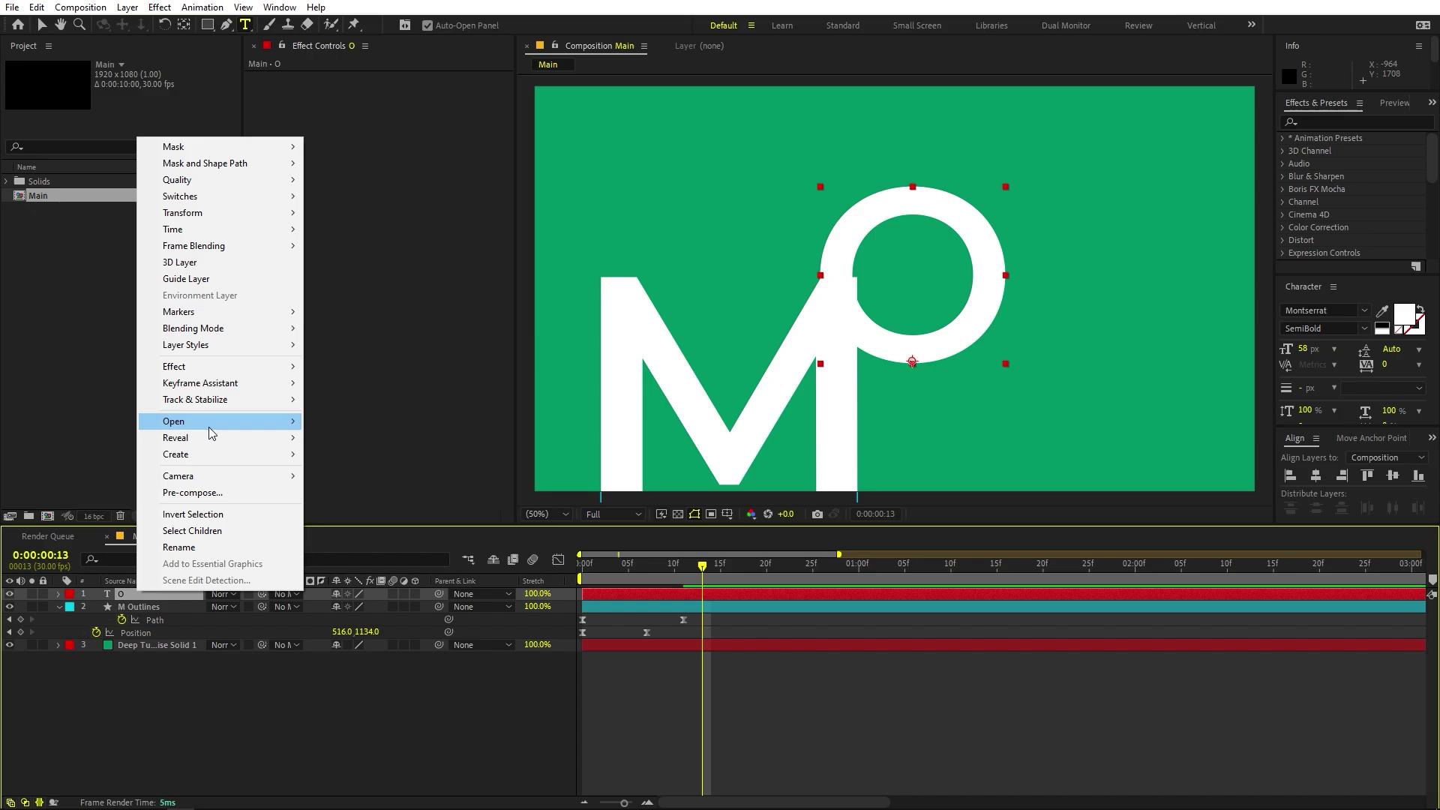
pyautogui.moveTo(227, 456)
pyautogui.click(373, 470)
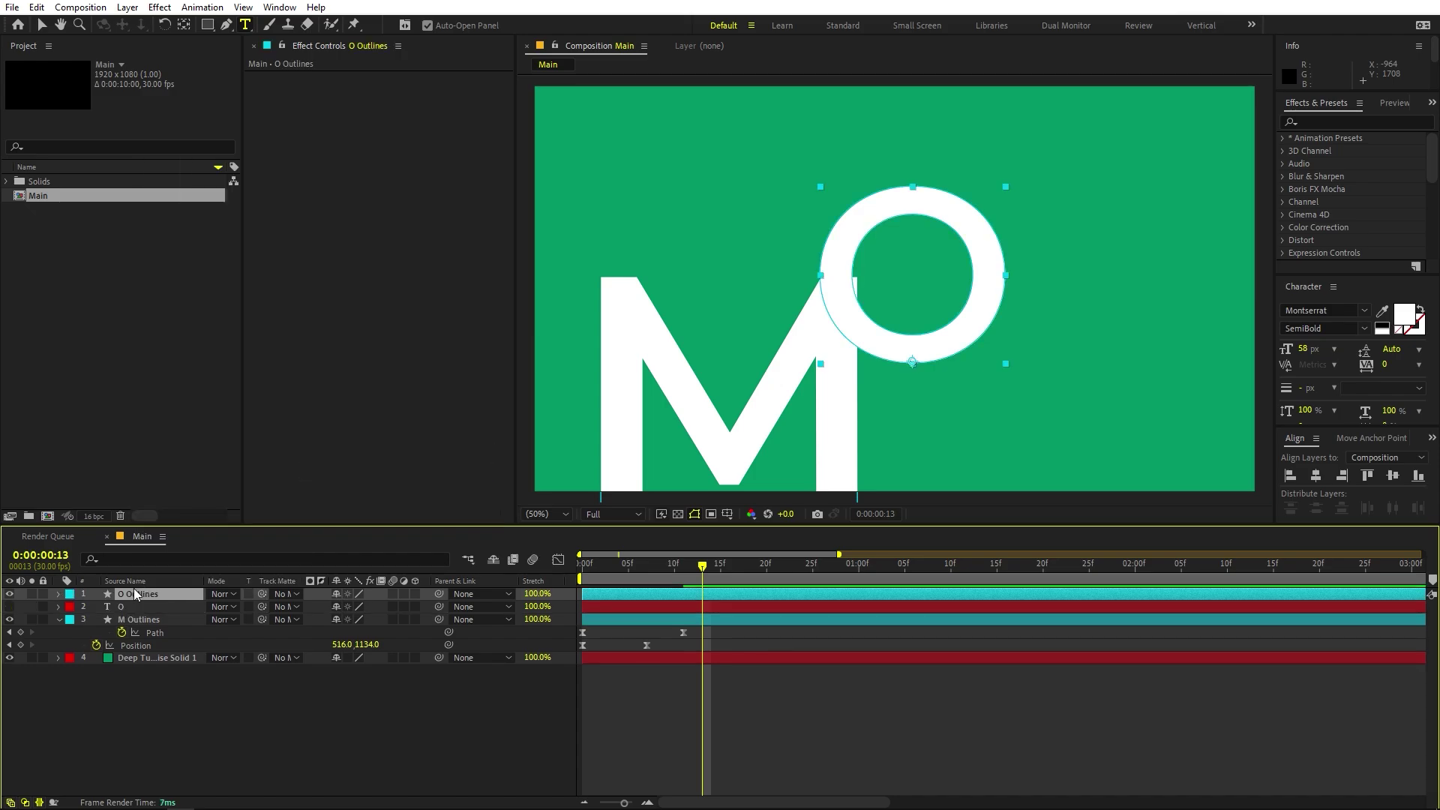
pyautogui.moveTo(120, 607); pyautogui.dragTo(132, 684)
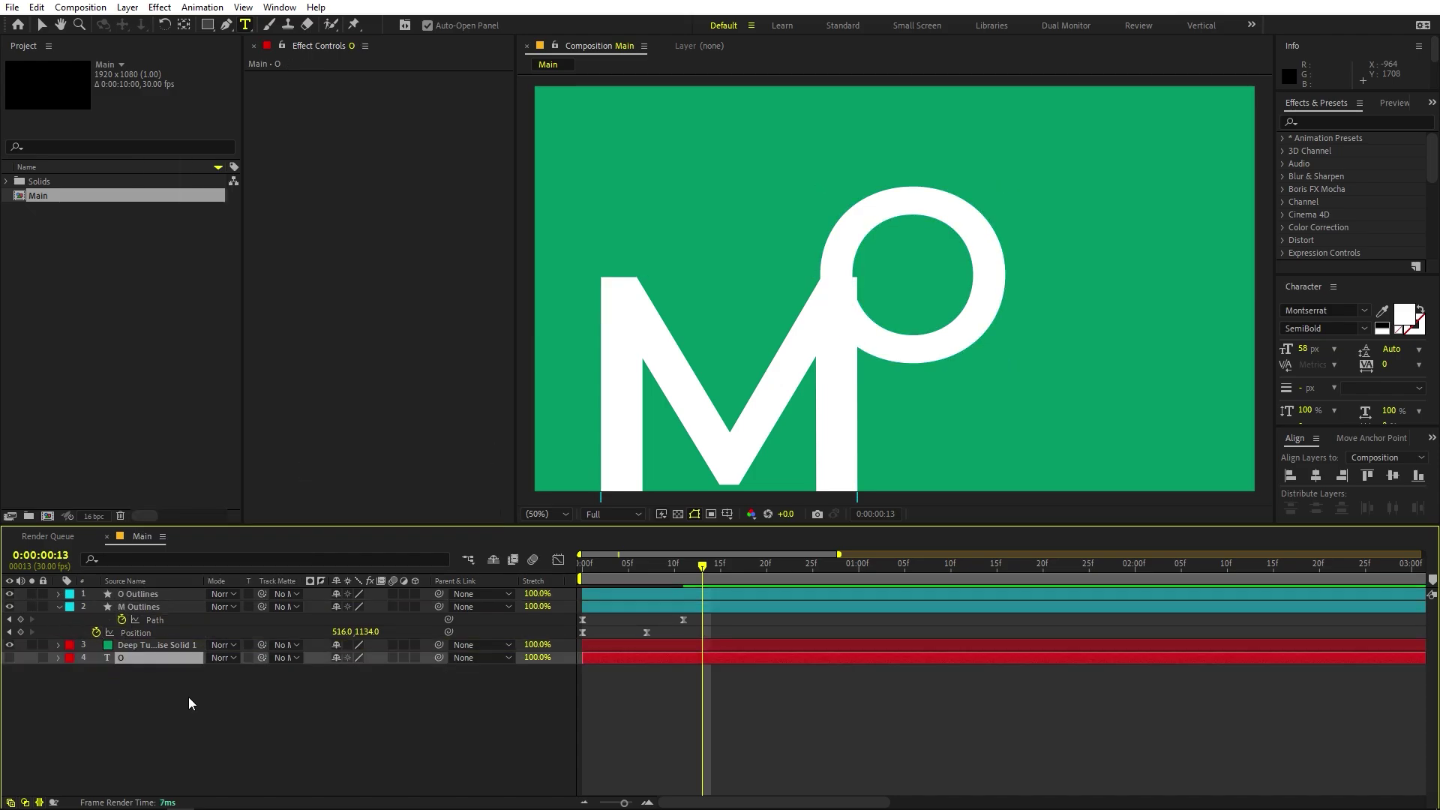
# Set the O outline's anchor point at its upper-right corner and place the O in the composition's upper-right corner
pyautogui.click(137, 597)
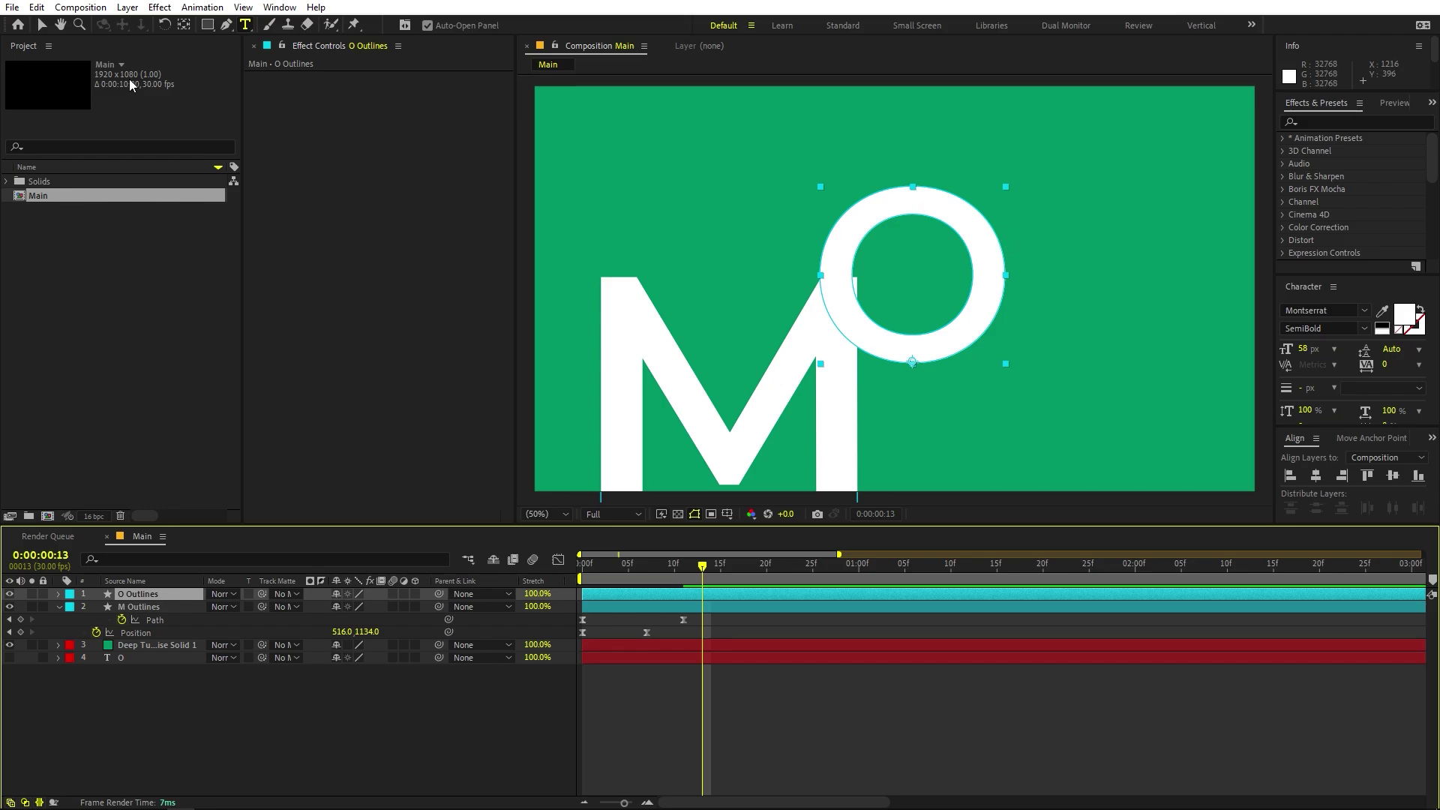
pyautogui.click(185, 25)
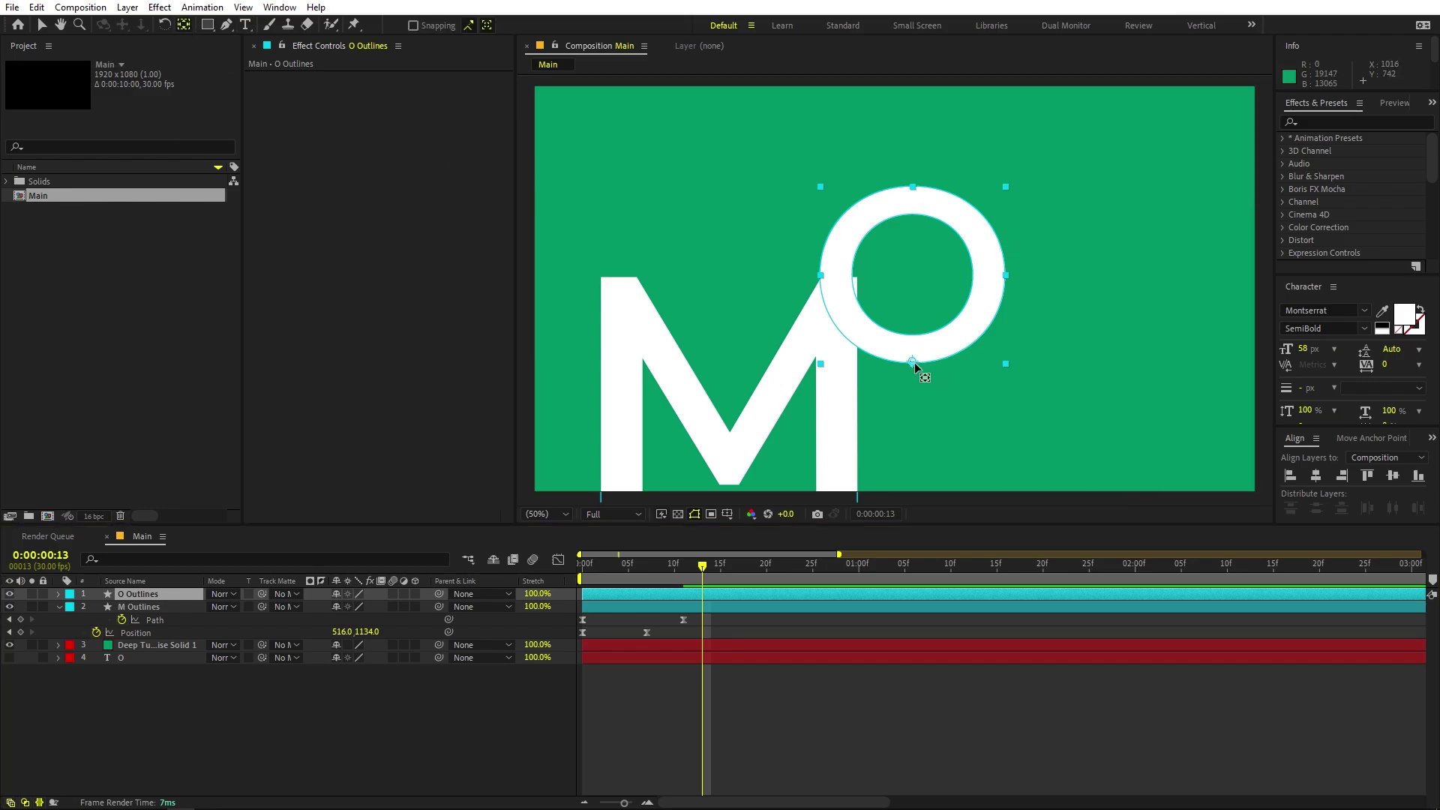
pyautogui.moveTo(915, 362); pyautogui.dragTo(1011, 177)
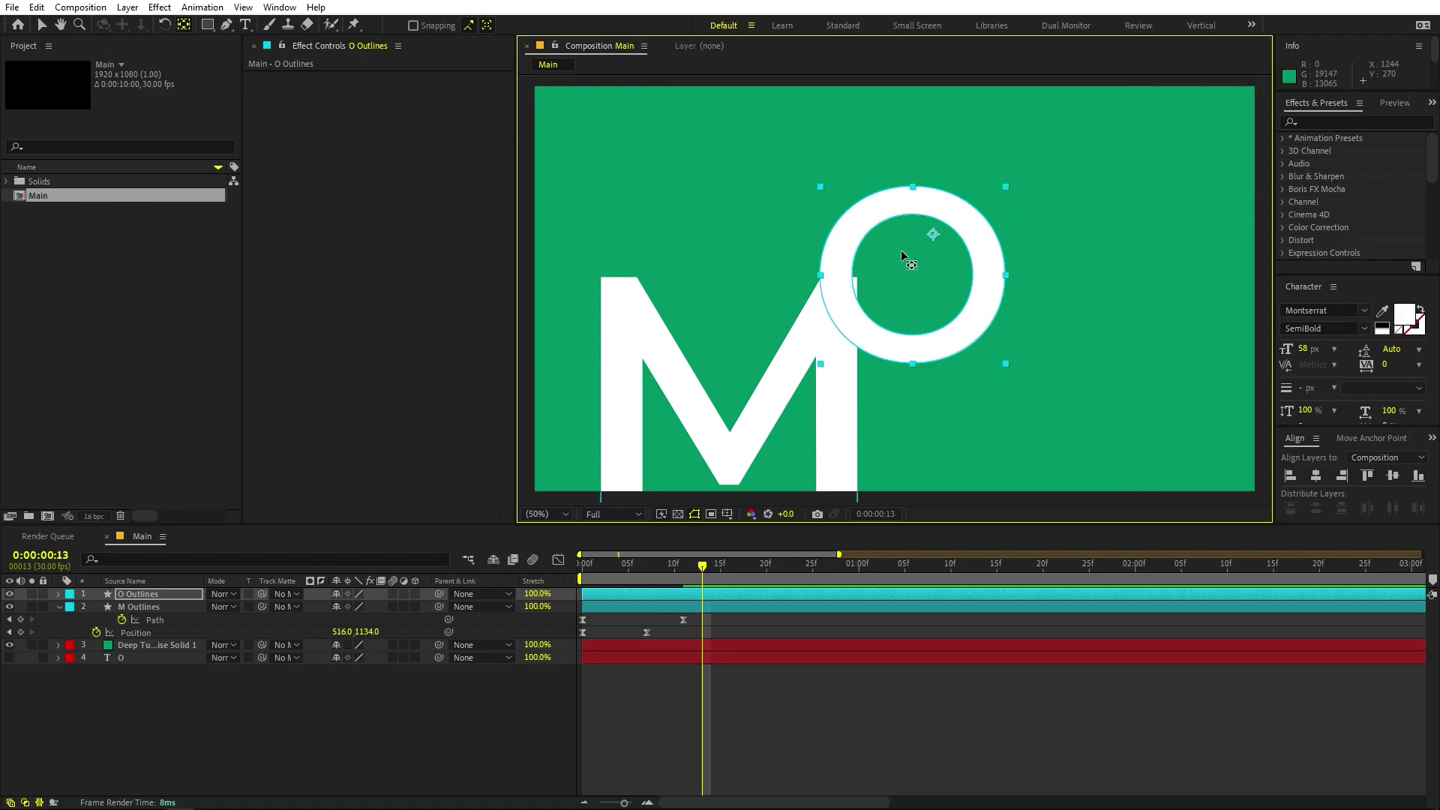
pyautogui.moveTo(902, 250); pyautogui.dragTo(1004, 187)
pyautogui.click(42, 24)
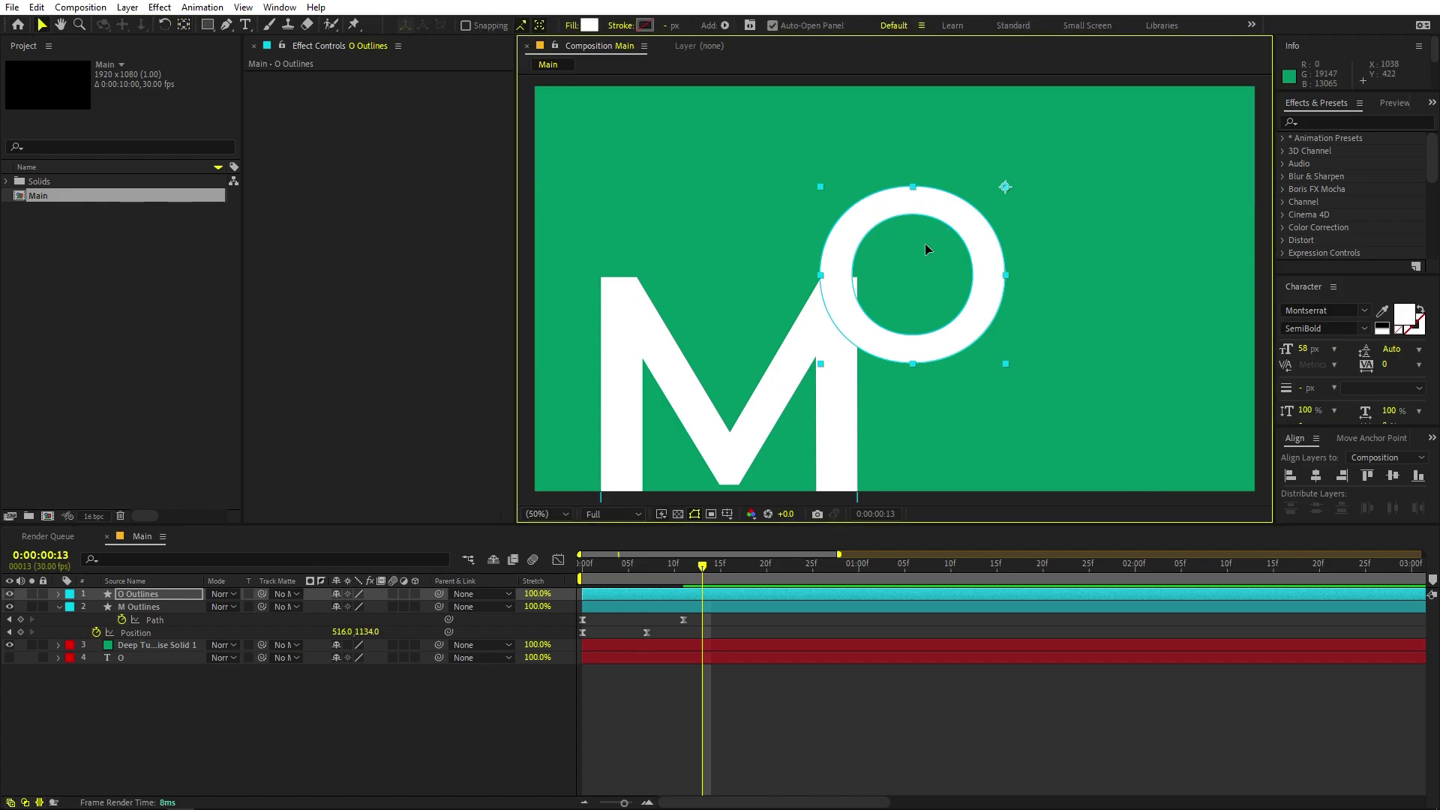
pyautogui.moveTo(927, 249); pyautogui.dragTo(1173, 151)
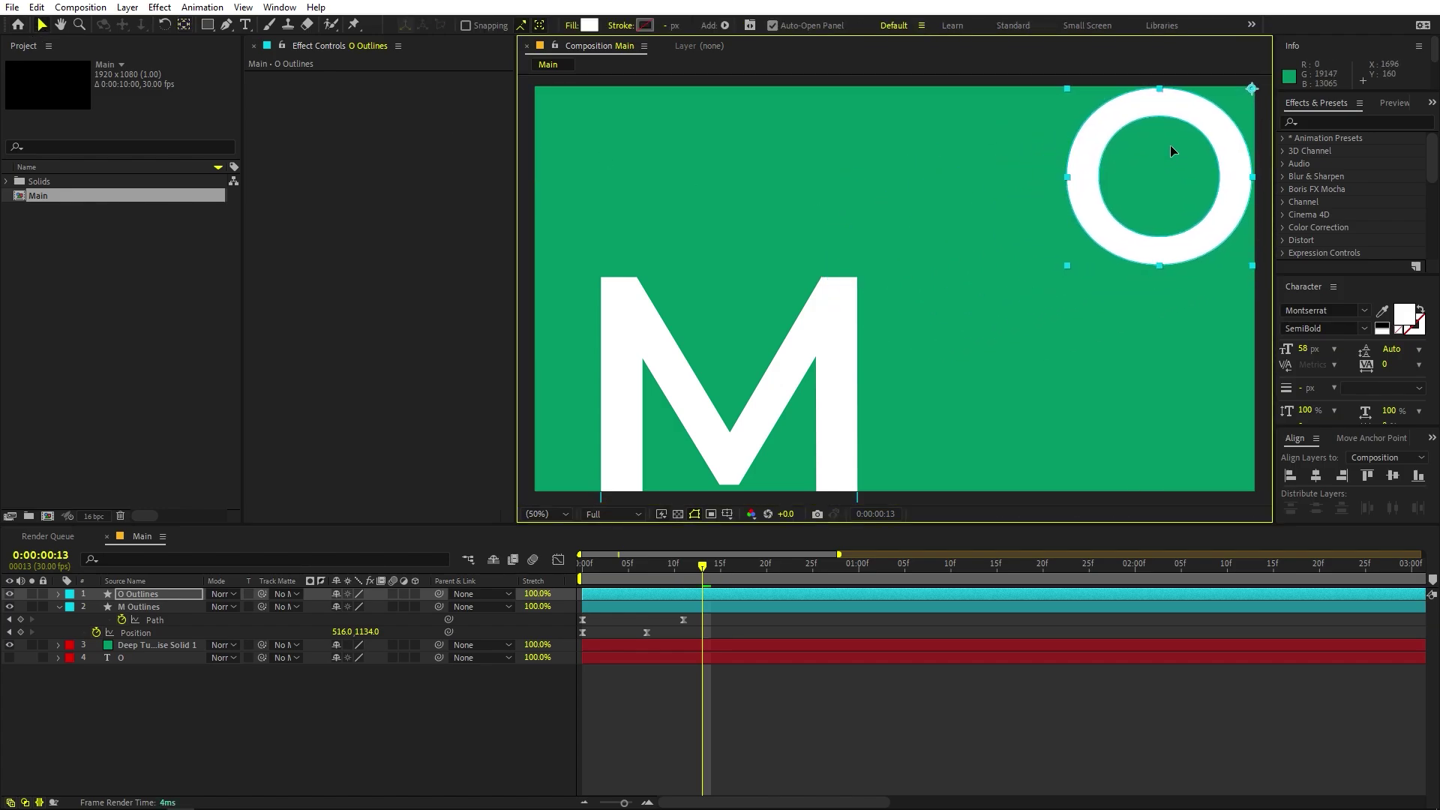
# Add a Scale keyframe at the start of the O Outlines layer and set it to 0%
pyautogui.hotkey('alt', 'shift', 's')
pyautogui.click(97, 608)
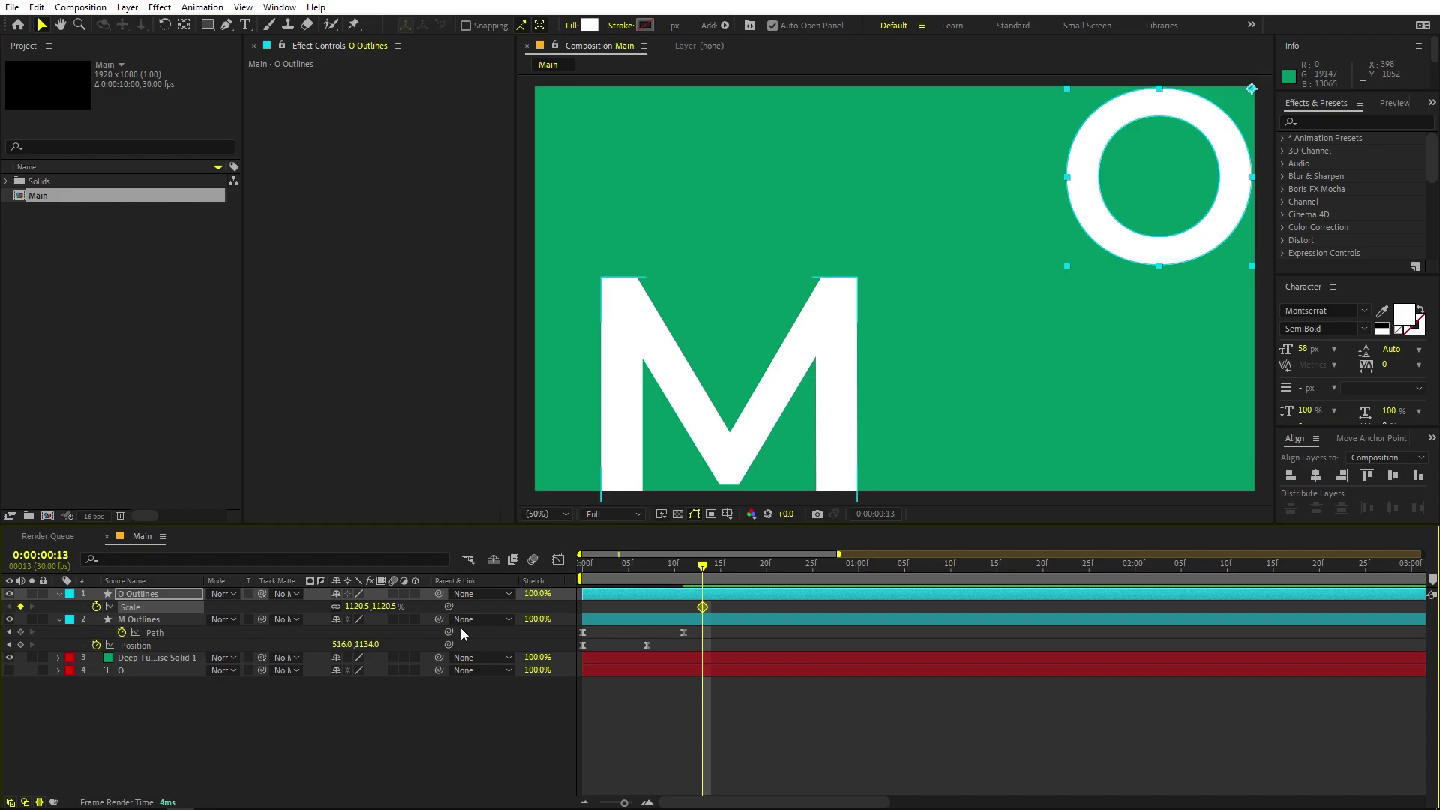
pyautogui.moveTo(581, 593); pyautogui.dragTo(715, 601)
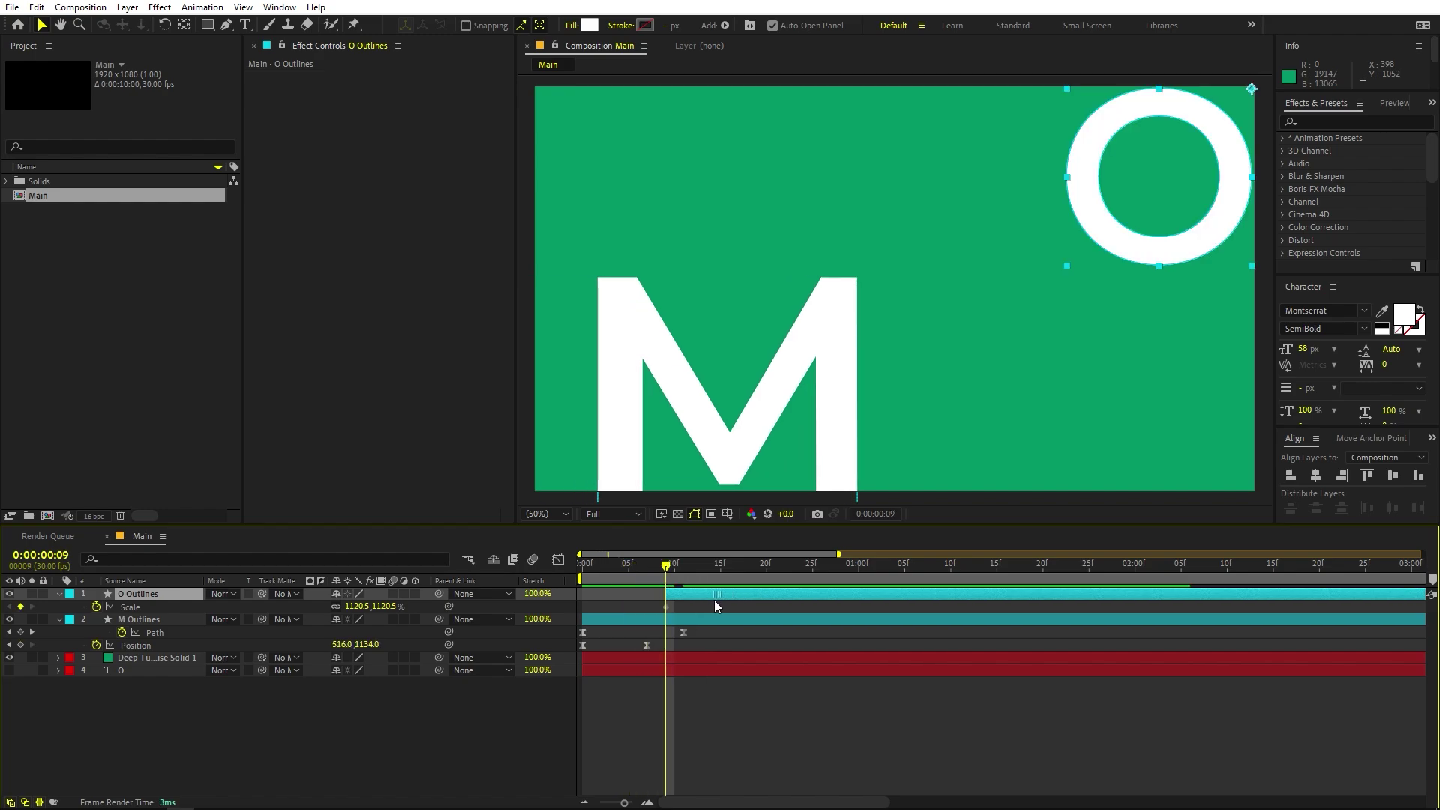
pyautogui.click(356, 606)
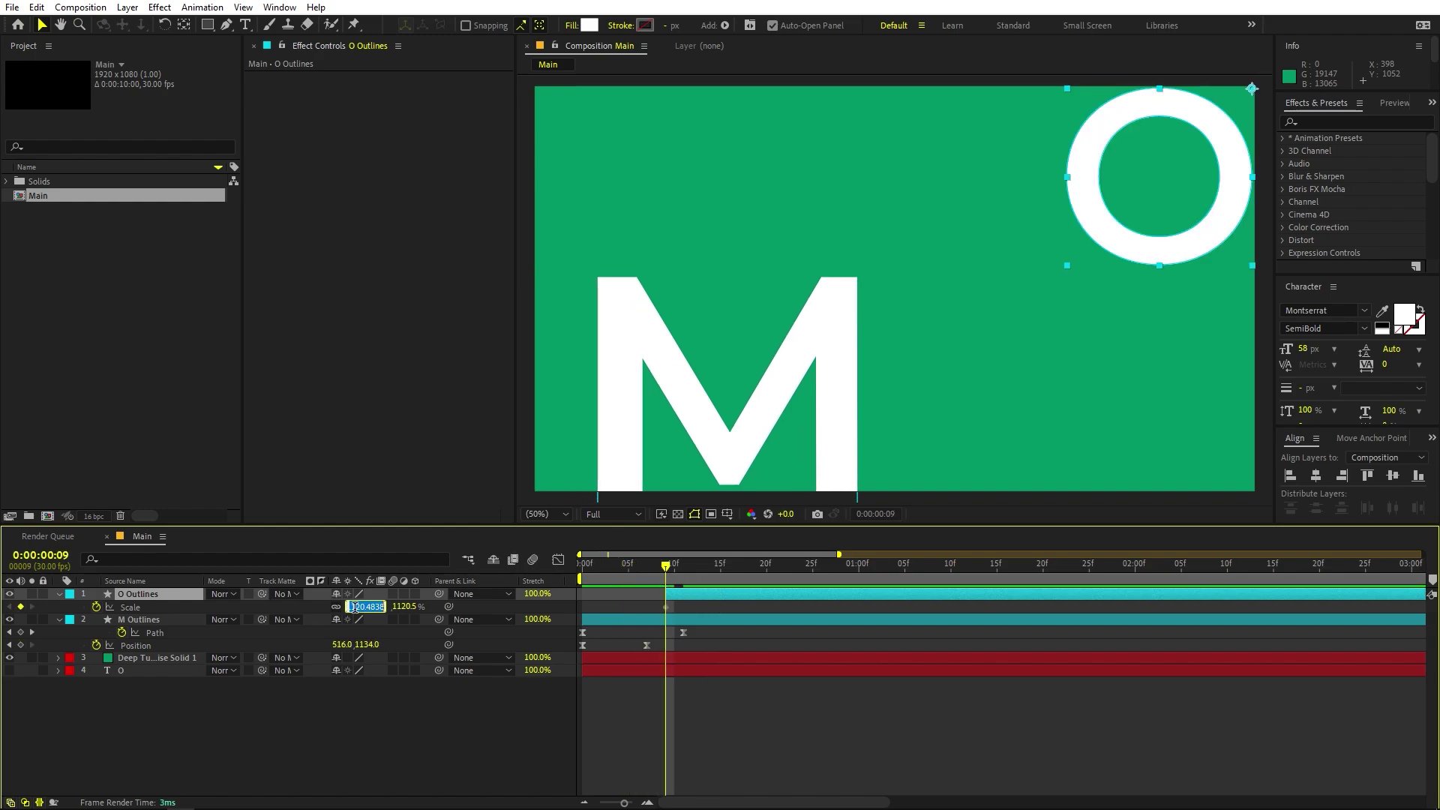
pyautogui.write('0')
pyautogui.press('Return')
# Enlarge the O to 1691.8% Scale at frame 7, start its layer at frame 8, and show its Easy Eased keyframes in the speed graph
pyautogui.moveTo(690, 570); pyautogui.dragTo(646, 579)
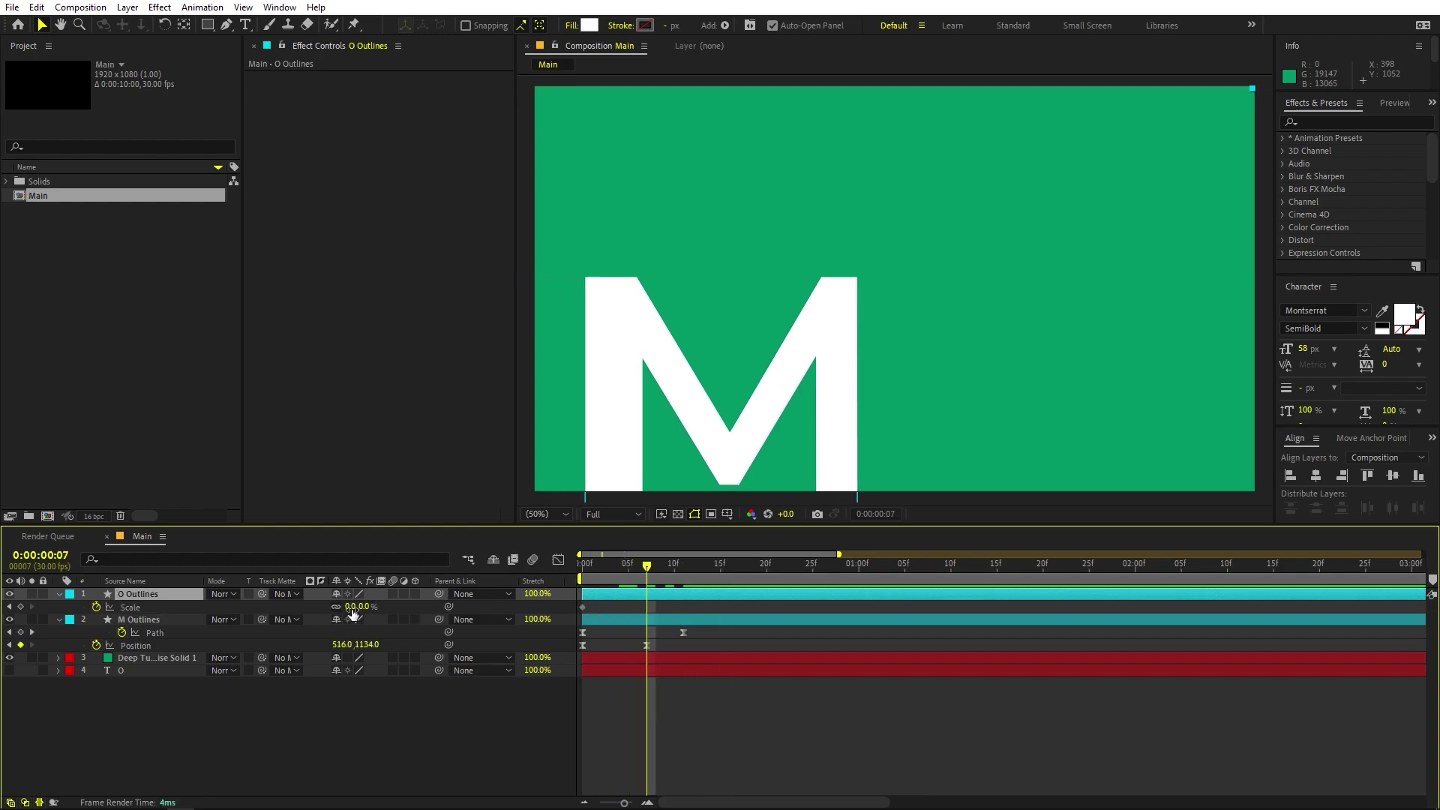
pyautogui.moveTo(357, 610); pyautogui.dragTo(476, 615)
pyautogui.moveTo(635, 611); pyautogui.dragTo(658, 619)
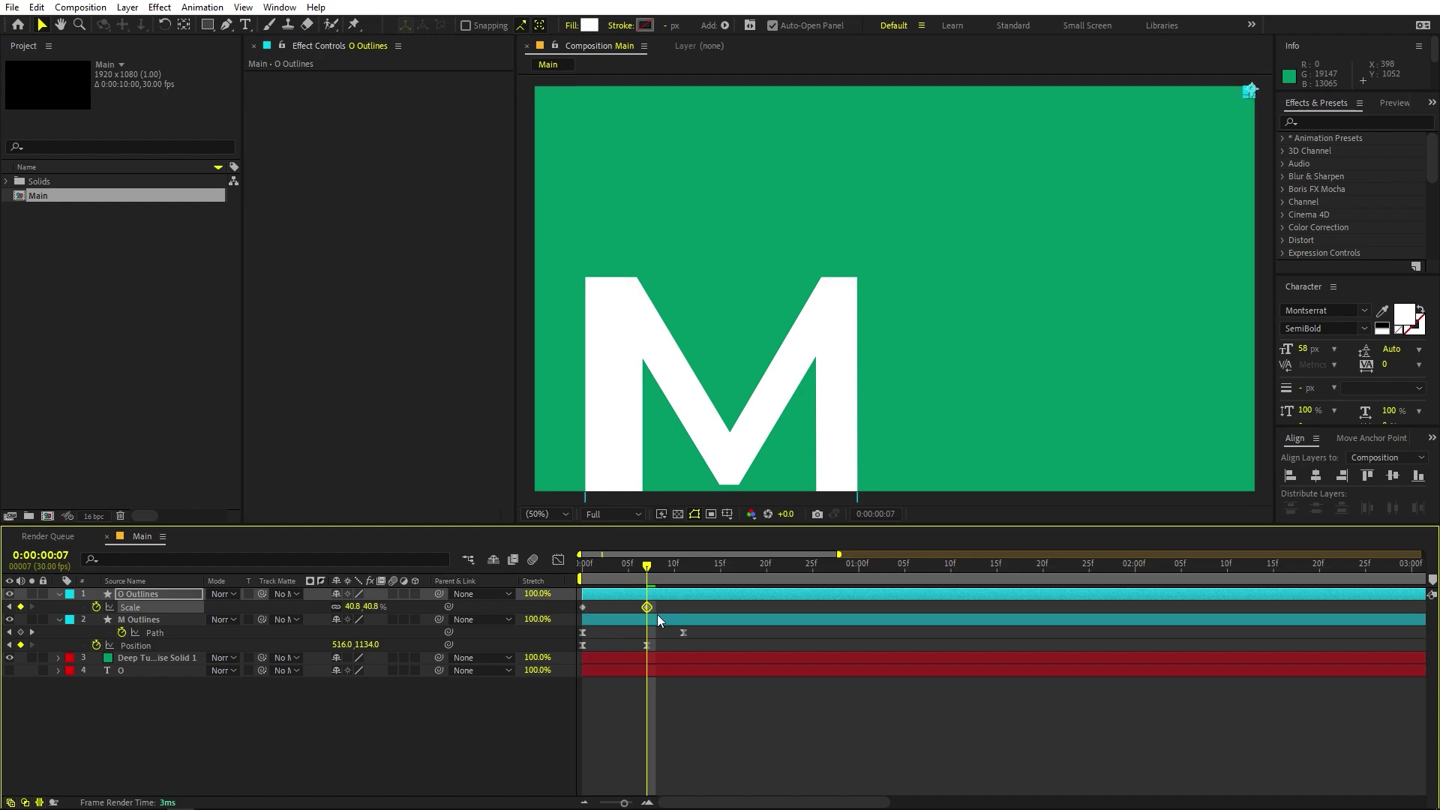
pyautogui.moveTo(361, 606); pyautogui.dragTo(597, 613)
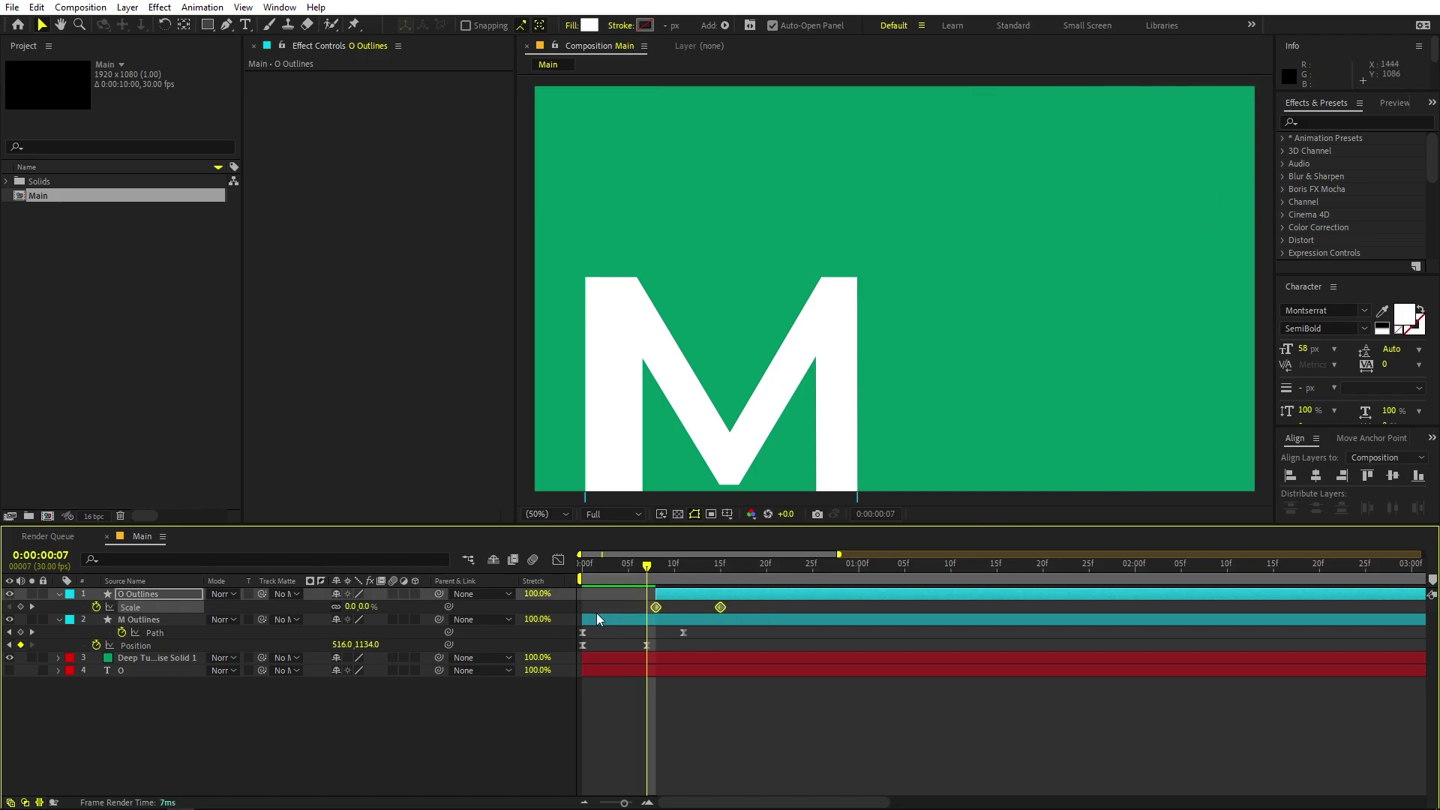
pyautogui.click(558, 559)
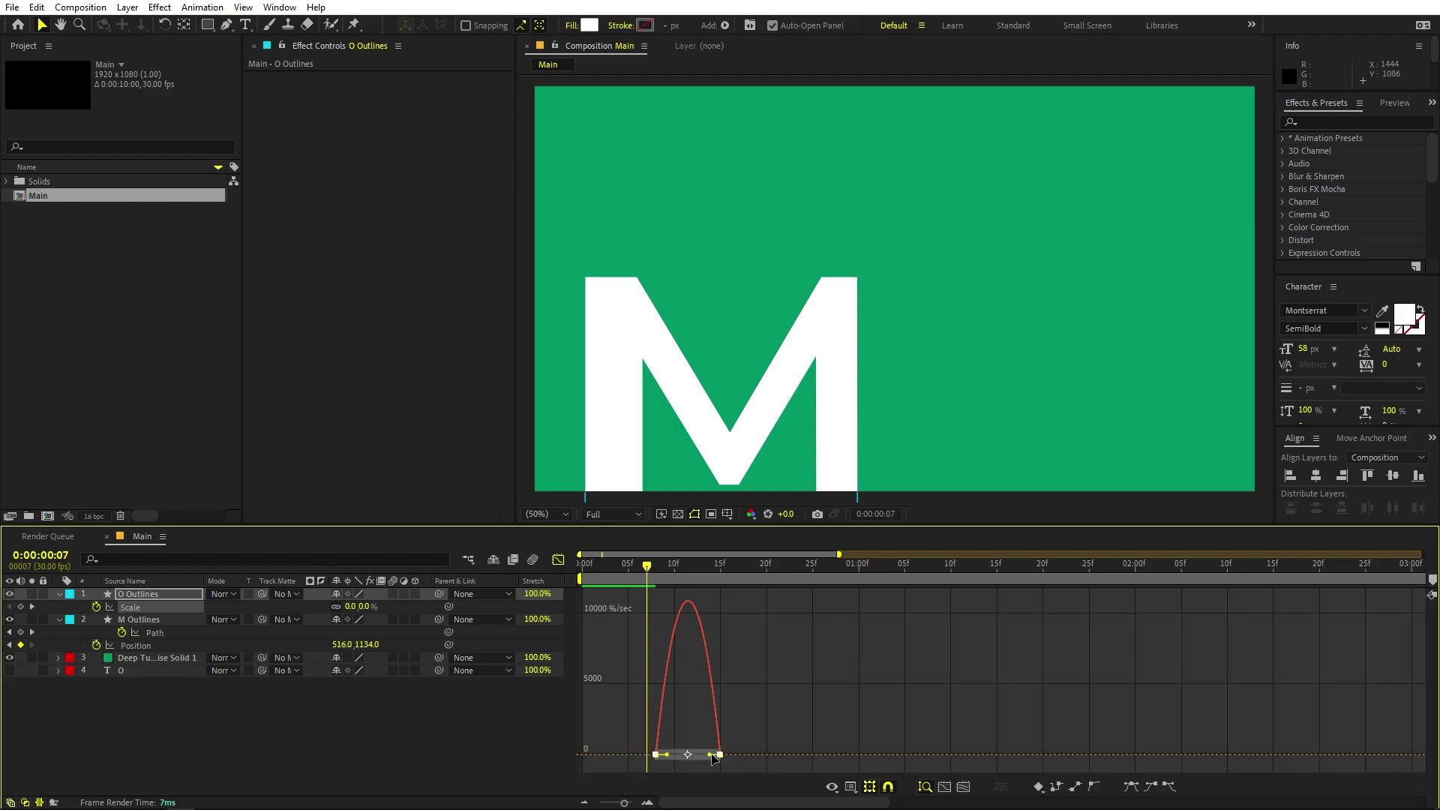
pyautogui.click(801, 687)
pyautogui.press('space')
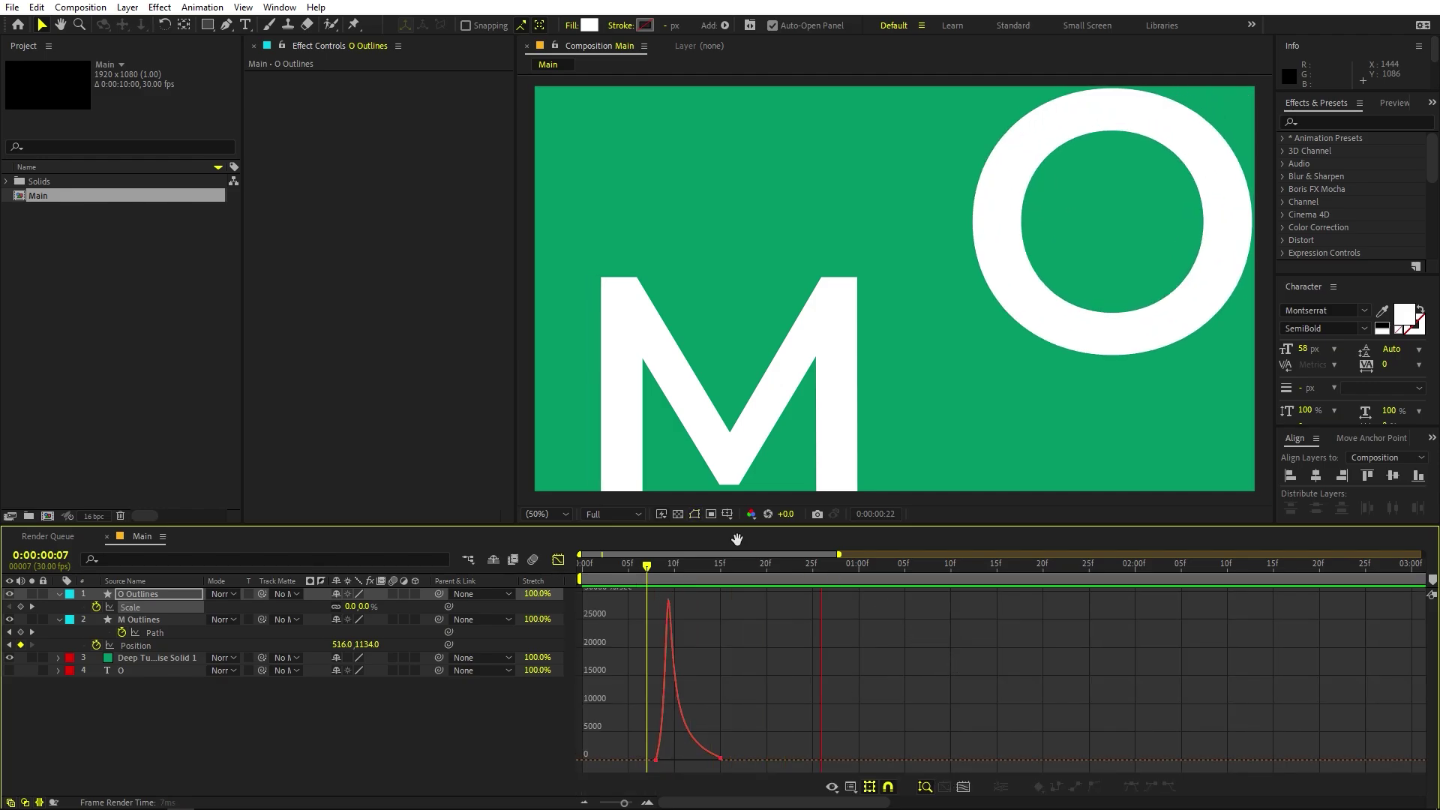
pyautogui.moveTo(653, 565); pyautogui.dragTo(580, 565)
pyautogui.hotkey('ctrl', 'z')
pyautogui.hotkey('ctrl', 'z')
# In the speed graph, lengthen both eases of the O's Scale keyframes so the speed peaks near frame 11, and play it back
pyautogui.moveTo(812, 708); pyautogui.dragTo(582, 772)
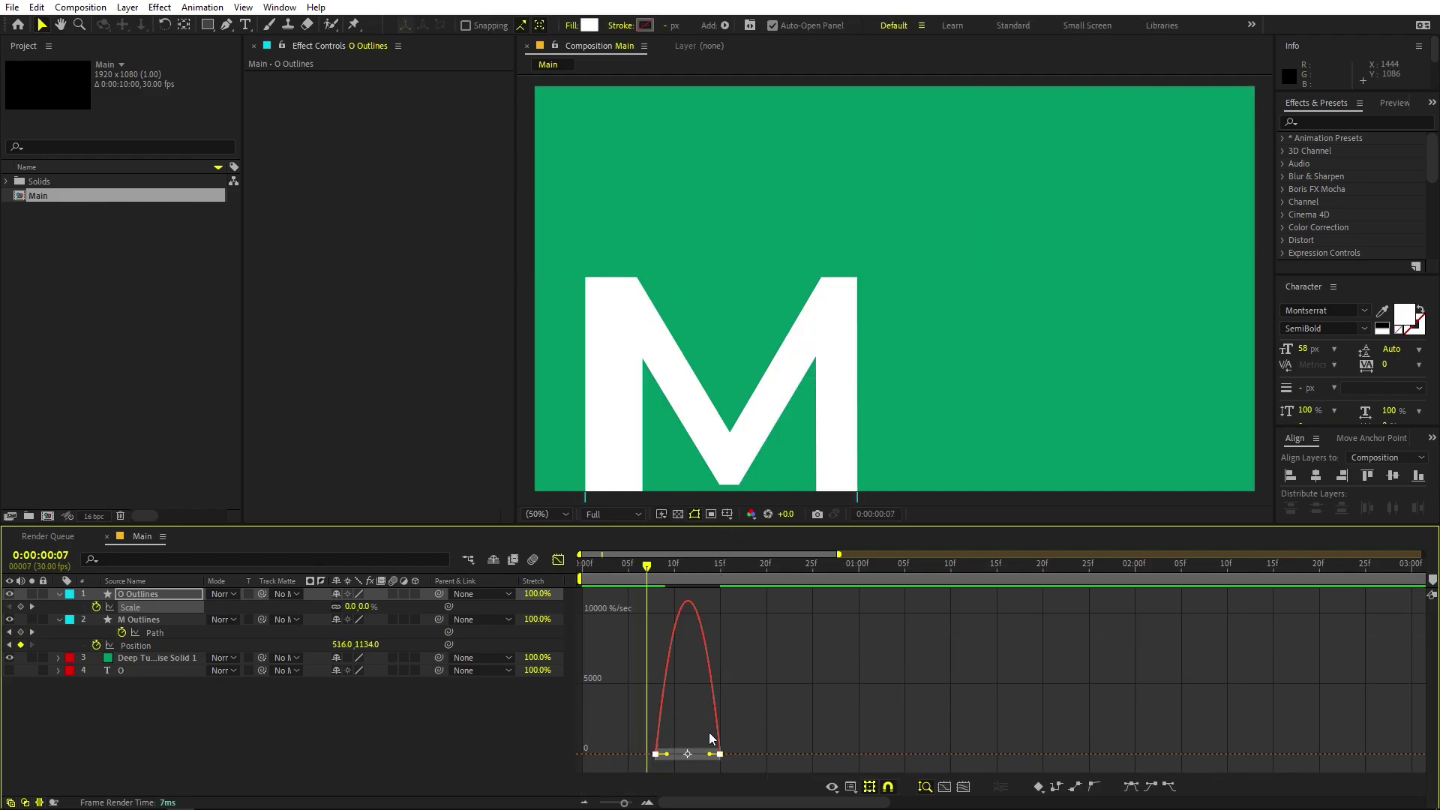
pyautogui.scroll(2, 702, 730)
pyautogui.moveTo(728, 802); pyautogui.dragTo(702, 802)
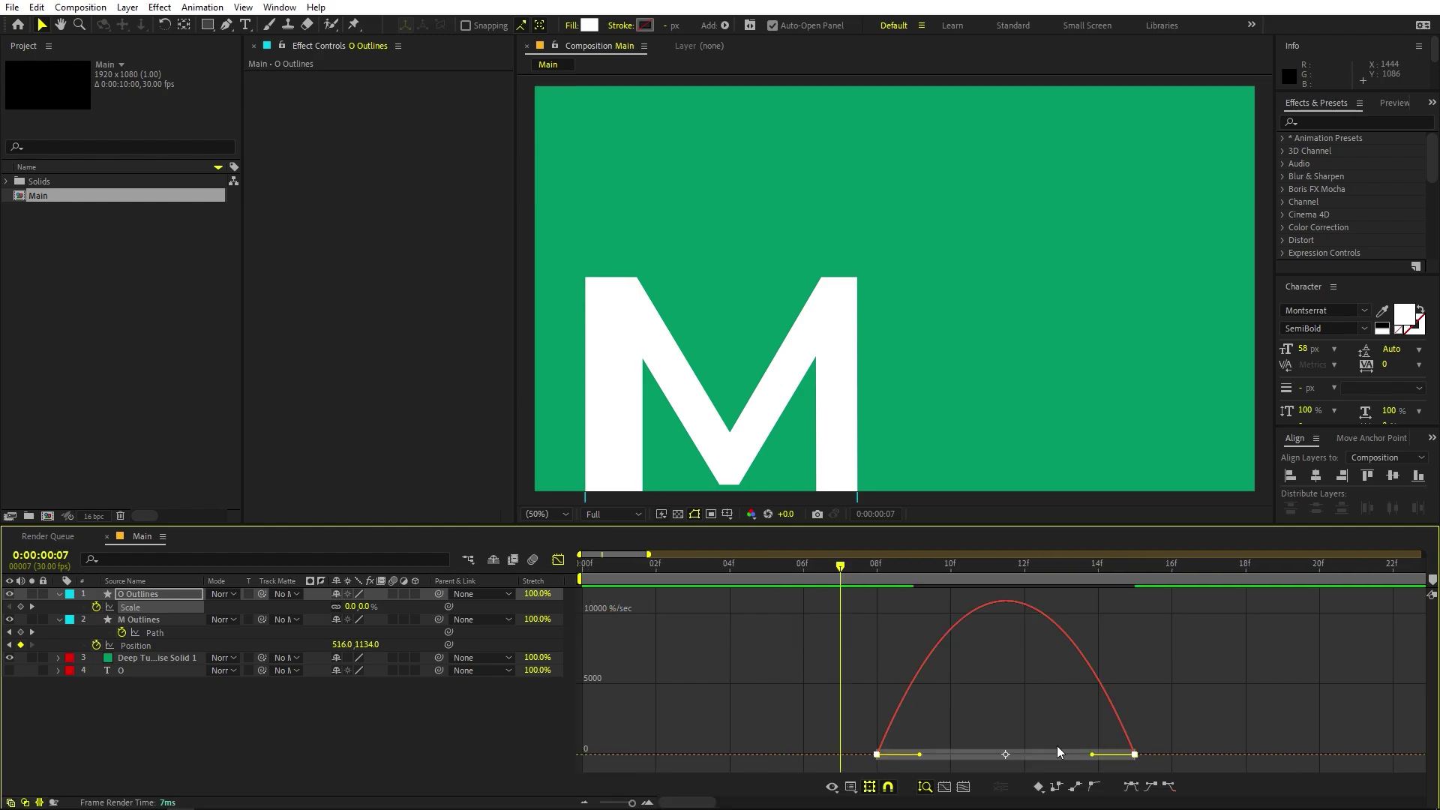
pyautogui.moveTo(920, 754); pyautogui.dragTo(956, 756)
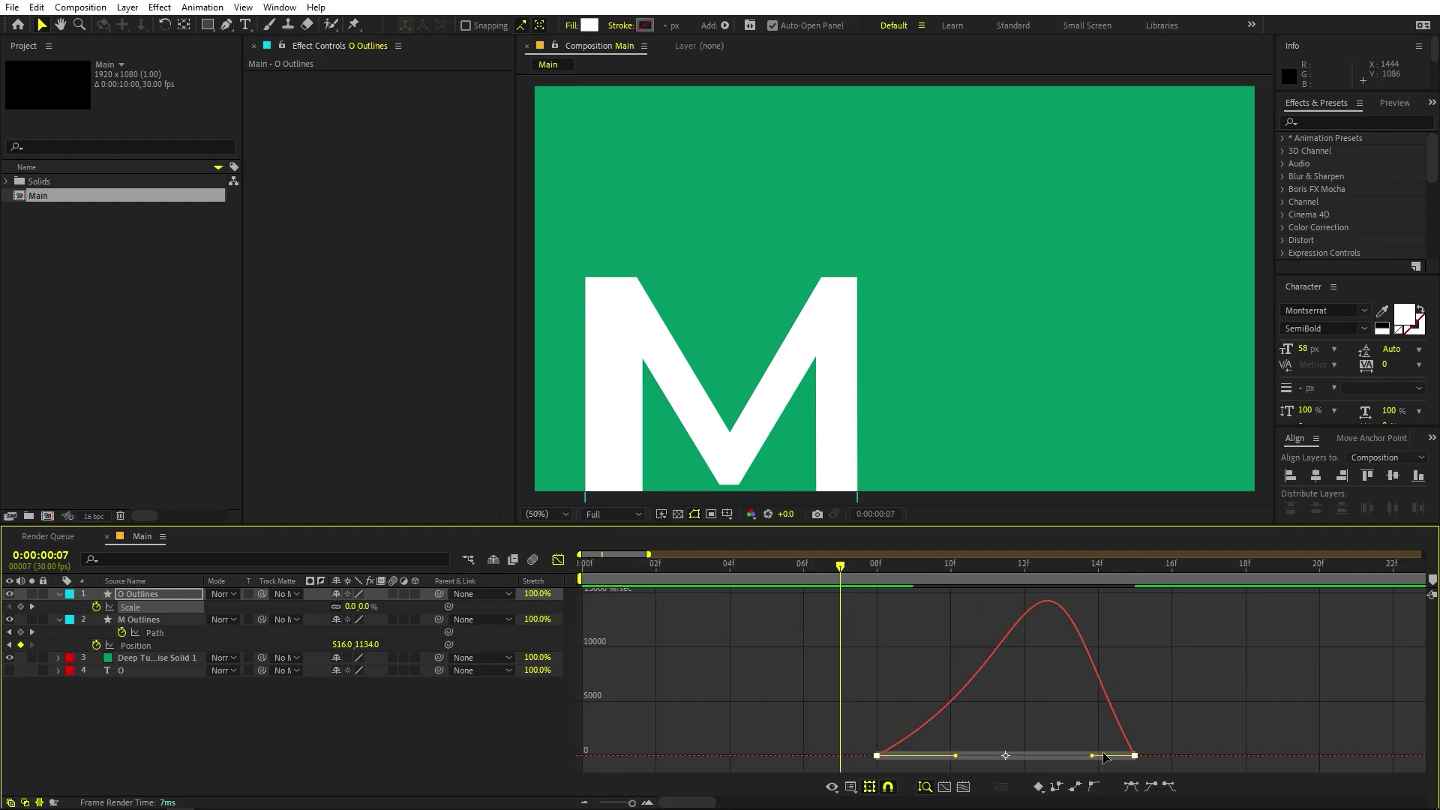
pyautogui.moveTo(1092, 755); pyautogui.dragTo(1032, 756)
pyautogui.click(1181, 680)
pyautogui.press('space')
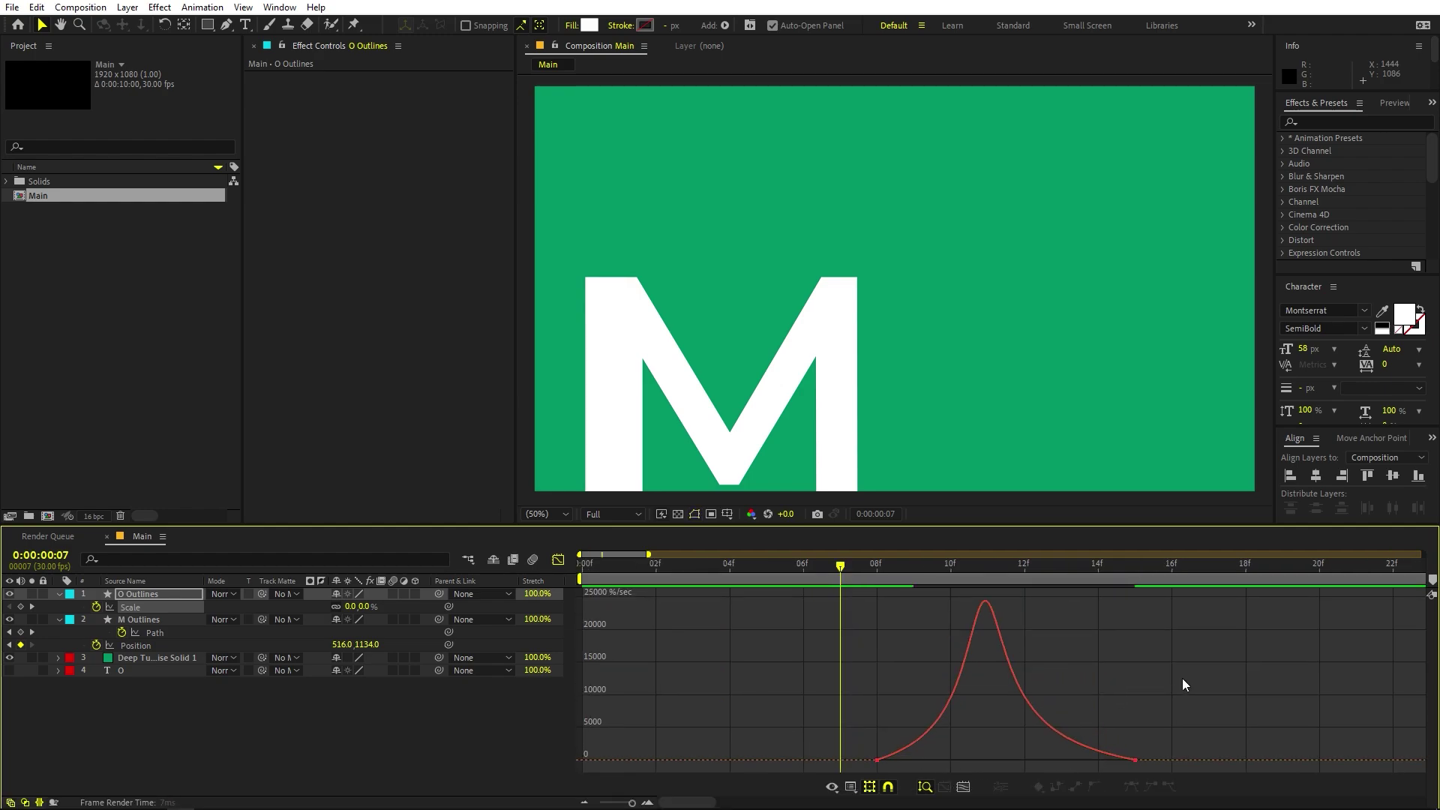
pyautogui.press('space')
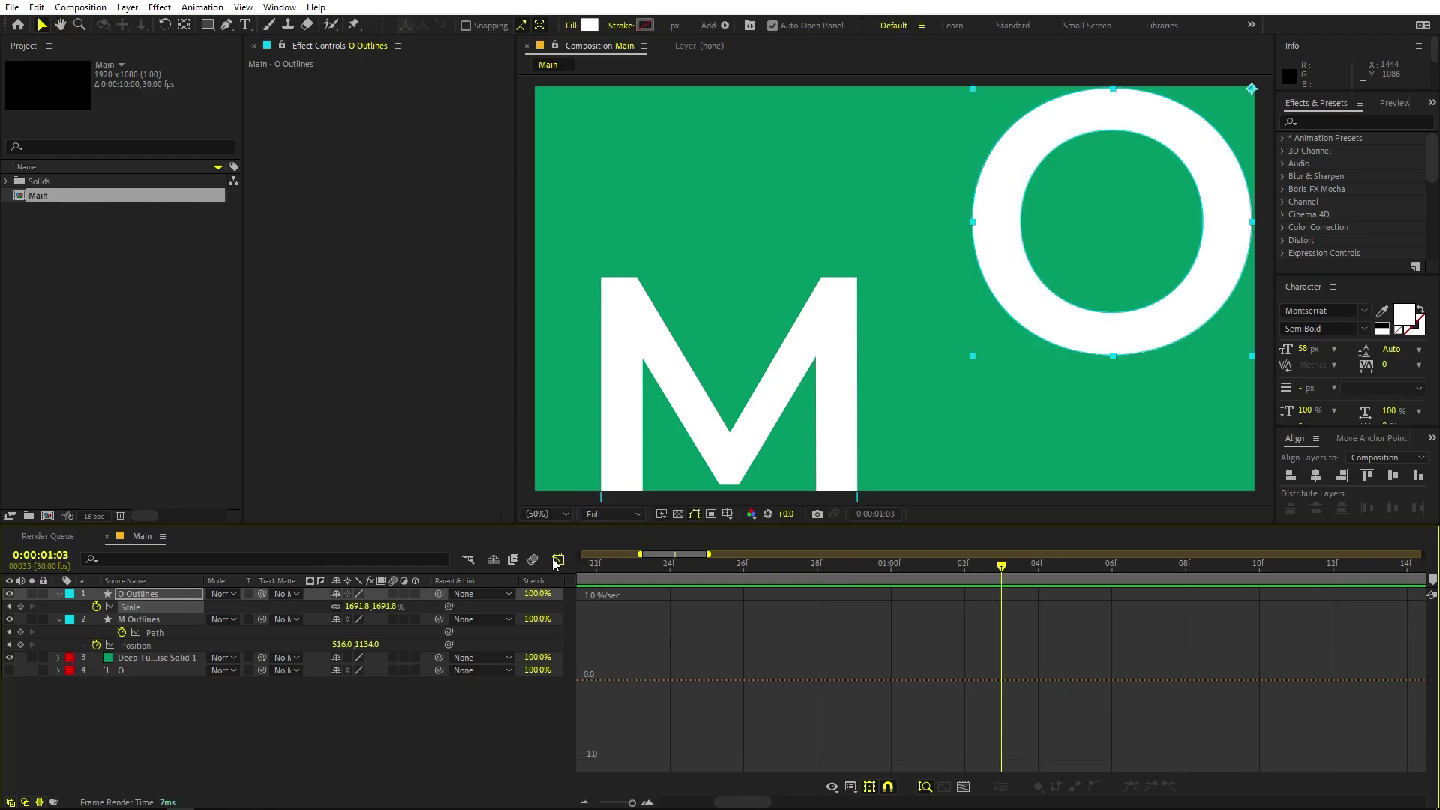
# Close the Graph Editor, move the O's final Scale keyframe to frame 19, and play back the animation
pyautogui.click(555, 561)
pyautogui.click(827, 705)
pyautogui.scroll(-5, 863, 667)
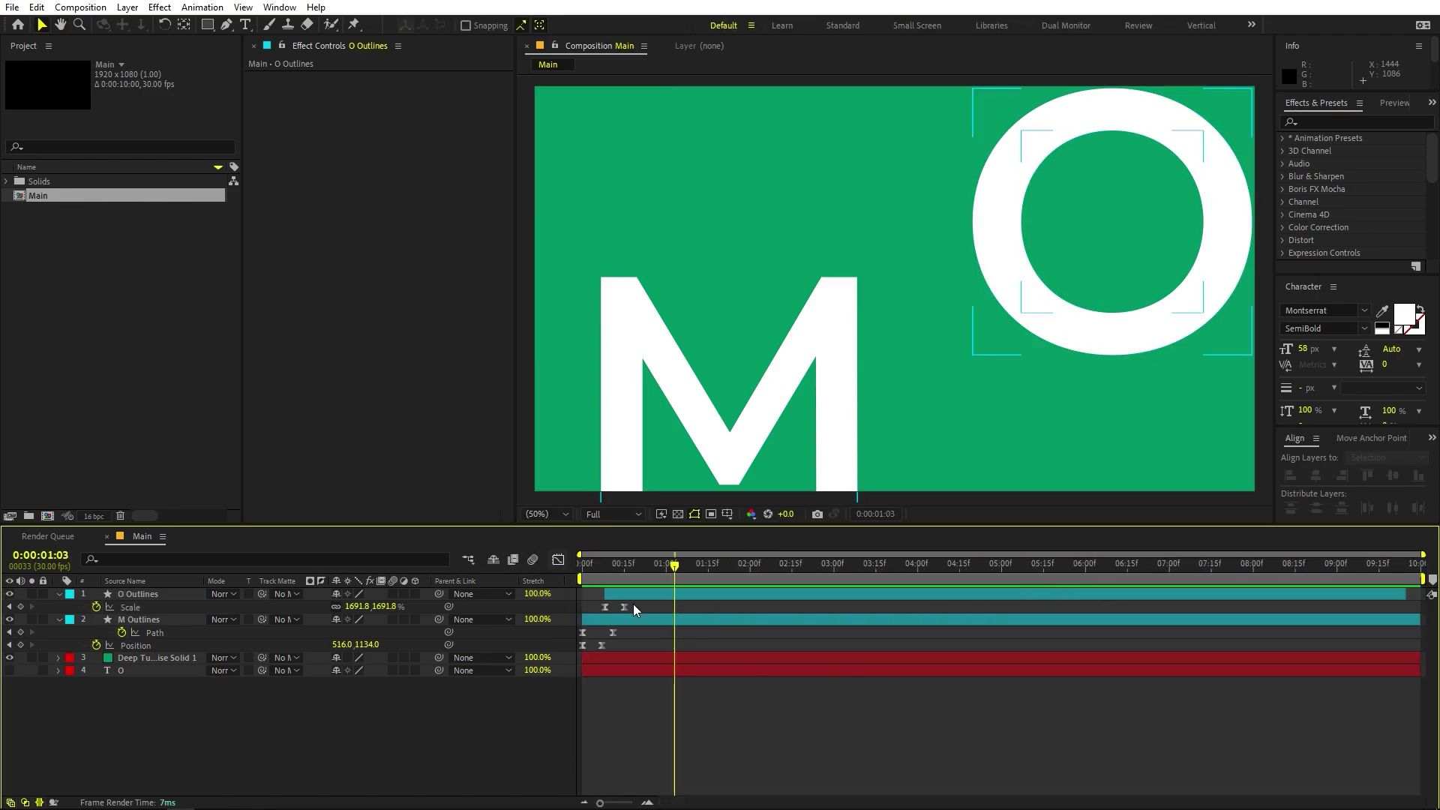
pyautogui.moveTo(625, 606); pyautogui.dragTo(635, 606)
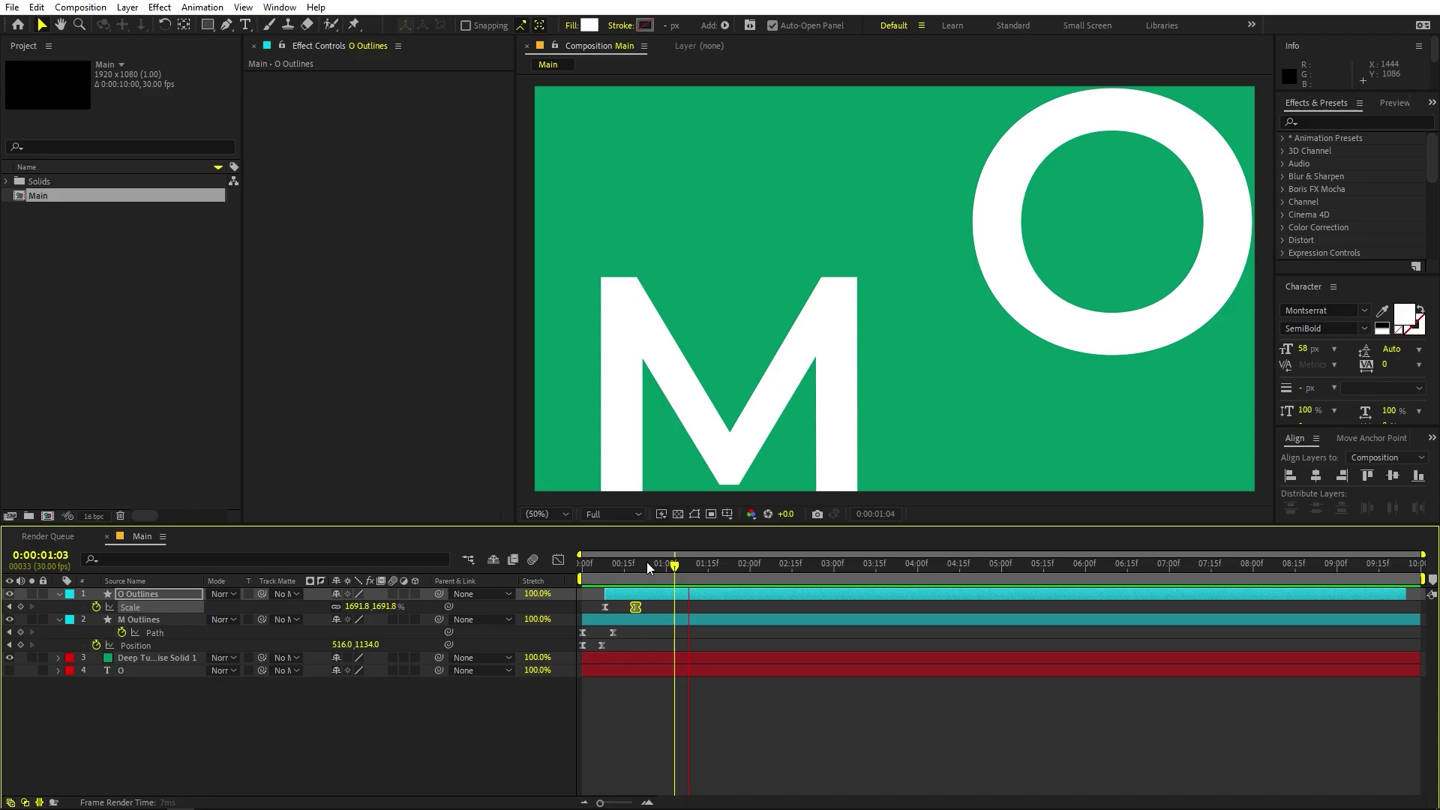
pyautogui.press('space')
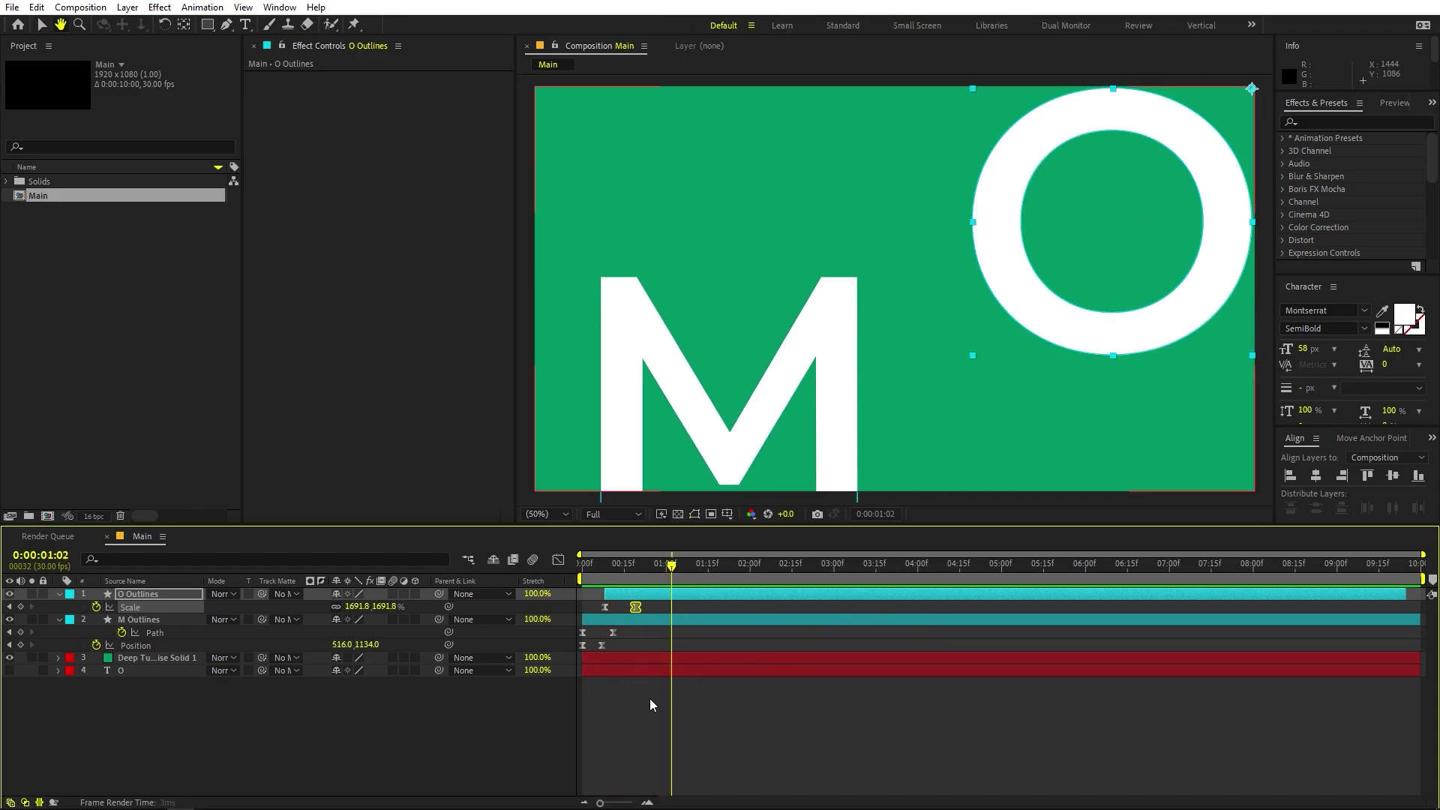
# Trim the end of the M Outlines layer at frame 14 and check the cut against frame 13
pyautogui.moveTo(610, 806); pyautogui.dragTo(636, 806)
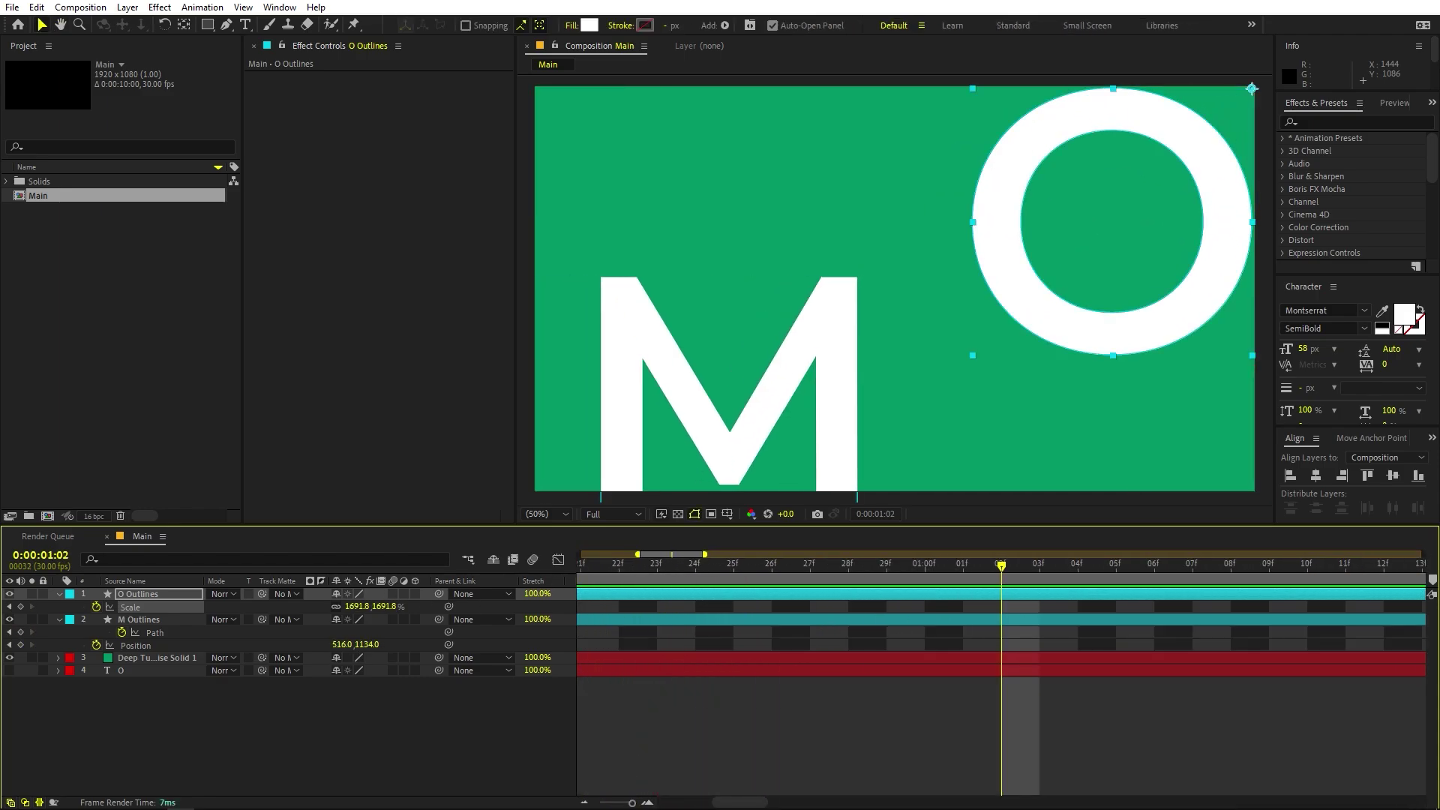
pyautogui.click(725, 727)
pyautogui.moveTo(735, 802); pyautogui.dragTo(663, 803)
pyautogui.scroll(-1, 790, 733)
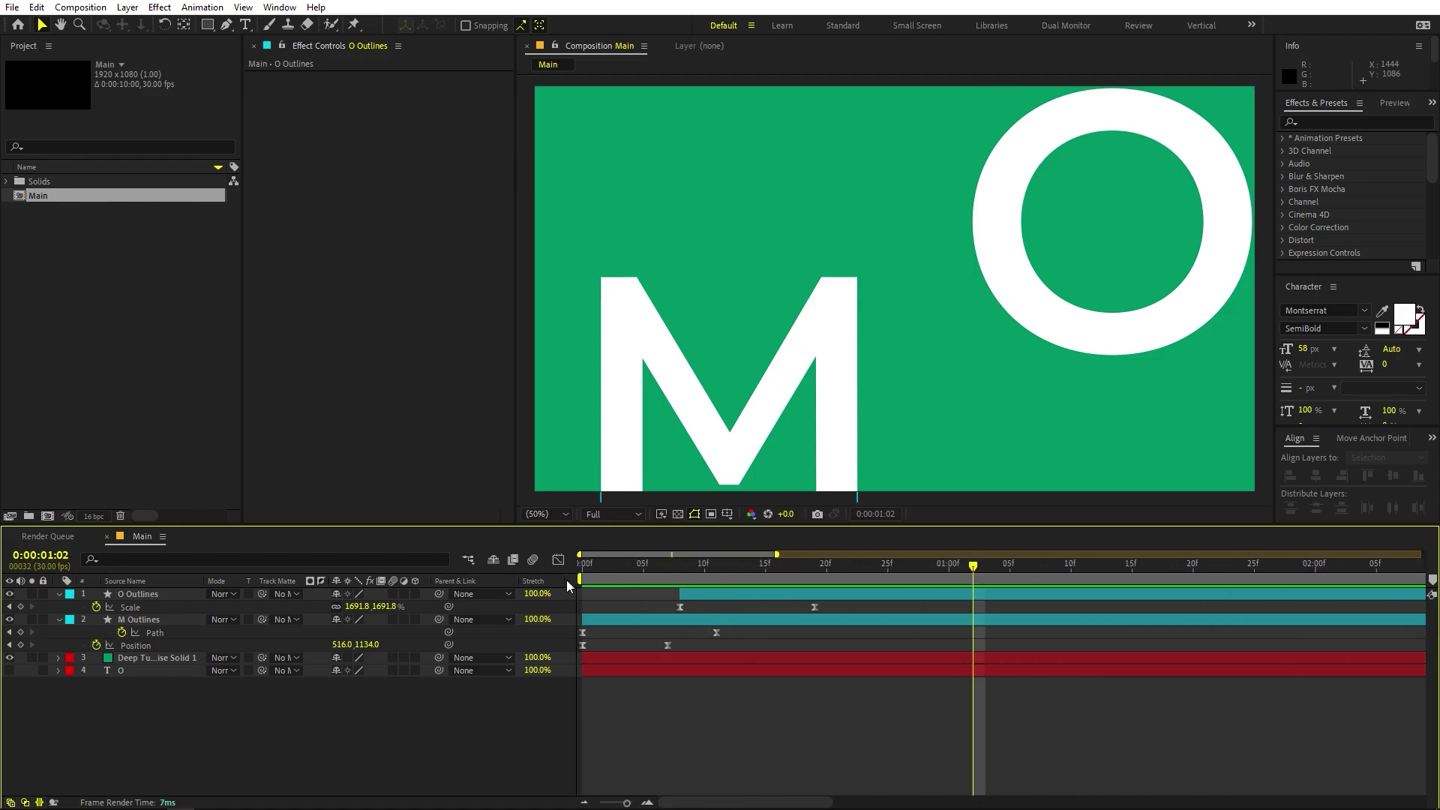
pyautogui.moveTo(581, 572); pyautogui.dragTo(753, 594)
pyautogui.click(773, 617)
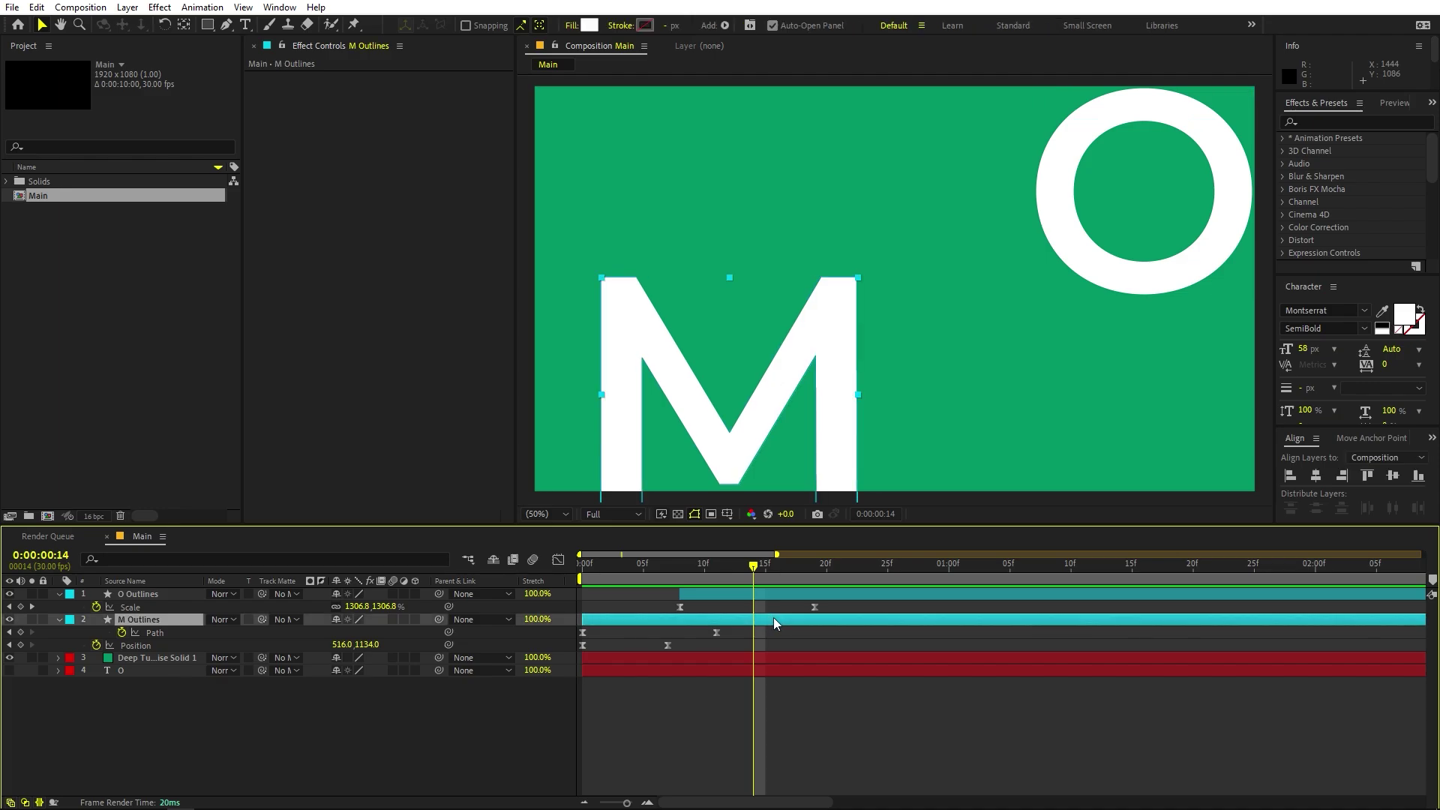
pyautogui.hotkey('alt', ']')
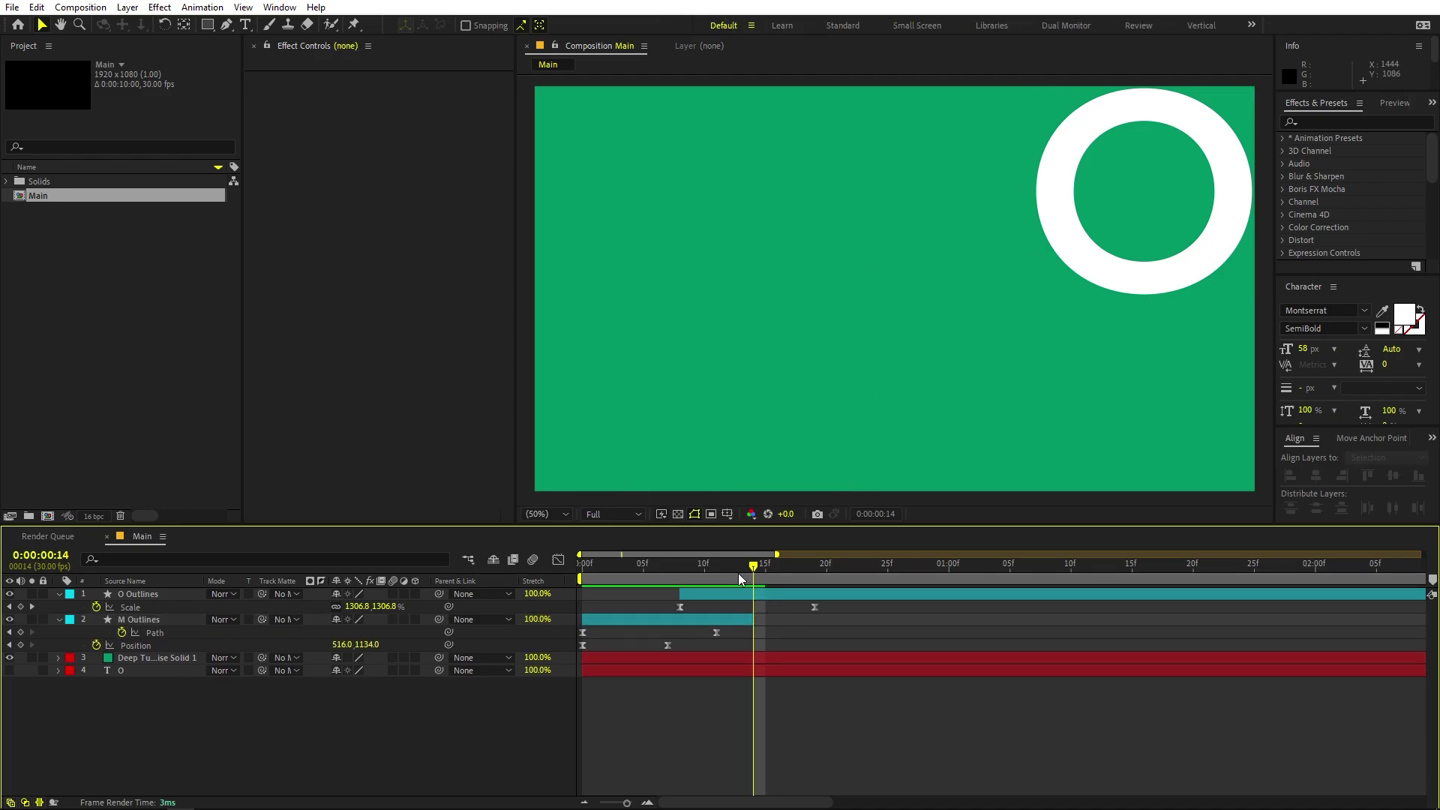
pyautogui.click(740, 575)
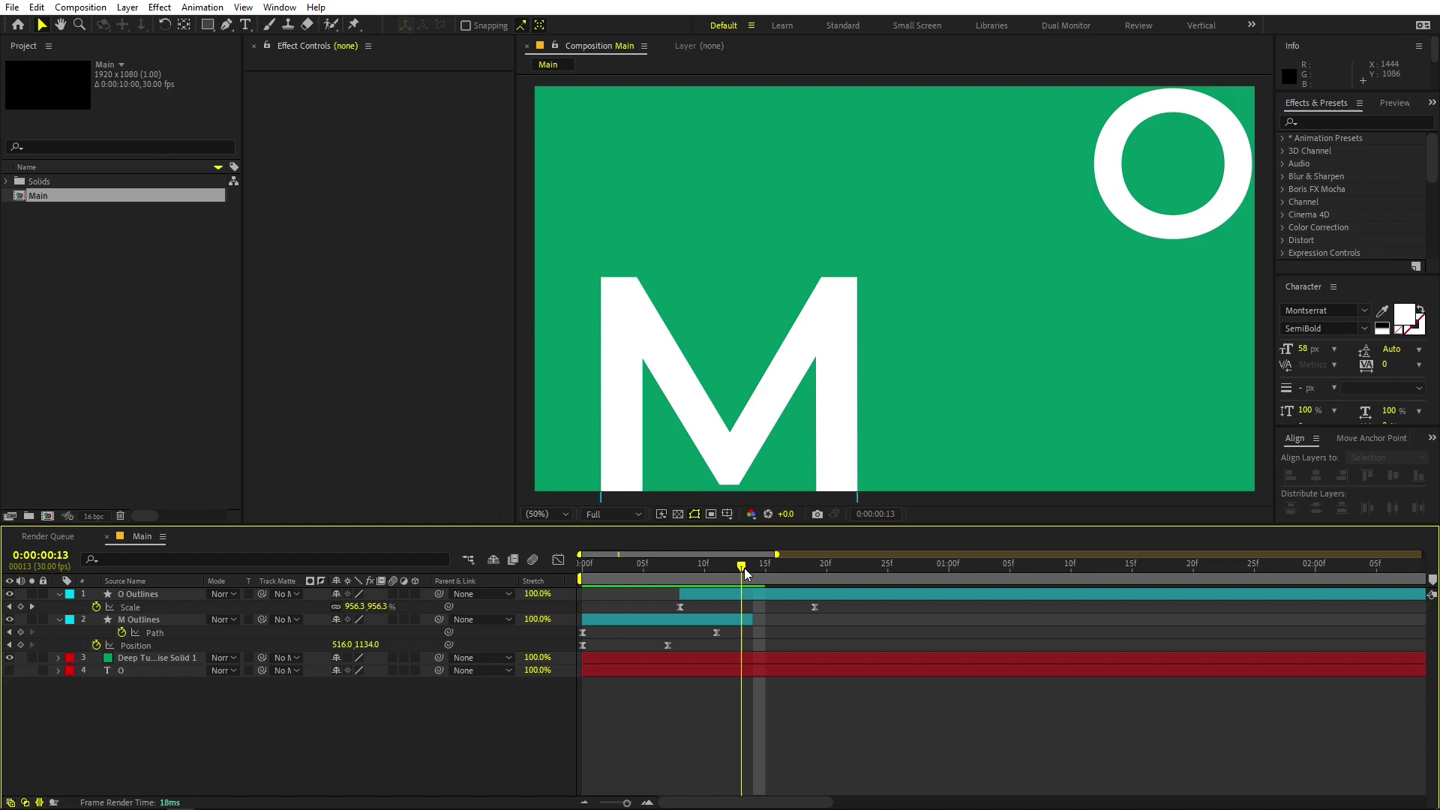
# Change the letter of the hidden O text layer to T
pyautogui.click(133, 672)
pyautogui.doubleClick(134, 672)
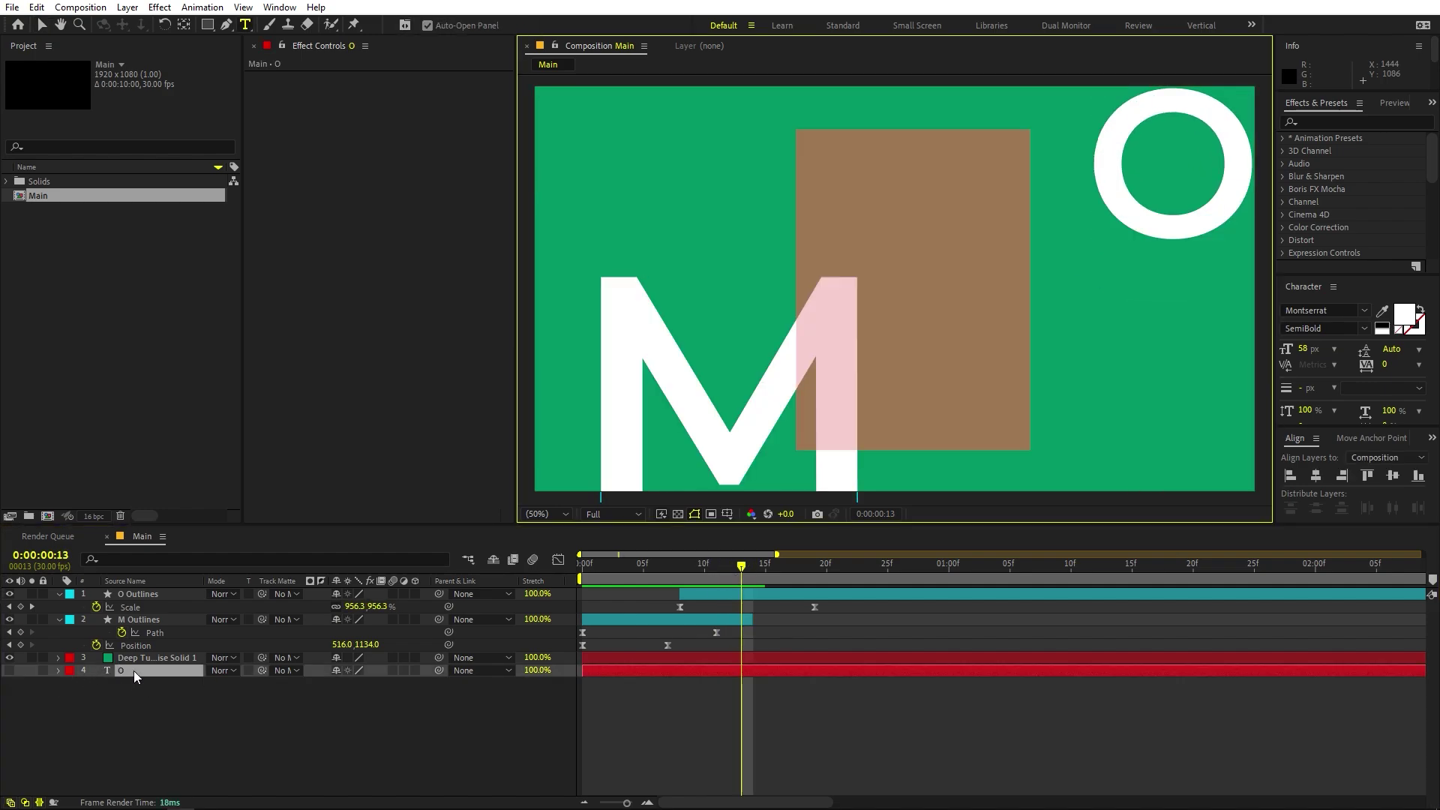
pyautogui.write('T')
pyautogui.press('Escape')
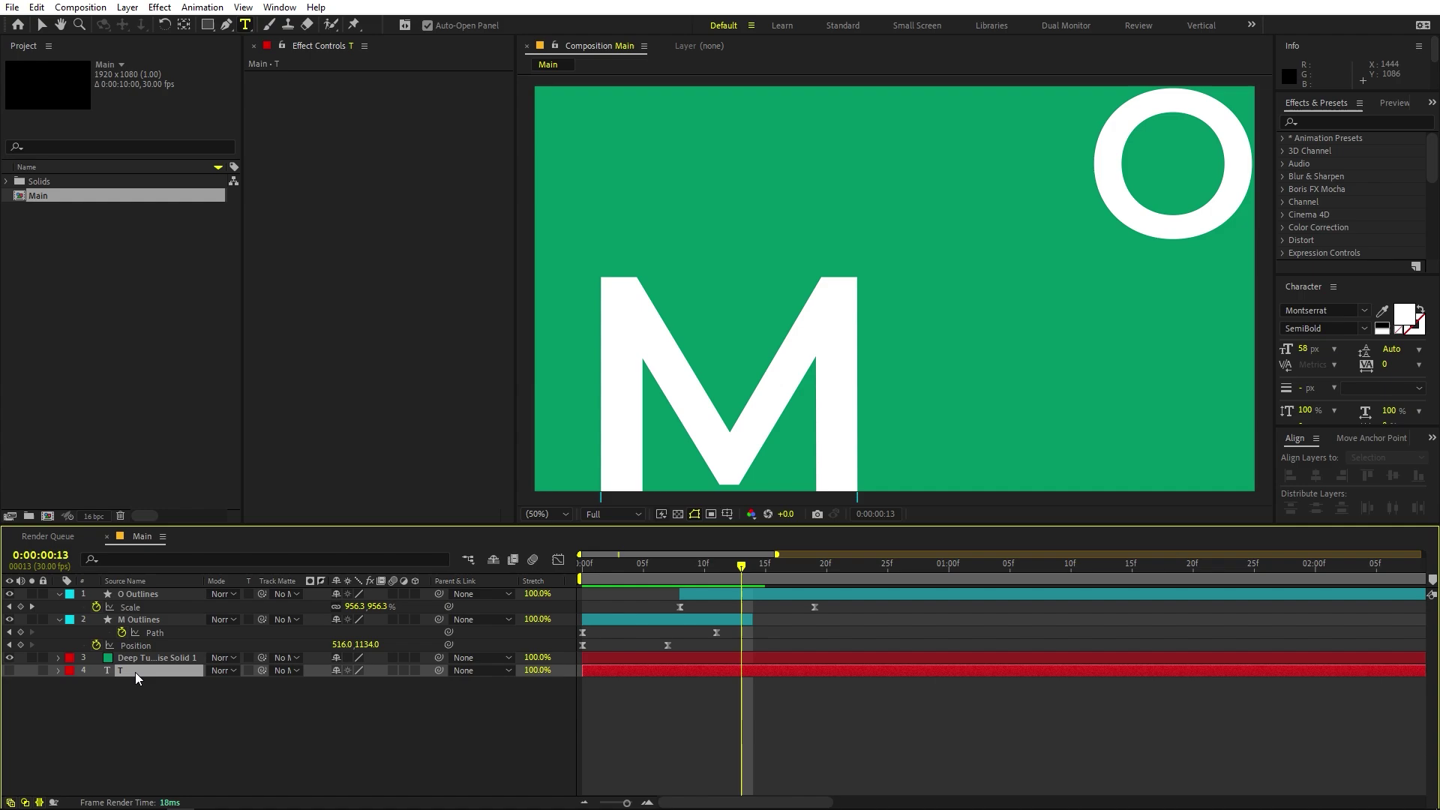
# Create shape outlines from the T text layer and move T Outlines to the top of the layer stack
pyautogui.rightClick(135, 670)
pyautogui.moveTo(210, 533)
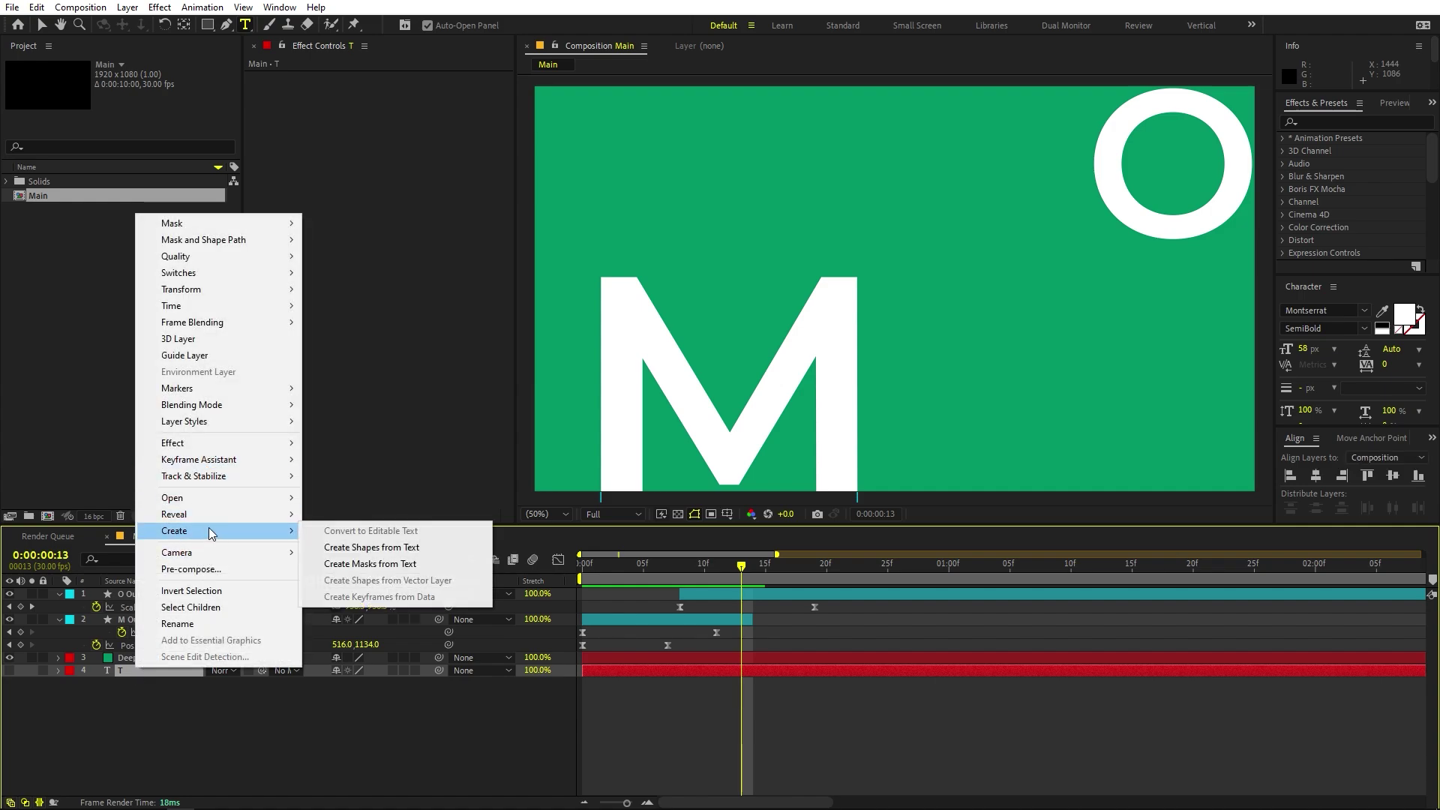
pyautogui.click(360, 549)
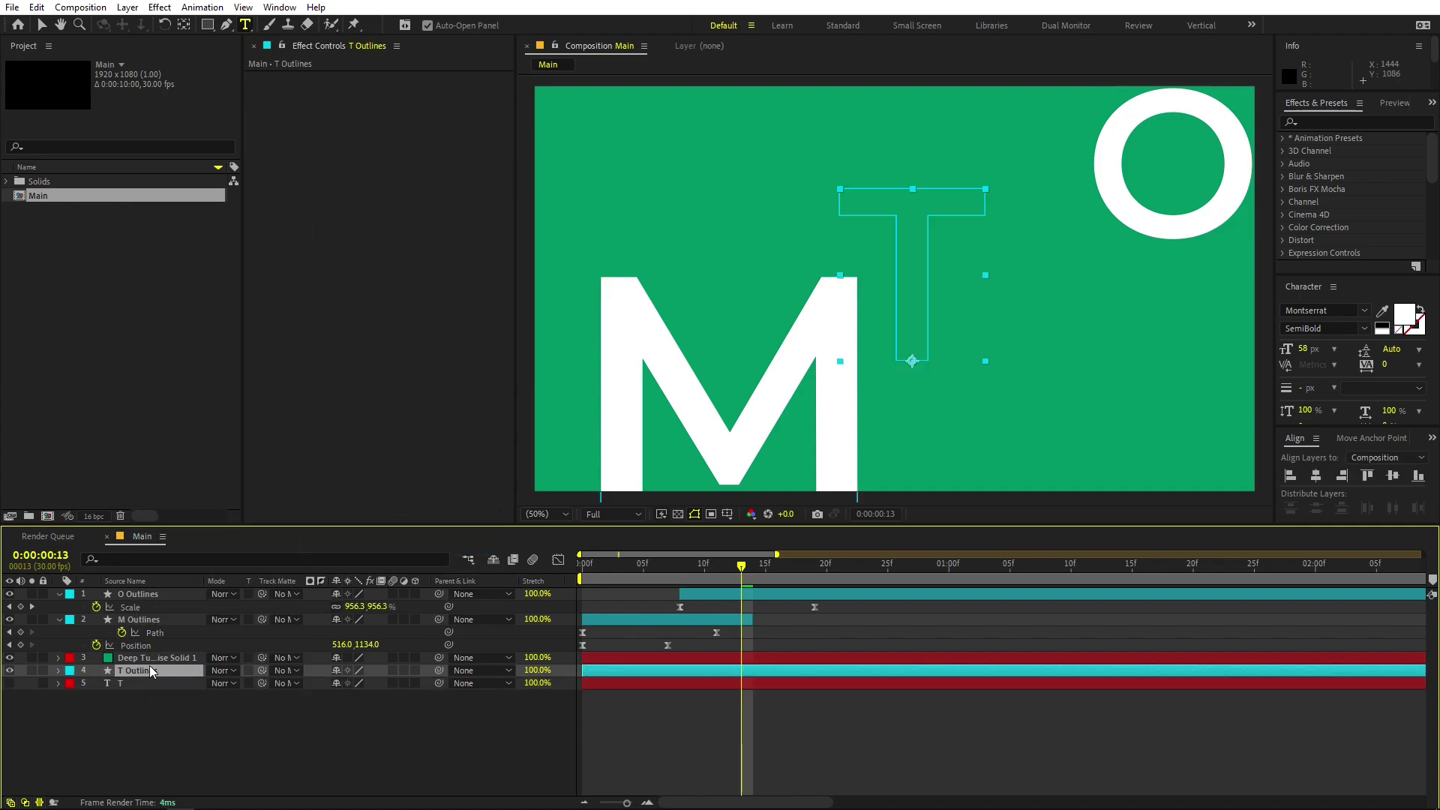
pyautogui.moveTo(150, 664); pyautogui.dragTo(161, 591)
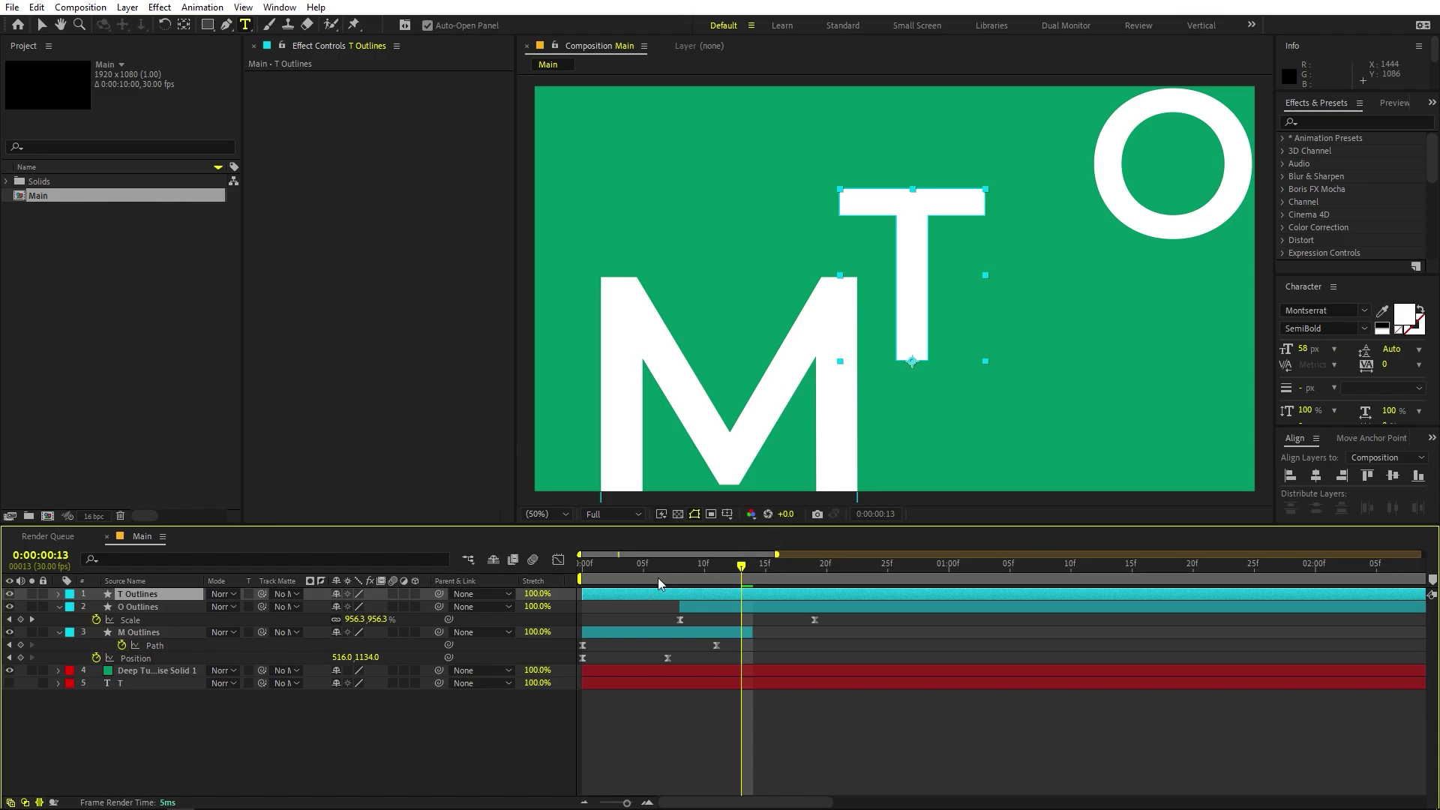
# Scale the T Outlines layer to 1786.4% and place the T over the M
pyautogui.press('s')
pyautogui.moveTo(352, 606); pyautogui.dragTo(1039, 604)
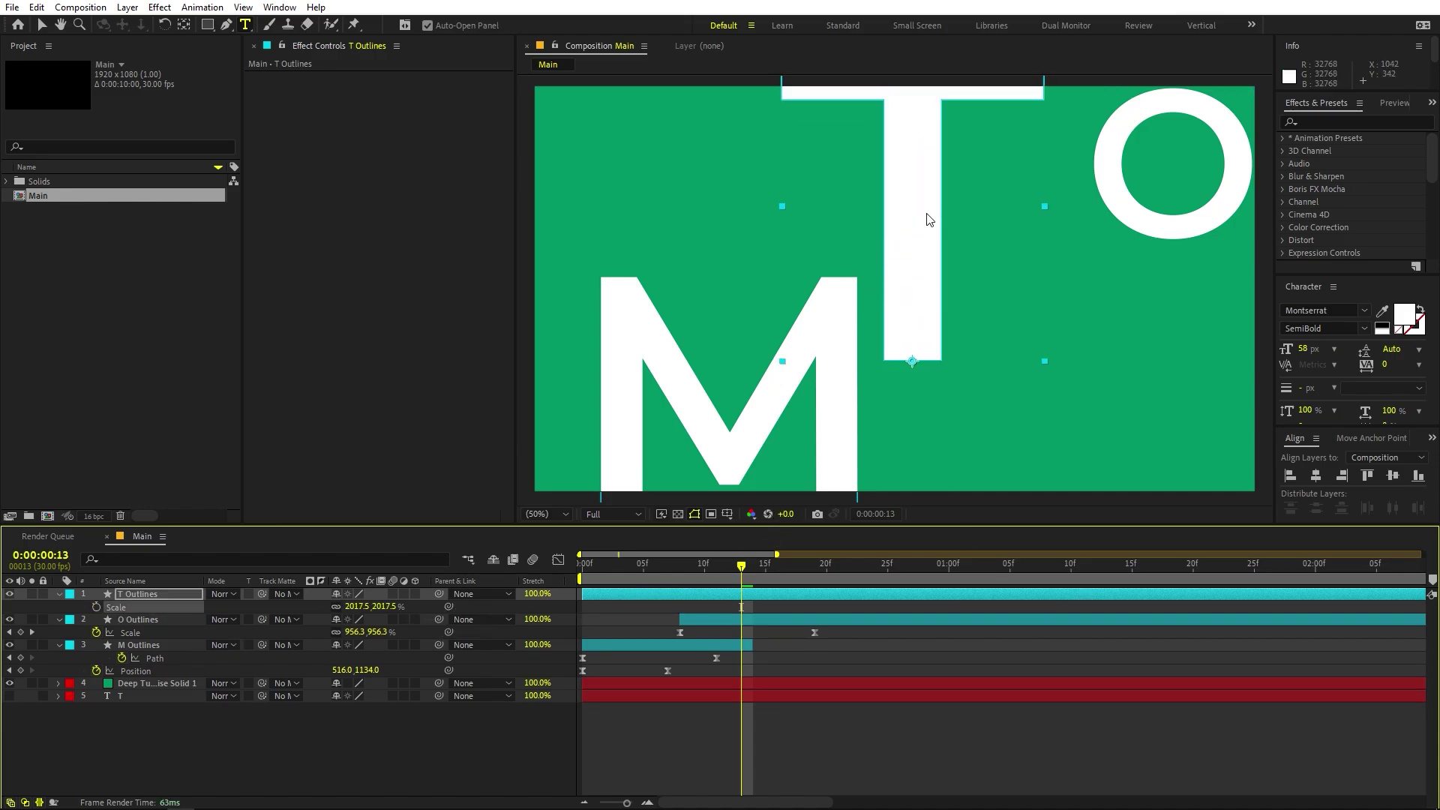
pyautogui.press('v')
pyautogui.moveTo(934, 213); pyautogui.dragTo(934, 297)
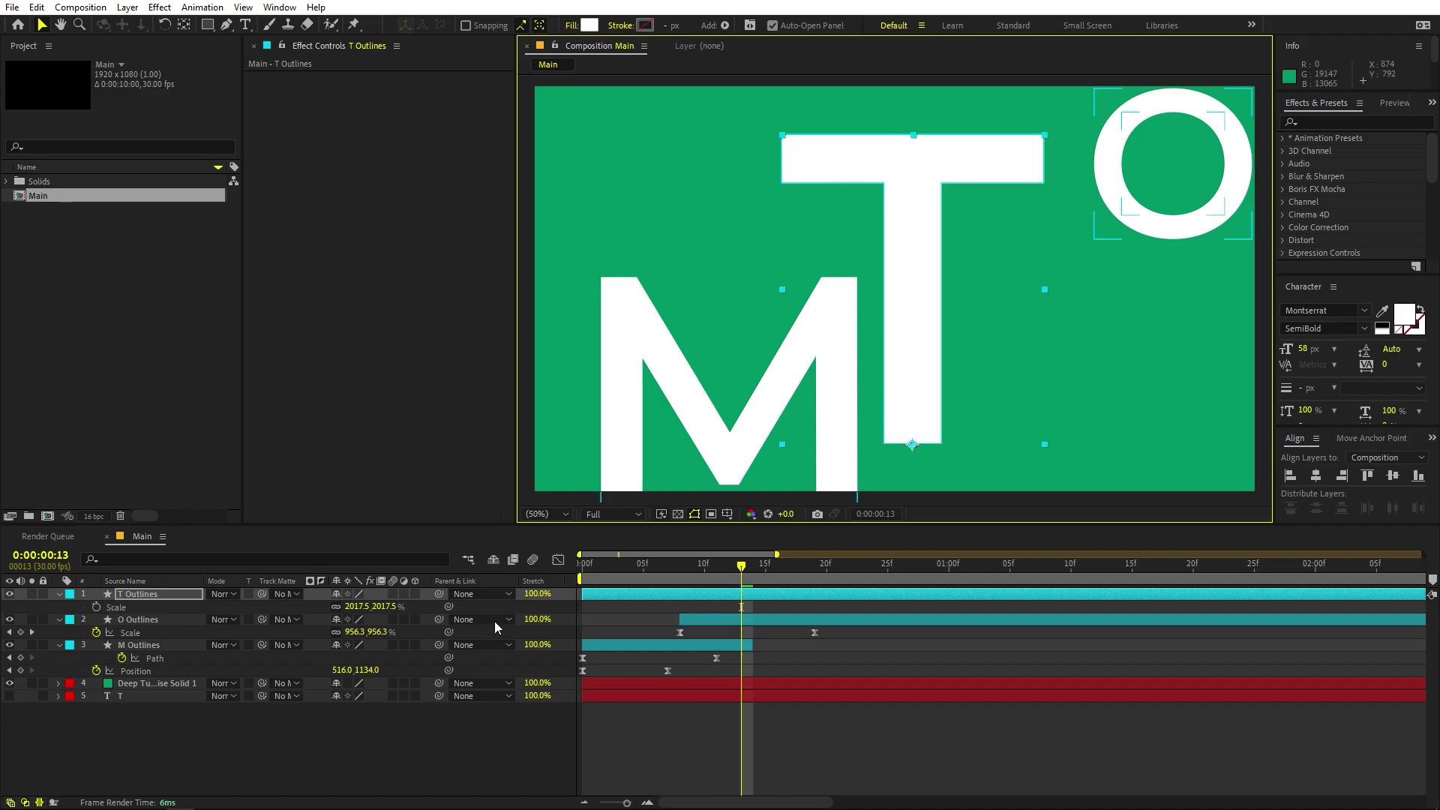
pyautogui.moveTo(355, 608); pyautogui.dragTo(324, 606)
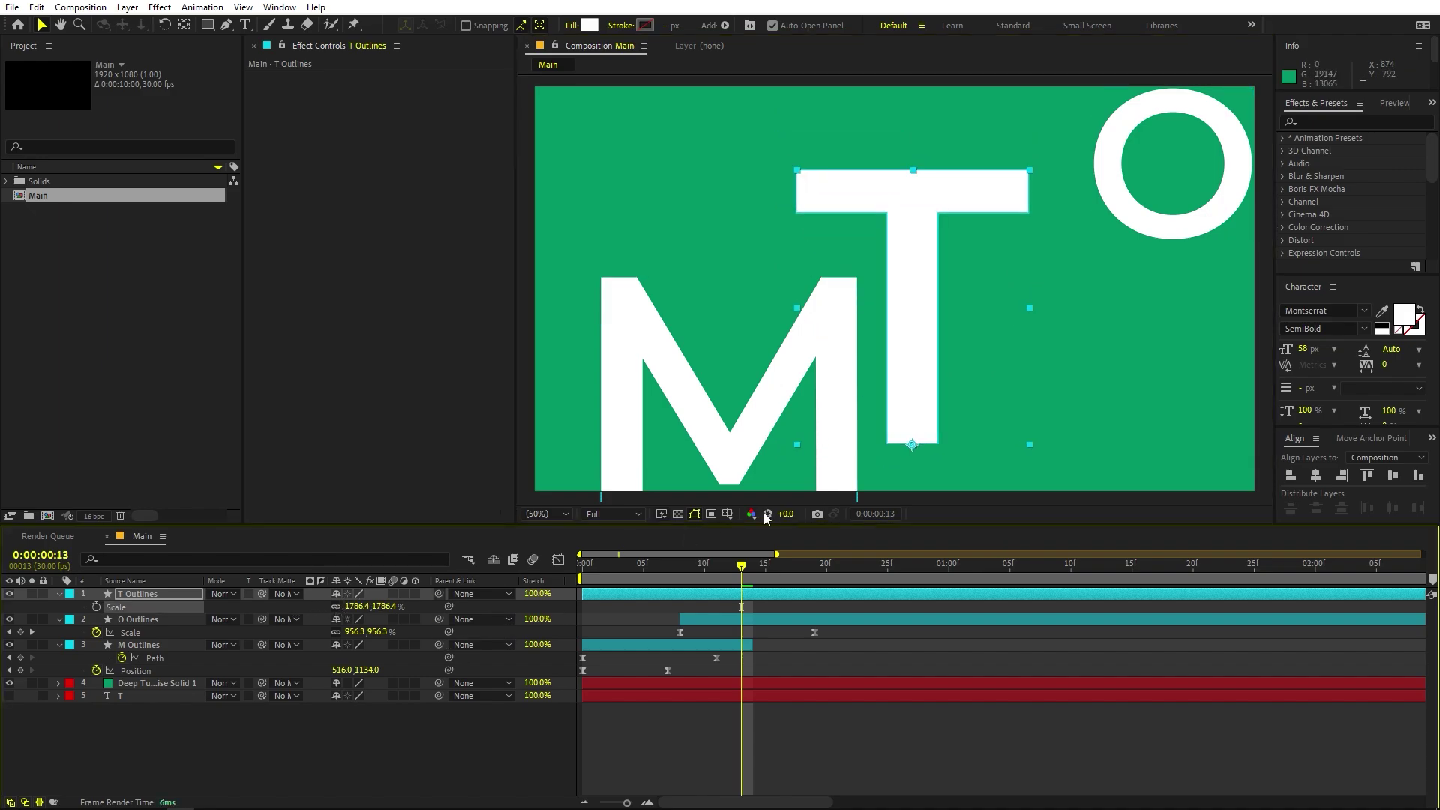
pyautogui.moveTo(928, 371); pyautogui.dragTo(740, 376)
# Start the T Outlines layer at frame 8 and add a Position keyframe of 504, 970 at frame 19
pyautogui.moveTo(612, 600); pyautogui.dragTo(667, 602)
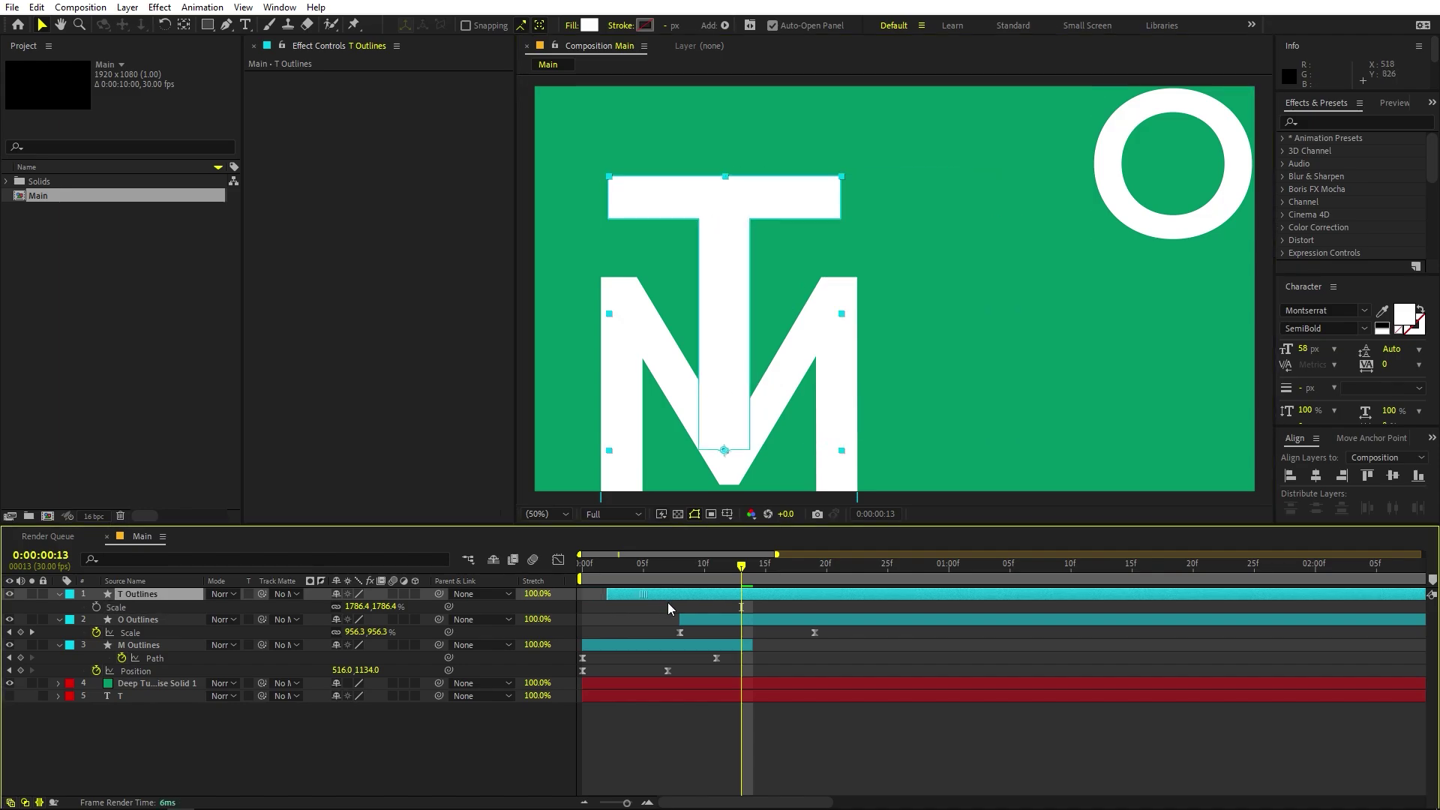
pyautogui.click(699, 570)
pyautogui.press('k')
pyautogui.press('k')
pyautogui.press('=')
pyautogui.press('=')
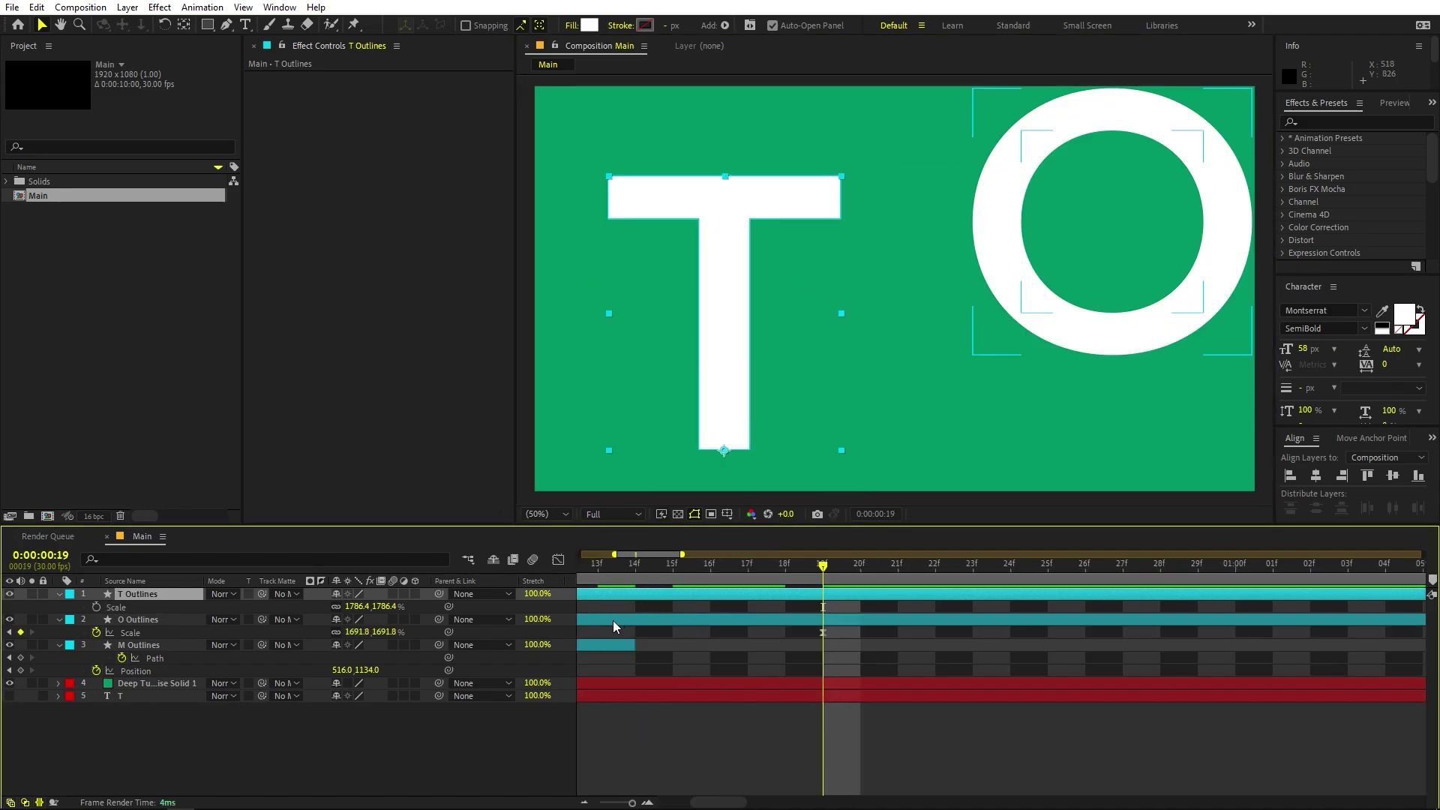
pyautogui.press('p')
pyautogui.click(96, 607)
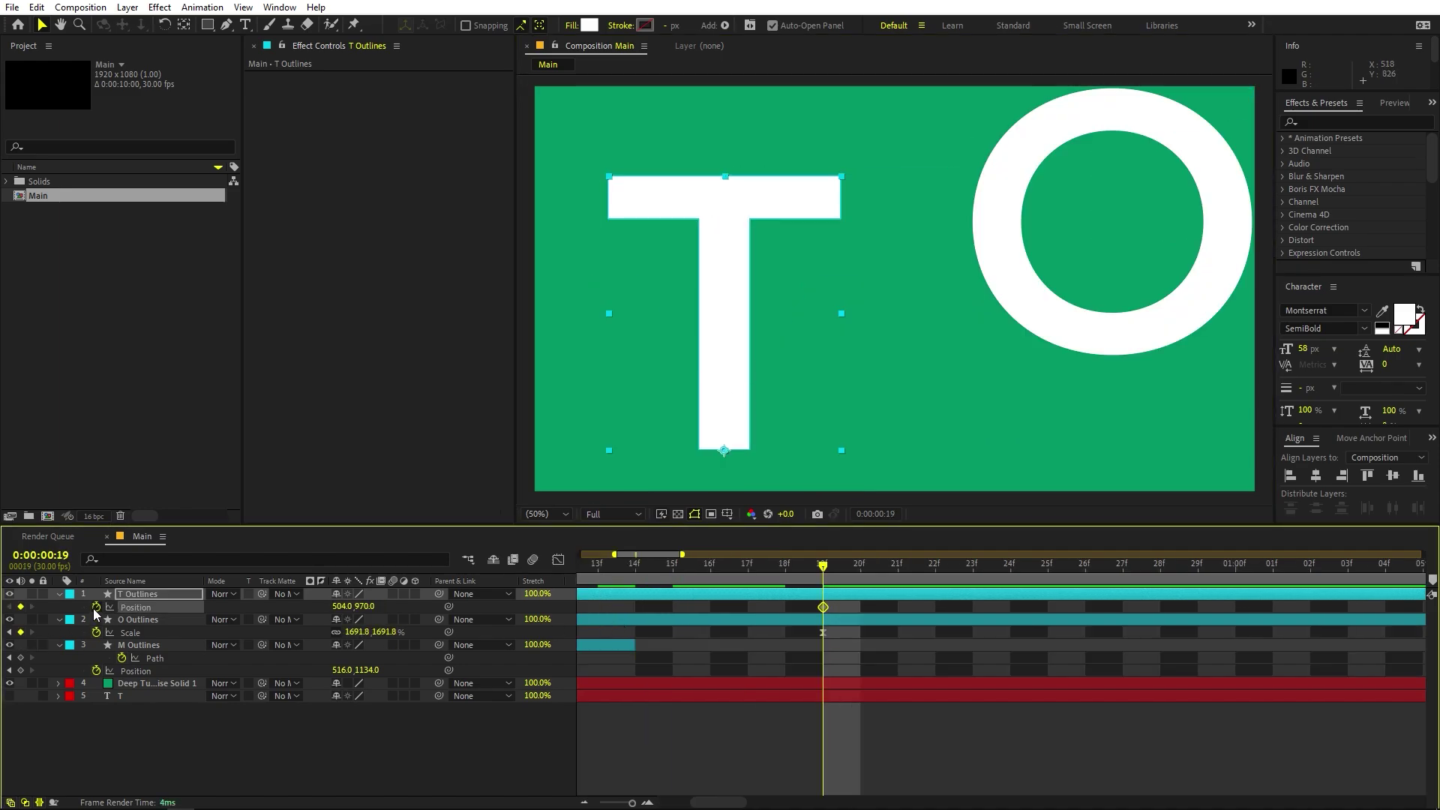
# Find the T's Path property, keyframe it at frame 19, and show it together with the layer's Position keyframe
pyautogui.click(116, 559)
pyautogui.write('o')
pyautogui.press('BackSpace')
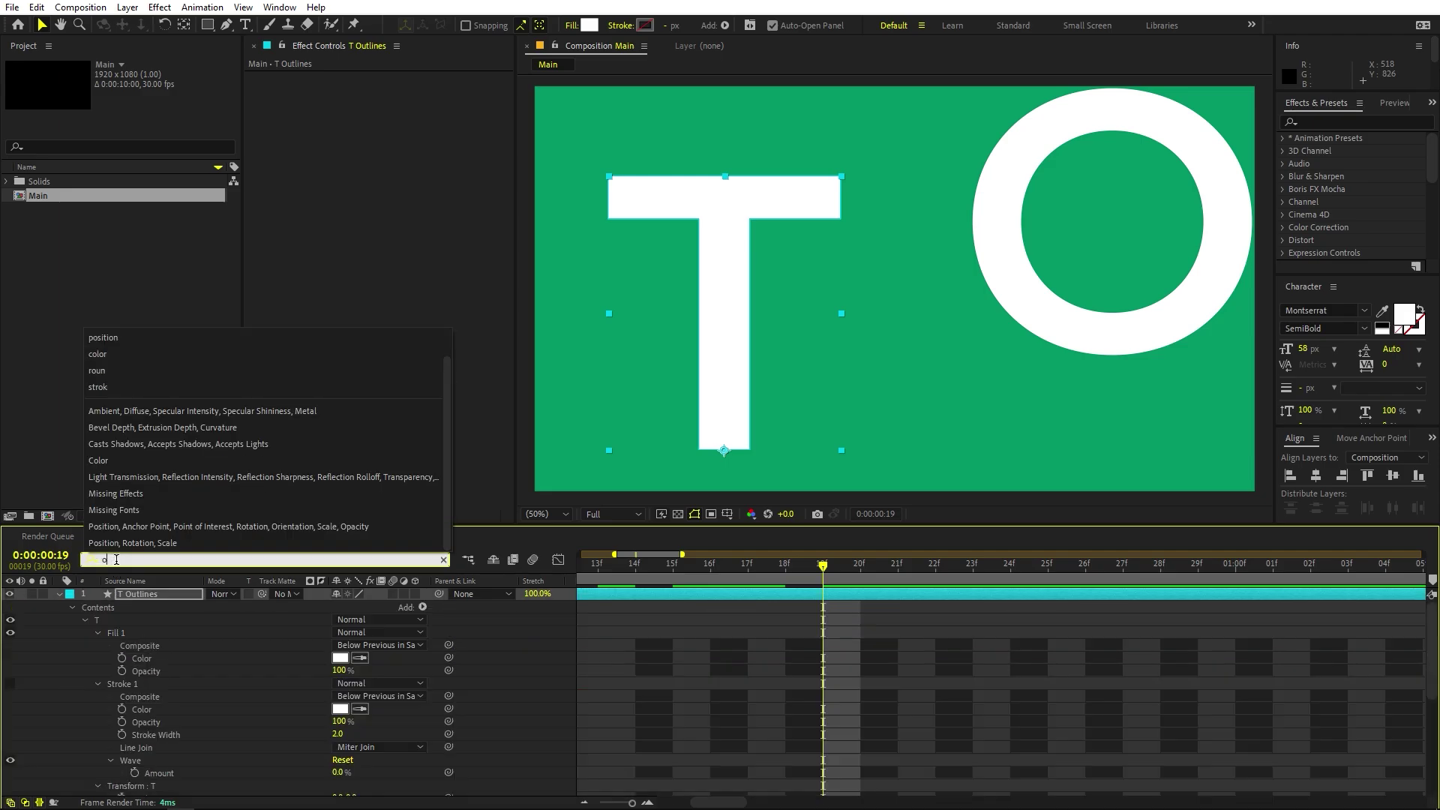
pyautogui.write('path')
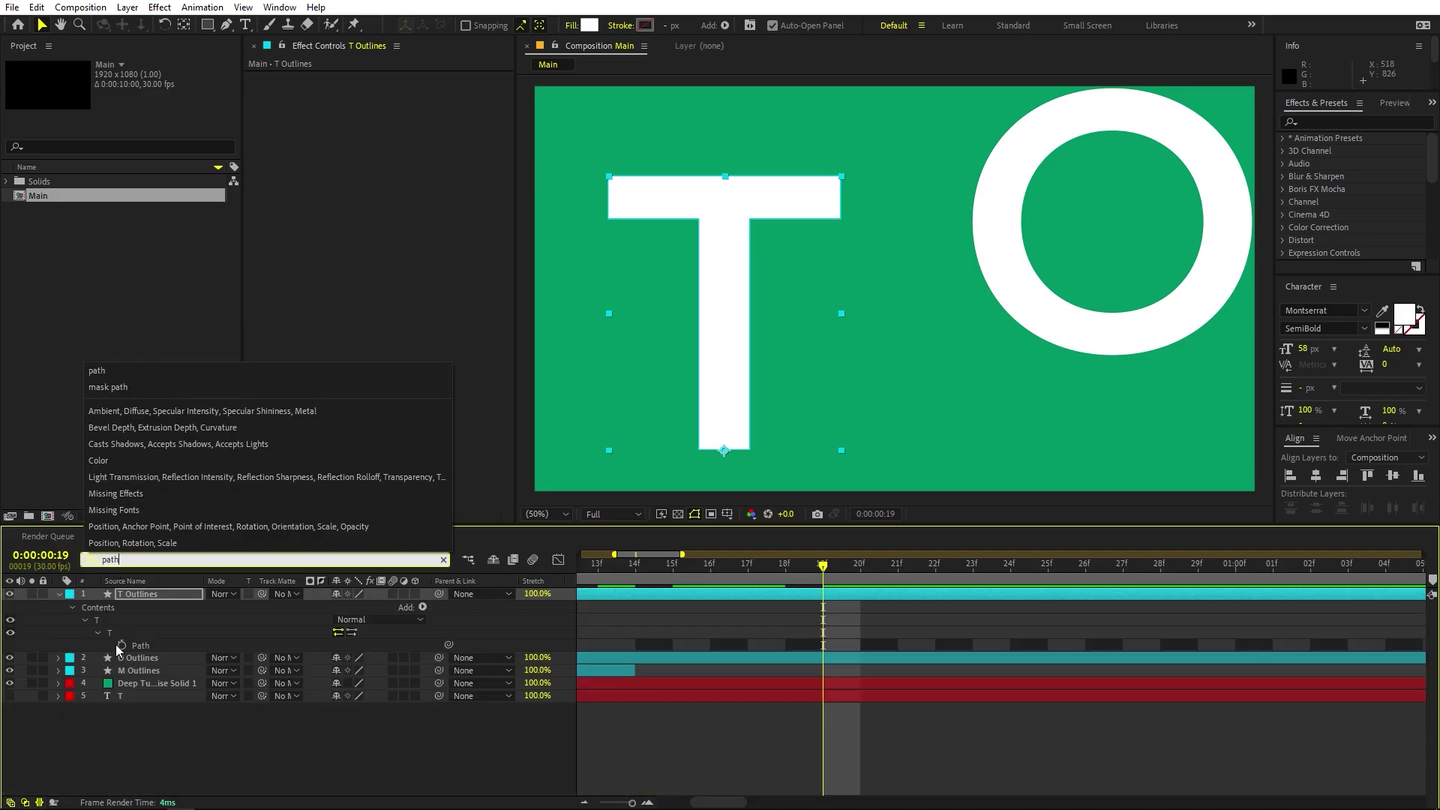
pyautogui.click(121, 645)
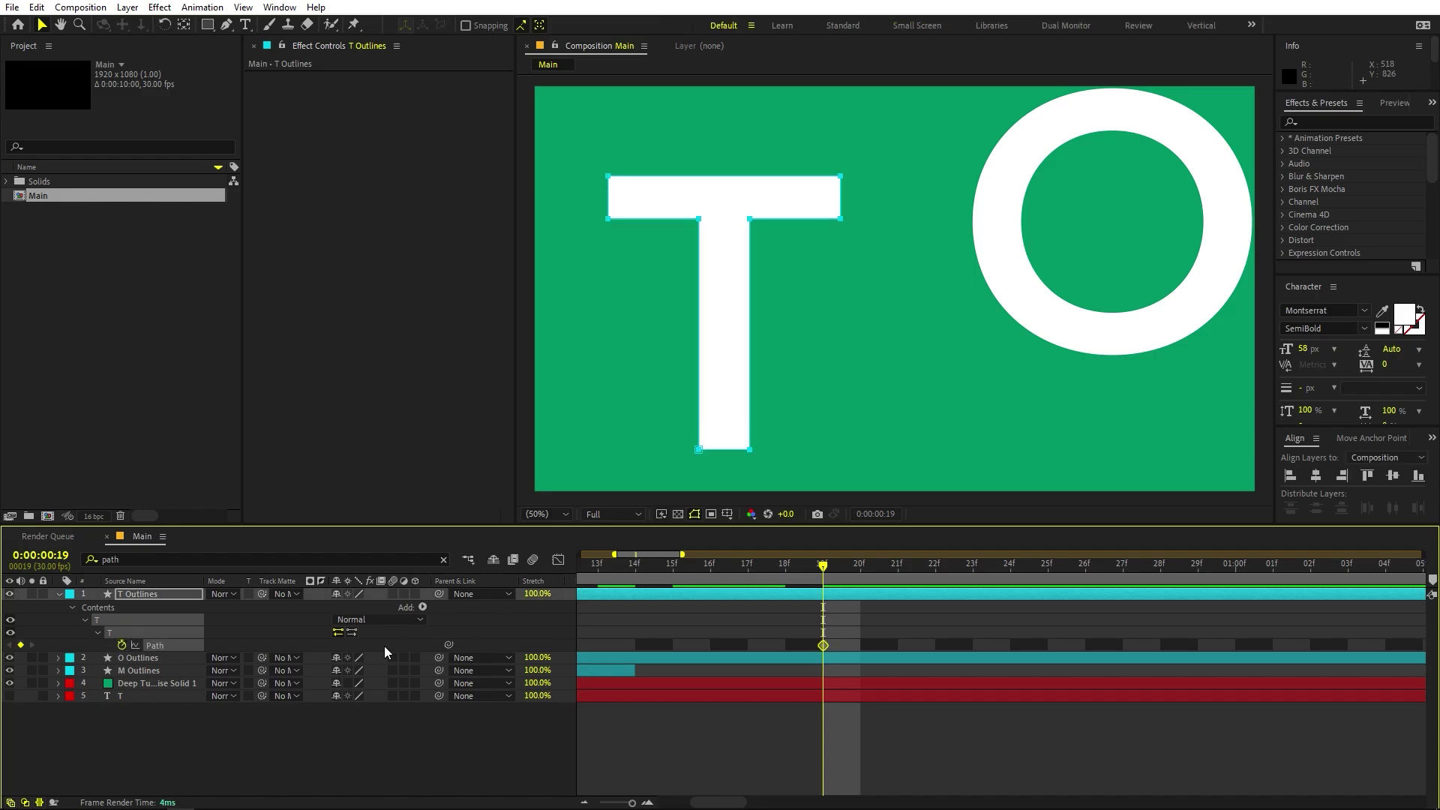
pyautogui.scroll(-2, 854, 622)
pyautogui.hotkey('alt', 'shift', 'p')
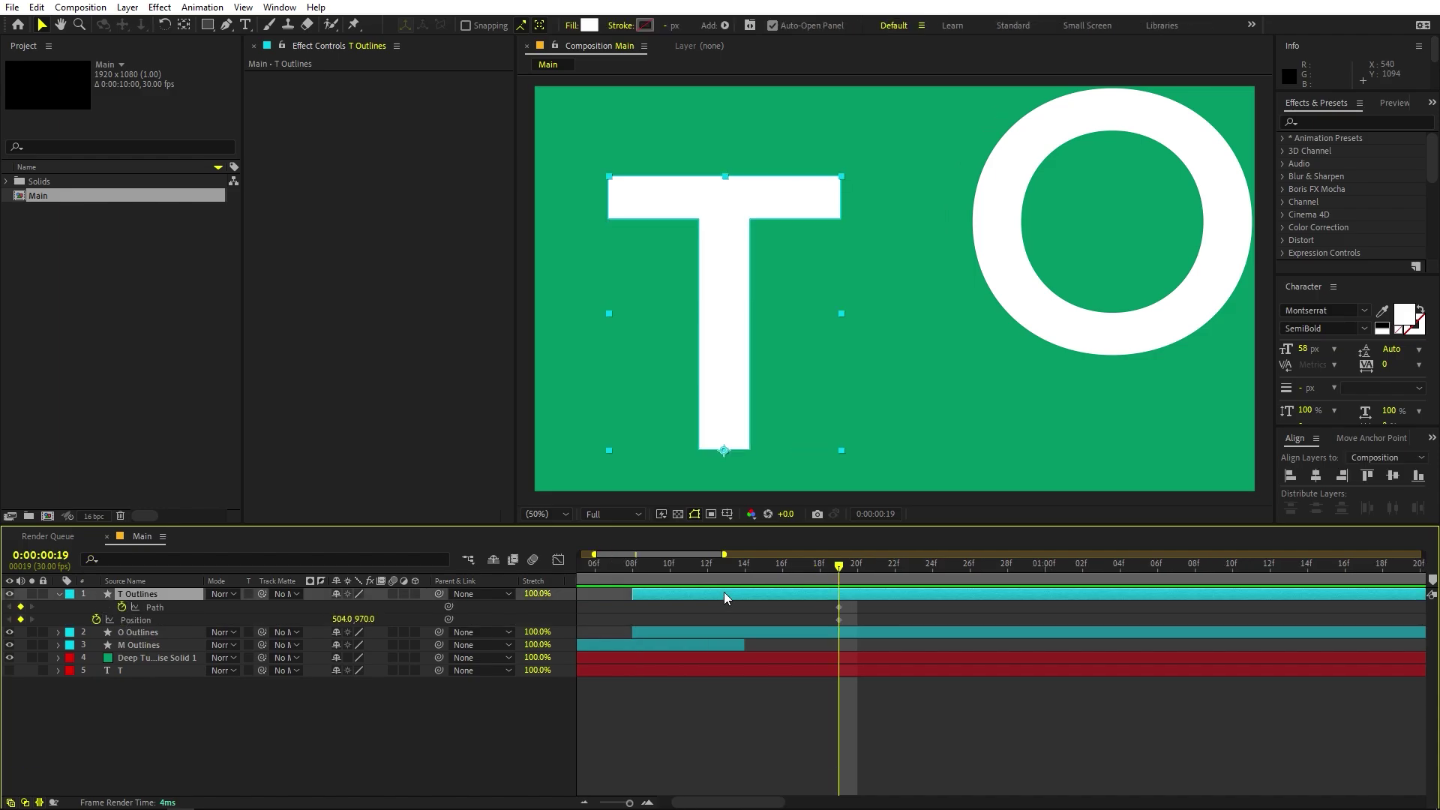
# At frame 8, move the T straight down below the composition frame to Position 504, 1948
pyautogui.moveTo(781, 562); pyautogui.dragTo(632, 570)
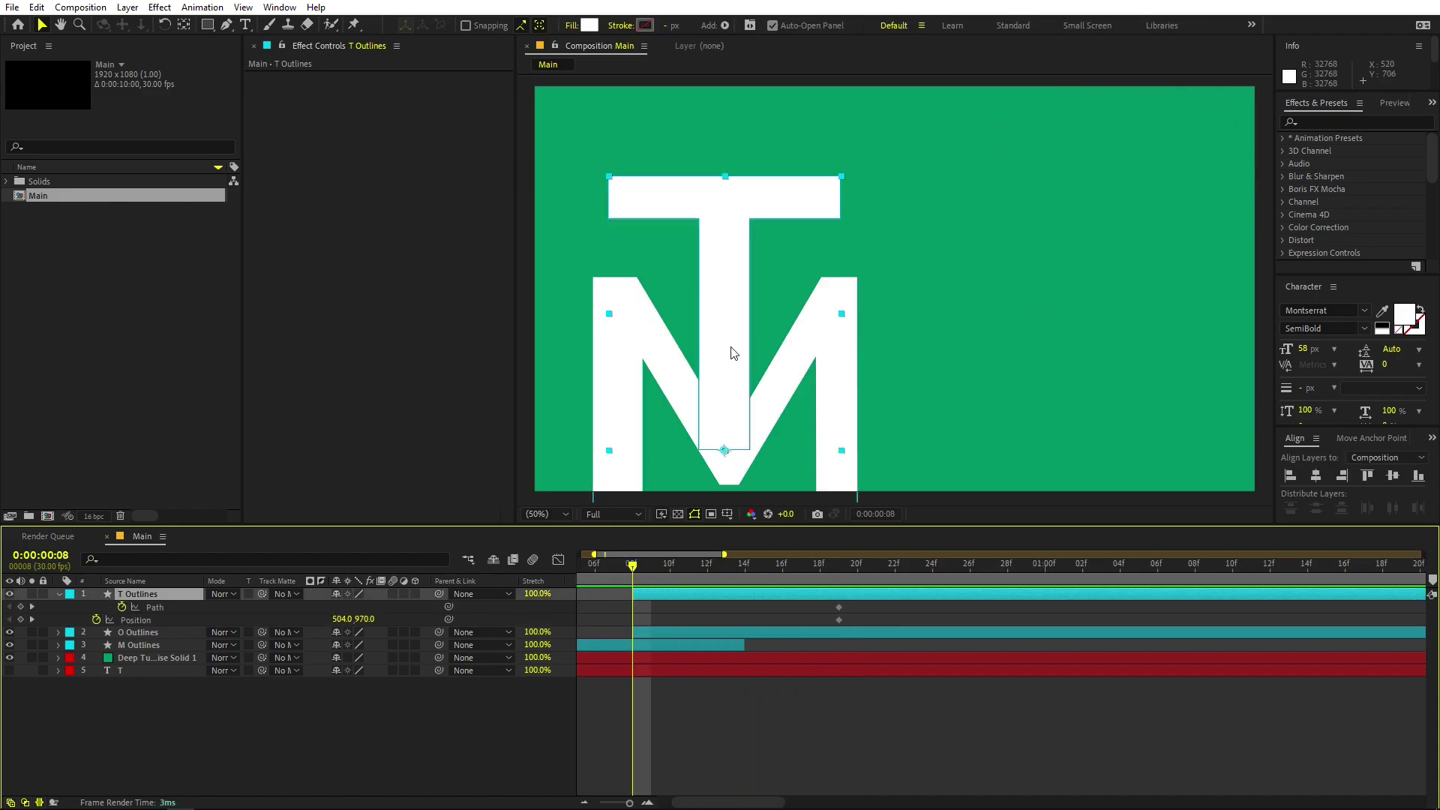
pyautogui.moveTo(735, 357); pyautogui.dragTo(752, 456)
pyautogui.press(',')
pyautogui.press(',')
pyautogui.press(',')
pyautogui.press(',')
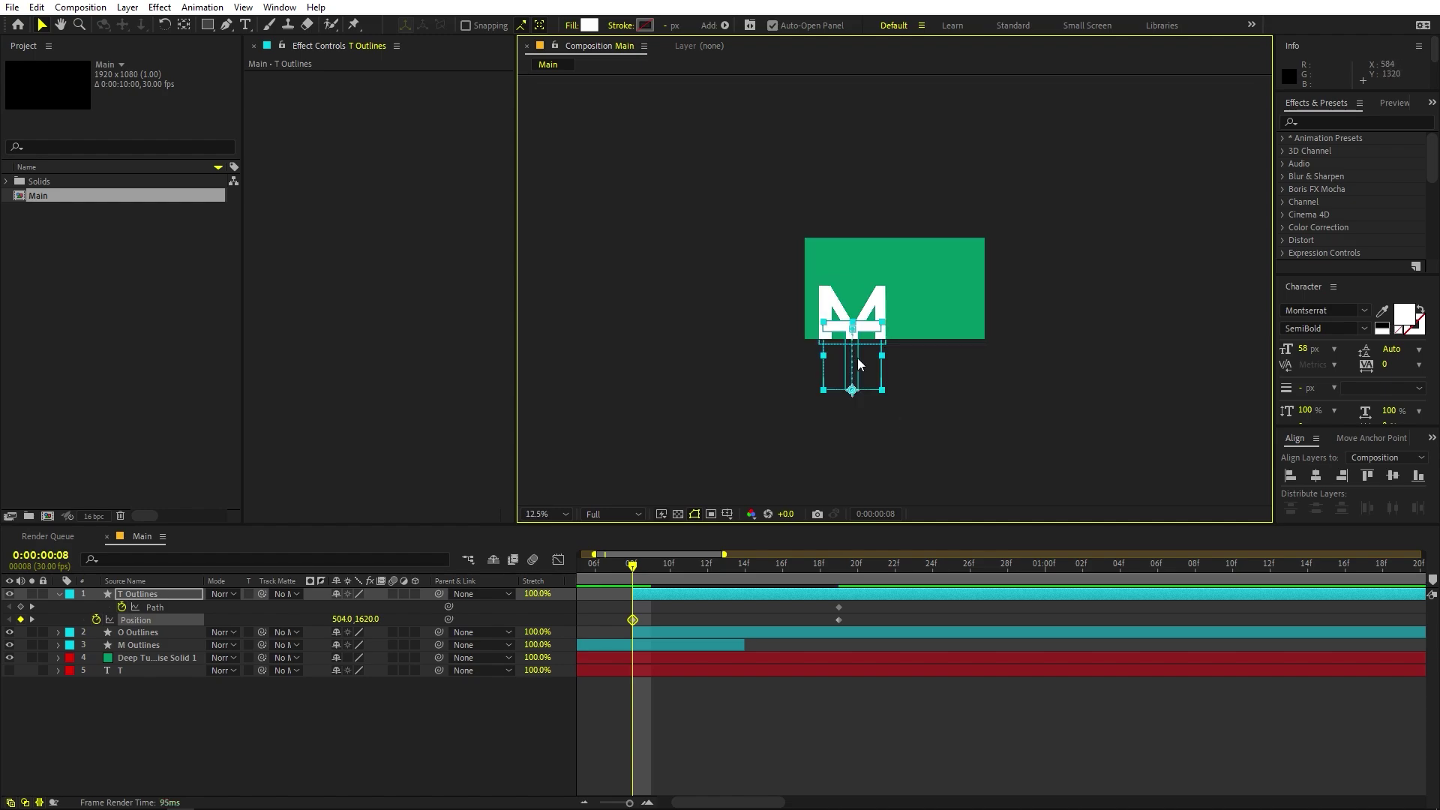
pyautogui.moveTo(870, 373); pyautogui.dragTo(870, 403)
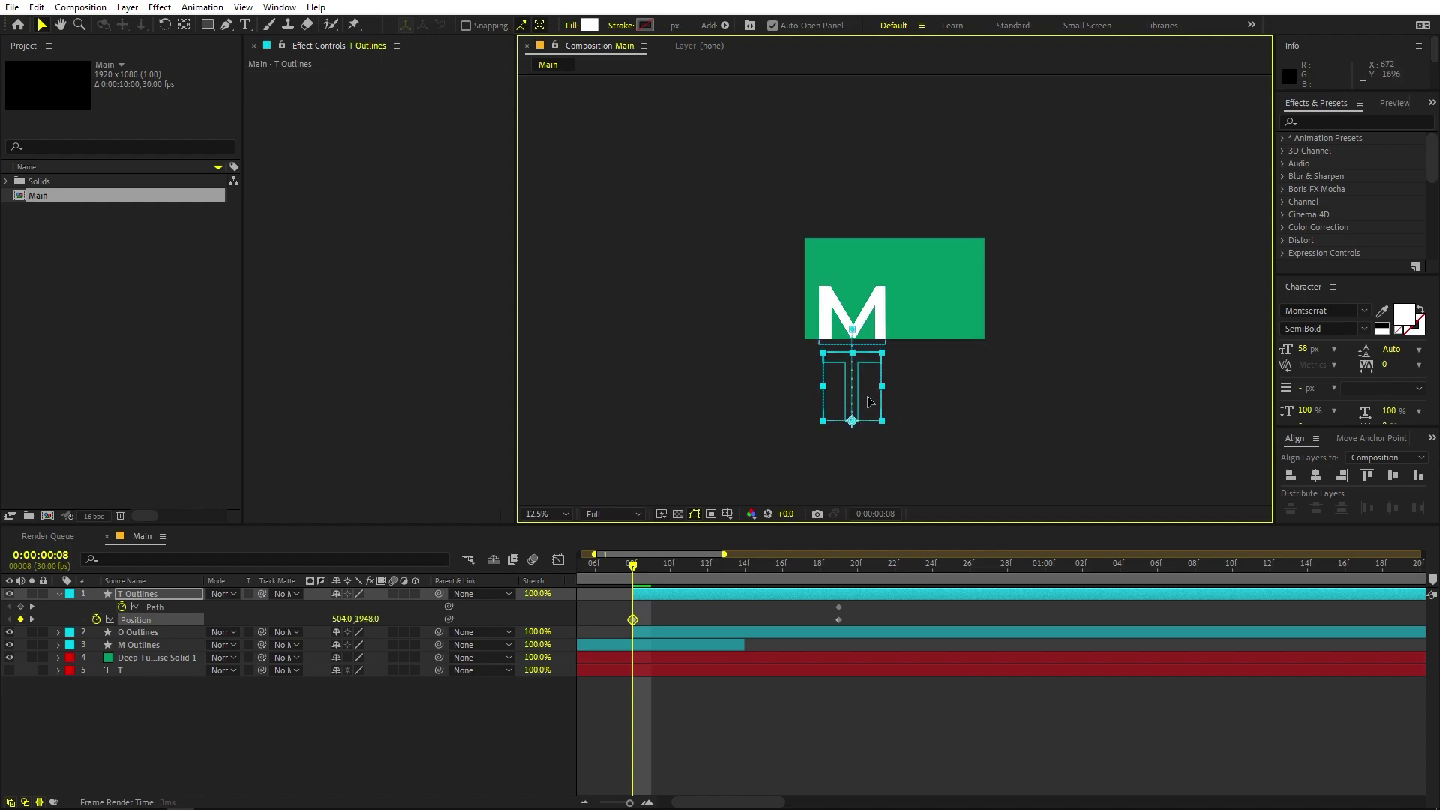
pyautogui.click(644, 619)
# Thicken the T's crossbar at frame 8 by moving the four points of its lower edge down with the Pen tool
pyautogui.scroll(1, 769, 465)
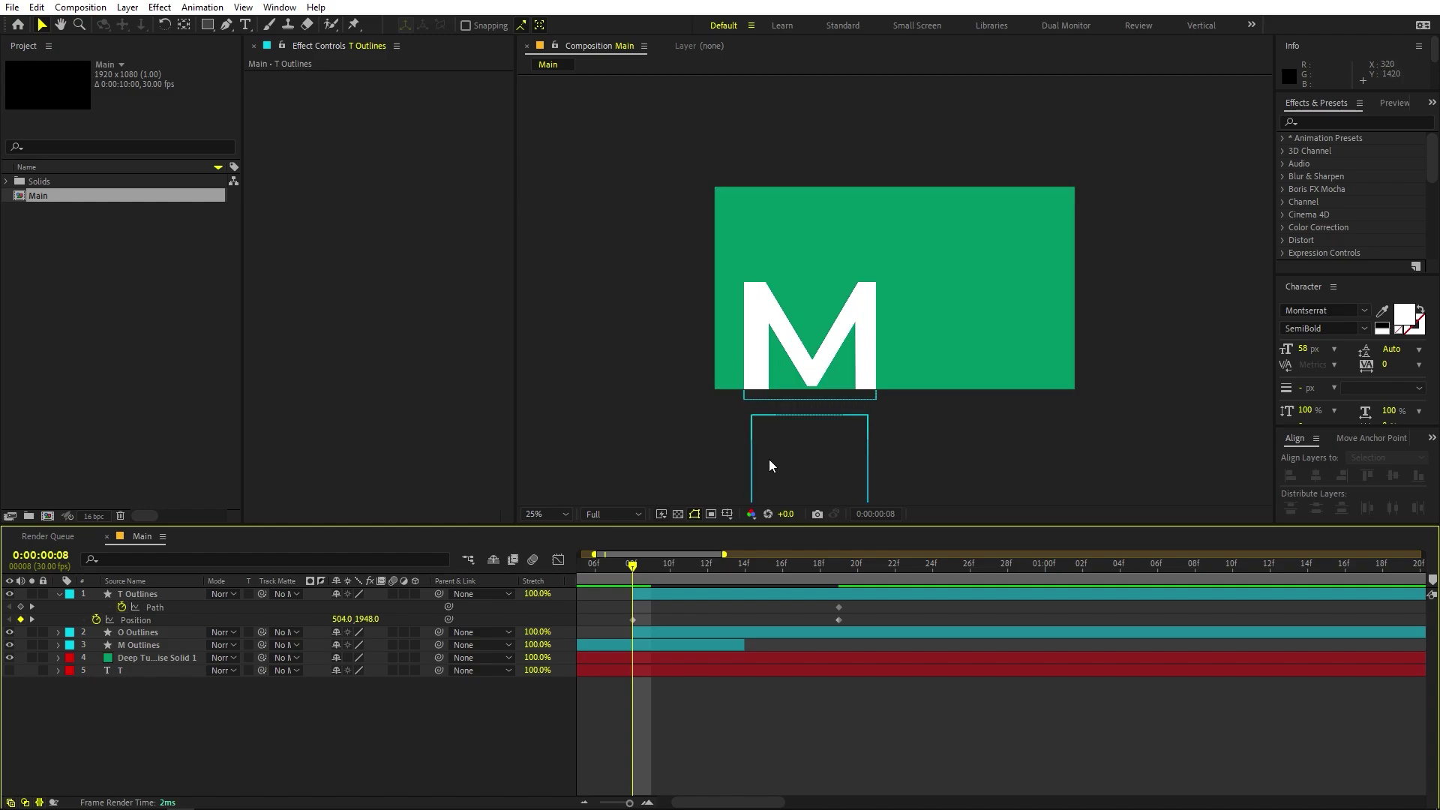
pyautogui.click(155, 607)
pyautogui.click(226, 25)
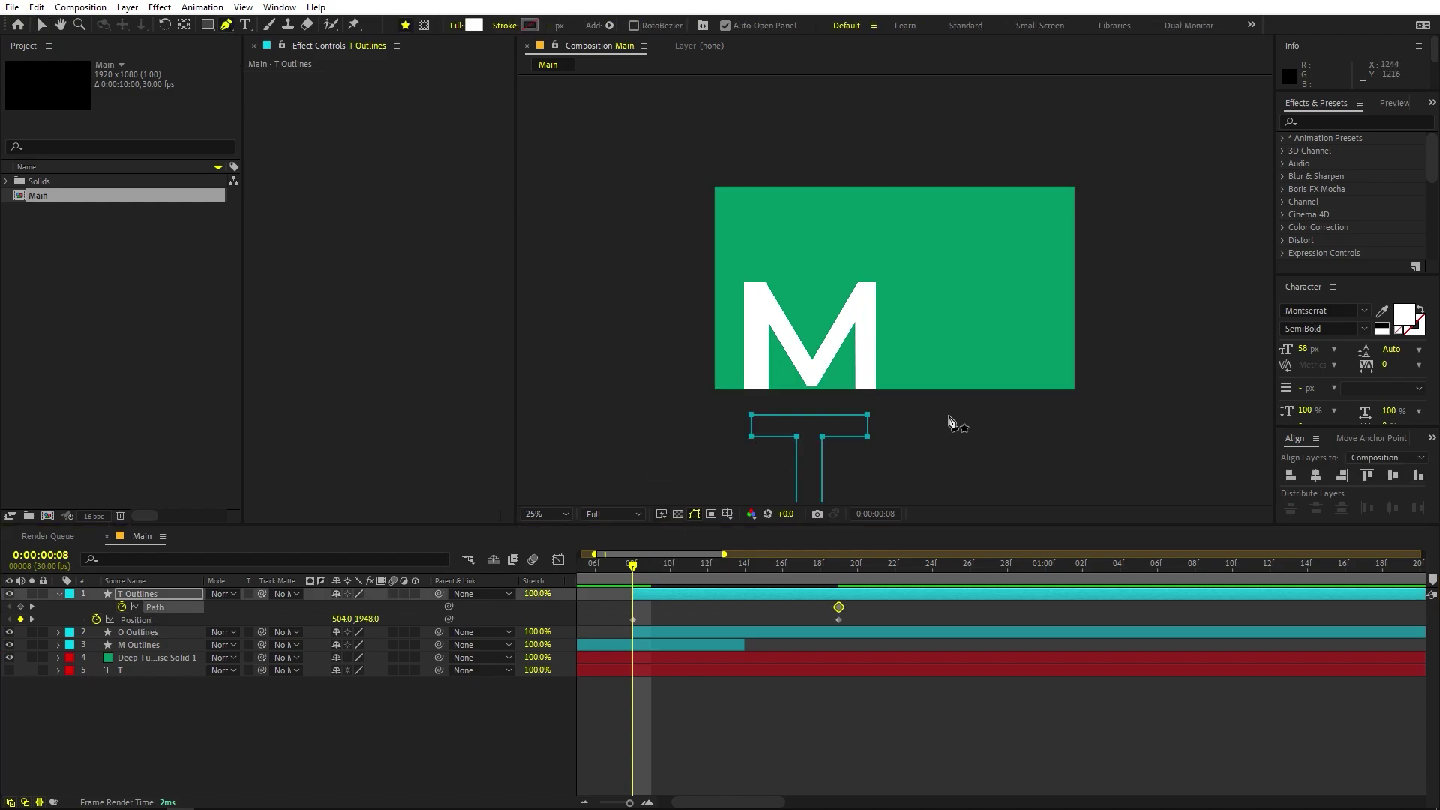
pyautogui.moveTo(949, 422); pyautogui.dragTo(941, 254)
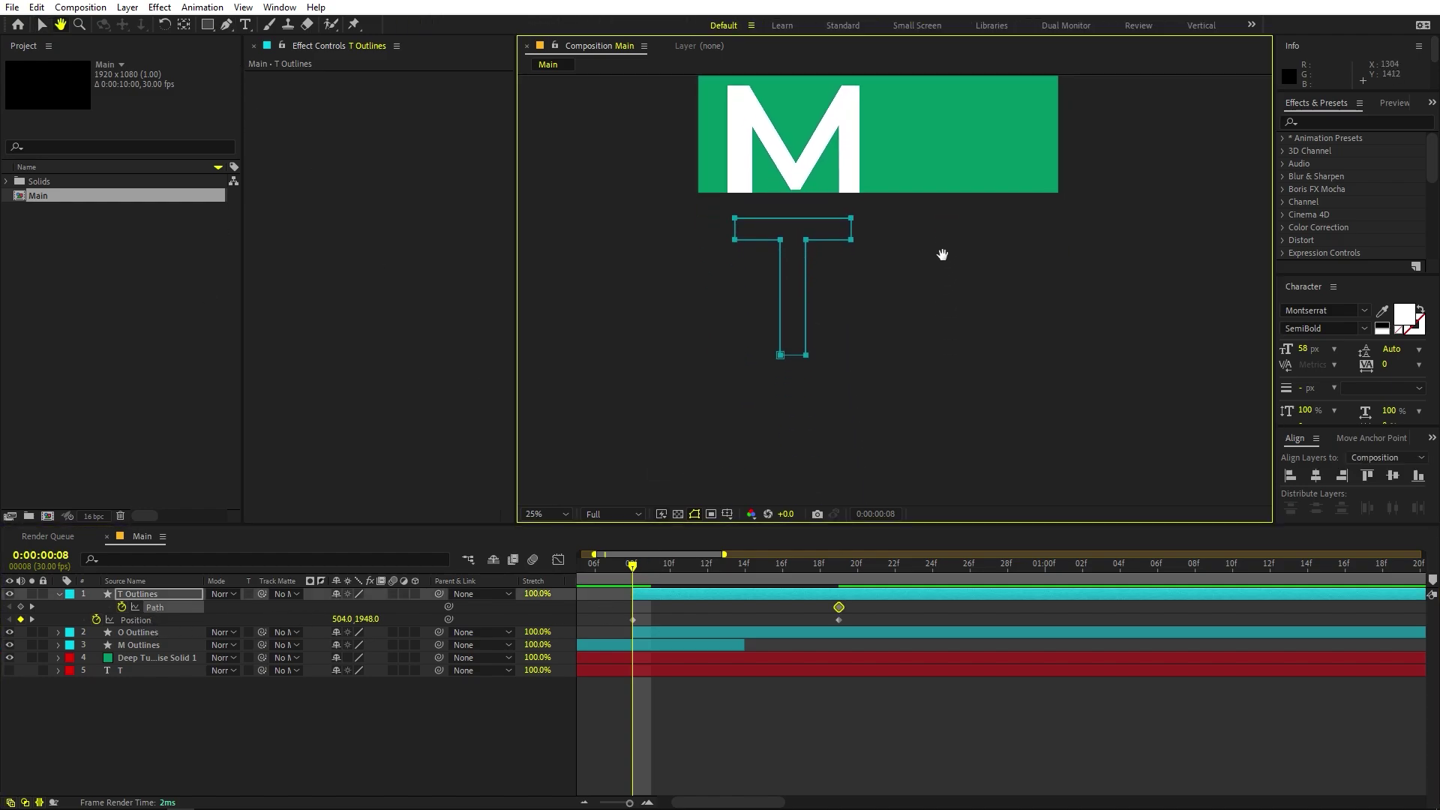
pyautogui.click(675, 609)
pyautogui.click(679, 596)
pyautogui.click(735, 240)
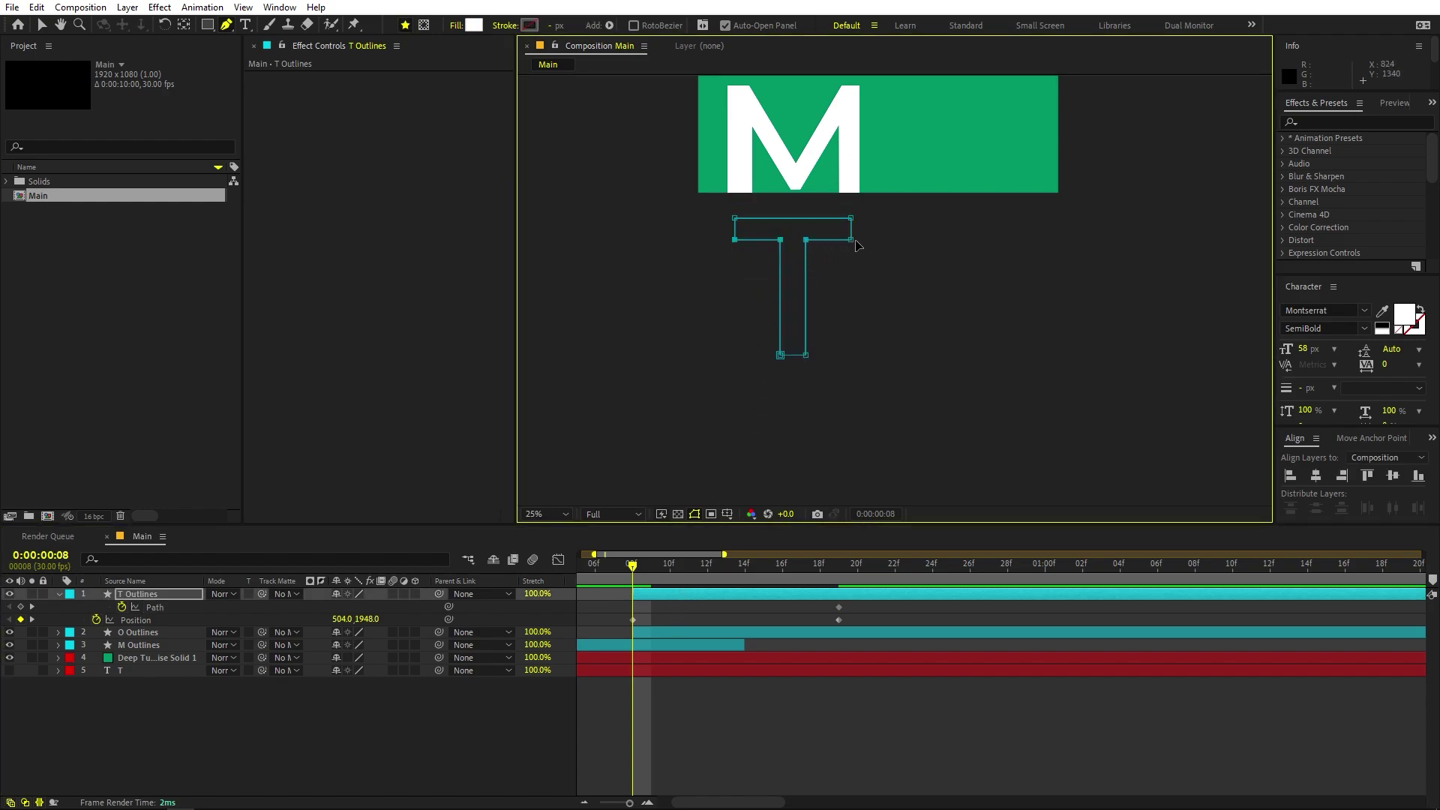
pyautogui.moveTo(805, 240); pyautogui.dragTo(804, 301)
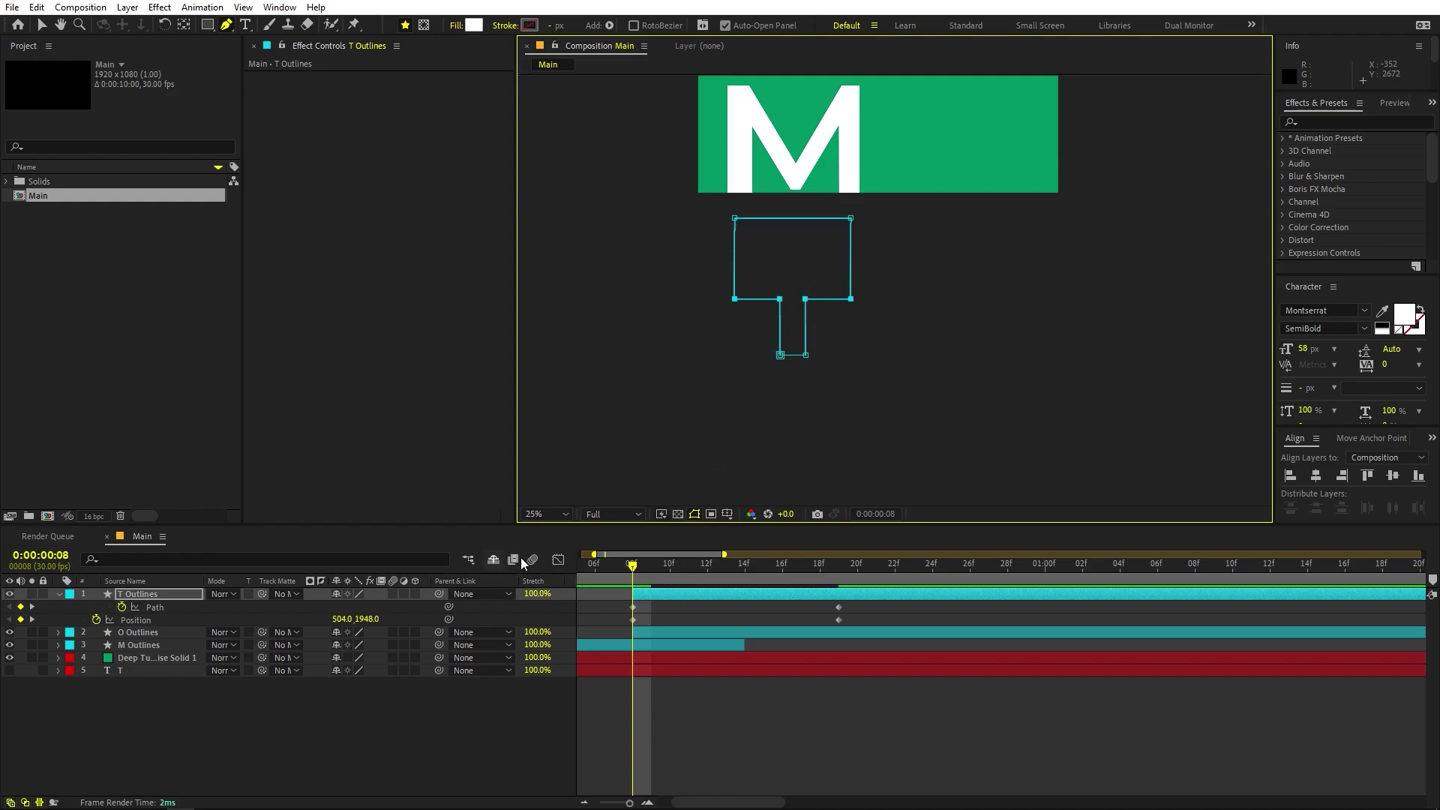
# Scrub and play back the T's entrance with the whole composition fitted in view
pyautogui.click(544, 515)
pyautogui.click(571, 545)
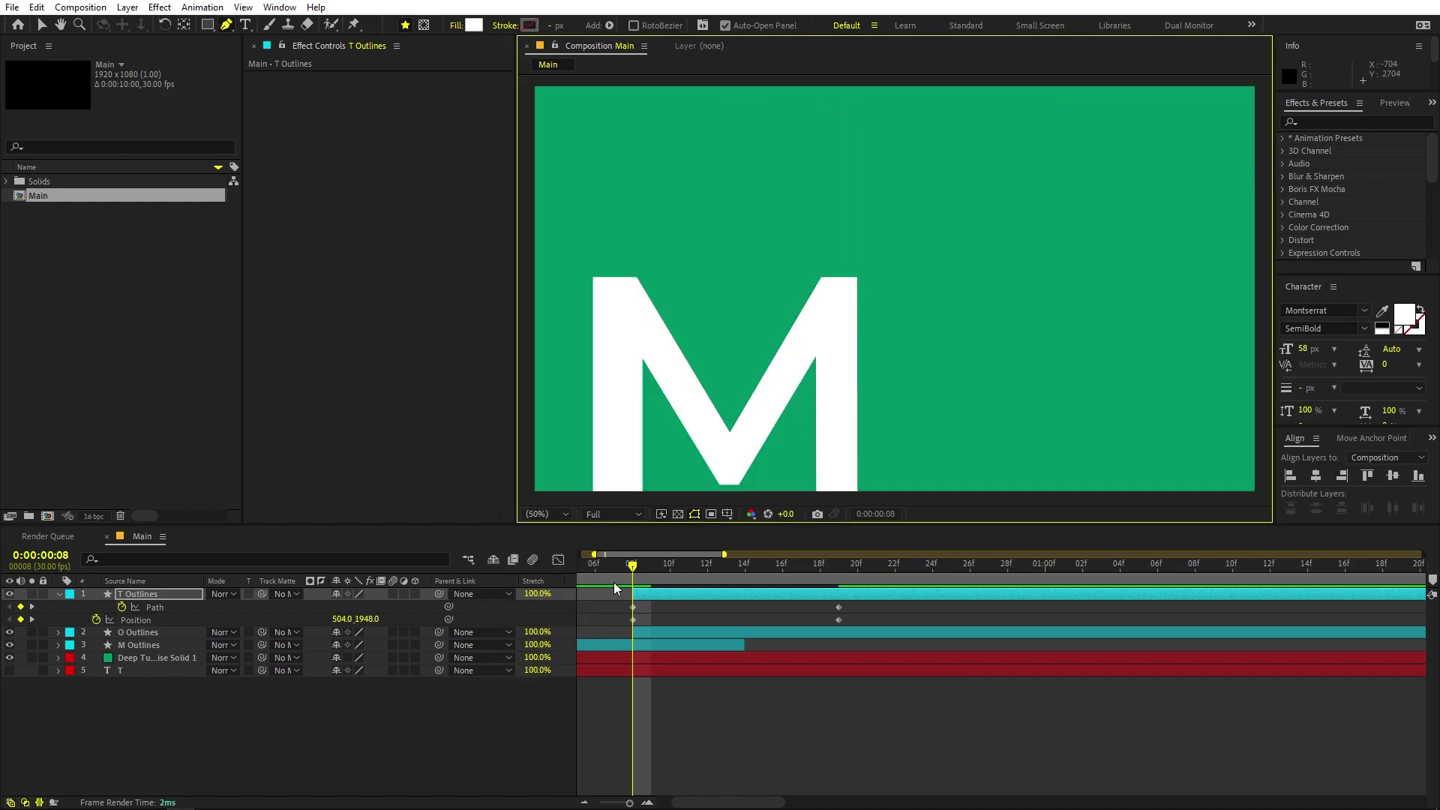
pyautogui.moveTo(637, 564); pyautogui.dragTo(725, 567)
pyautogui.press('space')
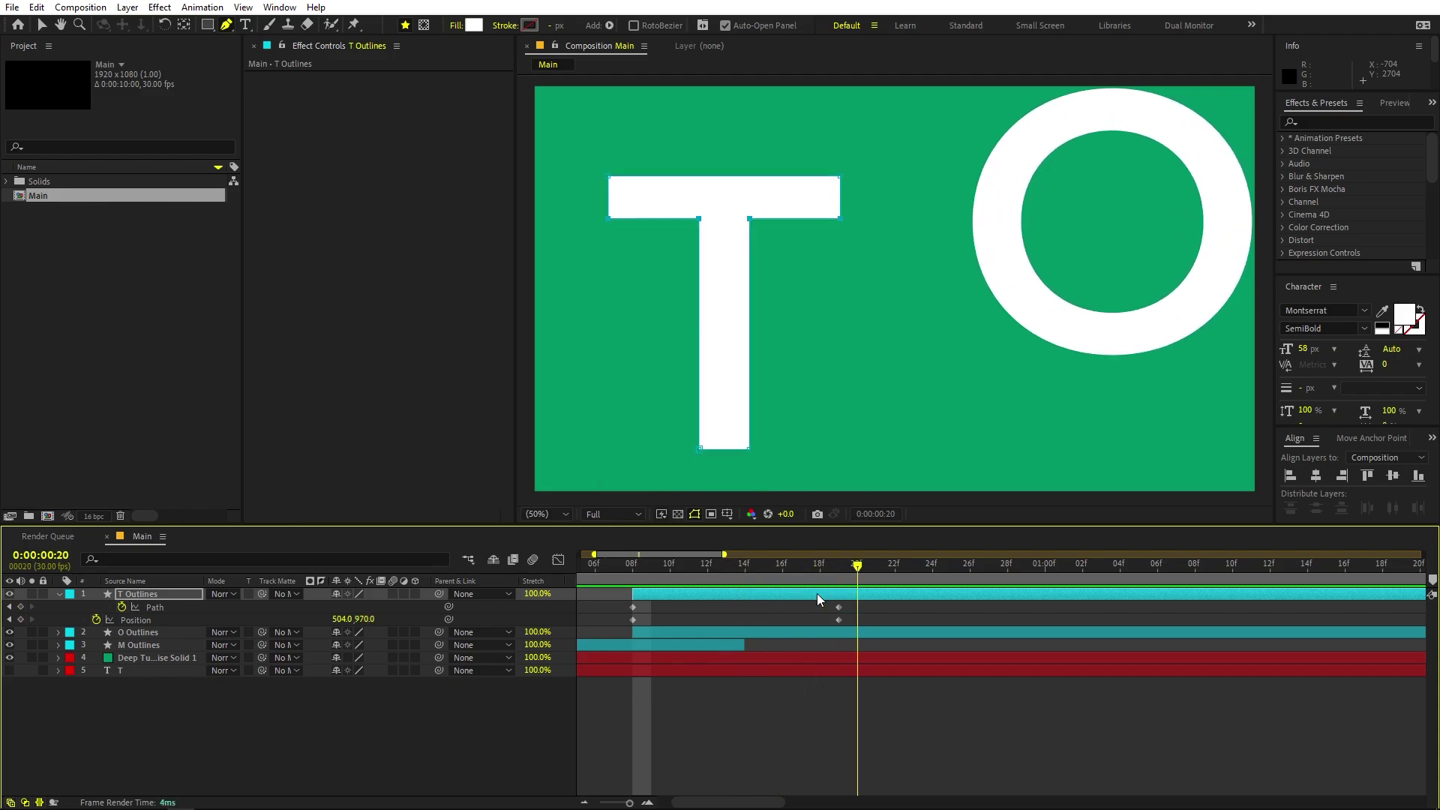
pyautogui.press('space')
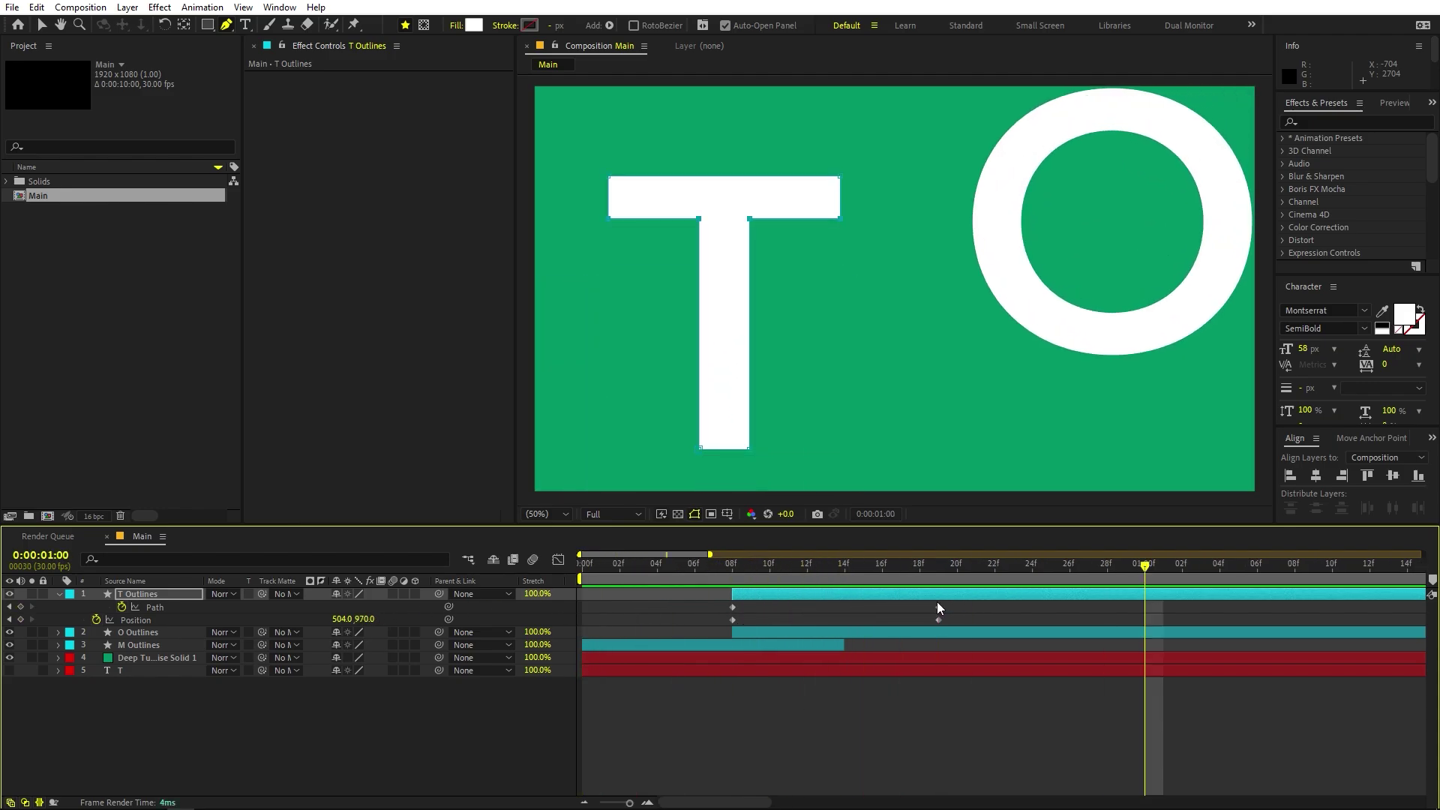
# Move the T's final Path and Position keyframes to frame 21, Easy Ease all four keyframes, and show the speed graph
pyautogui.moveTo(997, 603); pyautogui.dragTo(839, 636)
pyautogui.moveTo(936, 611); pyautogui.dragTo(534, 635)
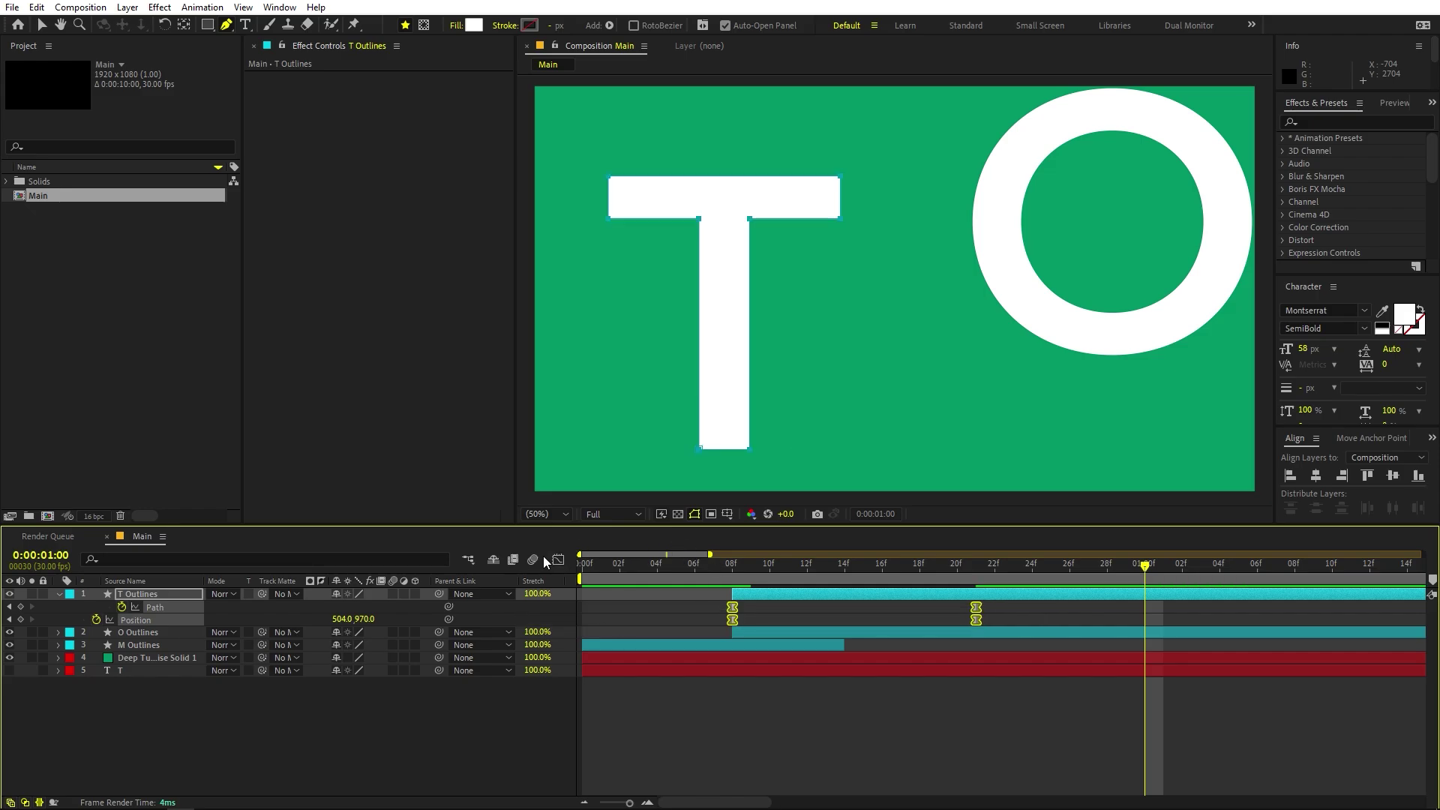
pyautogui.click(558, 559)
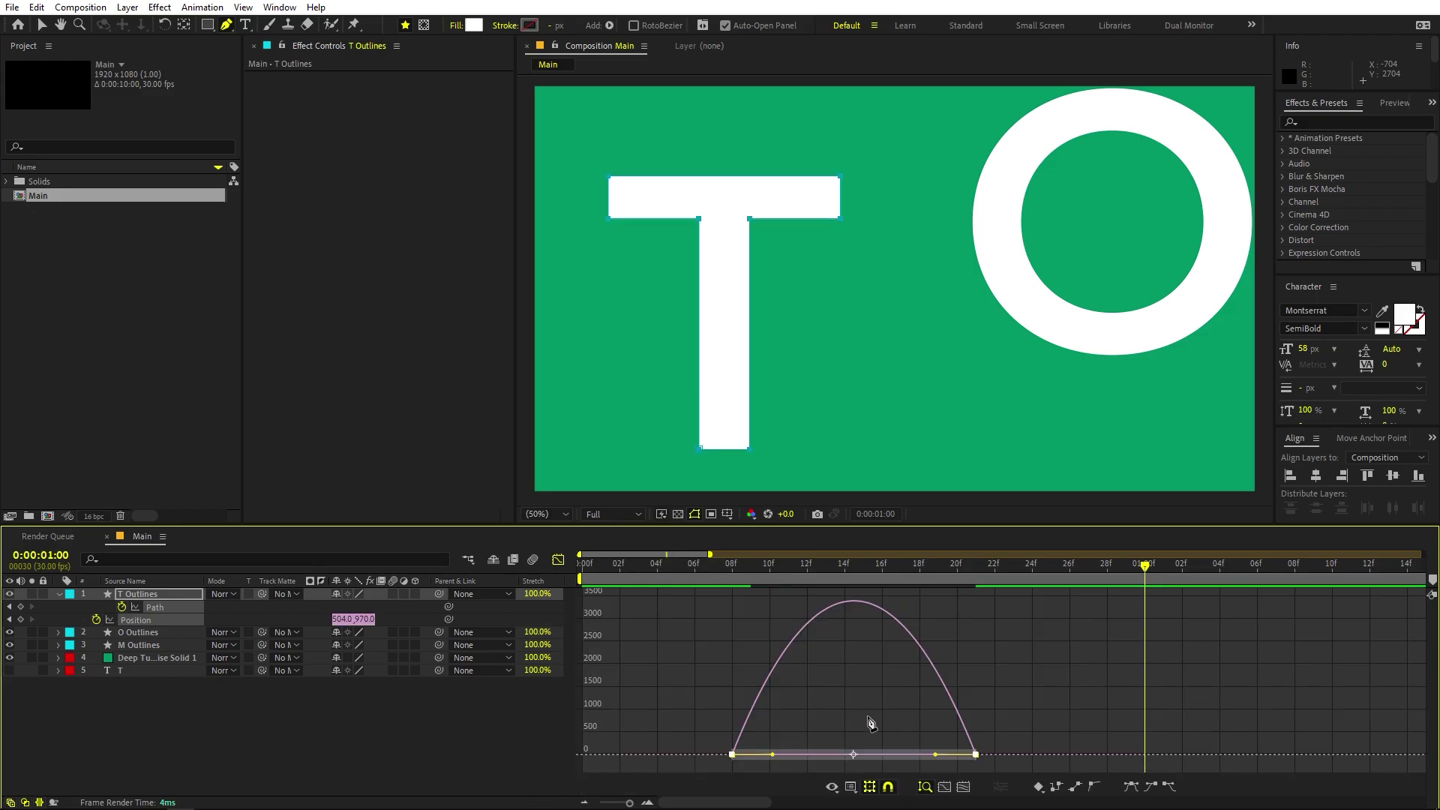
# Lengthen the ease into the T's last Position keyframe and out of its first one, close the Graph Editor, and play back
pyautogui.press('v')
pyautogui.moveTo(935, 753); pyautogui.dragTo(891, 753)
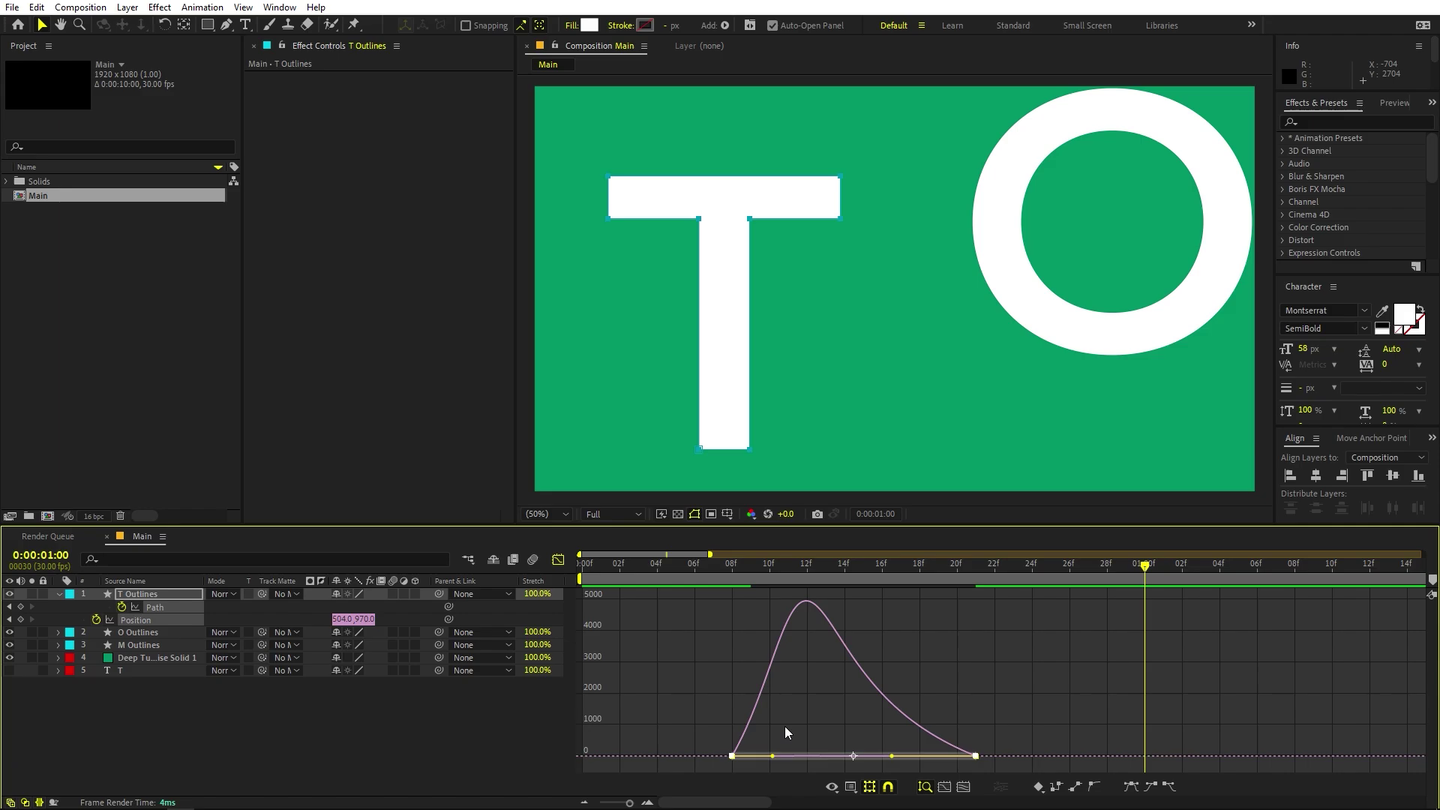
pyautogui.click(731, 754)
pyautogui.moveTo(772, 754); pyautogui.dragTo(855, 754)
pyautogui.click(557, 559)
pyautogui.press('Home')
pyautogui.press('space')
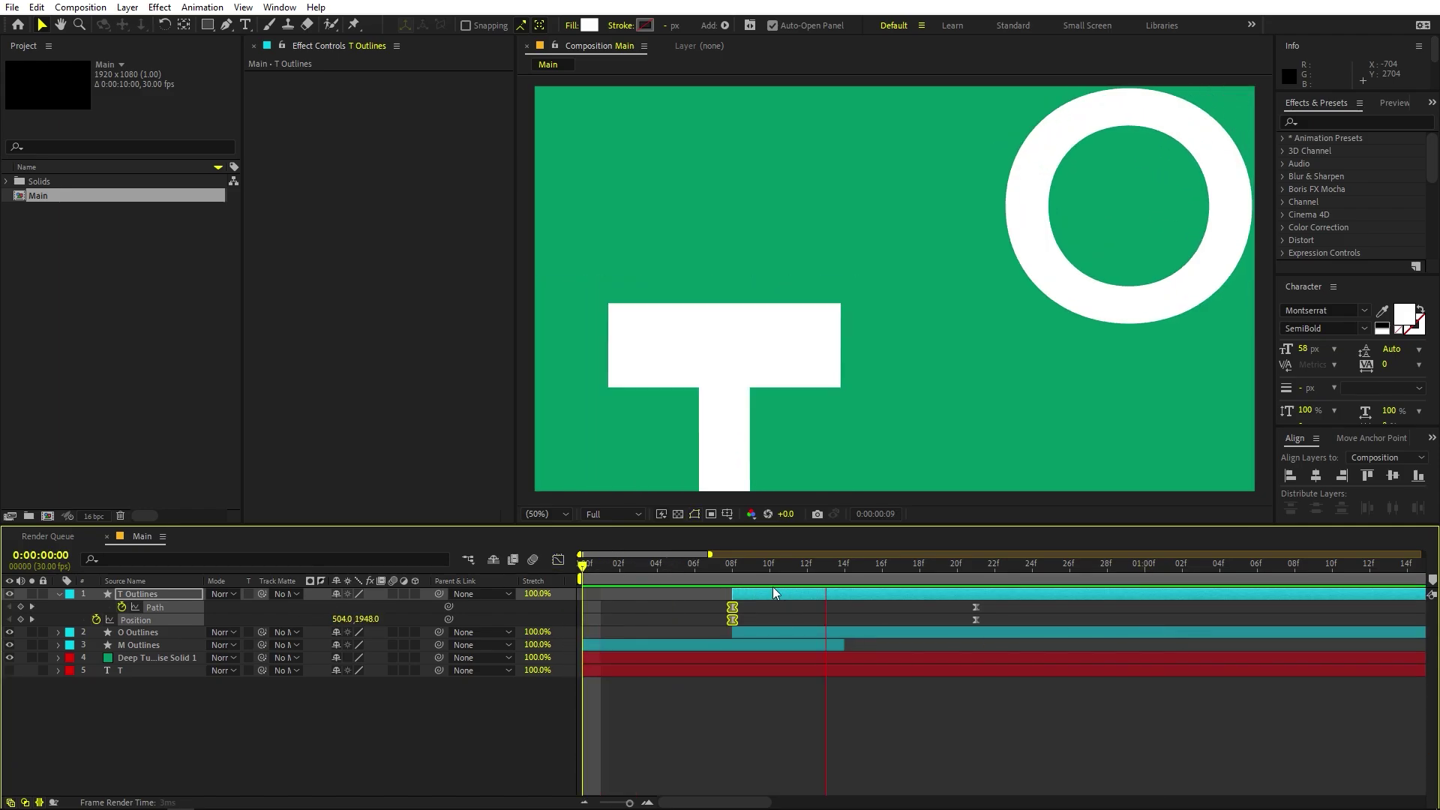
pyautogui.press('space')
# Move the T Outlines layer with its keyframes to start at frame 14, play it back, and scrub to frame 16
pyautogui.moveTo(778, 592); pyautogui.dragTo(891, 600)
pyautogui.press('space')
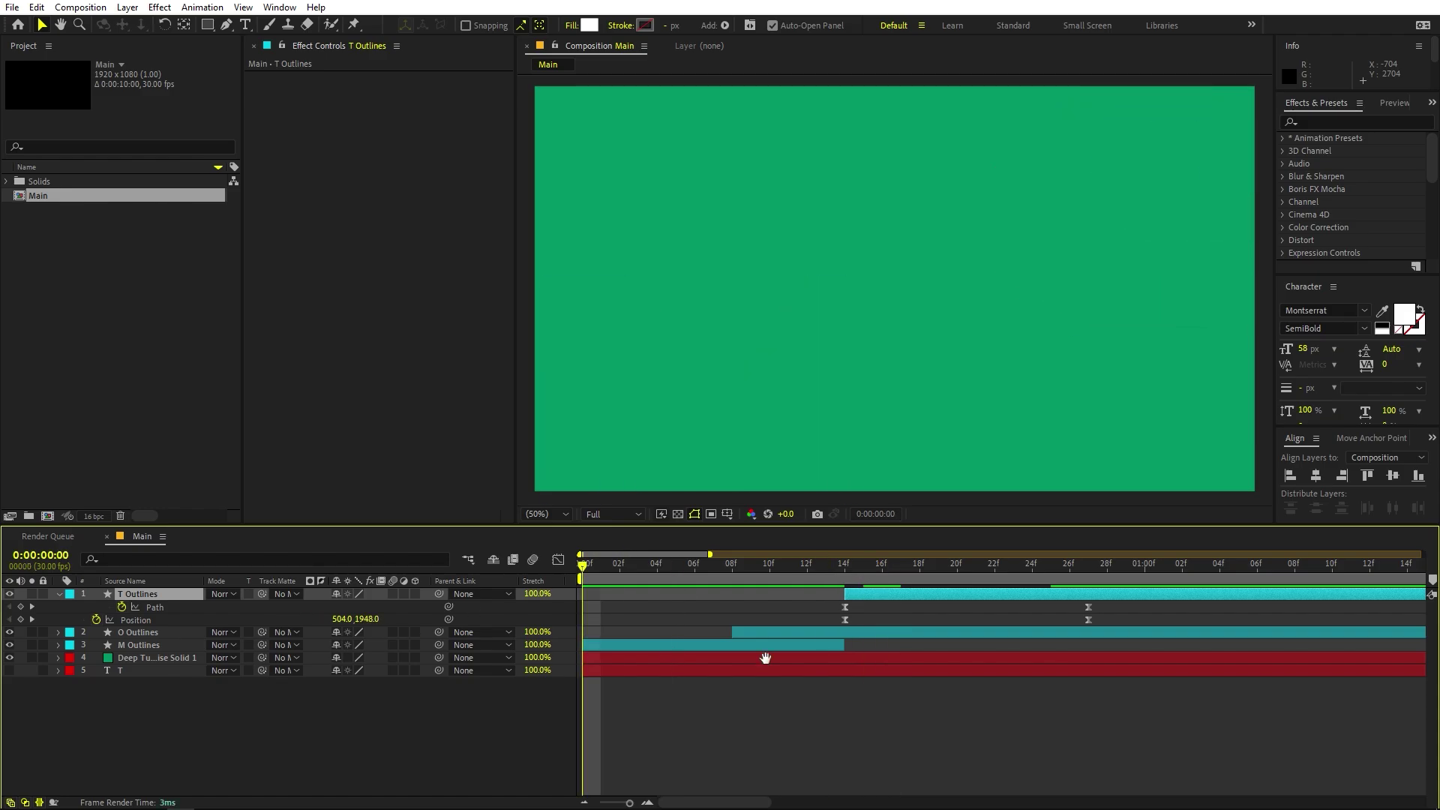
pyautogui.press('space')
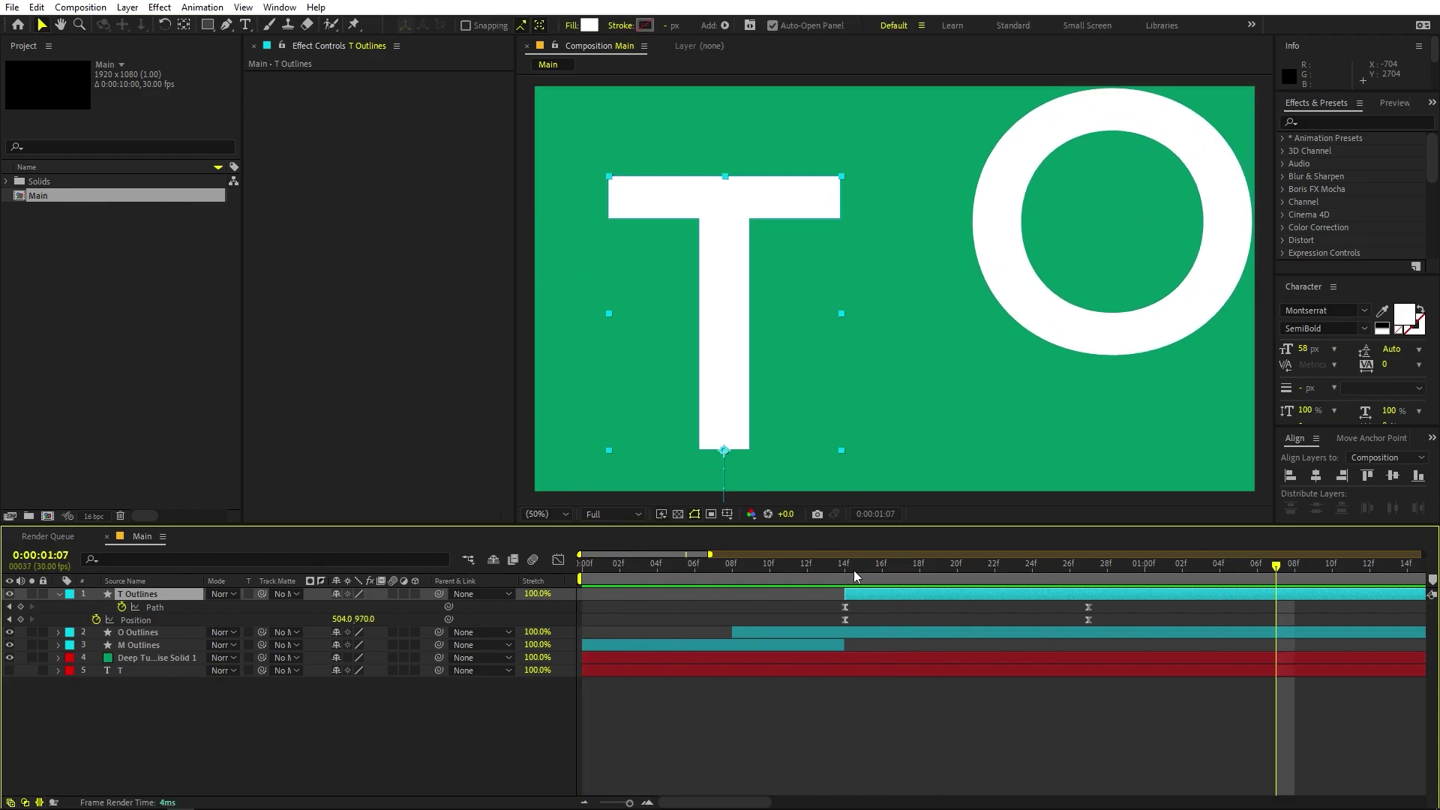
pyautogui.moveTo(852, 569); pyautogui.dragTo(888, 597)
# Move the T's final Path keyframe to 1:00 and its final Position keyframe to frame 25, and play back the animation
pyautogui.click(1164, 623)
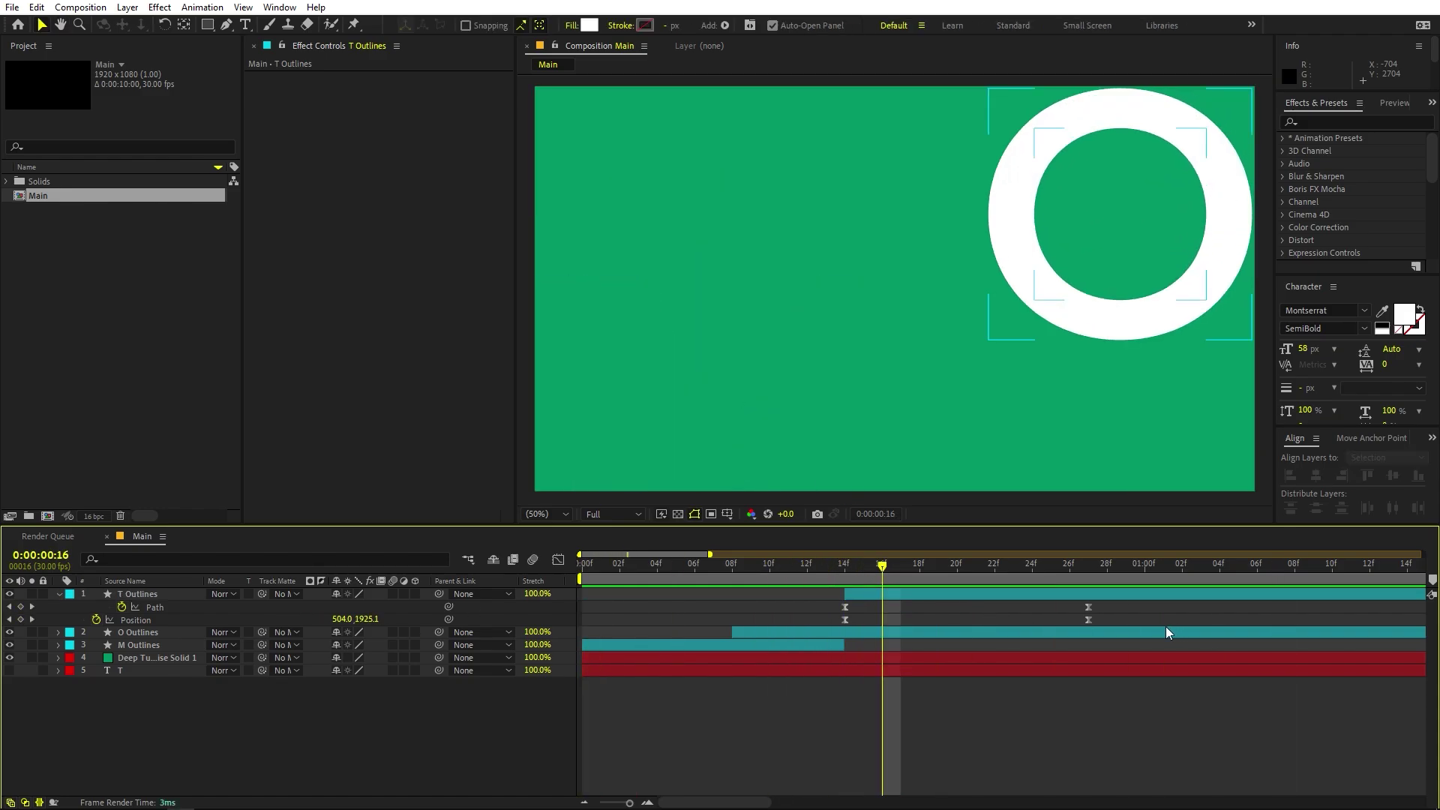
pyautogui.moveTo(1087, 606); pyautogui.dragTo(1141, 608)
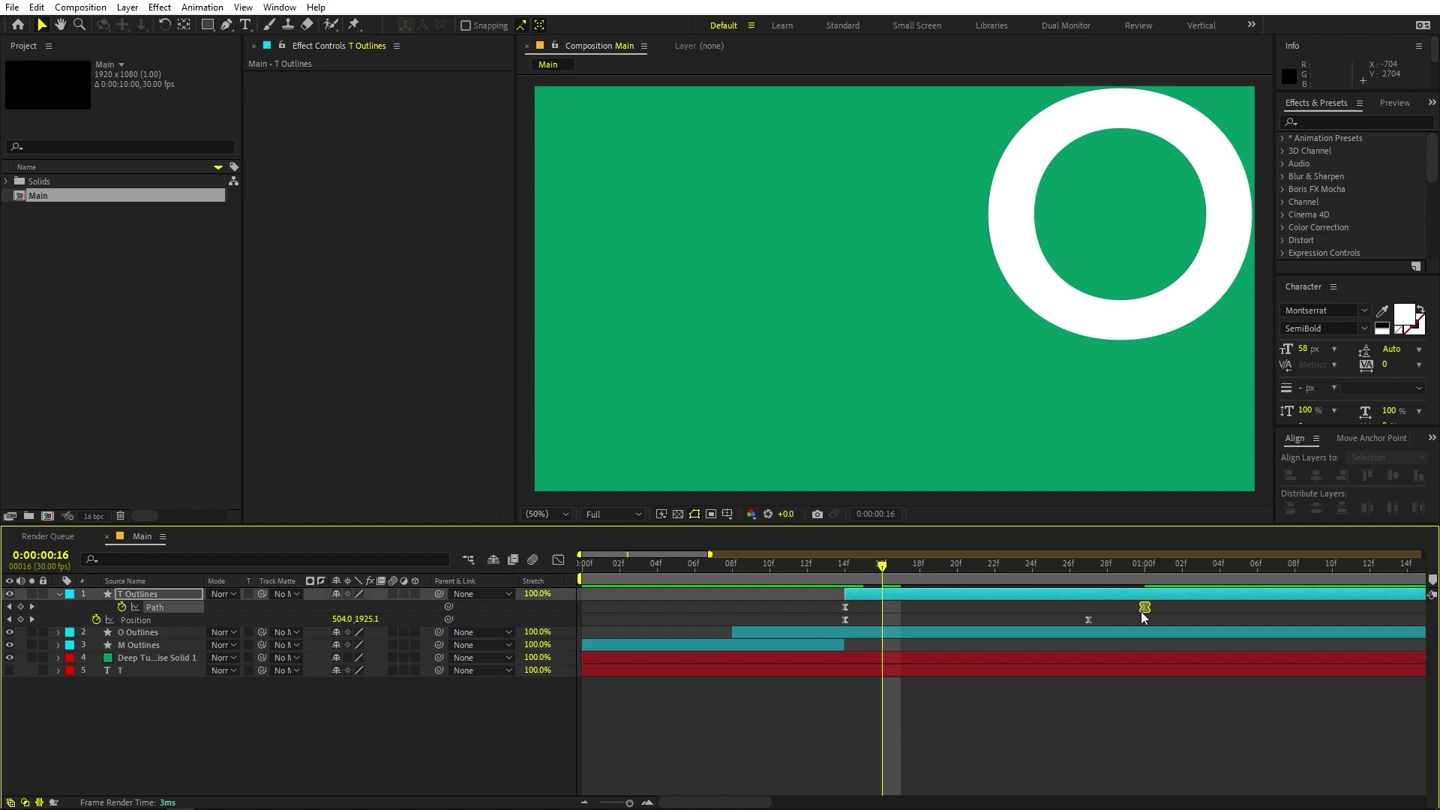
pyautogui.click(1084, 621)
pyautogui.press('space')
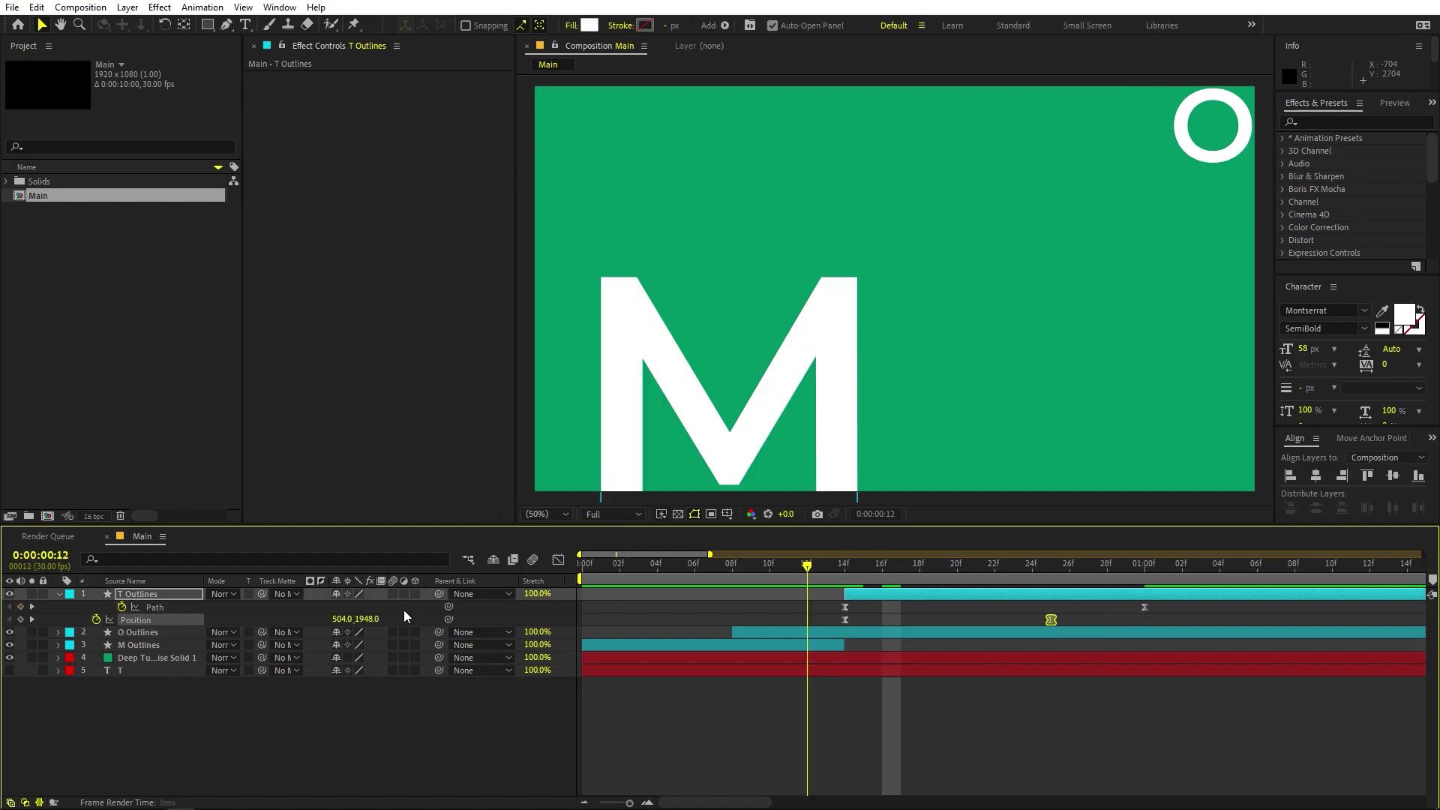
# Play back the M, O and T animation from the start and scrub through it over a wider time range
pyautogui.press('space')
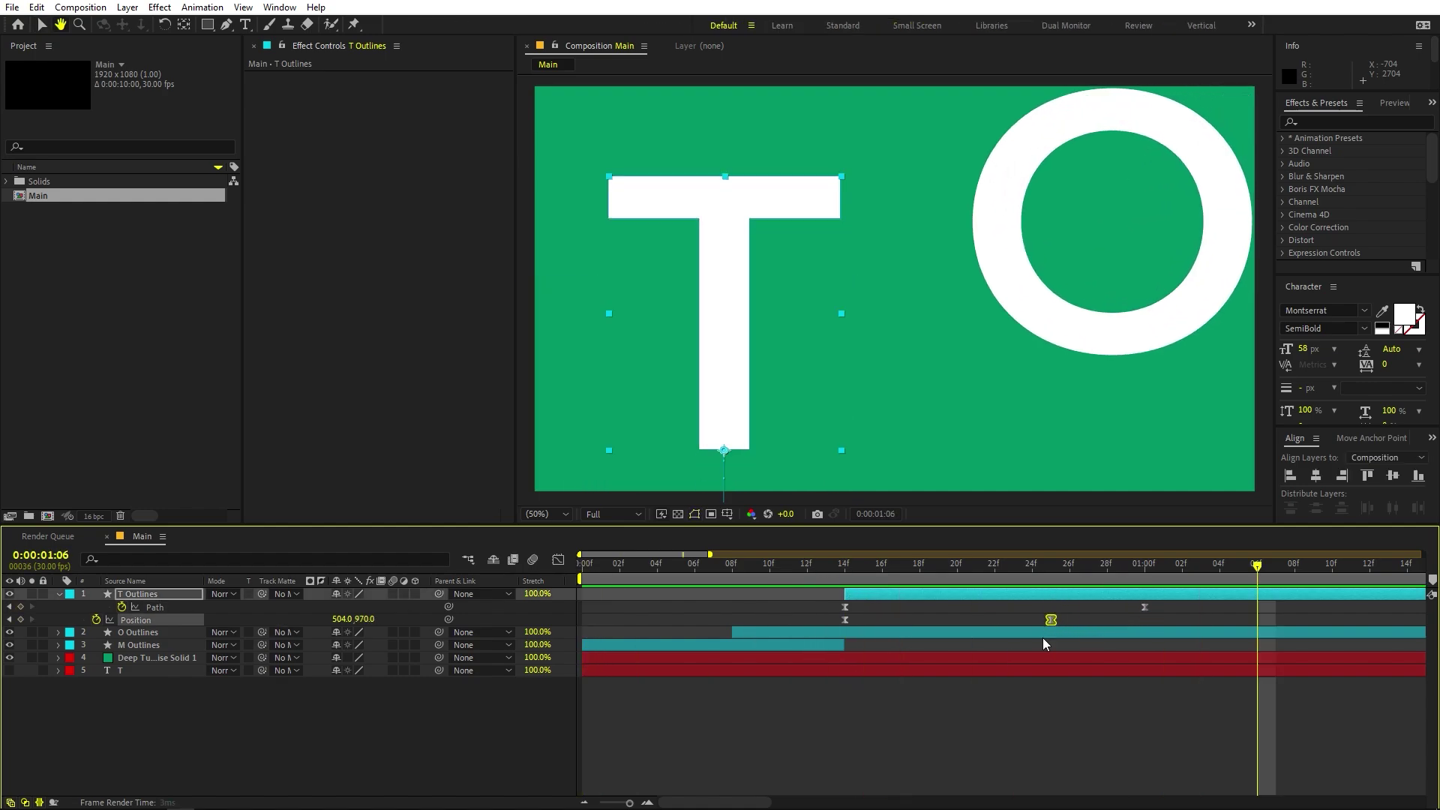
pyautogui.press('-')
pyautogui.press('-')
pyautogui.press('Home')
pyautogui.moveTo(583, 587); pyautogui.dragTo(748, 586)
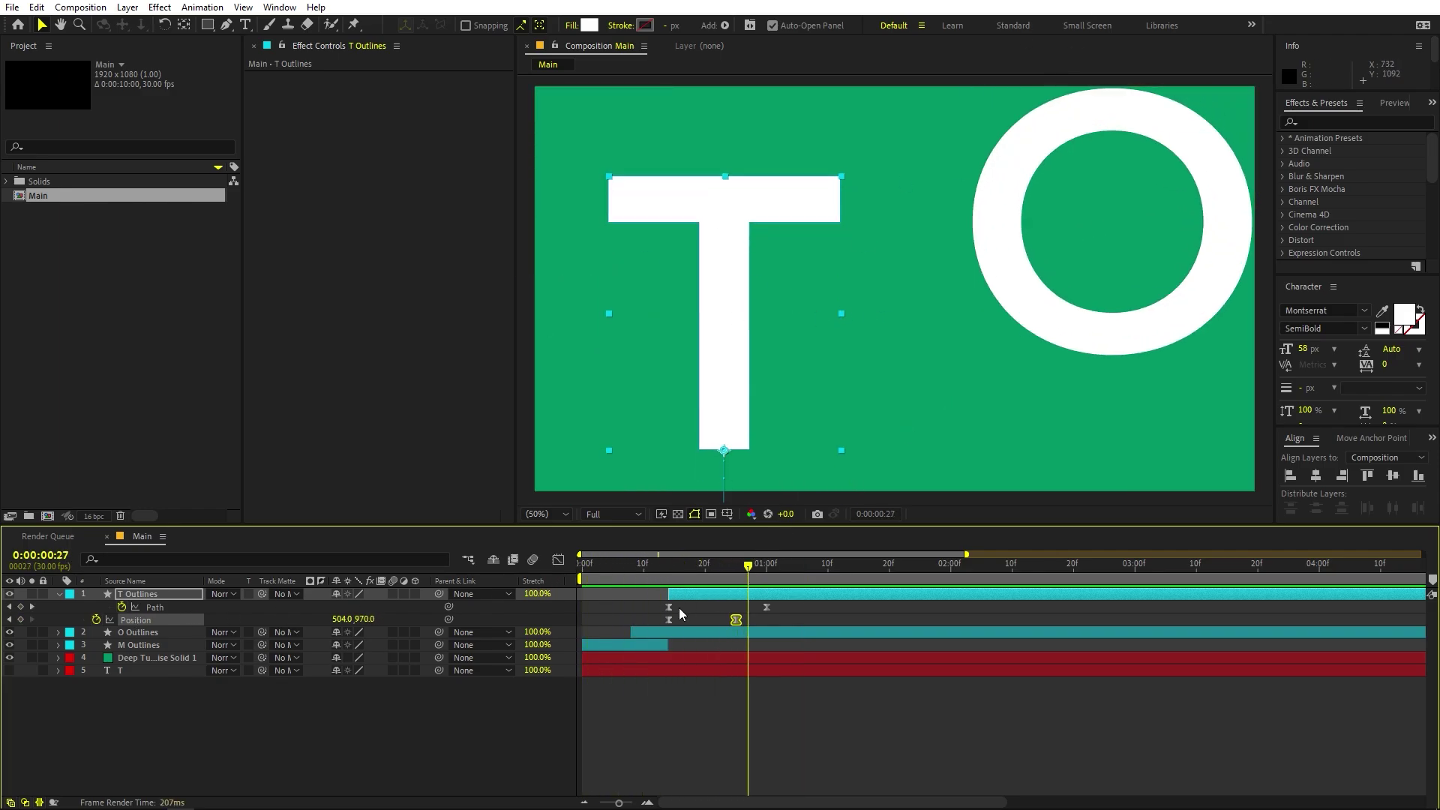
pyautogui.press('Home')
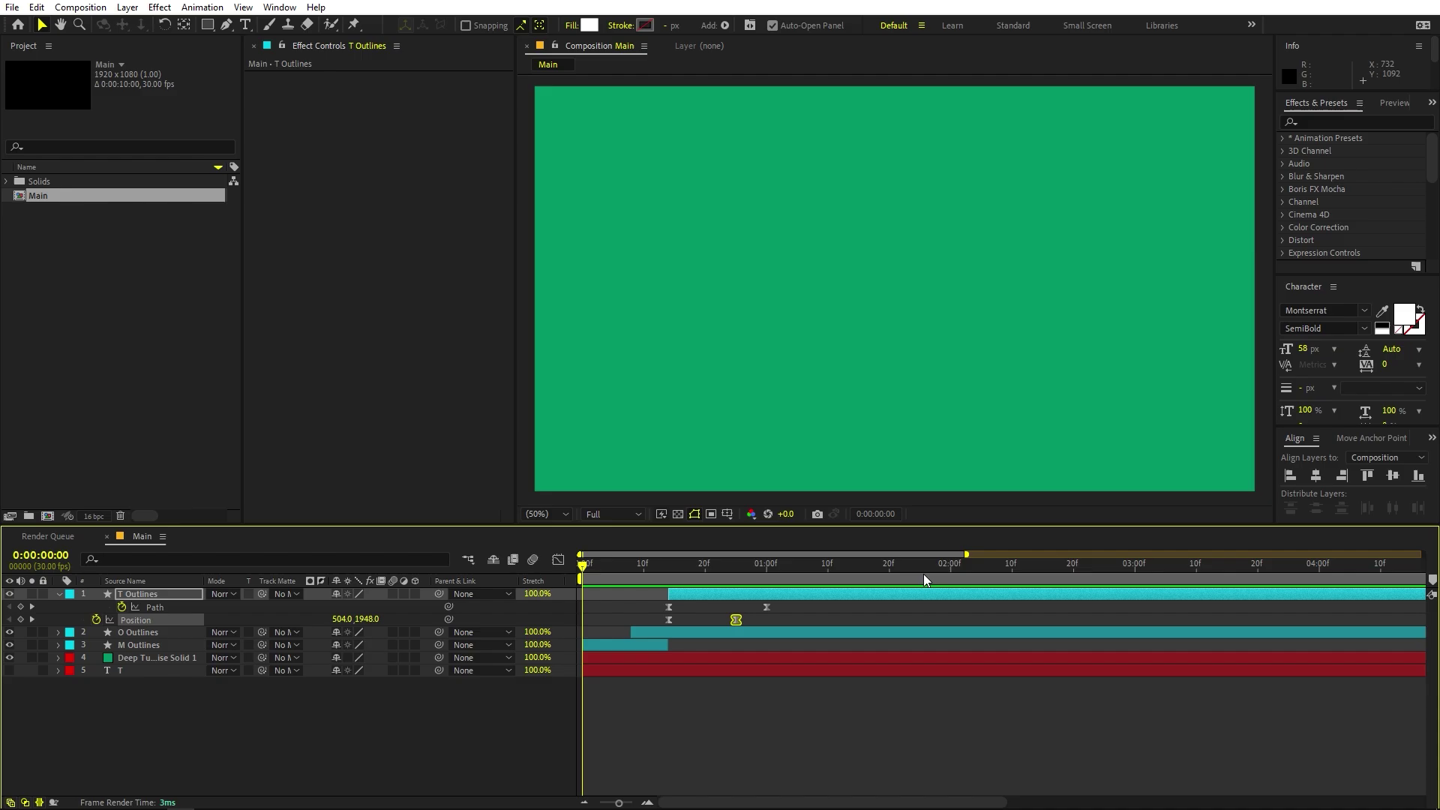
pyautogui.press('space')
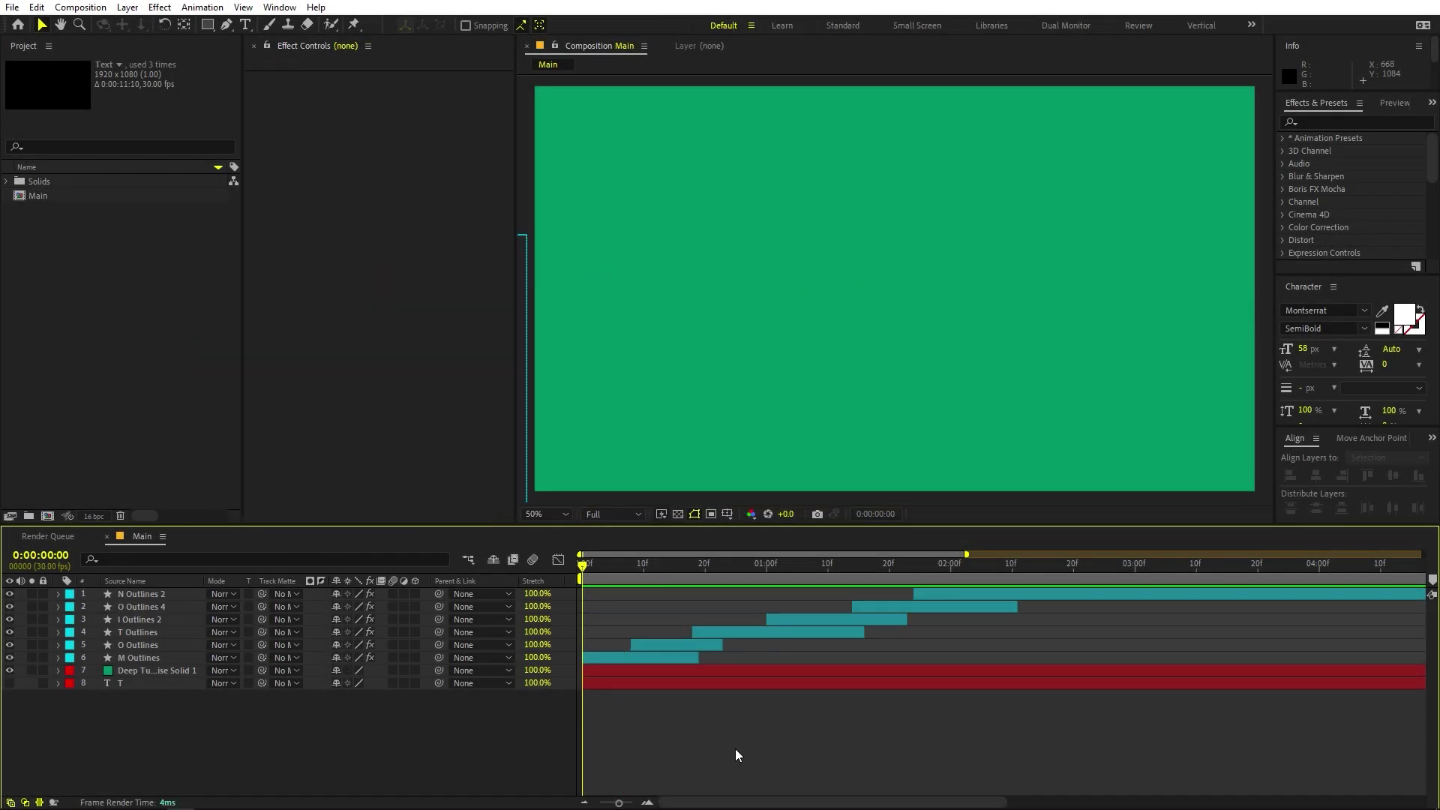
# Preview the full sequence of the six letter layers and scrub through the closing N
pyautogui.press('space')
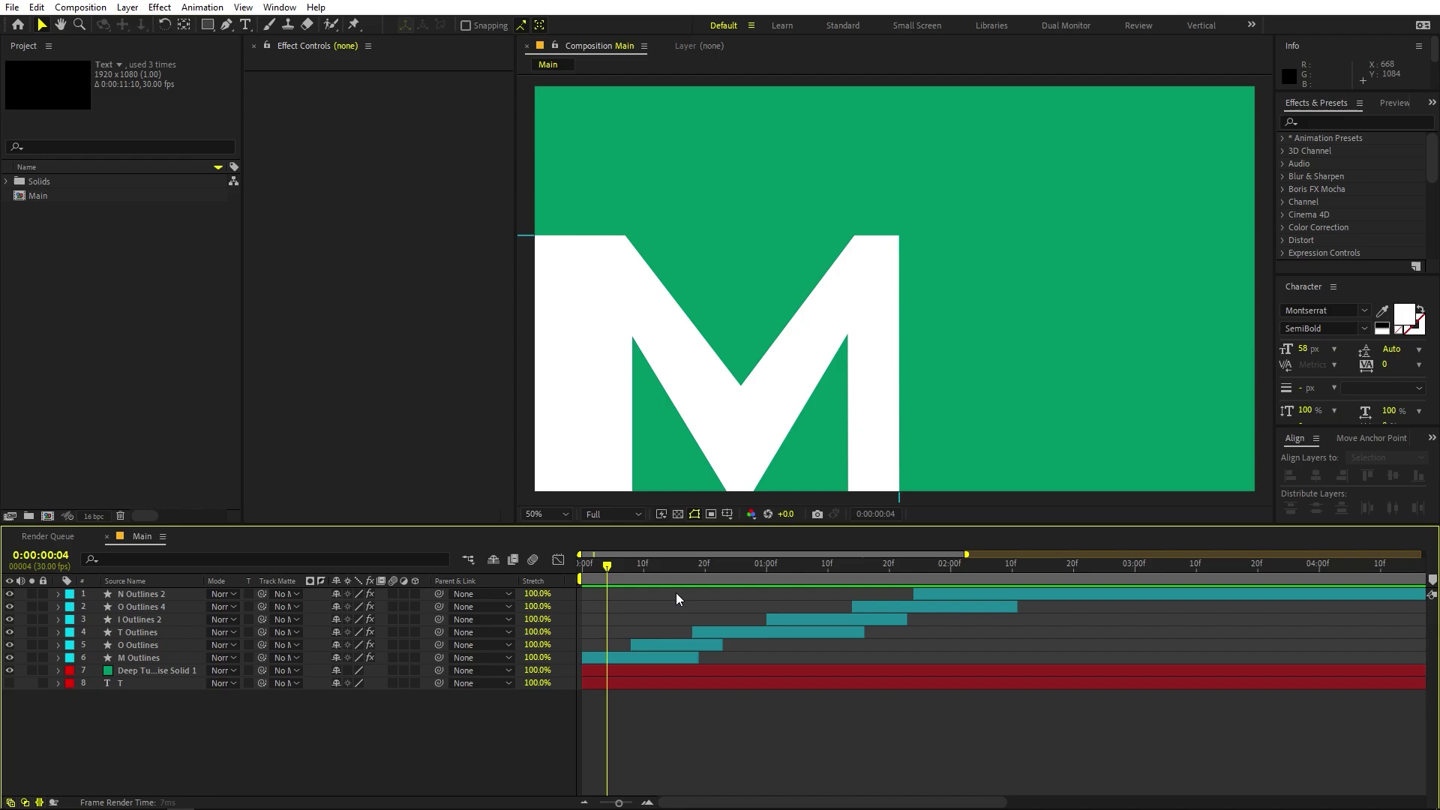
pyautogui.press('space')
pyautogui.moveTo(932, 592); pyautogui.dragTo(1099, 592)
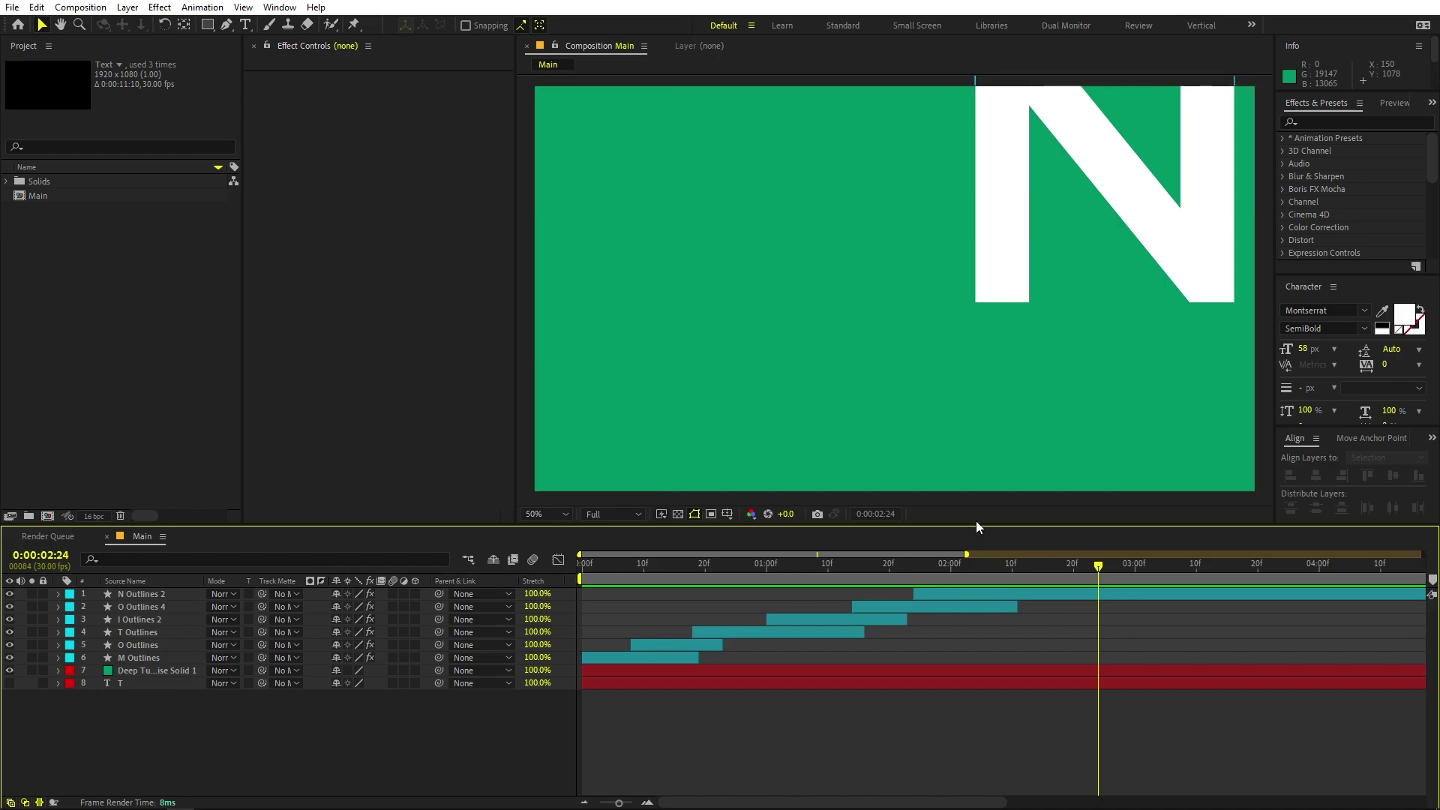
# Create a null object and parent all six letter Outlines layers to it
pyautogui.press('Home')
pyautogui.rightClick(204, 751)
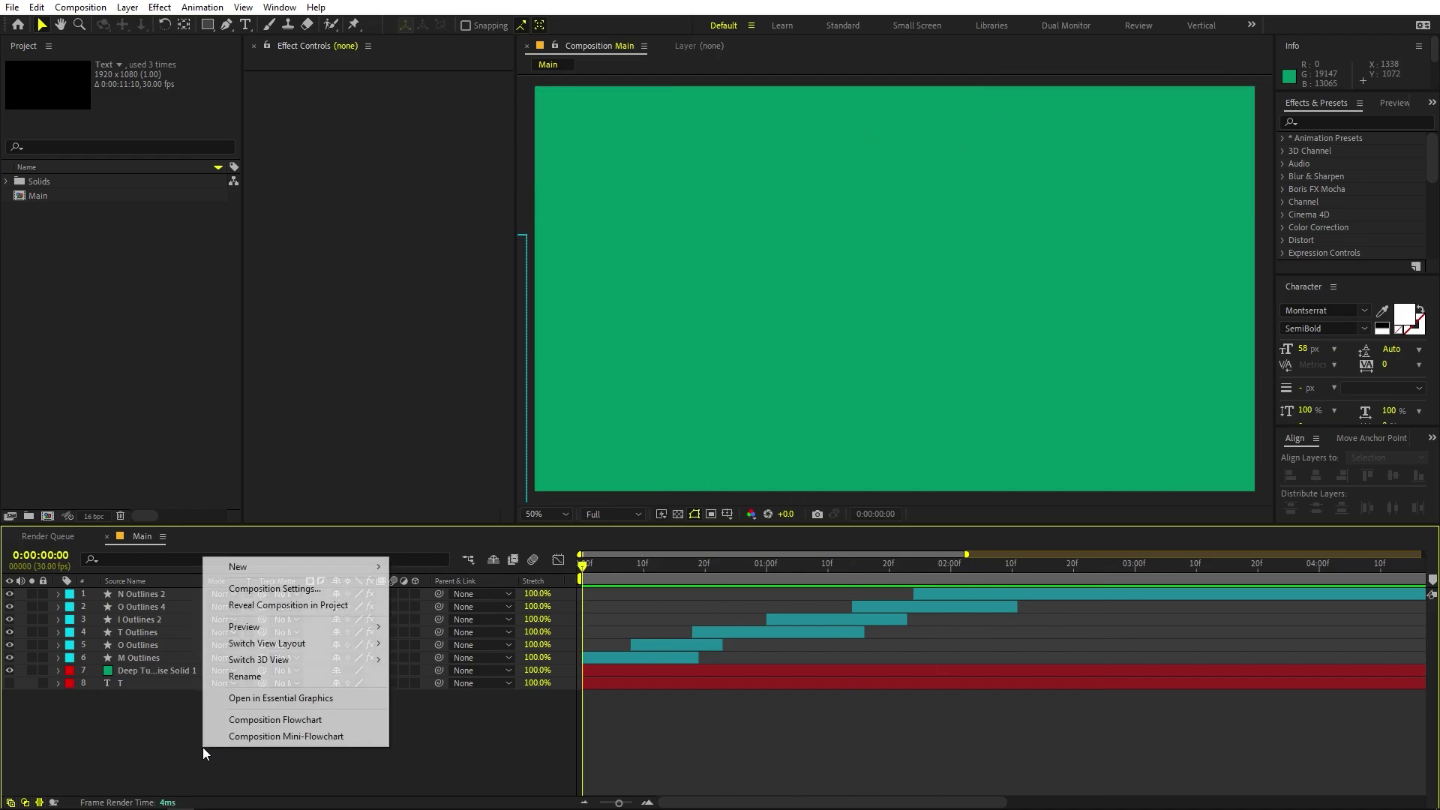
pyautogui.moveTo(305, 567)
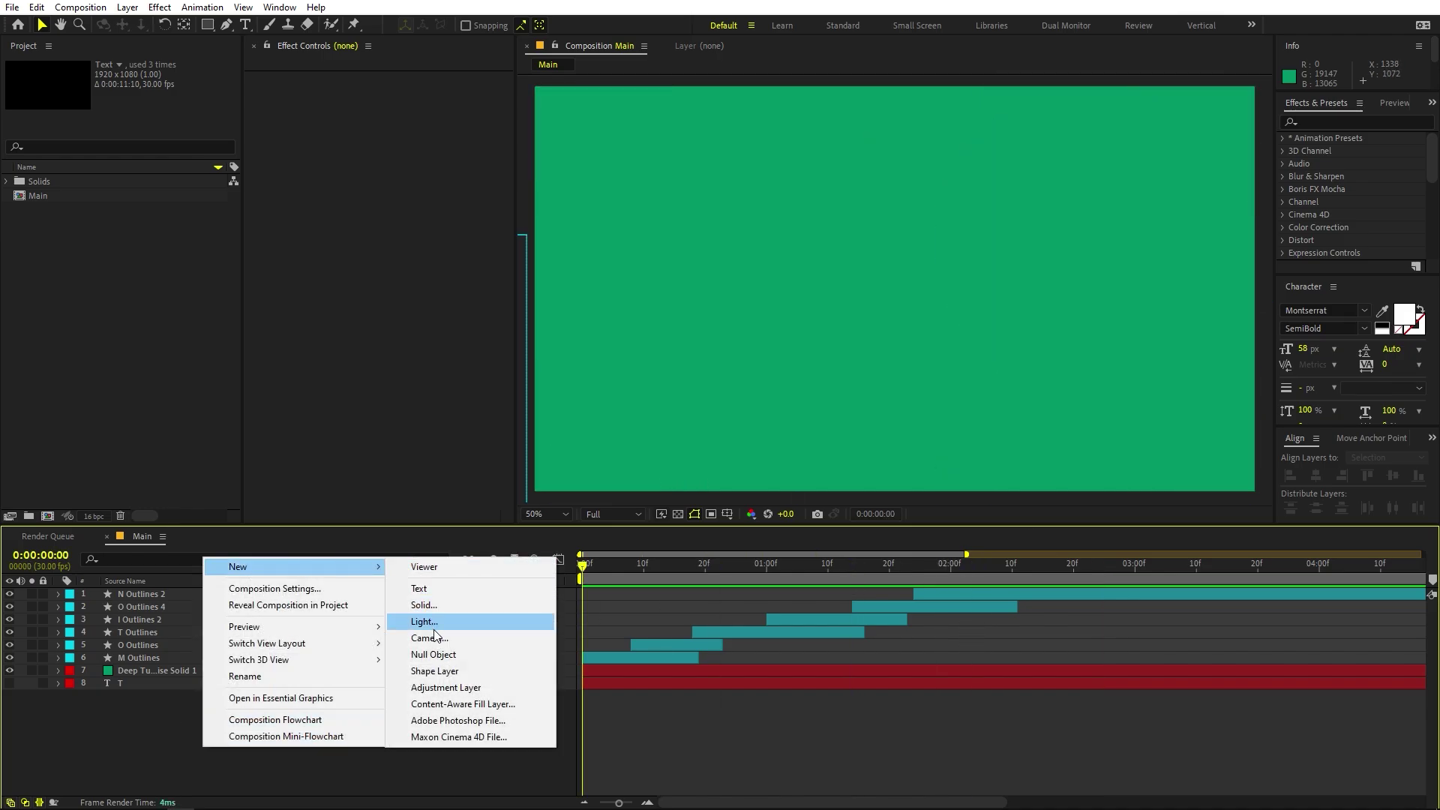
pyautogui.click(439, 654)
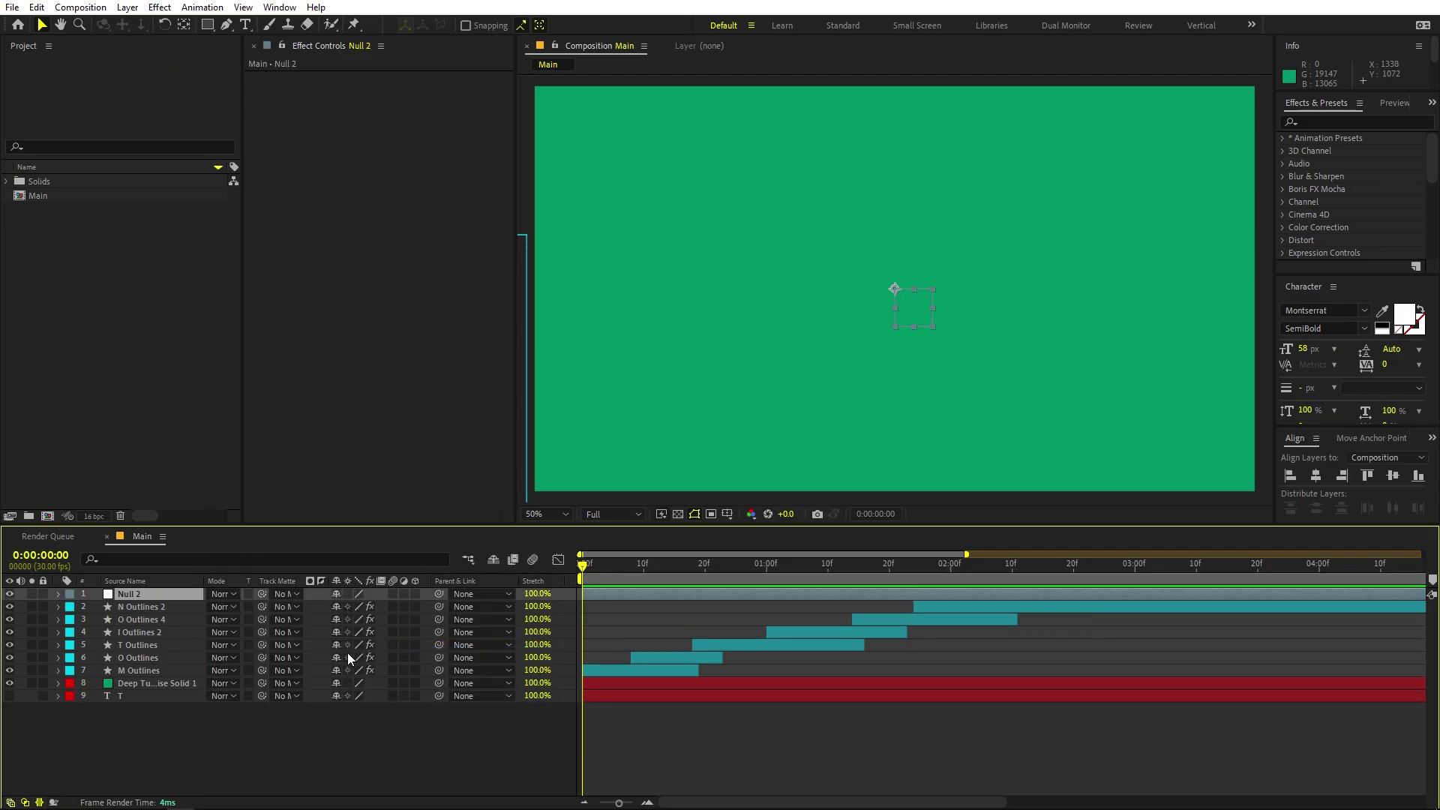
pyautogui.click(141, 672)
pyautogui.keyDown('shift'); pyautogui.click(148, 608); pyautogui.keyUp('shift')
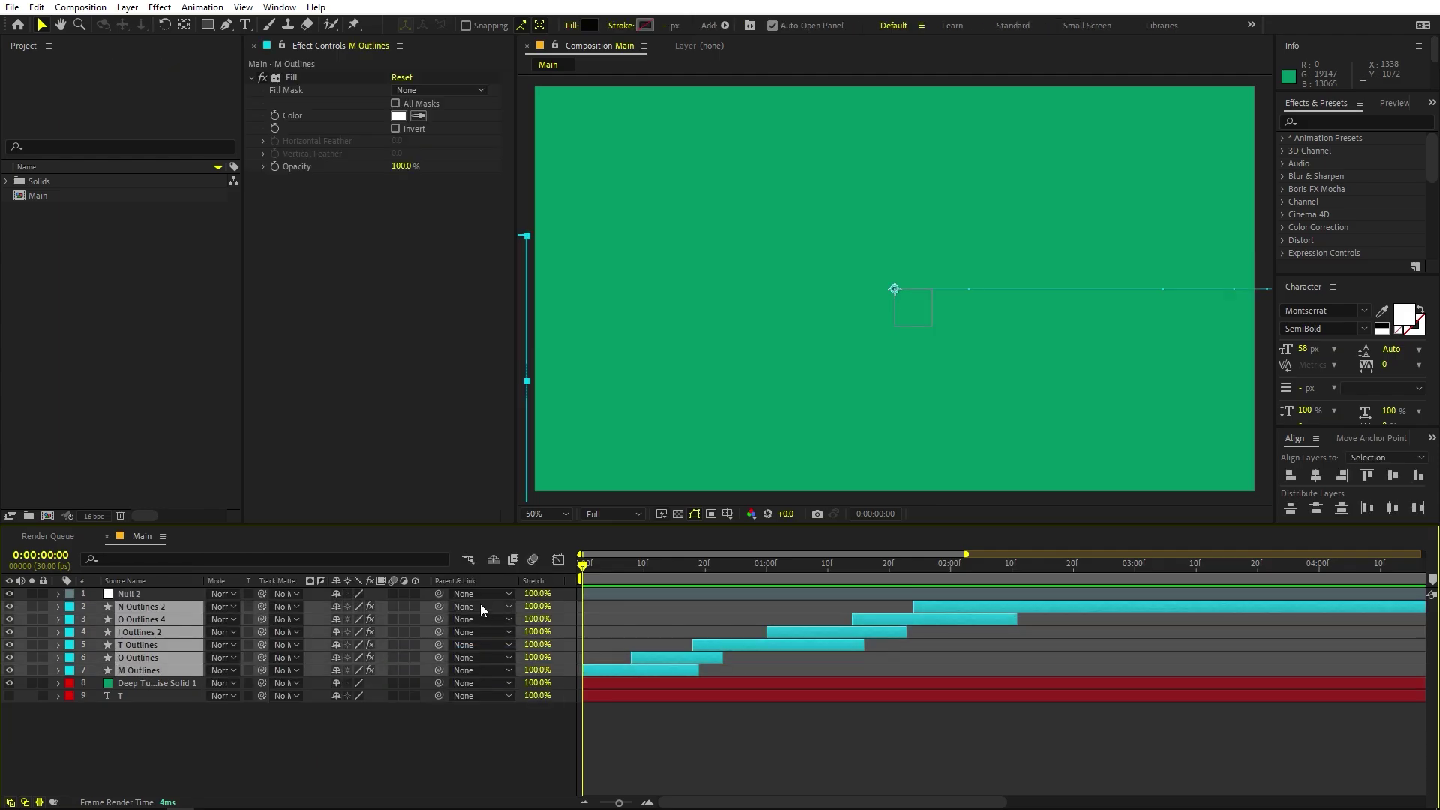
pyautogui.moveTo(439, 615); pyautogui.dragTo(147, 596)
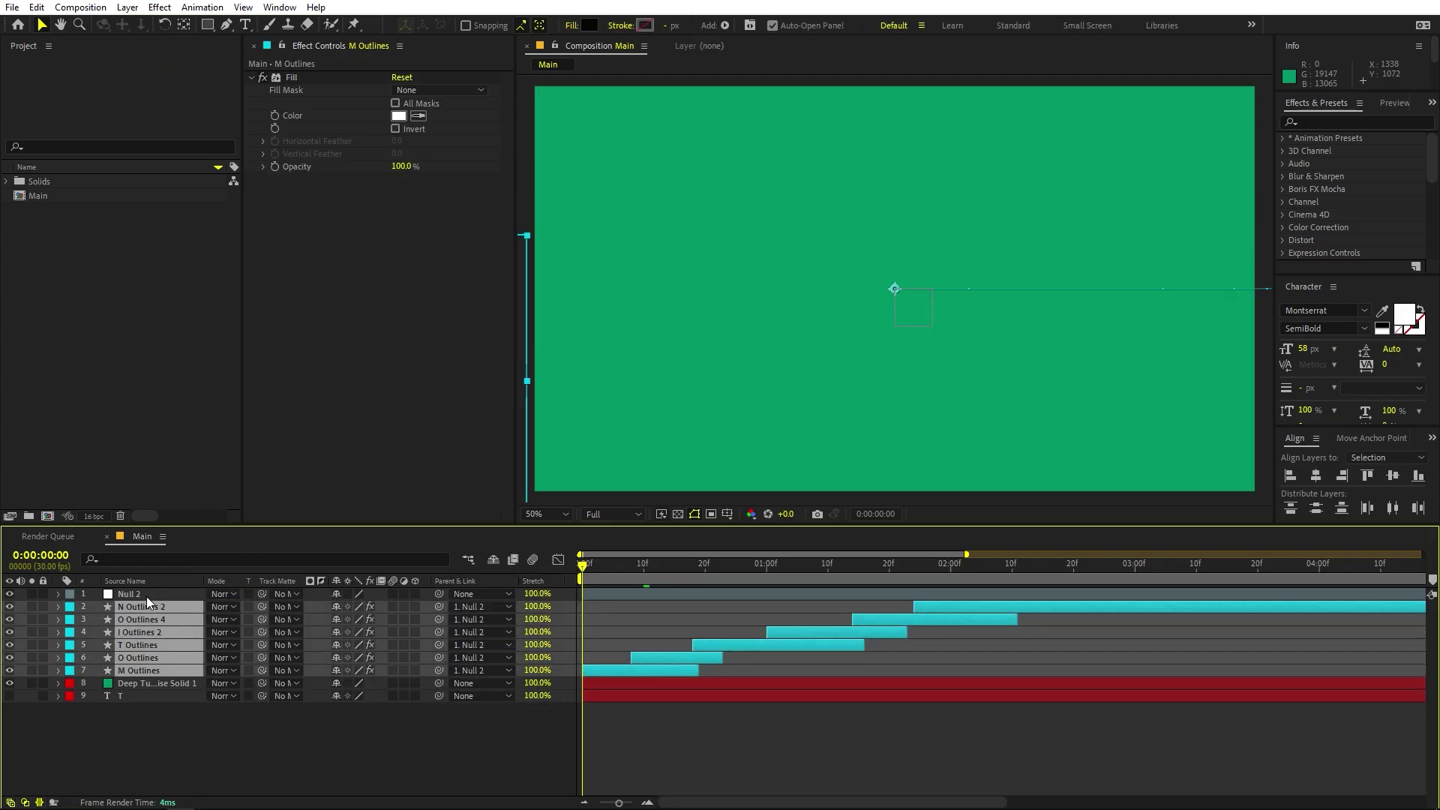
# Add Position and Scale keyframes to the null at frame 0 and show both properties
pyautogui.click(146, 595)
pyautogui.press('s')
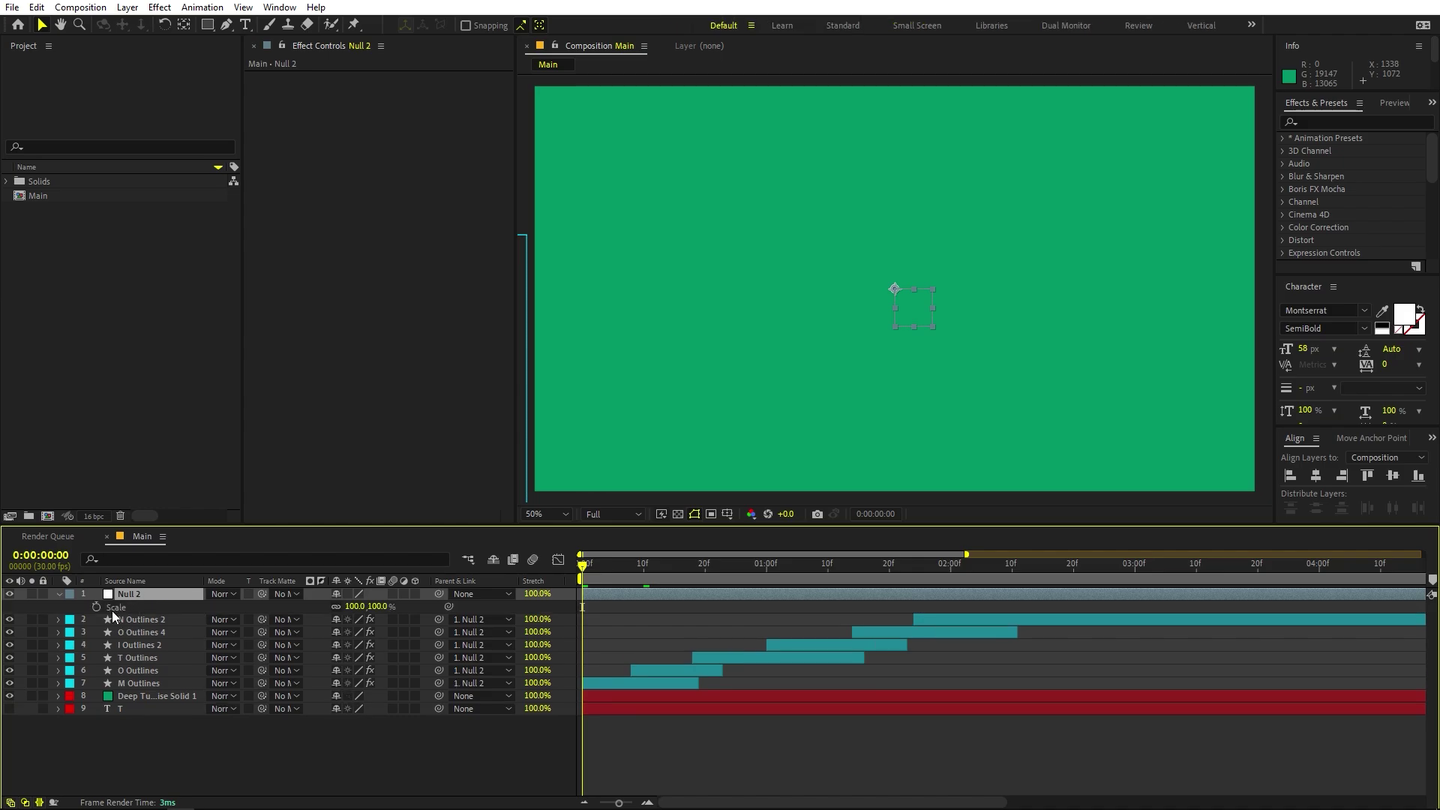
pyautogui.click(96, 607)
pyautogui.press('p')
pyautogui.click(95, 606)
pyautogui.hotkey('shift', 's')
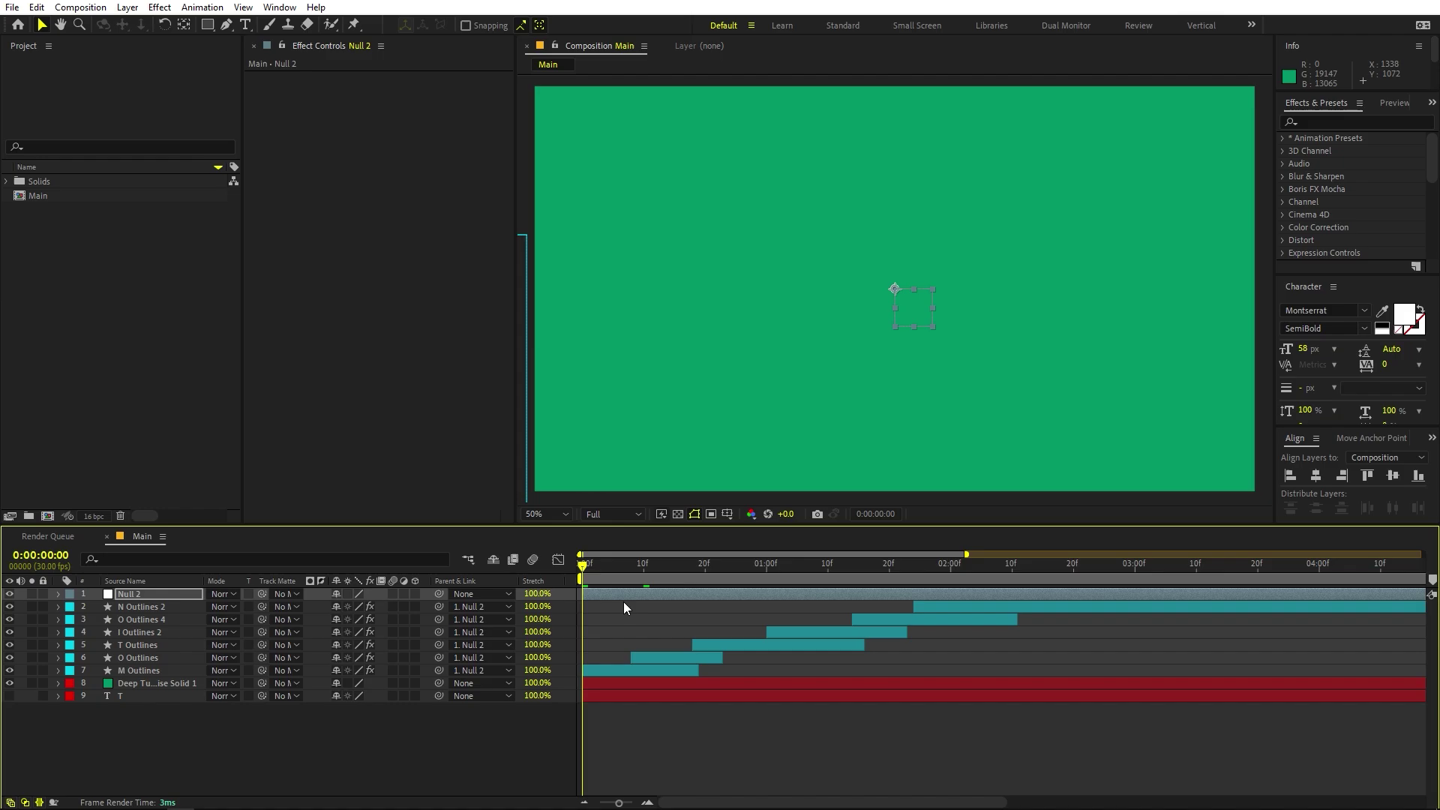
pyautogui.moveTo(619, 802); pyautogui.dragTo(617, 803)
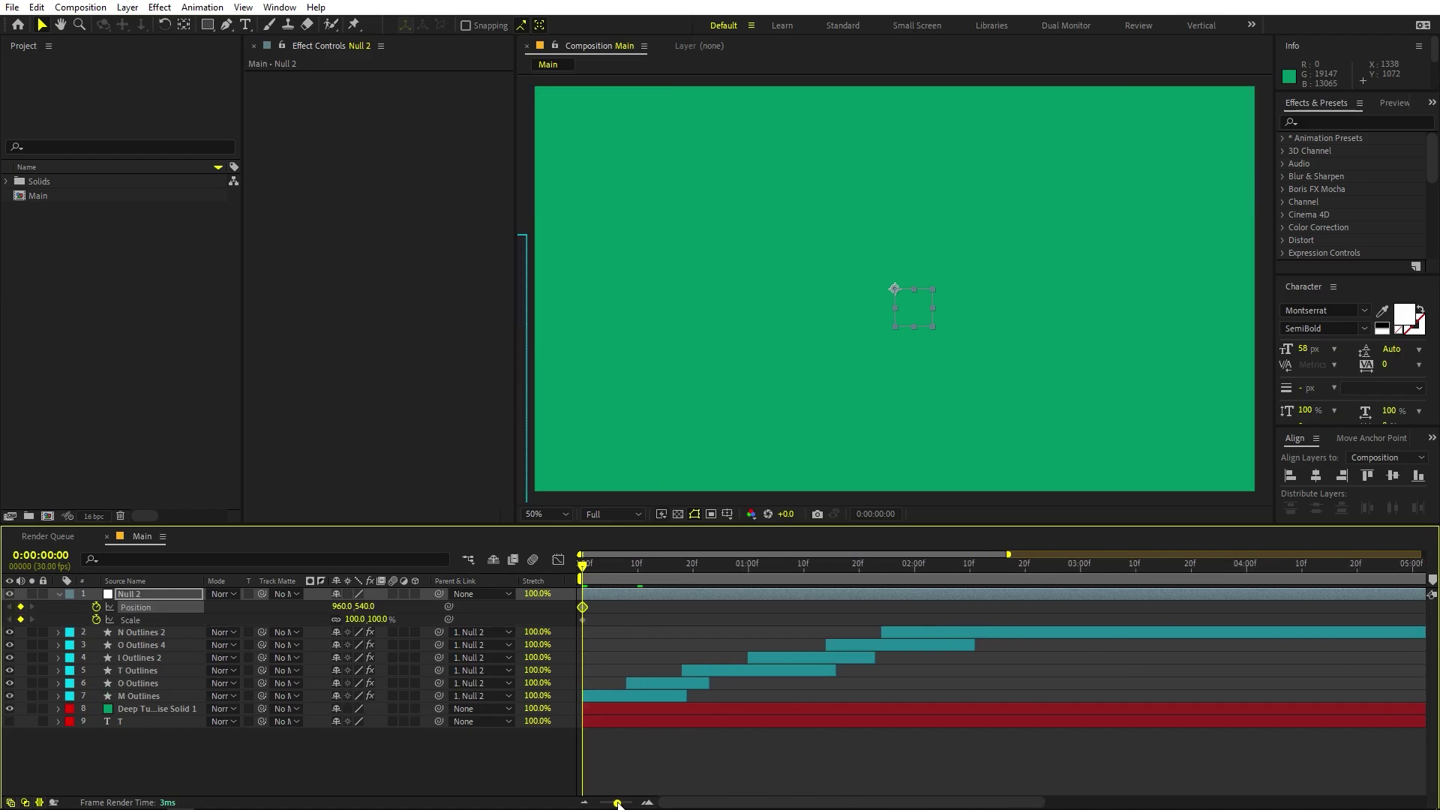
# Reveal the keyframes of all letter layers and move the null's Position and Scale keyframes to frame 6
pyautogui.click(943, 633)
pyautogui.keyDown('shift'); pyautogui.click(647, 694); pyautogui.keyUp('shift')
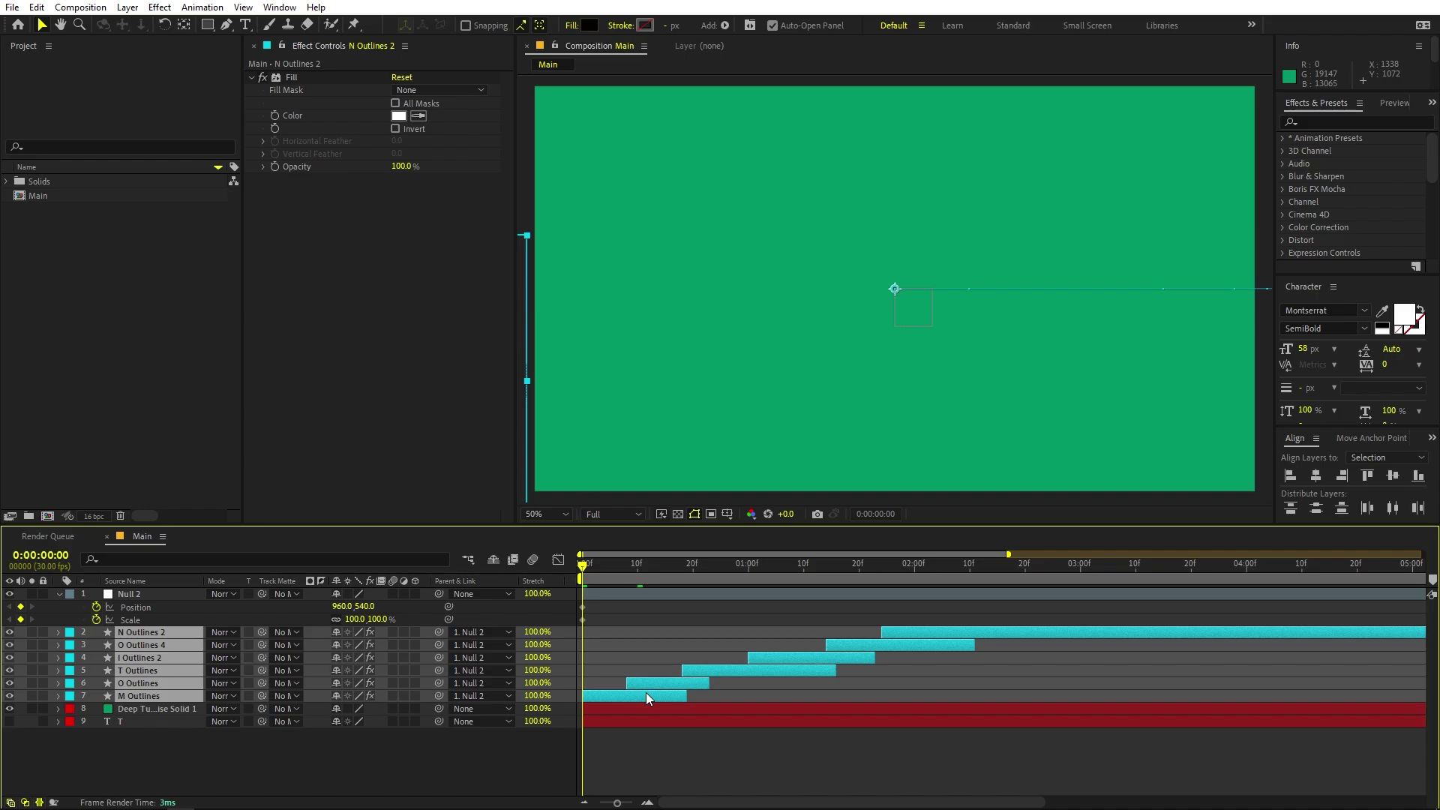
pyautogui.press('u')
pyautogui.scroll(-3, 647, 686)
pyautogui.click(639, 602)
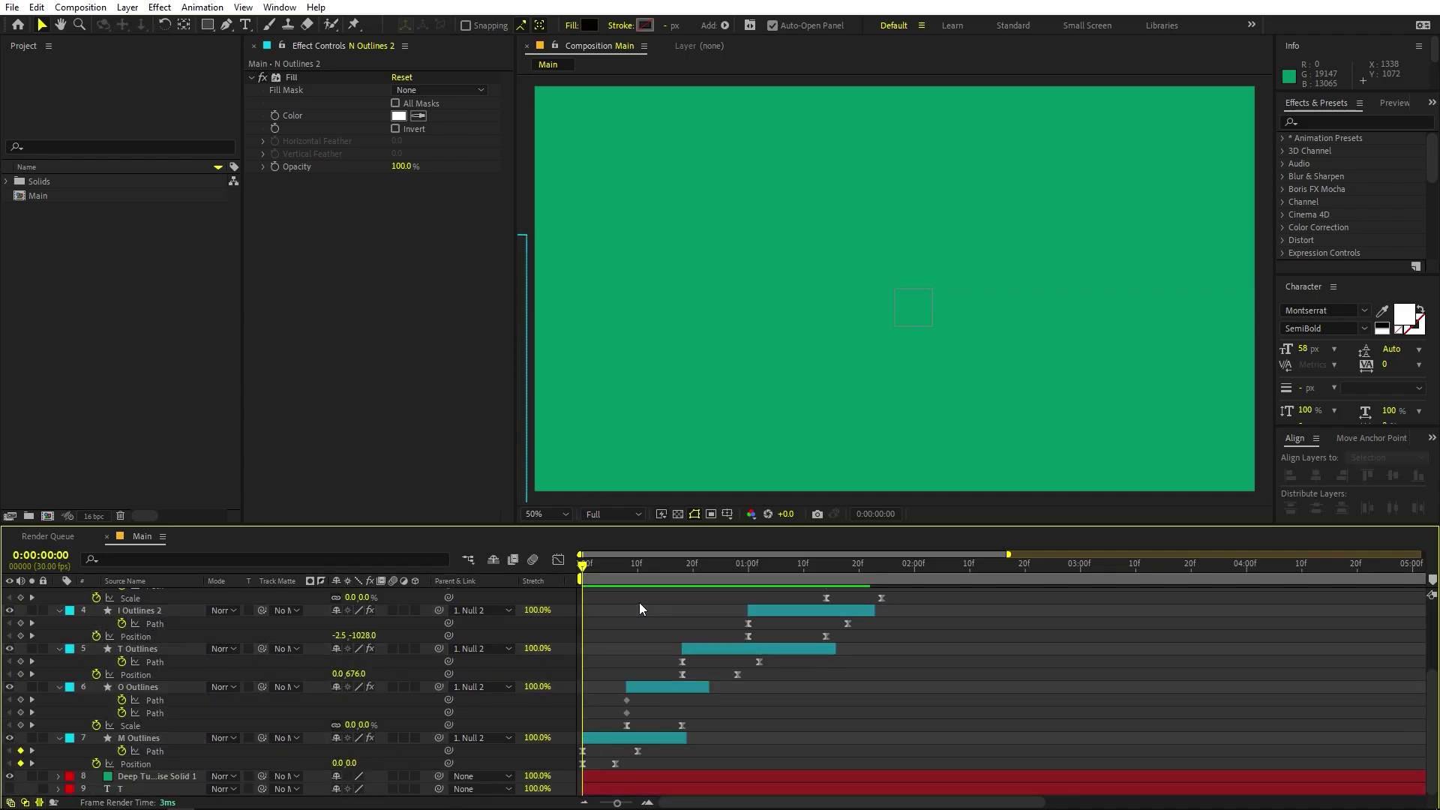
pyautogui.moveTo(584, 576); pyautogui.dragTo(615, 616)
pyautogui.scroll(3, 610, 618)
pyautogui.press('Home')
pyautogui.click(595, 667)
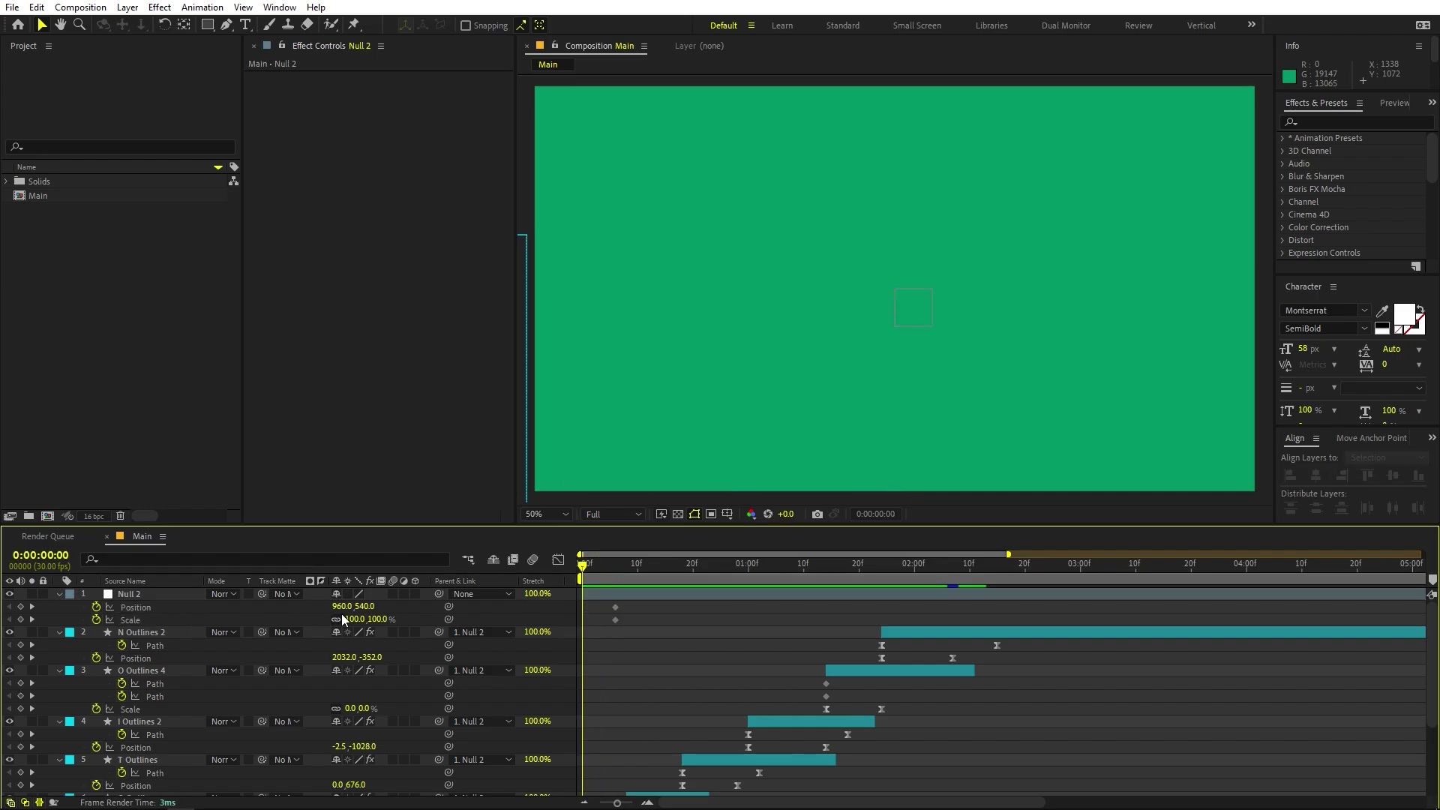
# Set the null's Scale to 334% at frame 0 and play back the zoom-out
pyautogui.moveTo(350, 620); pyautogui.dragTo(413, 626)
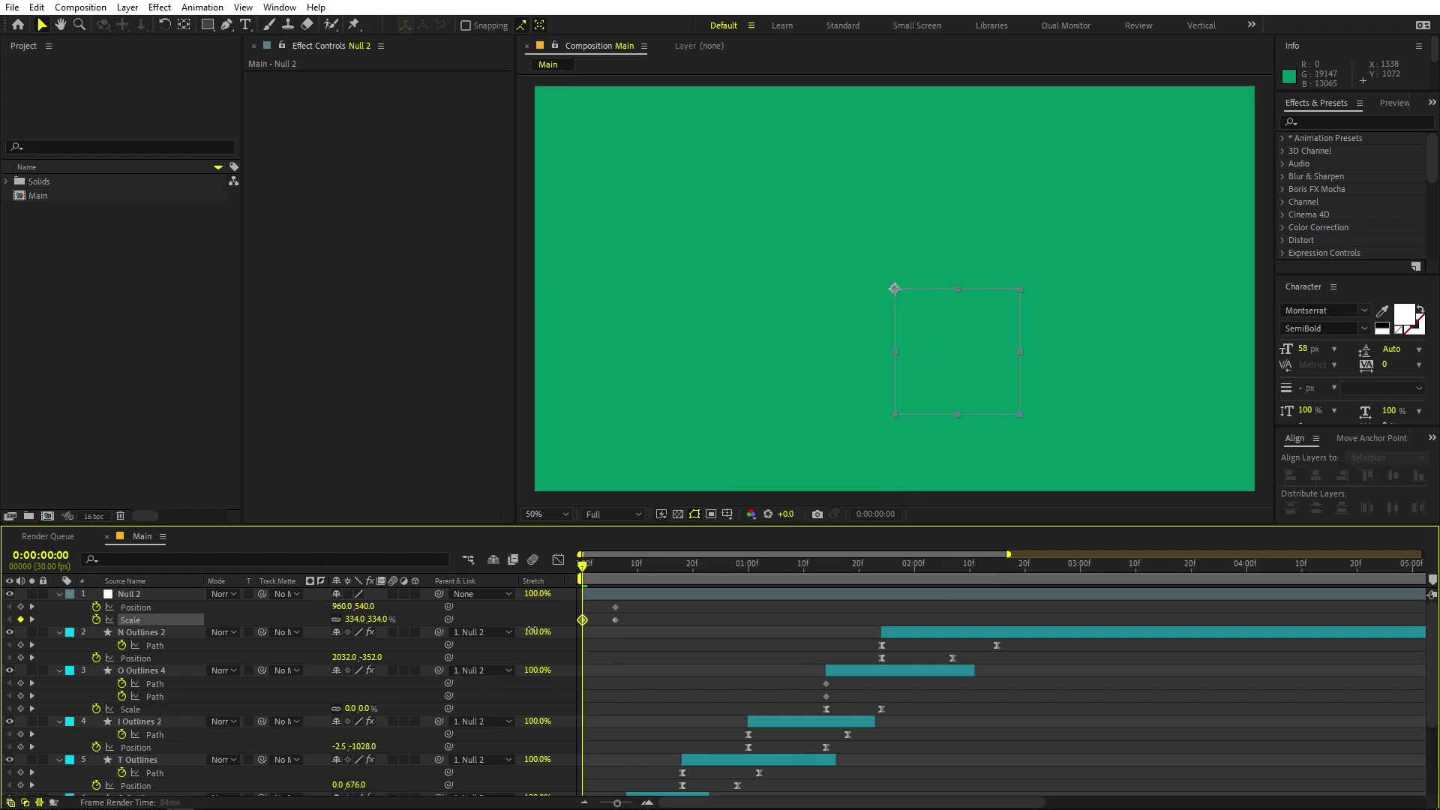
pyautogui.press('space')
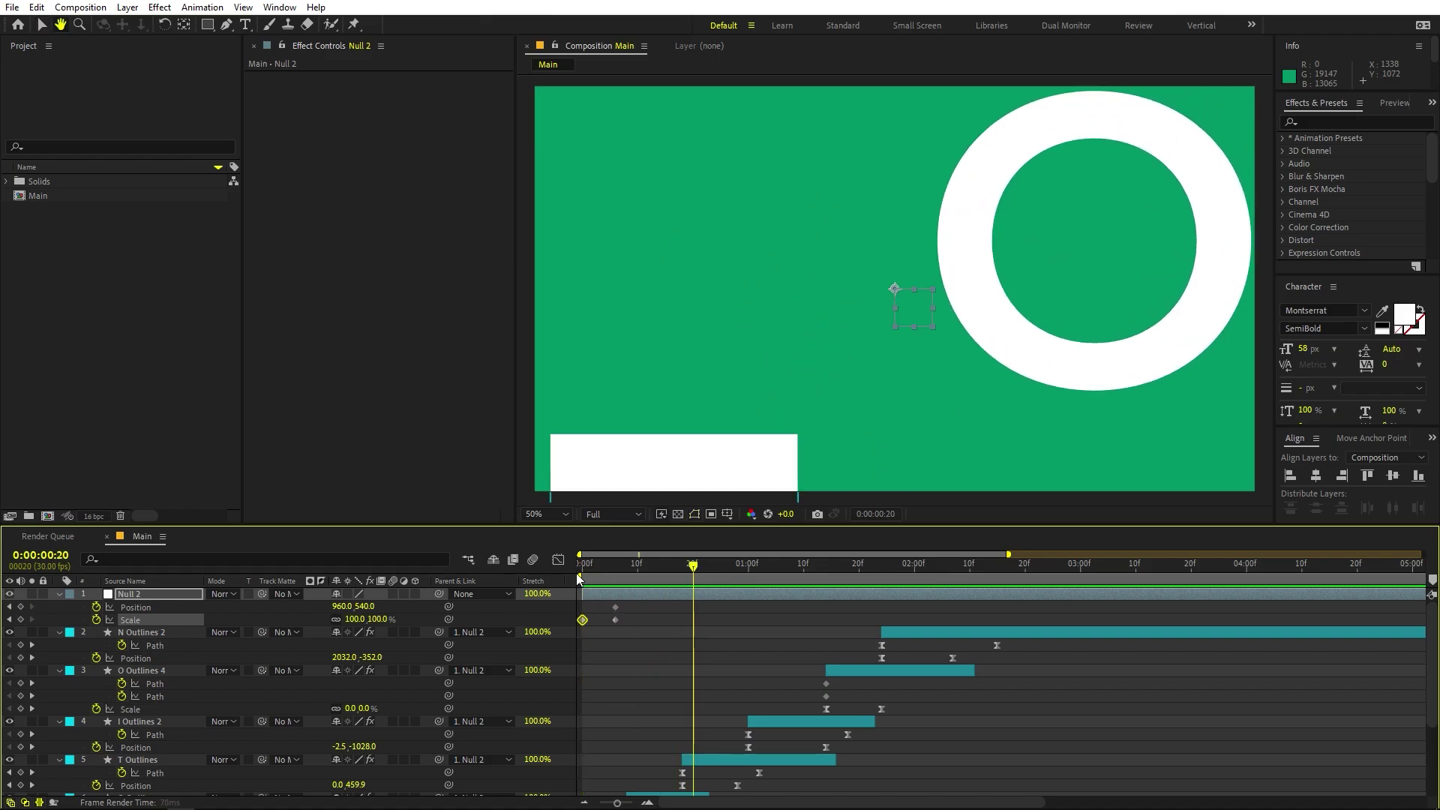
pyautogui.press('space')
# Shift the null to Position 592, 556 at frame 0 and play back the move
pyautogui.scroll(-6, 842, 334)
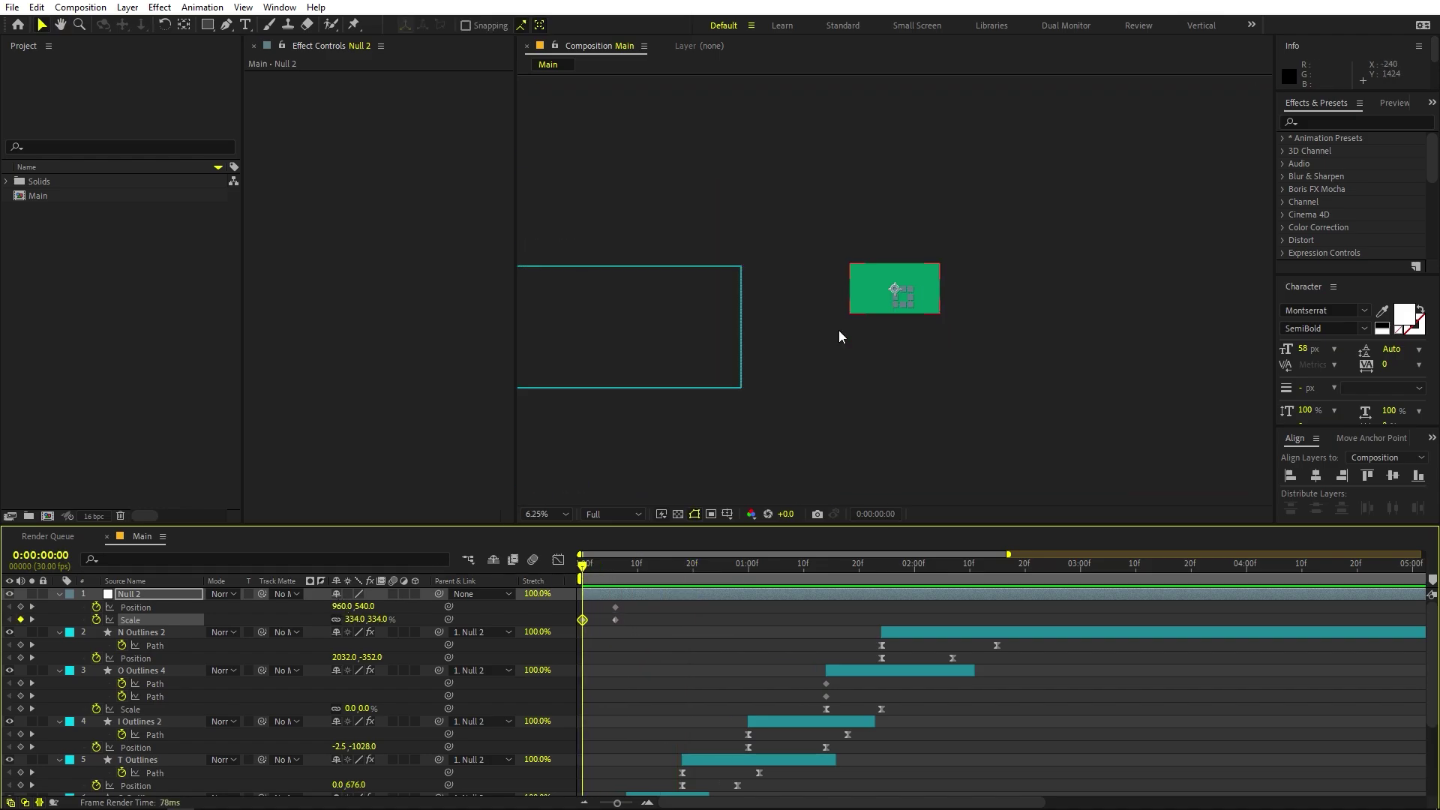
pyautogui.scroll(2, 842, 335)
pyautogui.scroll(-2, 892, 303)
pyautogui.moveTo(895, 292); pyautogui.dragTo(877, 291)
pyautogui.press('space')
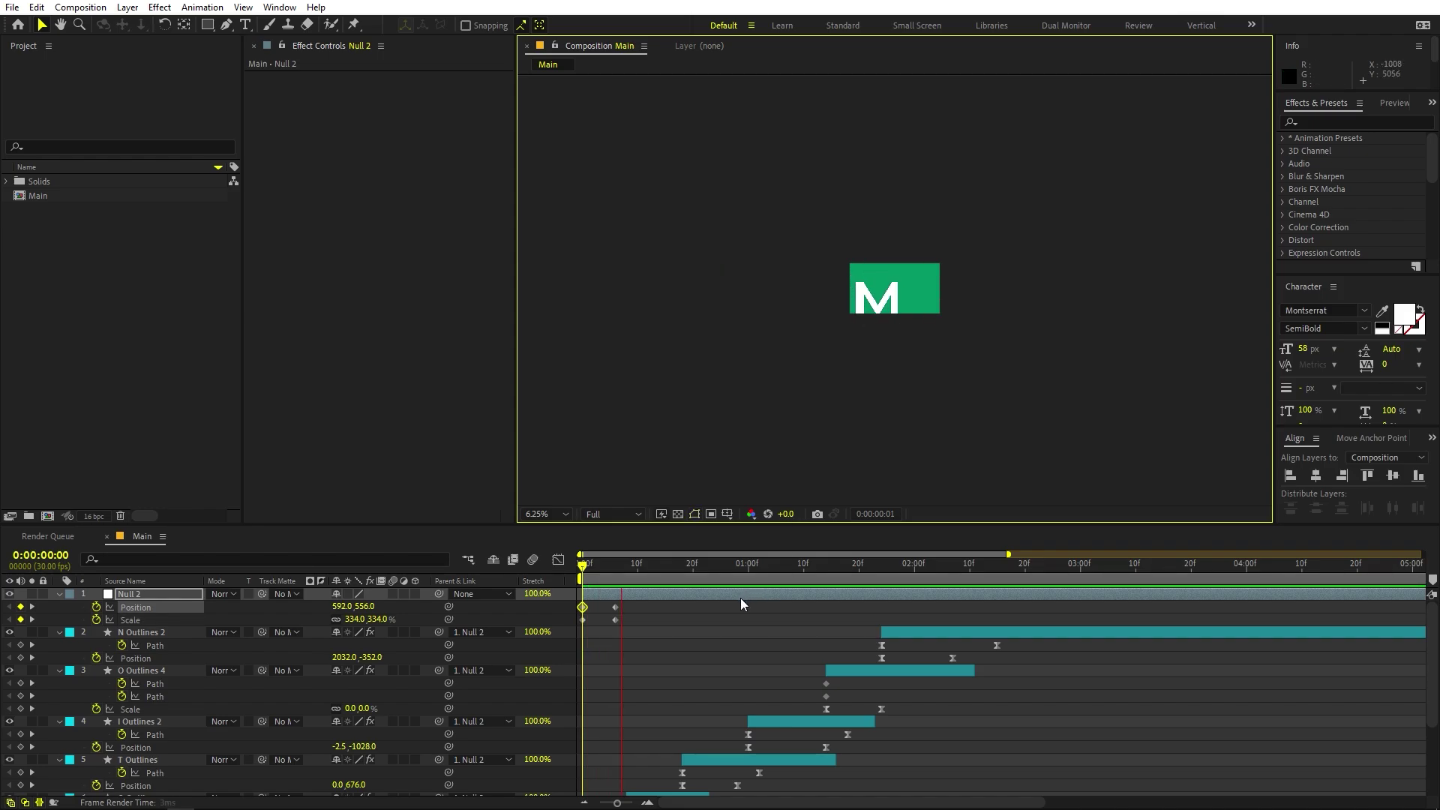
pyautogui.press('space')
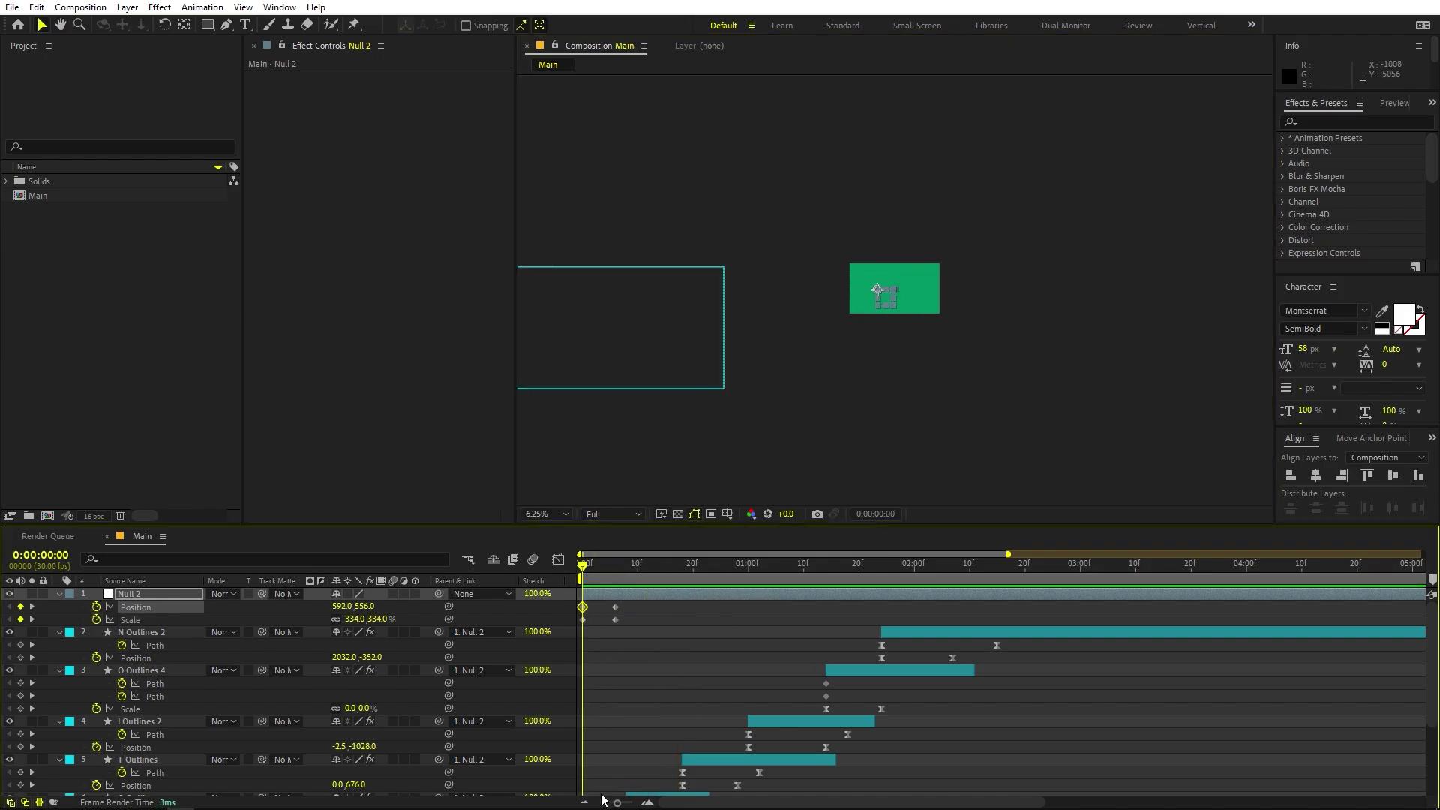
# Easy Ease the null's Position and Scale keyframes at frames 0 and 6
pyautogui.moveTo(617, 803); pyautogui.dragTo(628, 804)
pyautogui.moveTo(587, 568); pyautogui.dragTo(465, 629)
pyautogui.scroll(2, 940, 360)
pyautogui.press('F9')
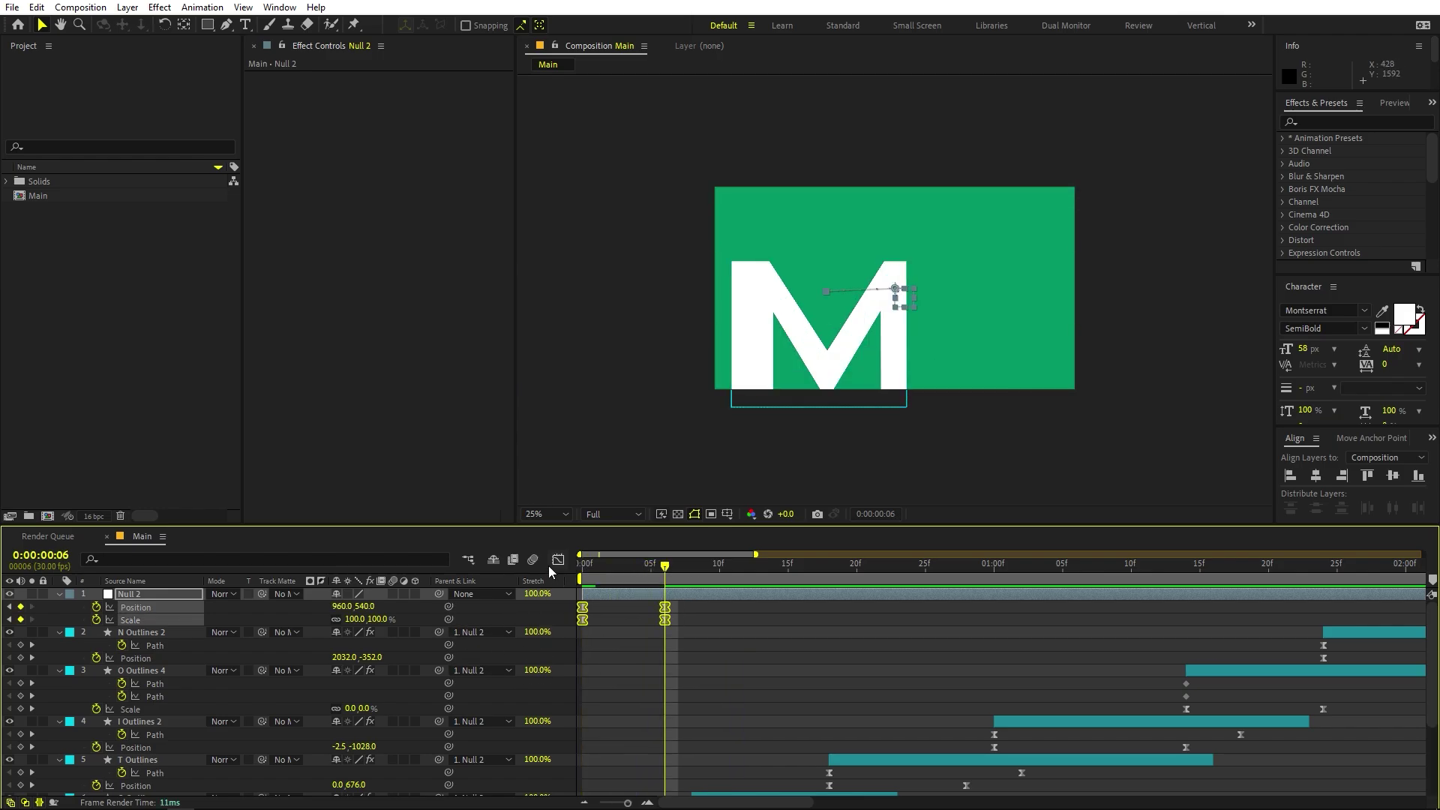
# Lengthen the easing of the null's Position and Scale keyframes in the speed graph for a sharper mid-move peak, and play back
pyautogui.click(559, 560)
pyautogui.moveTo(717, 677); pyautogui.dragTo(578, 738)
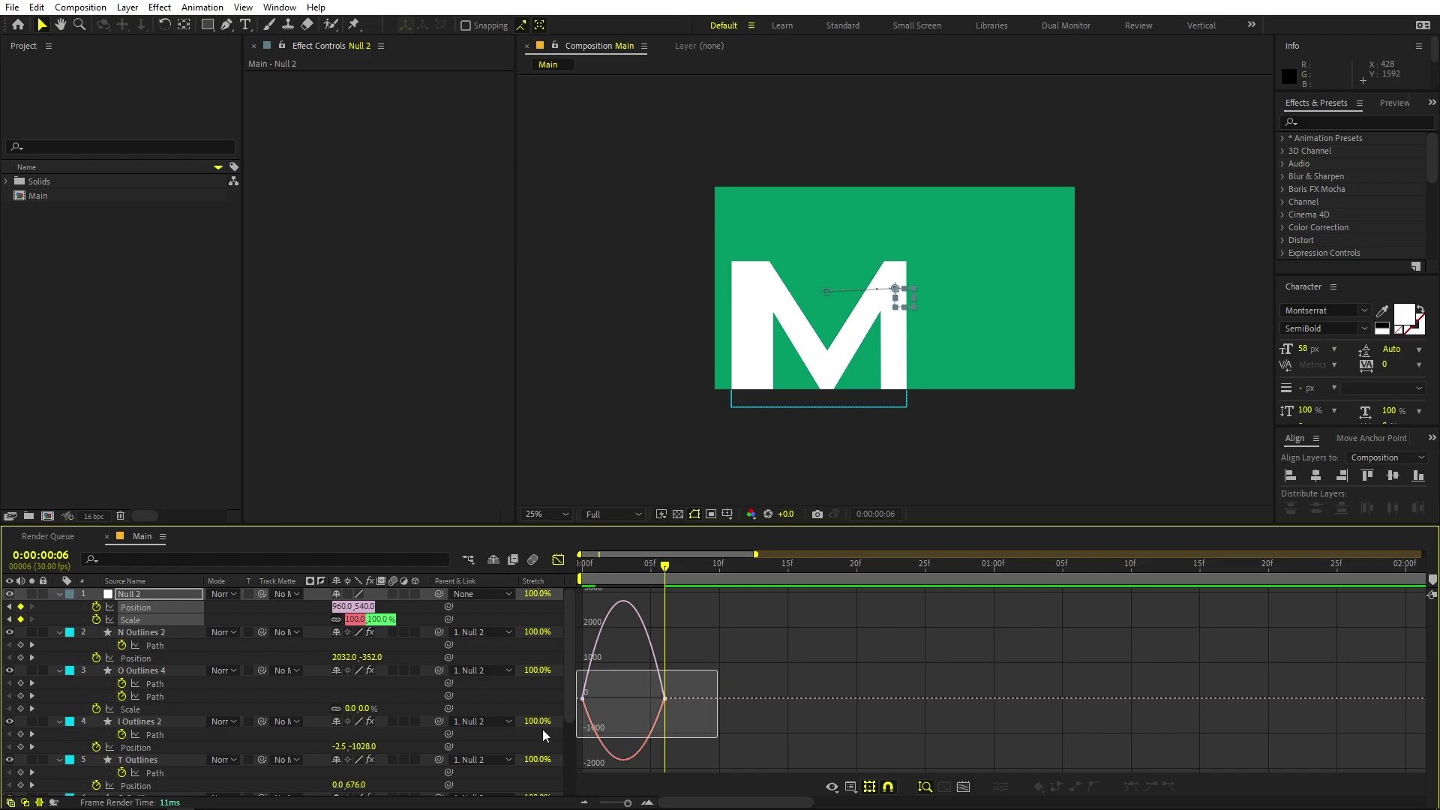
pyautogui.moveTo(650, 698); pyautogui.dragTo(605, 699)
pyautogui.press('space')
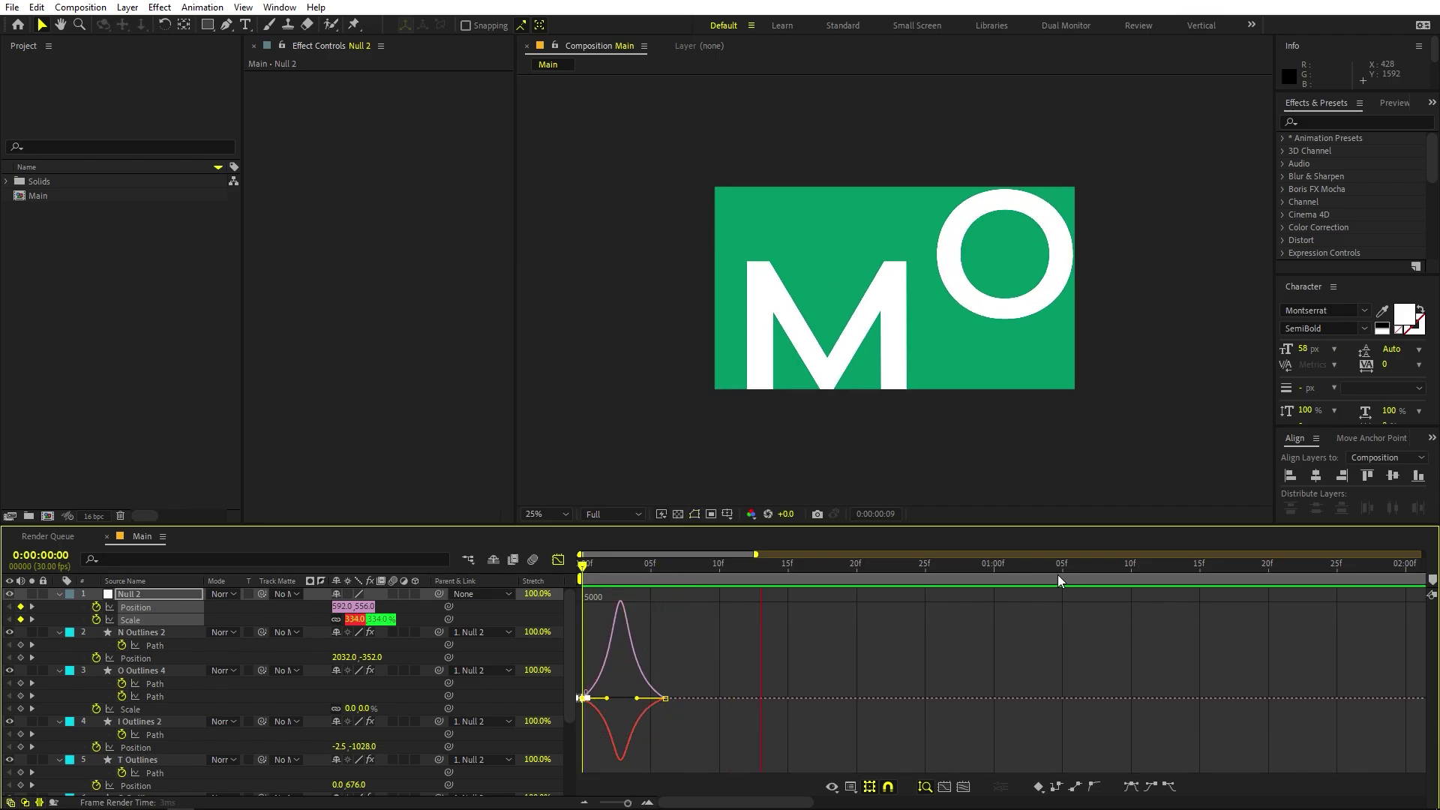
pyautogui.press('space')
# Fit the composition view up to 100% and close the Graph Editor
pyautogui.click(553, 515)
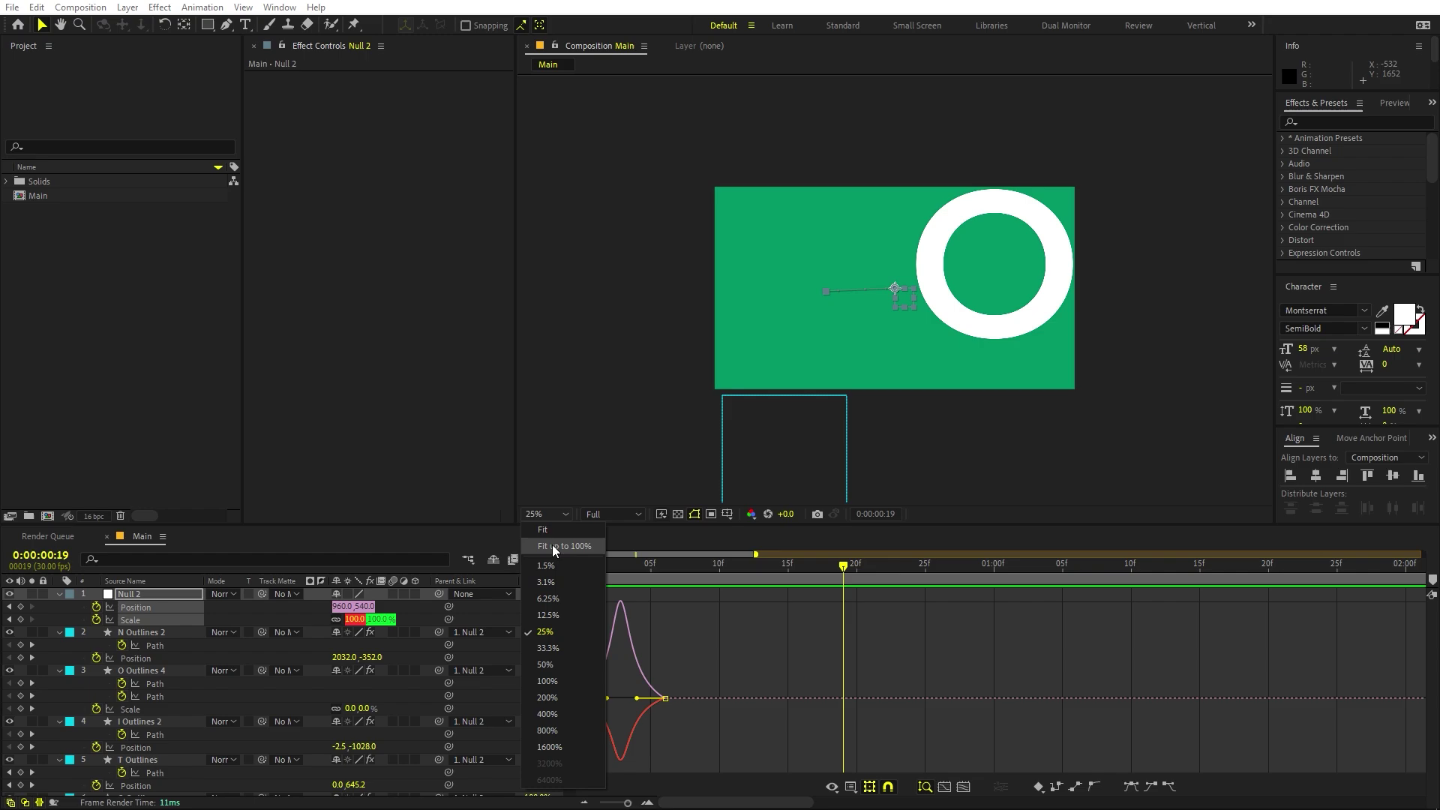
pyautogui.click(552, 546)
pyautogui.click(723, 666)
pyautogui.click(558, 559)
pyautogui.click(677, 624)
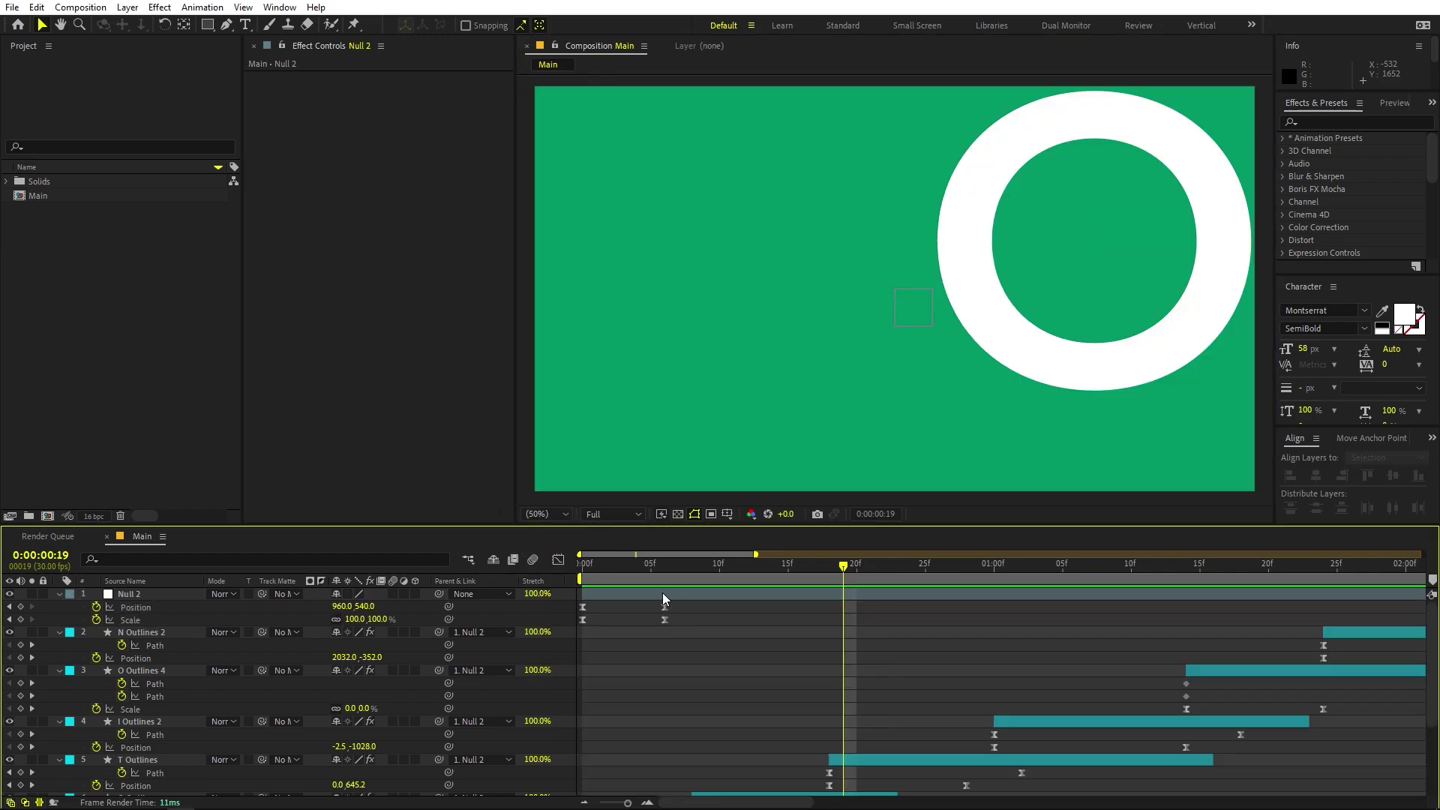
# Compare the M and O timing and move the null's final Position and Scale keyframes to frame 8
pyautogui.press('Home')
pyautogui.moveTo(577, 592); pyautogui.dragTo(698, 584)
pyautogui.scroll(-3, 790, 702)
pyautogui.scroll(3, 690, 571)
pyautogui.scroll(-3, 712, 579)
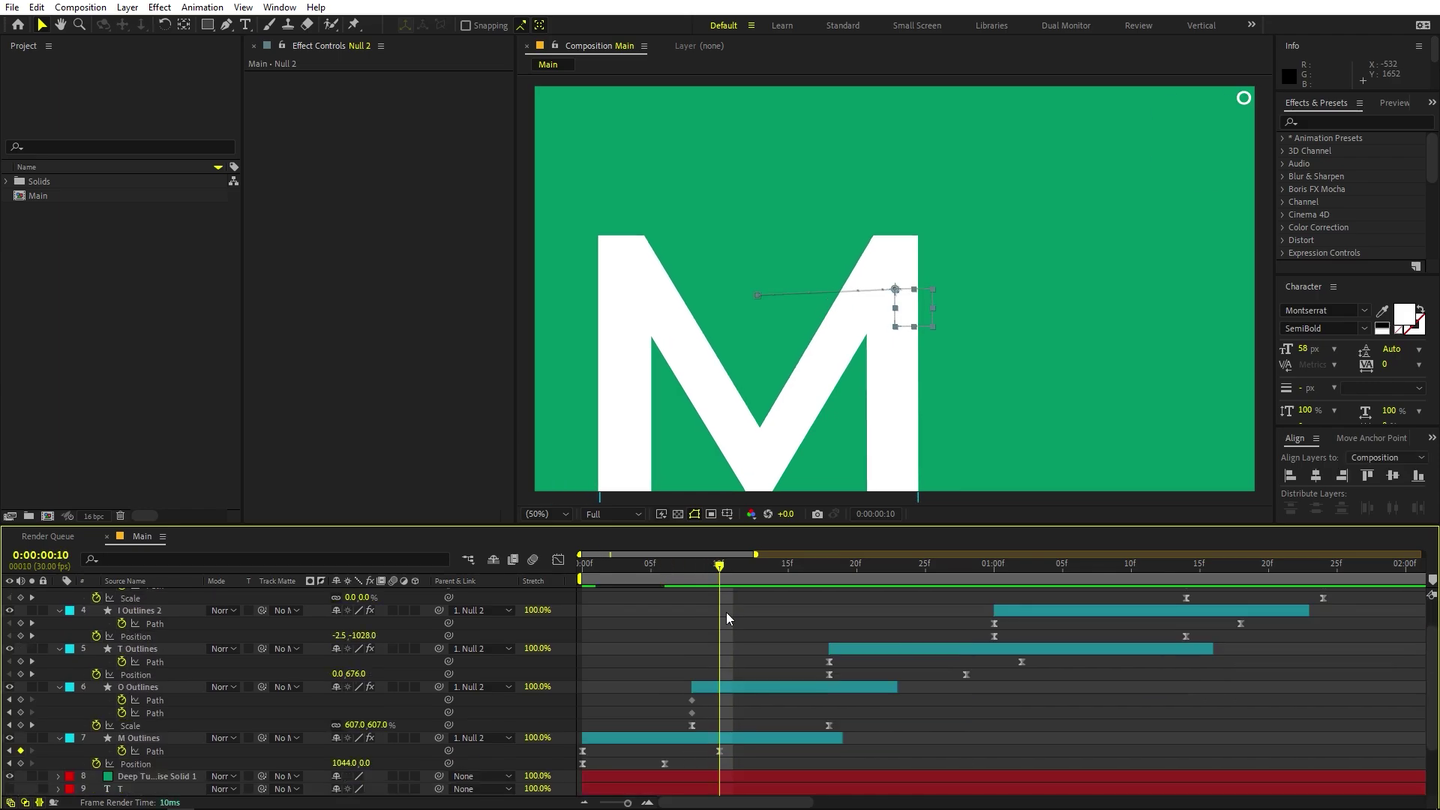
pyautogui.press('pagedown')
pyautogui.press('pageup')
pyautogui.press('pageup')
pyautogui.scroll(3, 697, 631)
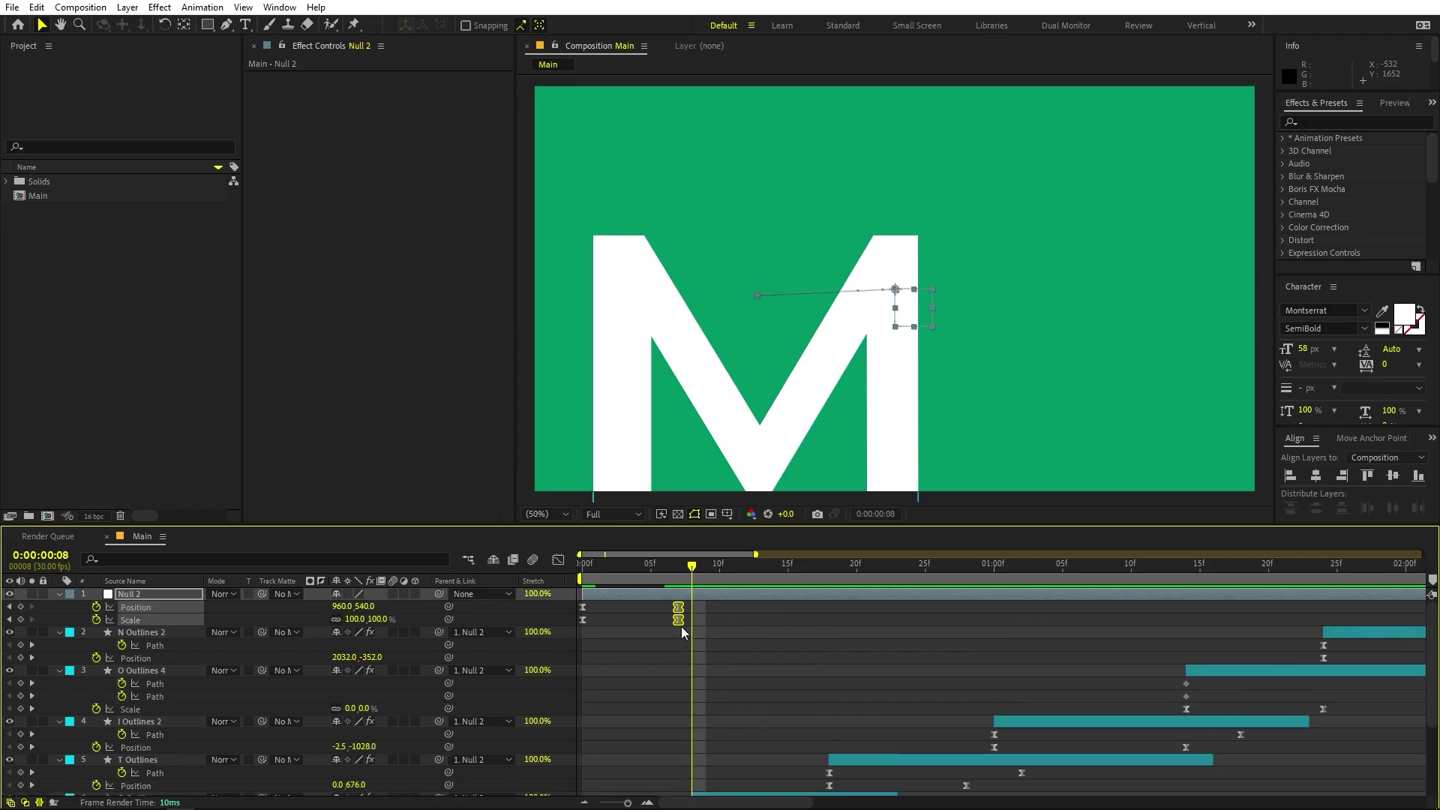
# At frame 18, scale the null to 119.1% and move it to Position 680, 652, and play back the animation
pyautogui.moveTo(691, 579); pyautogui.dragTo(829, 586)
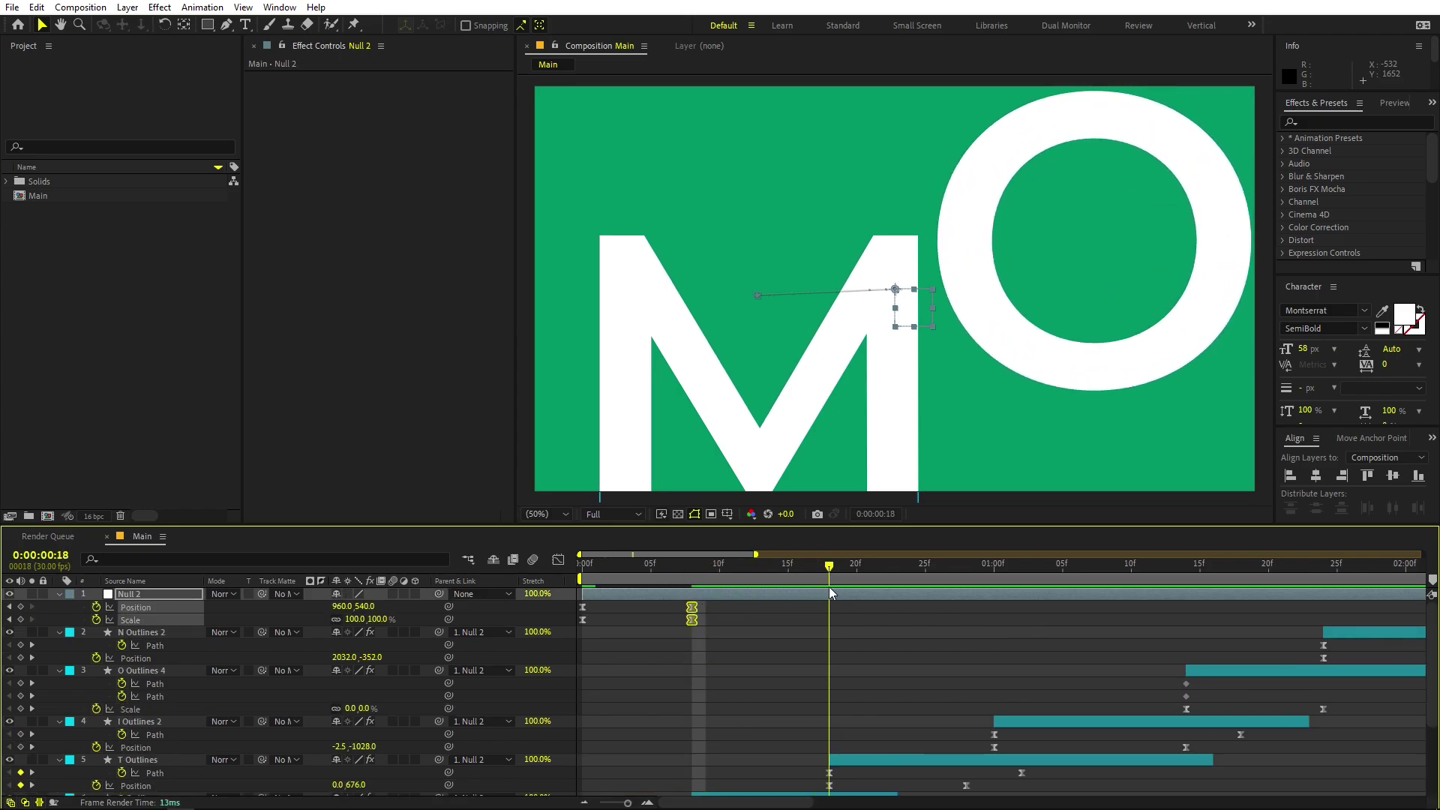
pyautogui.click(512, 658)
pyautogui.moveTo(352, 620); pyautogui.dragTo(367, 619)
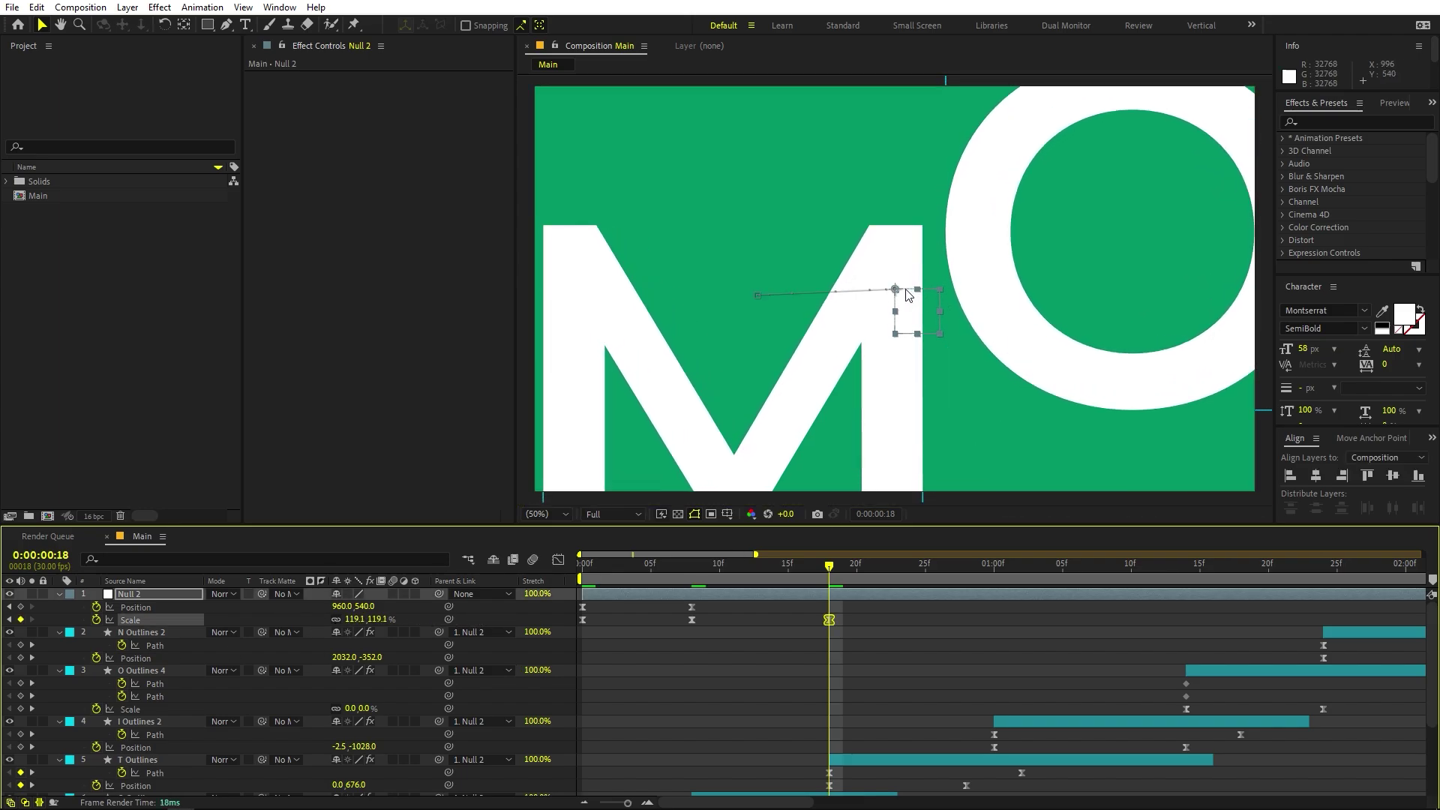
pyautogui.moveTo(896, 293); pyautogui.dragTo(789, 336)
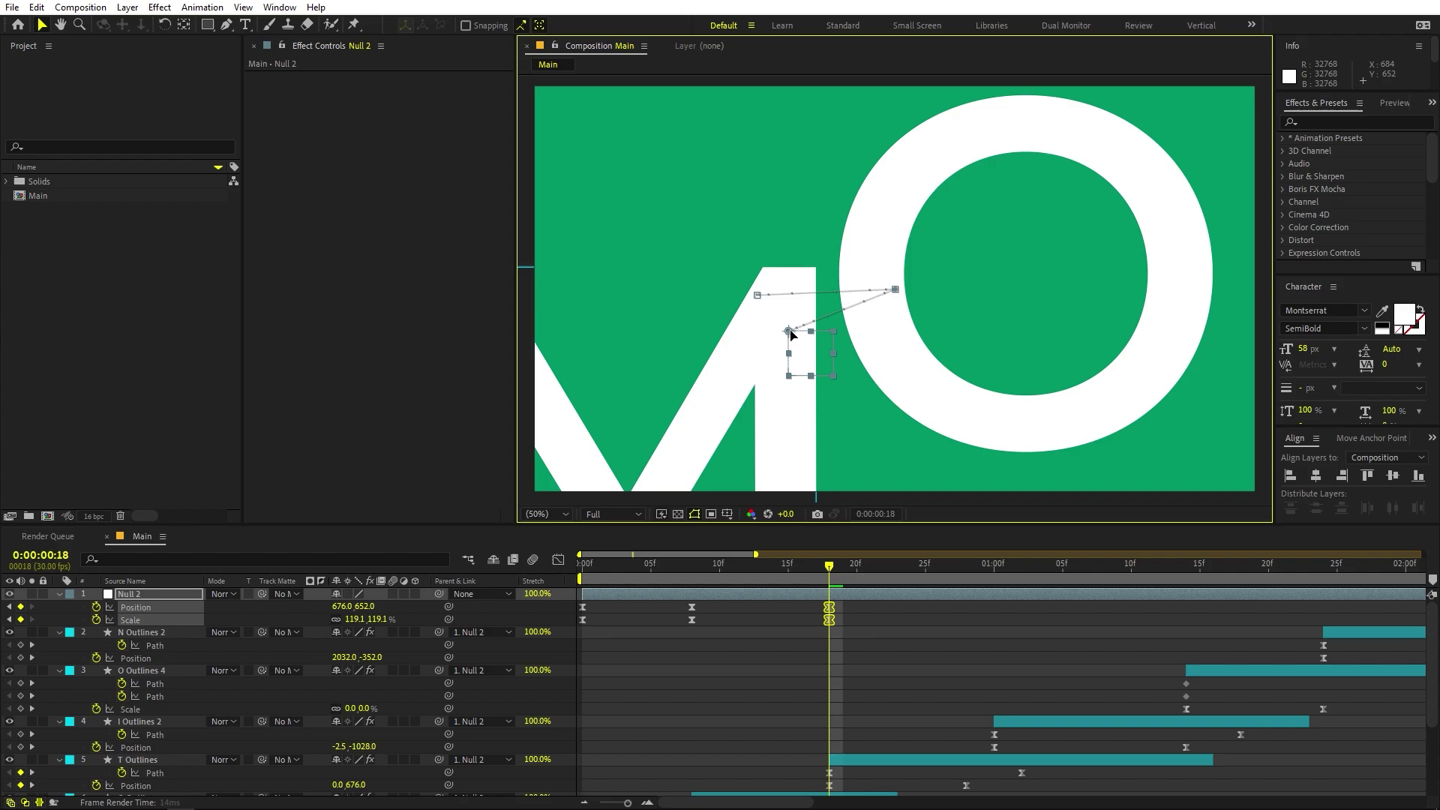
pyautogui.press('Home')
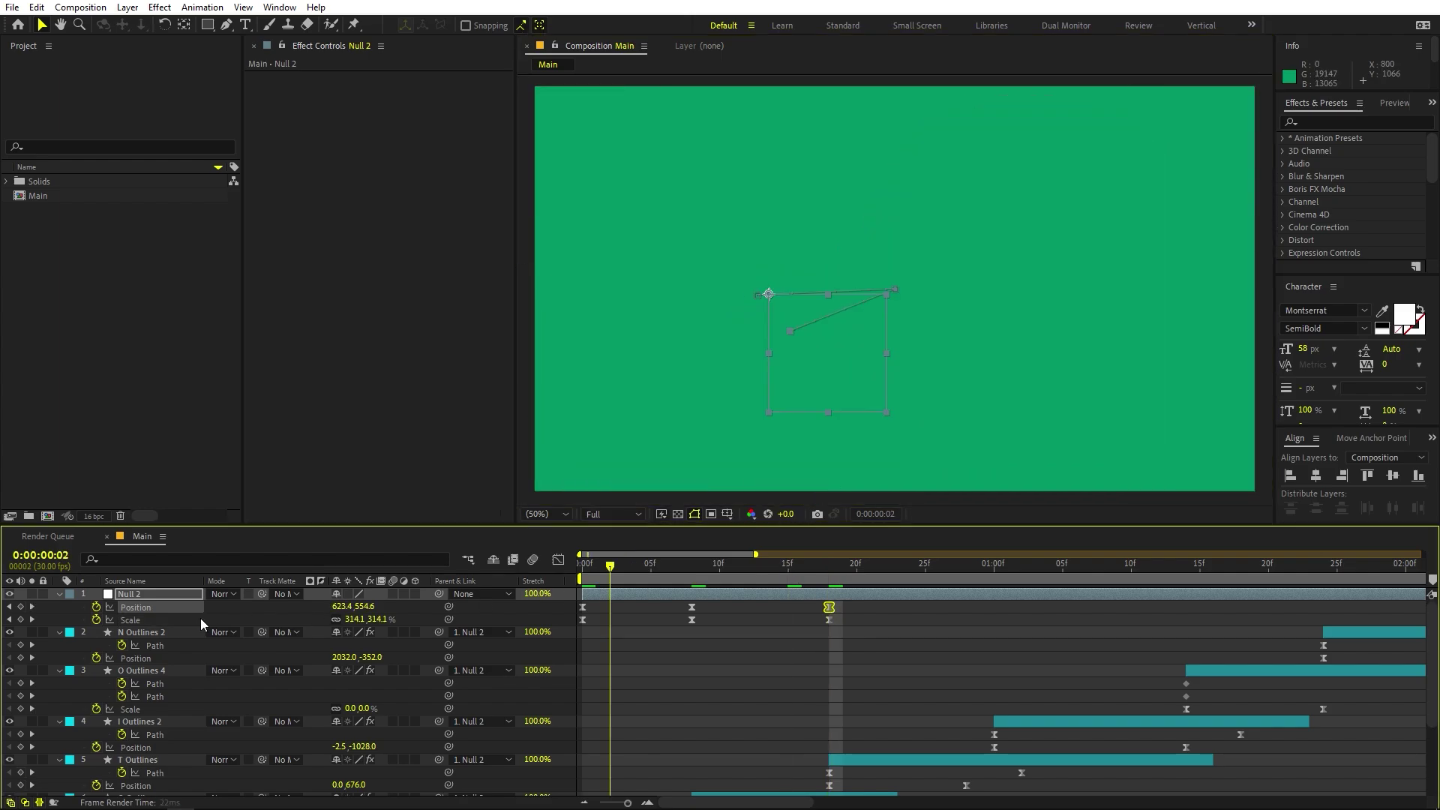
pyautogui.press('space')
# At frame 18, set the null's Scale to 148.6% and Position to 619, 652, and adjust its keyframes' easing in the speed graph
pyautogui.moveTo(703, 571); pyautogui.dragTo(829, 569)
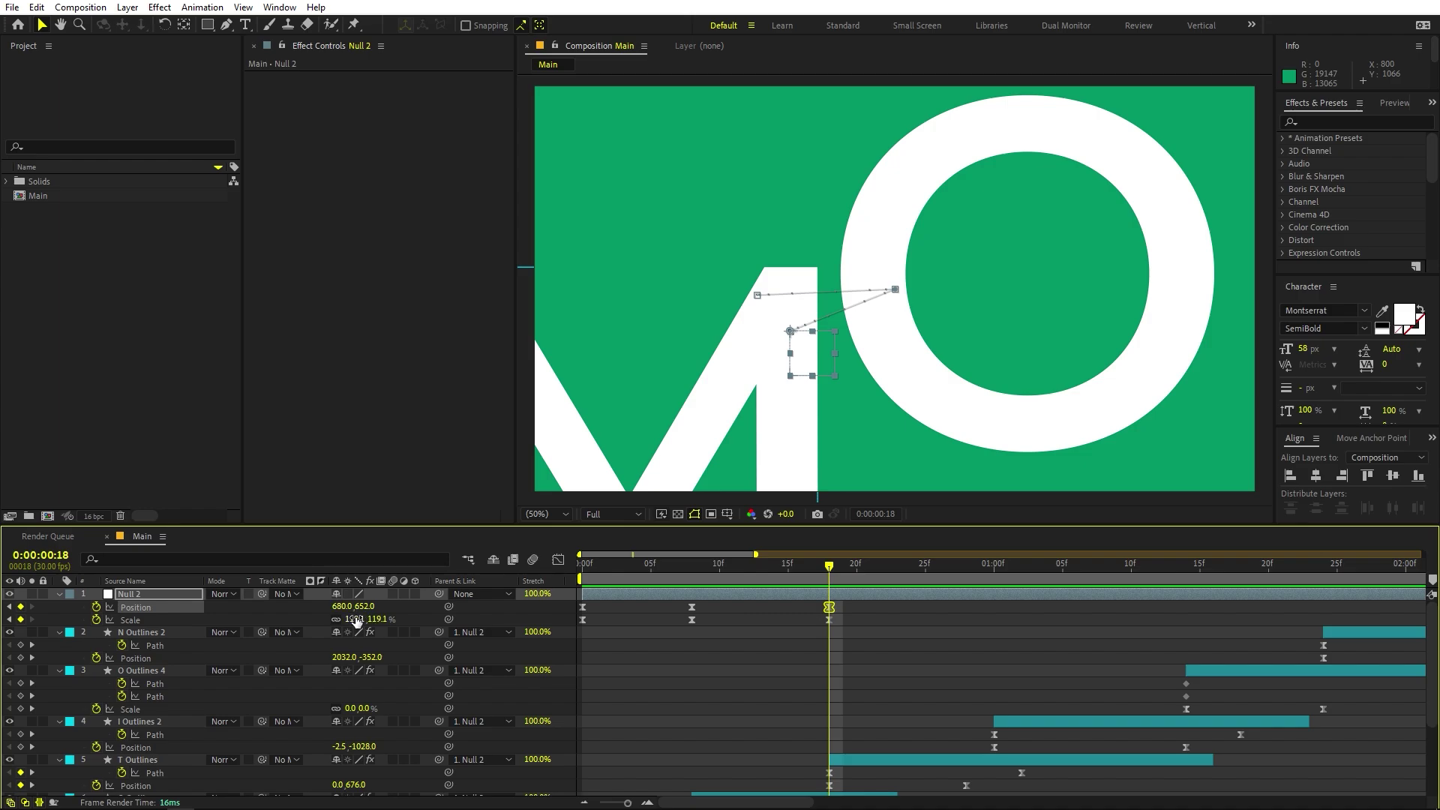
pyautogui.moveTo(357, 620); pyautogui.dragTo(294, 608)
pyautogui.moveTo(856, 612); pyautogui.dragTo(674, 623)
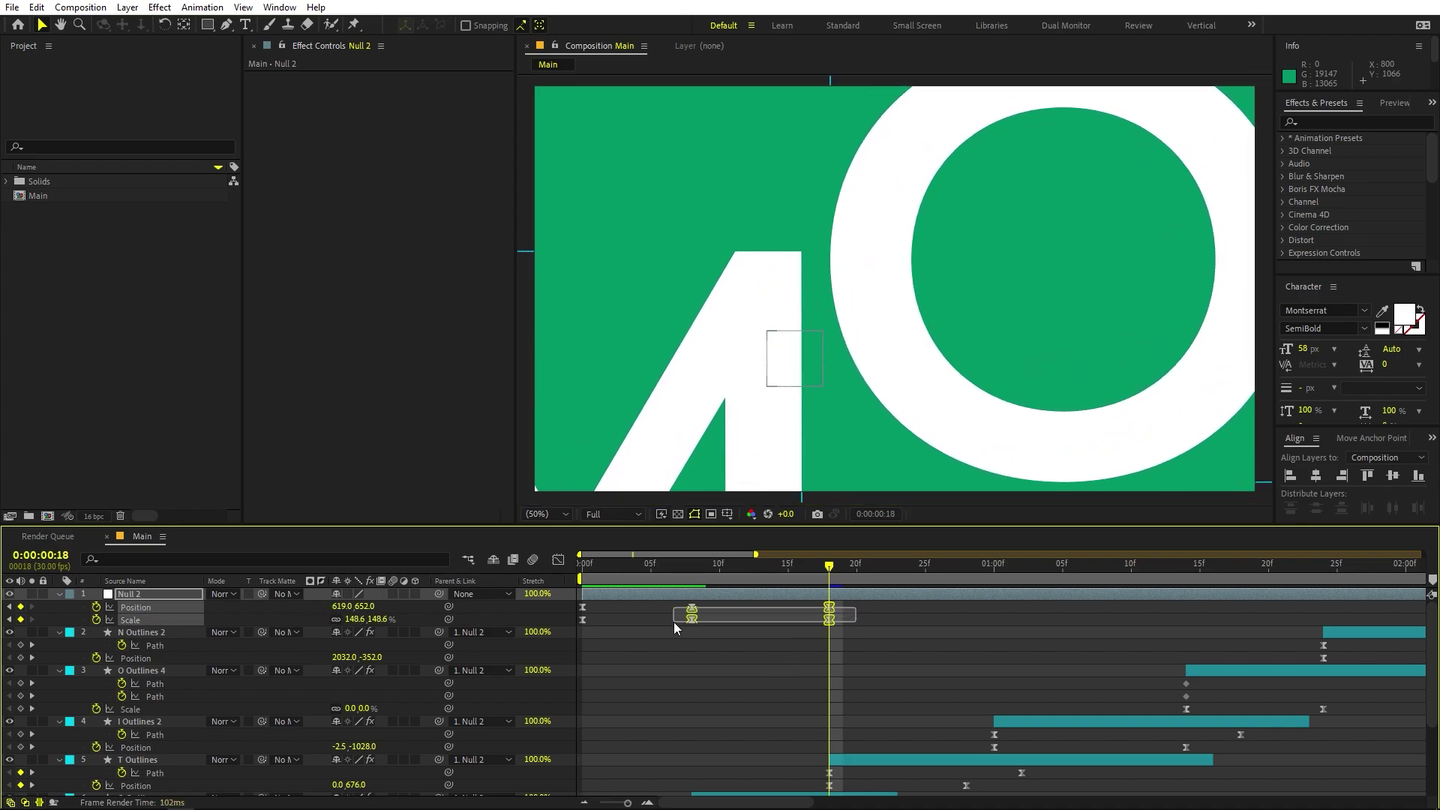
pyautogui.click(555, 559)
pyautogui.moveTo(937, 678); pyautogui.dragTo(610, 690)
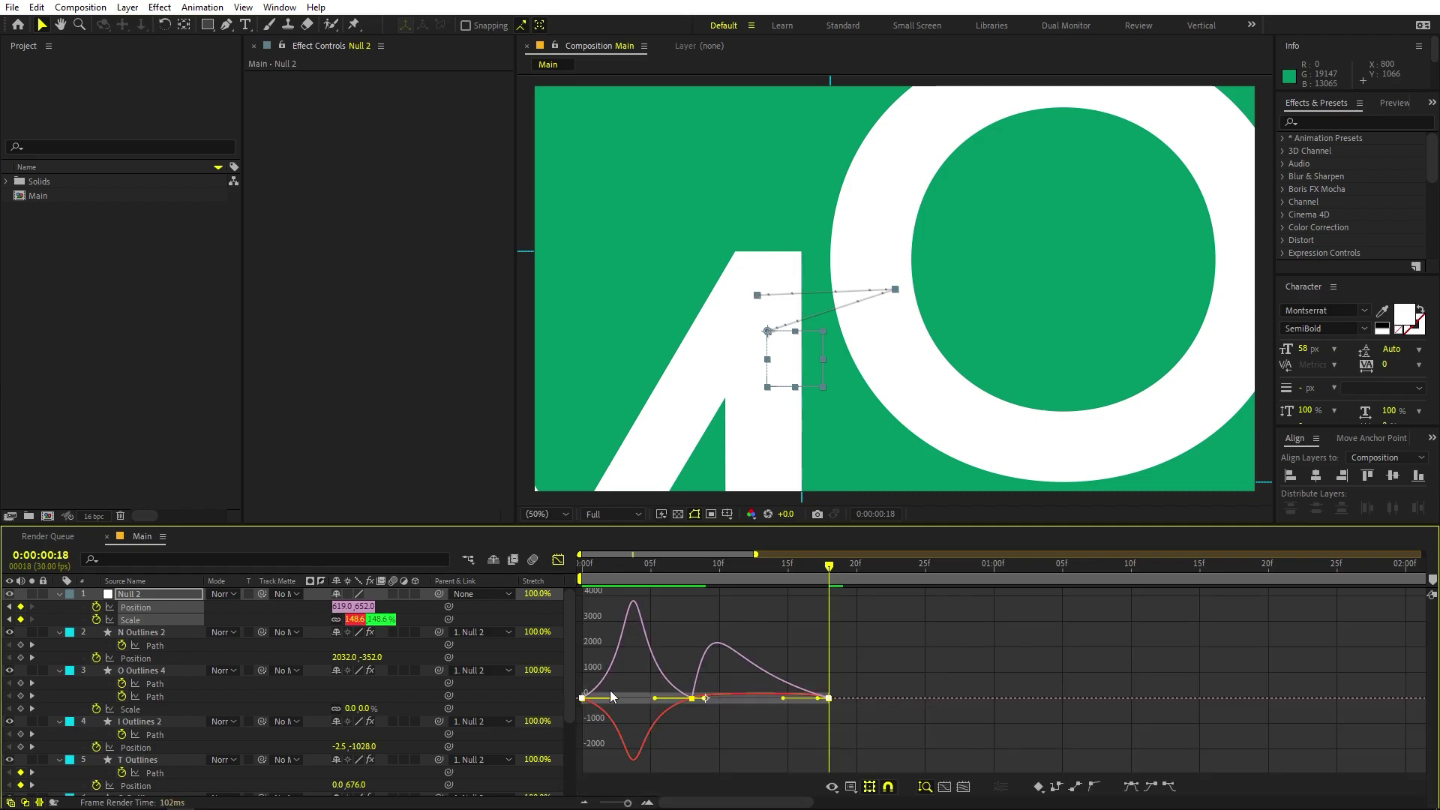
pyautogui.click(555, 559)
pyautogui.click(738, 669)
# At 0:00:01:00, keyframe the null's Scale at 117.8% and move it to Position 1313, 434 to frame the T
pyautogui.moveTo(722, 567); pyautogui.dragTo(983, 616)
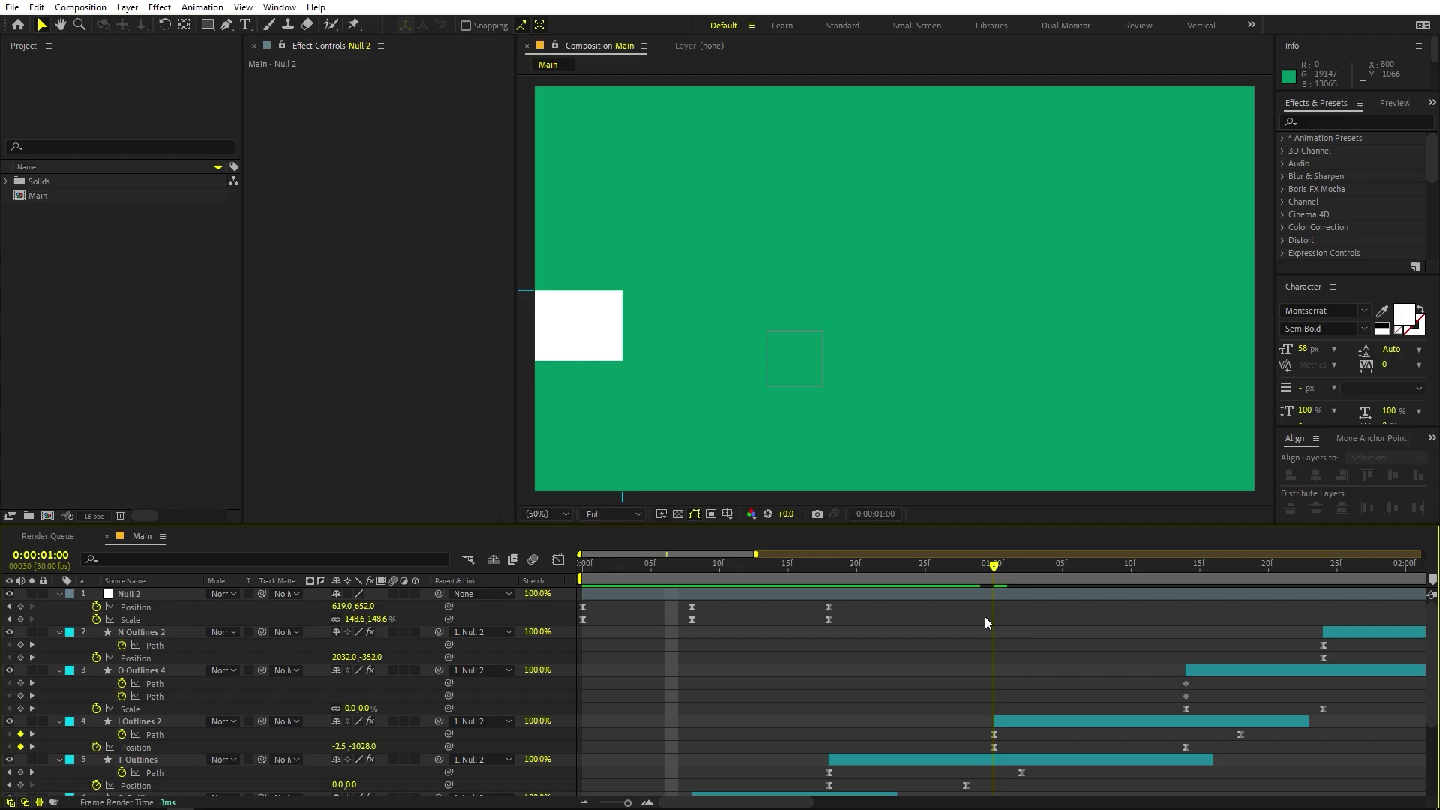
pyautogui.click(187, 600)
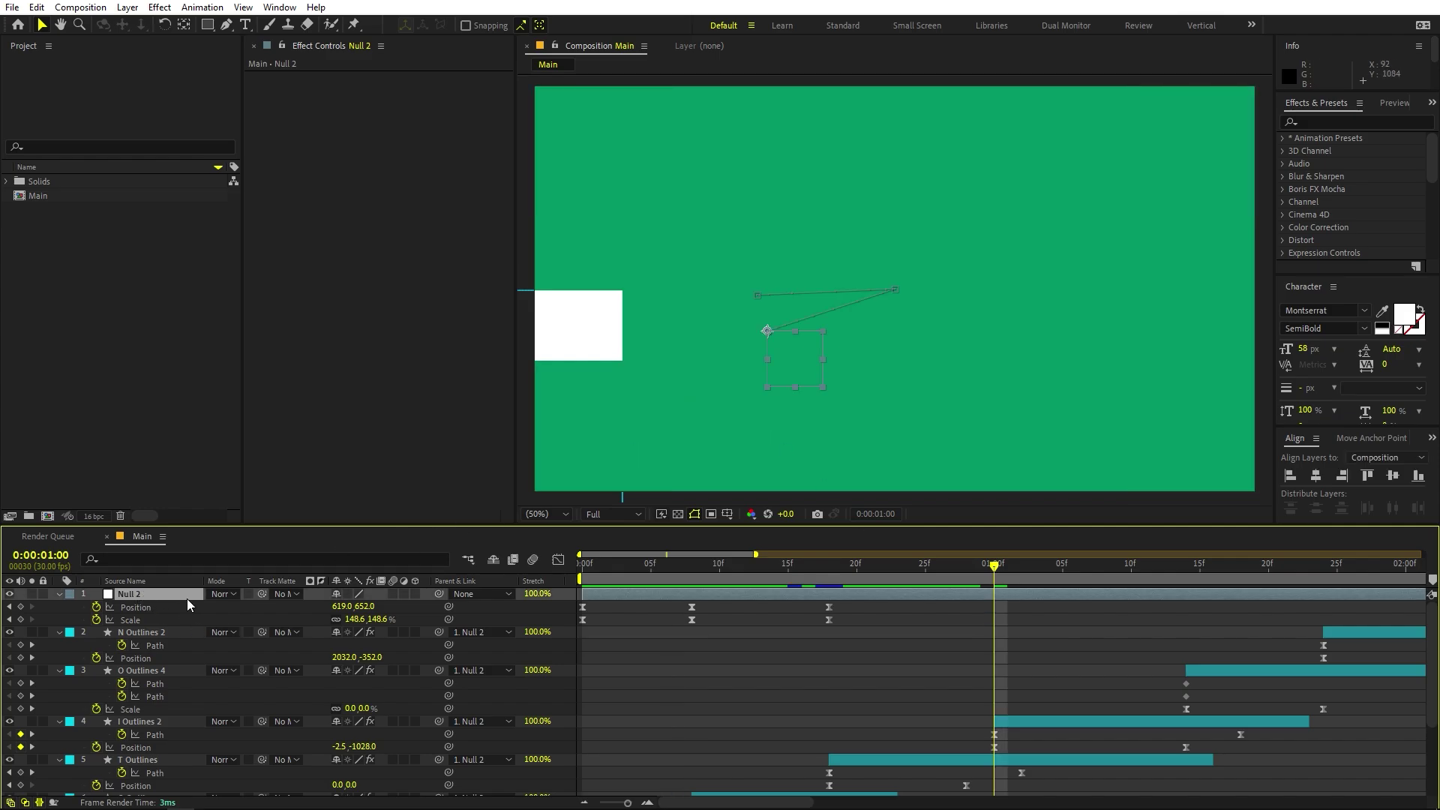
pyautogui.moveTo(348, 619); pyautogui.dragTo(312, 543)
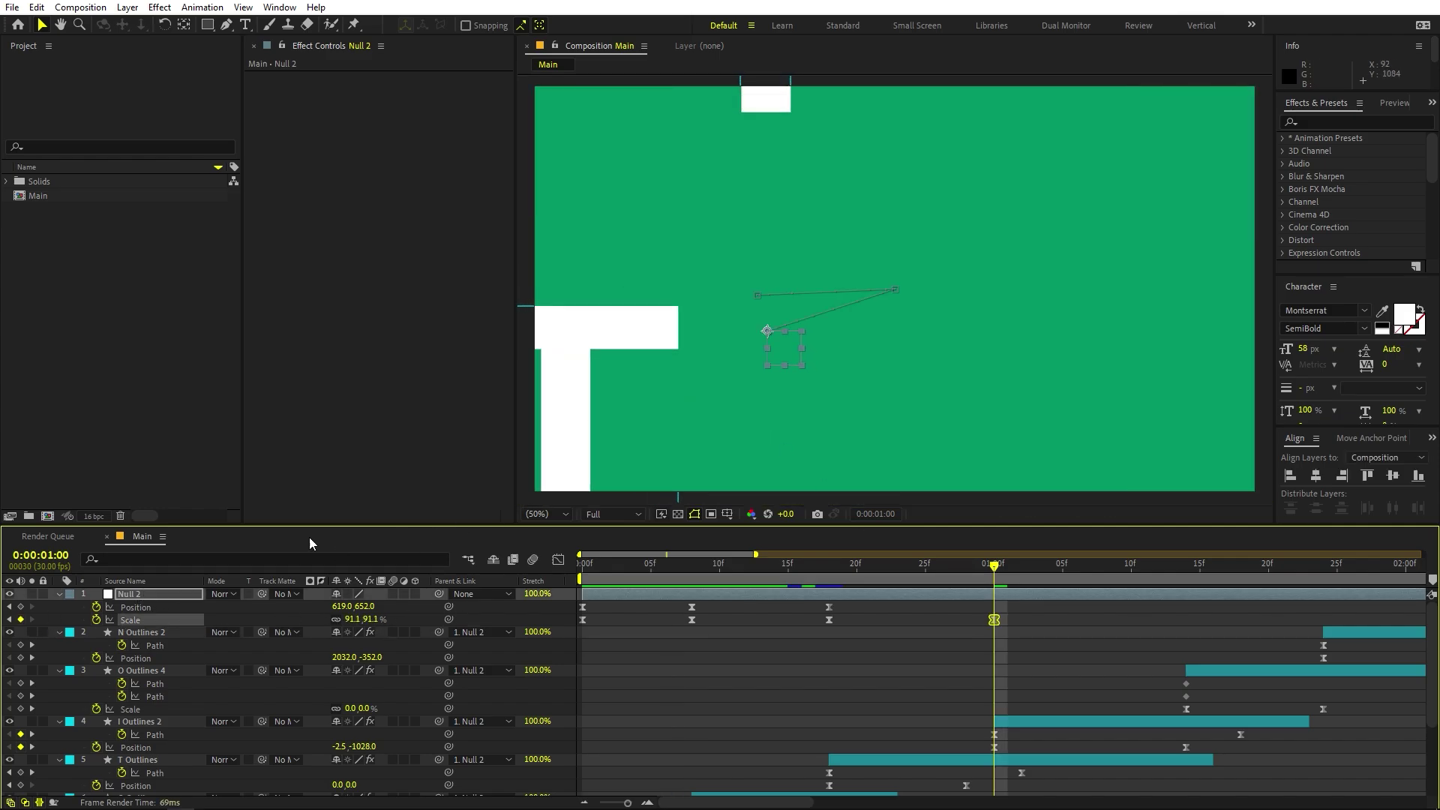
pyautogui.moveTo(353, 622); pyautogui.dragTo(373, 622)
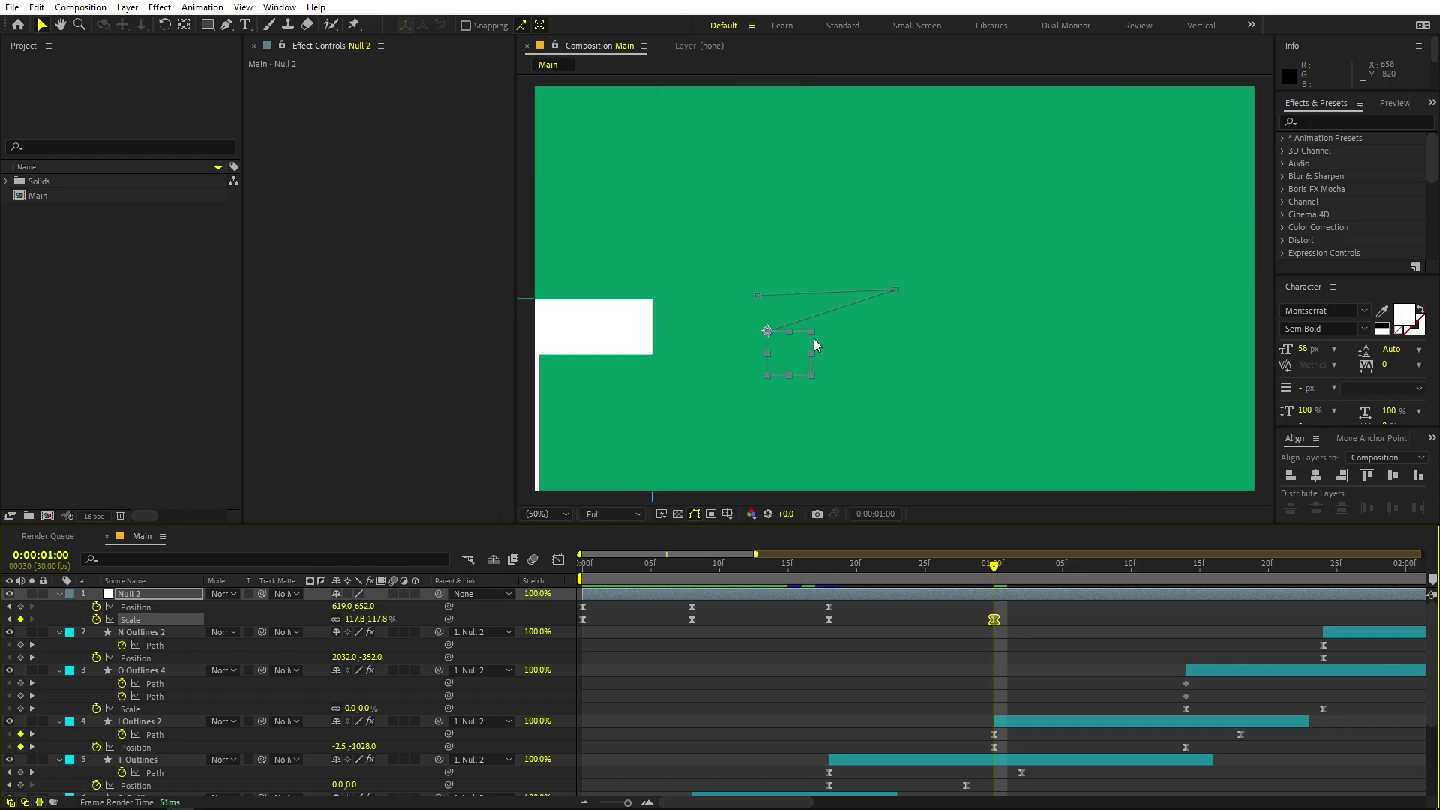
pyautogui.click(768, 331)
pyautogui.moveTo(768, 334); pyautogui.dragTo(1028, 253)
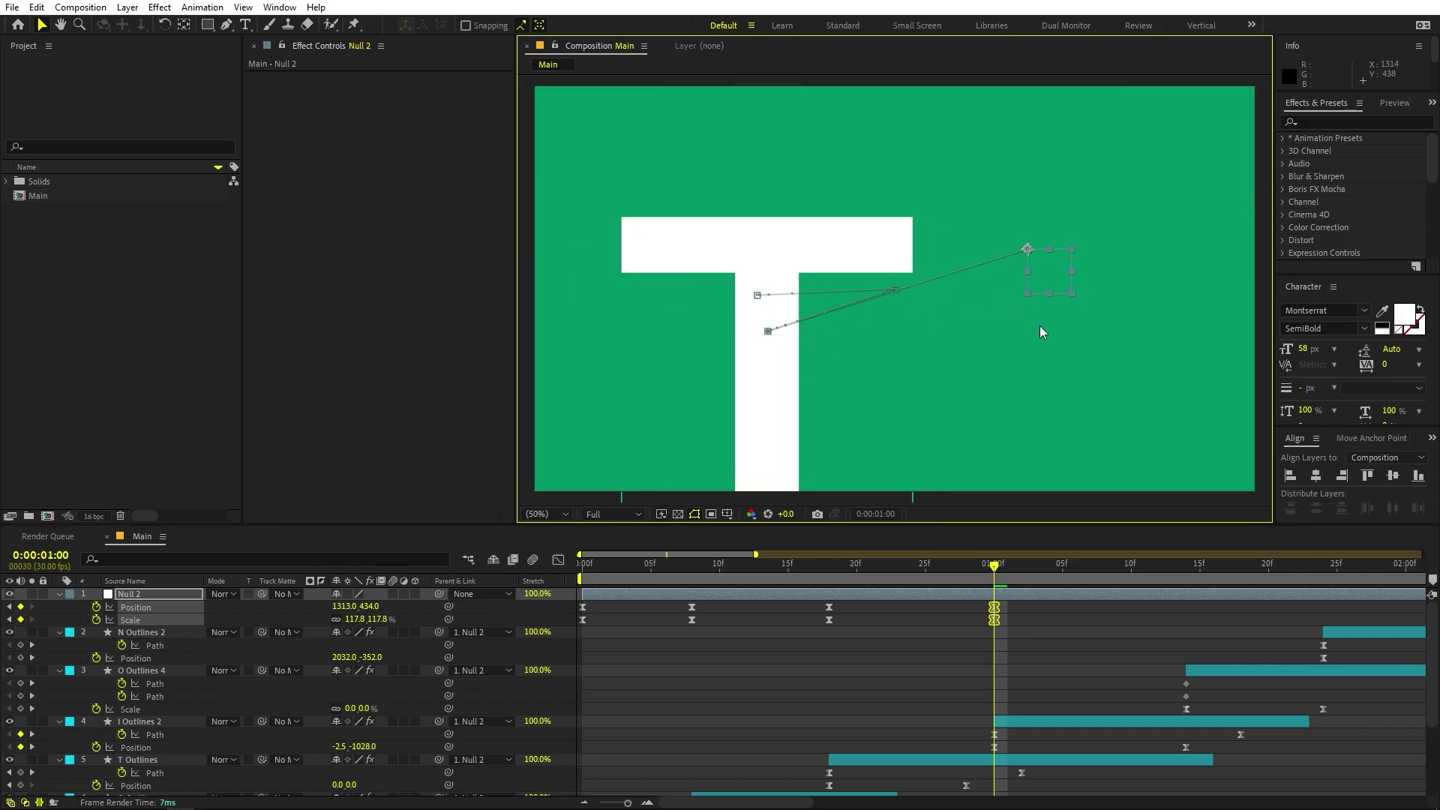
# At 0:00:01:14, keyframe the null's Scale at 106.1% and move it to Position 935, 580 to centre the I
pyautogui.moveTo(1033, 574); pyautogui.dragTo(1183, 587)
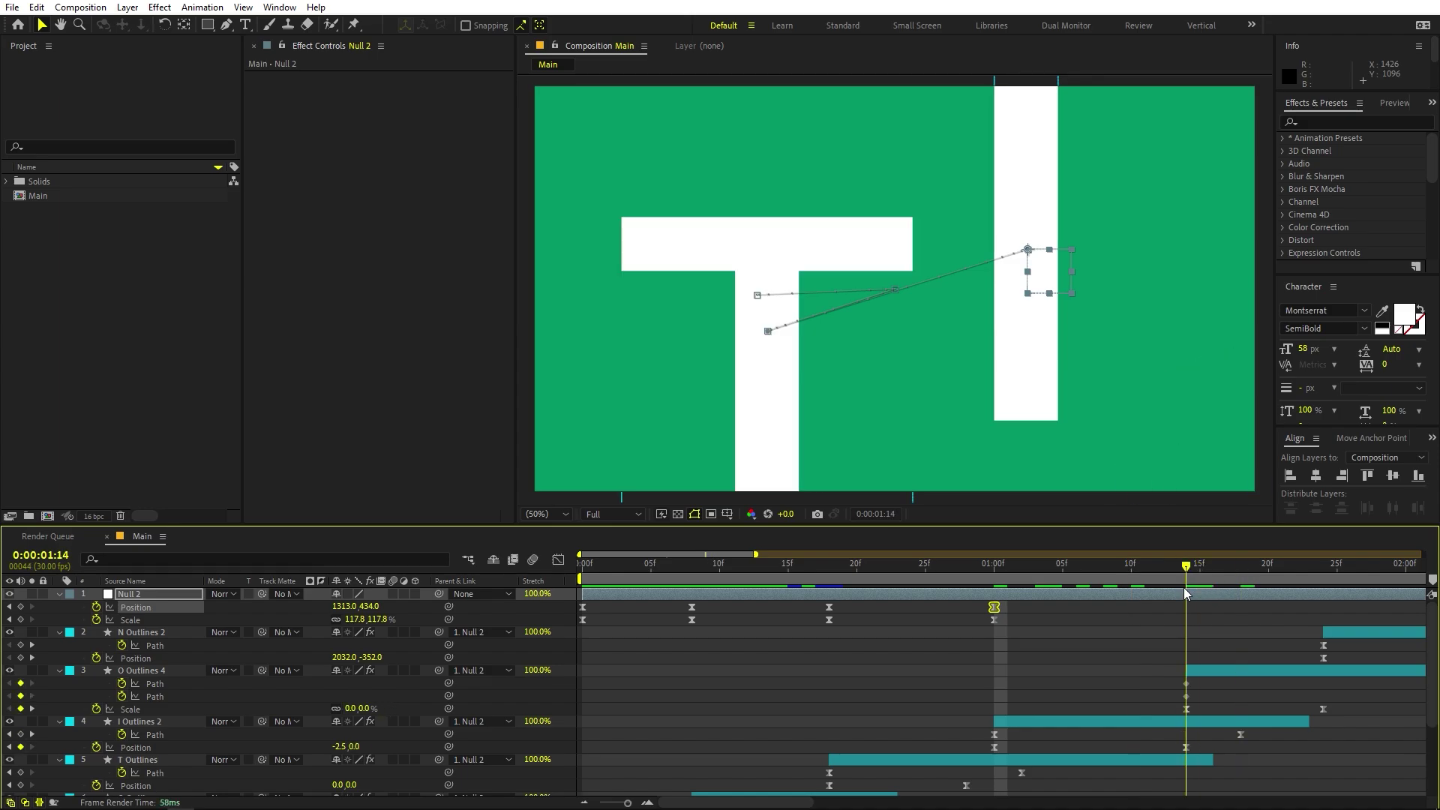
pyautogui.moveTo(349, 618); pyautogui.dragTo(318, 632)
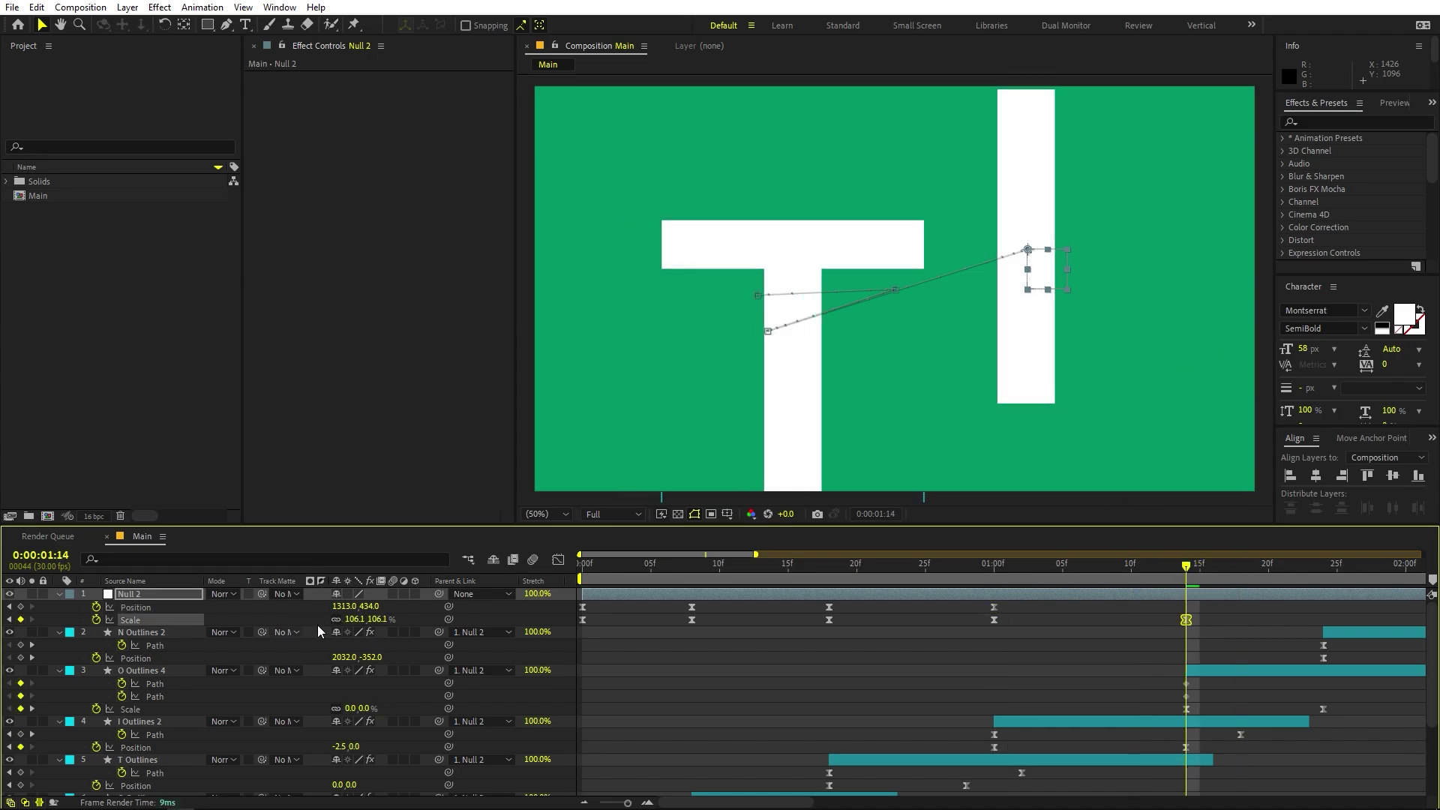
pyautogui.moveTo(1024, 252); pyautogui.dragTo(886, 306)
# At 0:00:01:22, scale the null to 165.4% and move it to Position 453, 34 to bring the second O into frame
pyautogui.moveTo(1230, 577); pyautogui.dragTo(1288, 591)
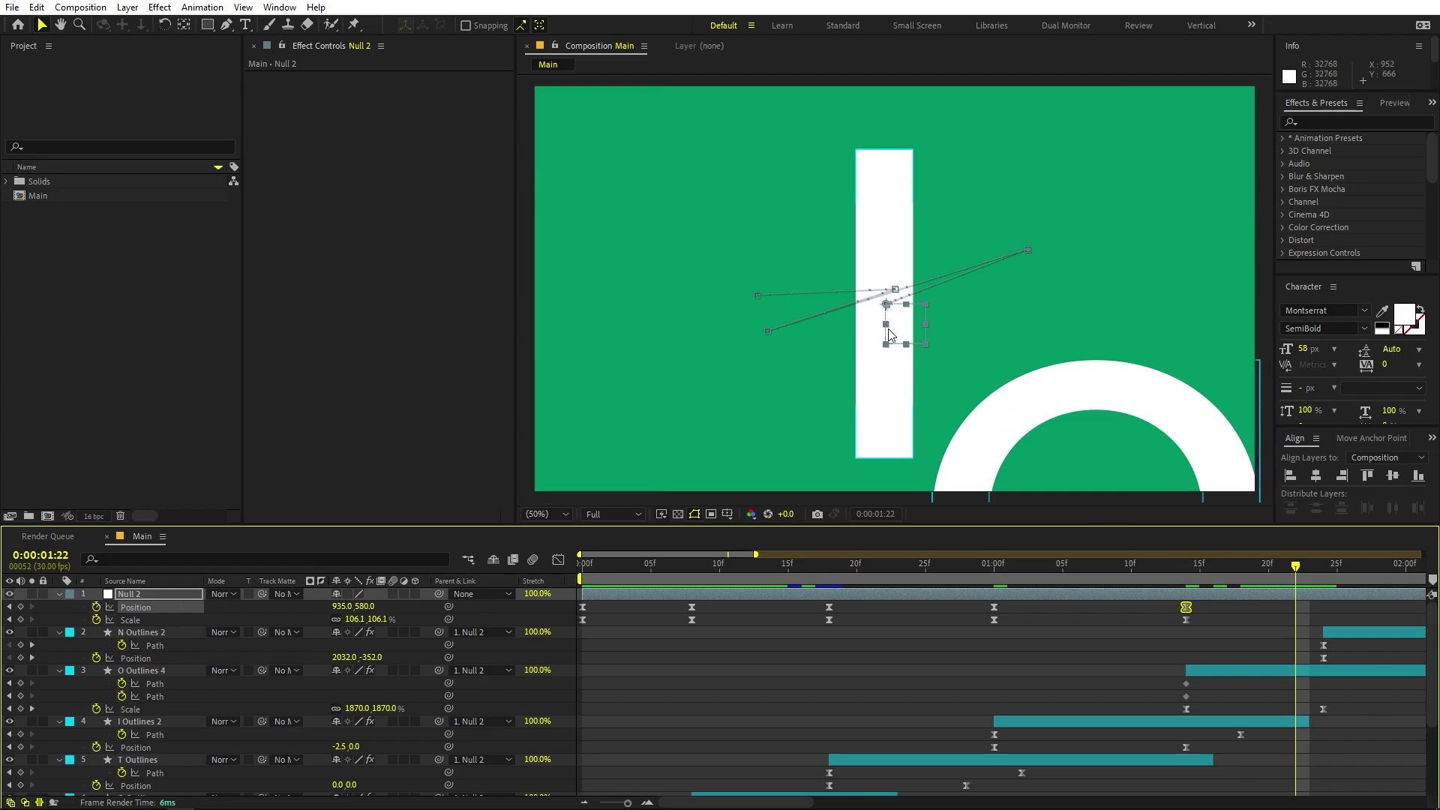
pyautogui.moveTo(886, 306); pyautogui.dragTo(764, 151)
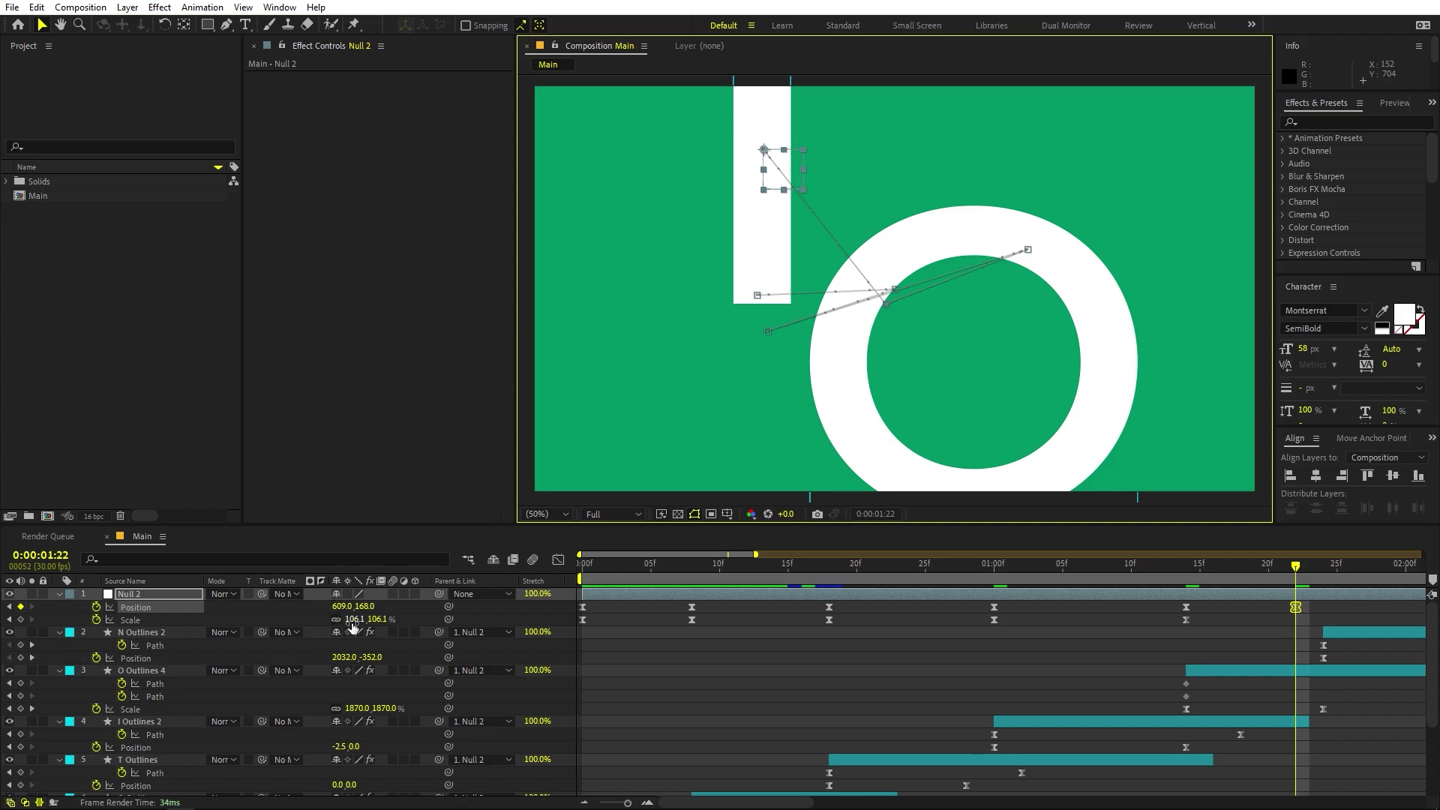
pyautogui.moveTo(353, 627); pyautogui.dragTo(367, 627)
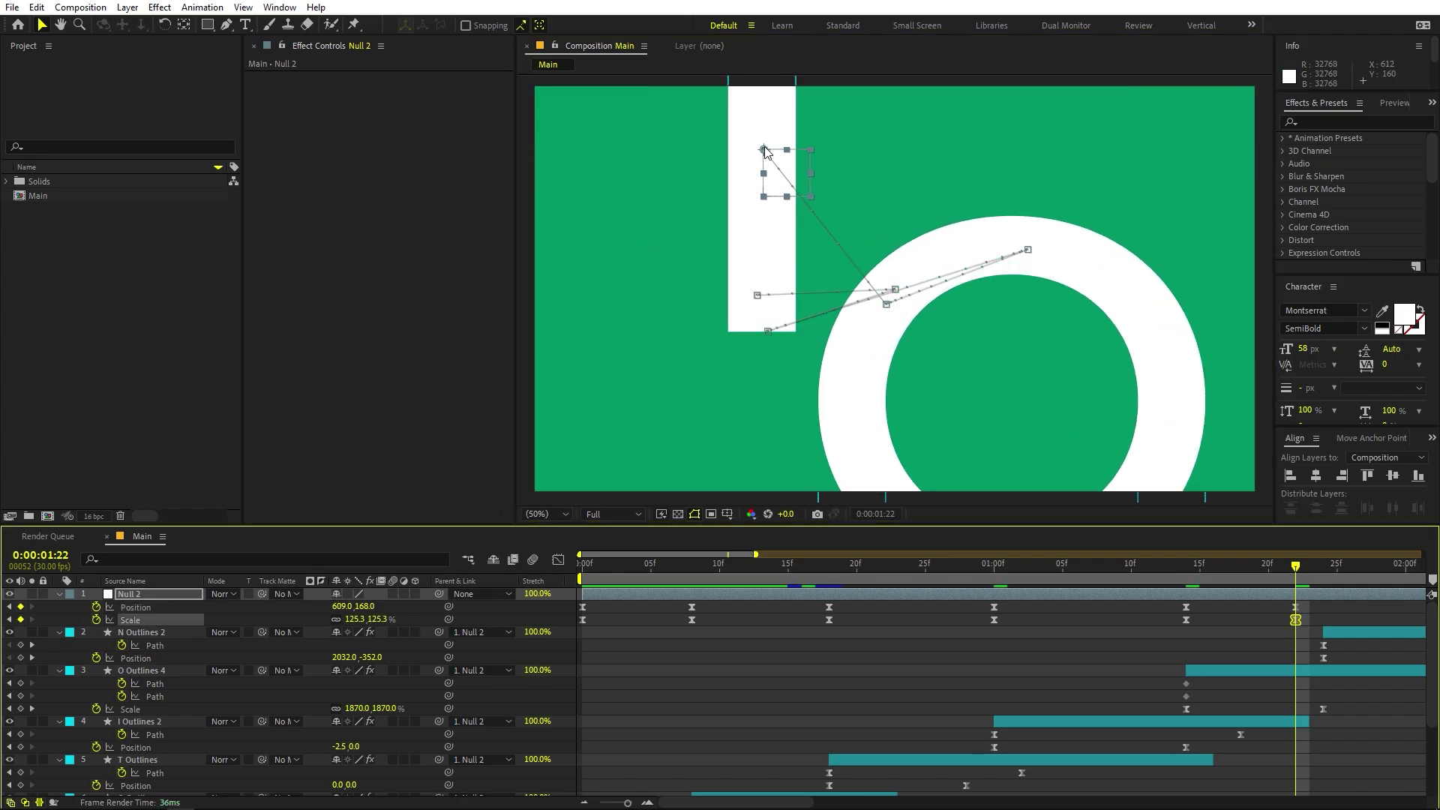
pyautogui.moveTo(764, 151); pyautogui.dragTo(706, 100)
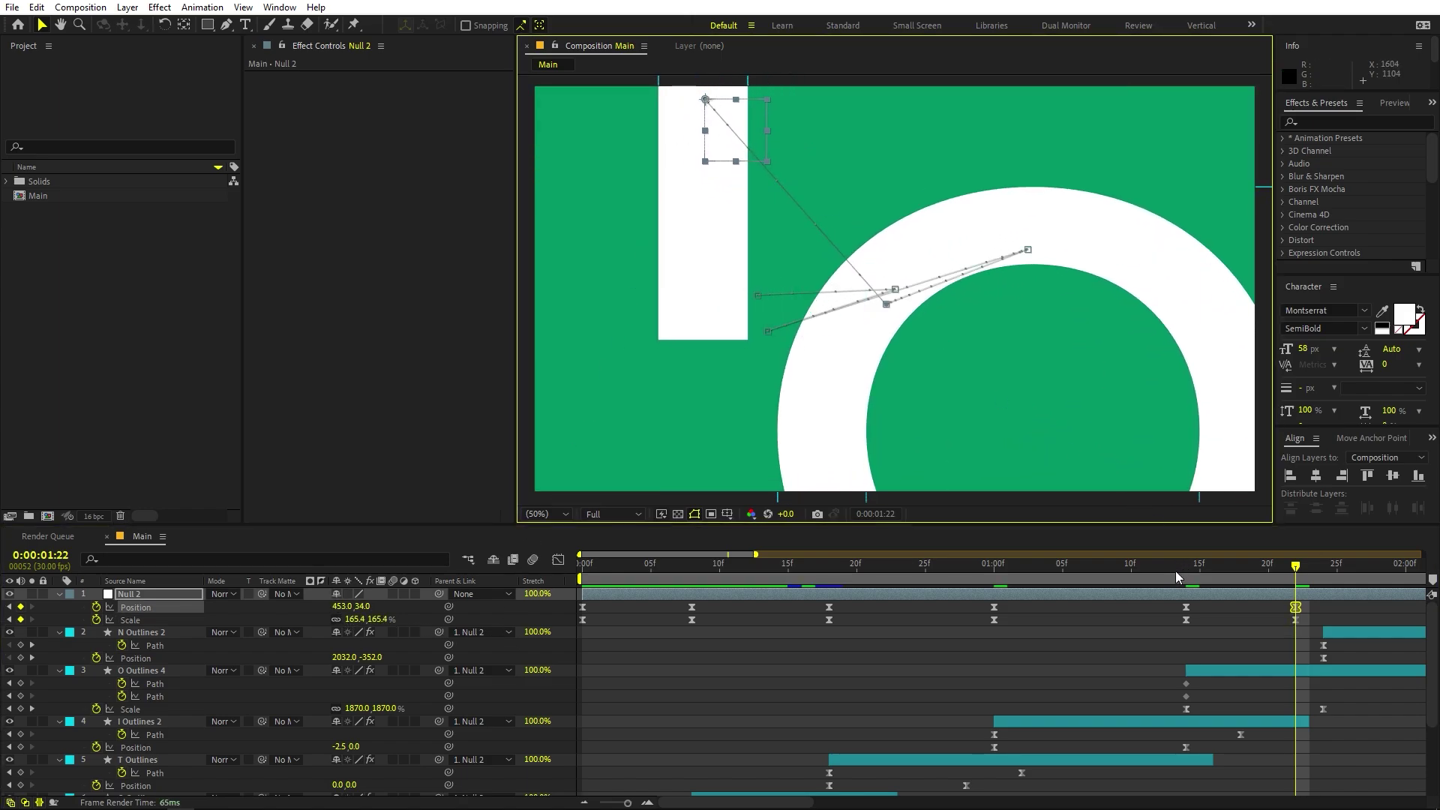
# At 0:00:02:07, scale the null to 130.4% and move it to Position 687, 934 to frame the N, and play back the animation
pyautogui.scroll(-1, 1092, 645)
pyautogui.keyDown('alt'); pyautogui.scroll(-2, 1066, 652); pyautogui.keyUp('alt')
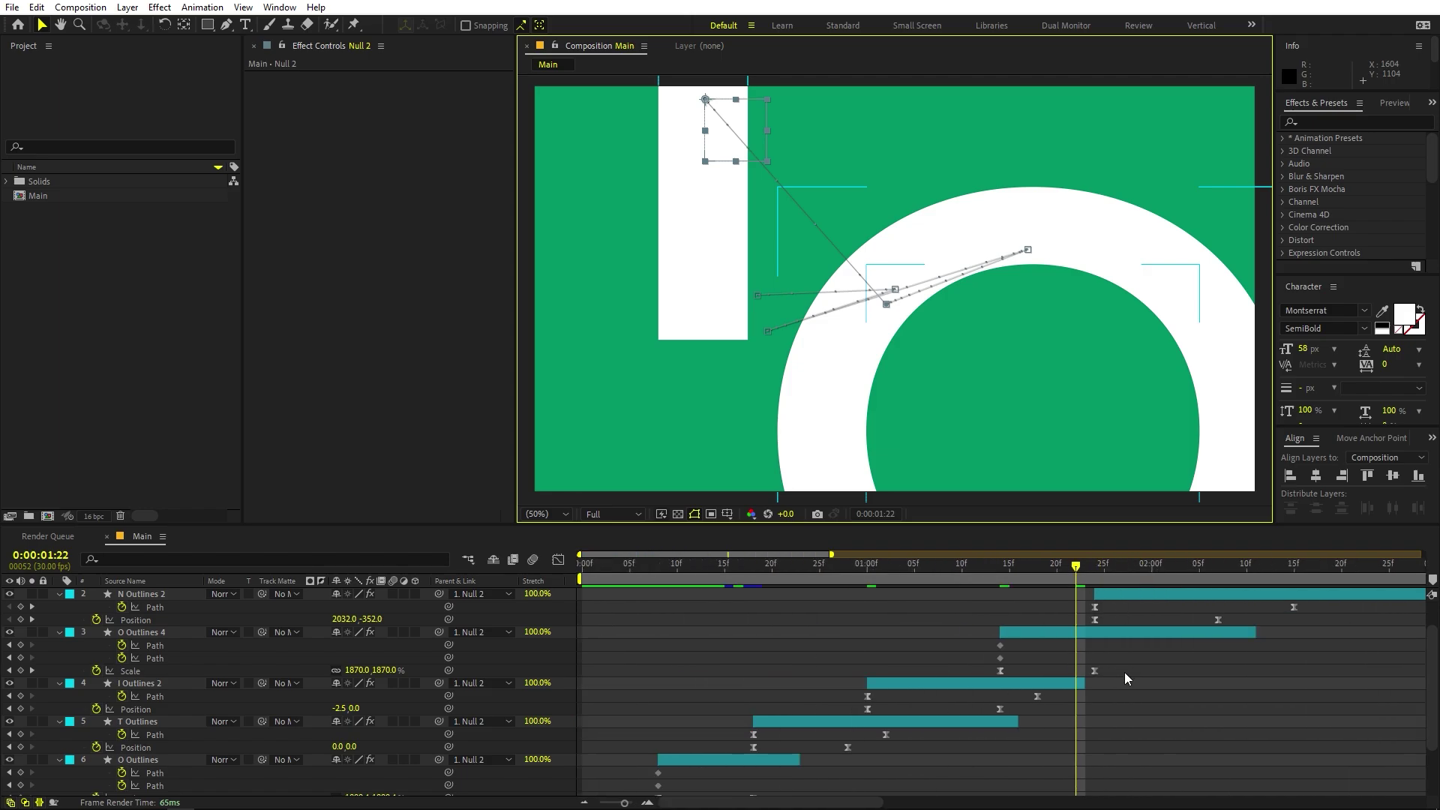
pyautogui.scroll(1, 1125, 678)
pyautogui.moveTo(1095, 567); pyautogui.dragTo(1211, 574)
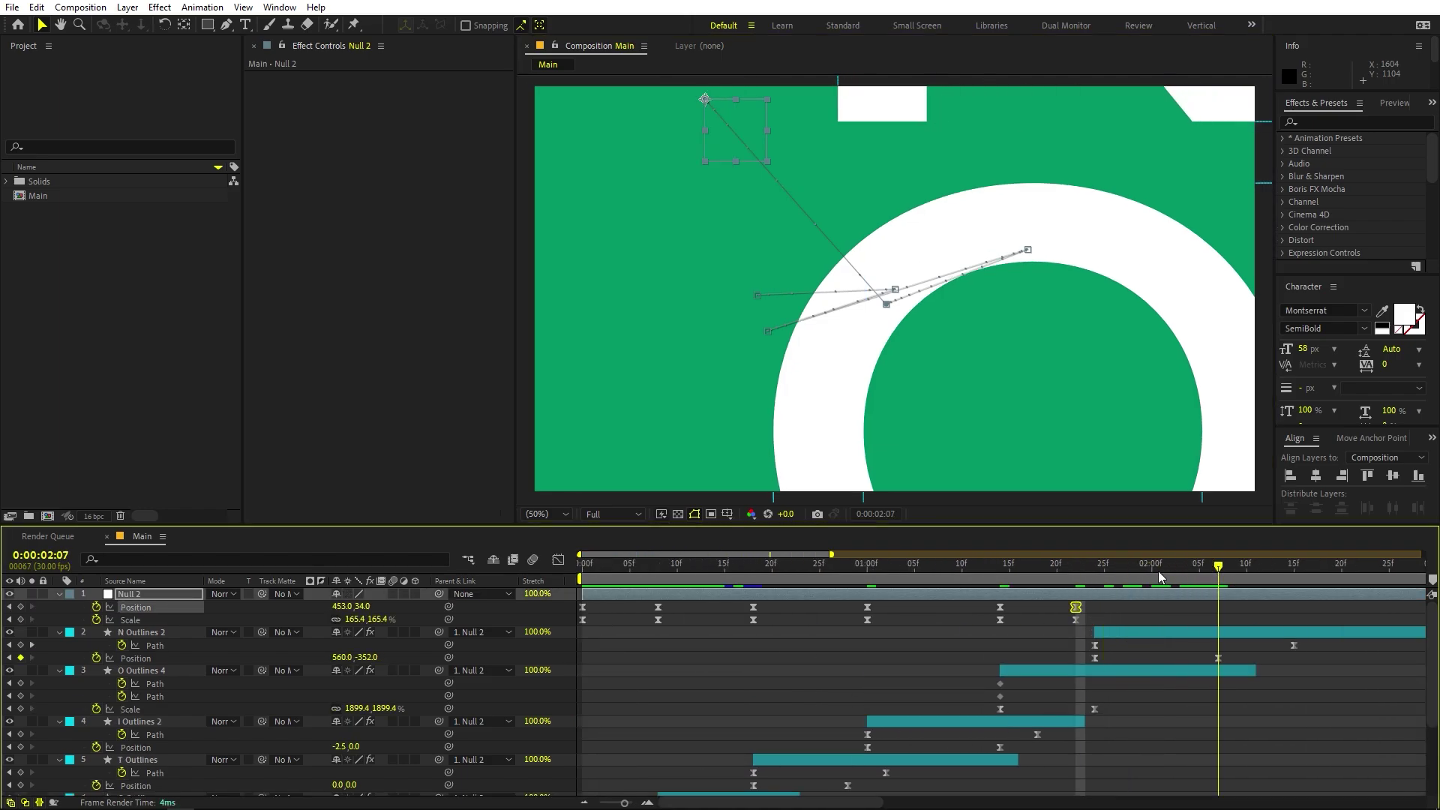
pyautogui.moveTo(360, 618); pyautogui.dragTo(165, 690)
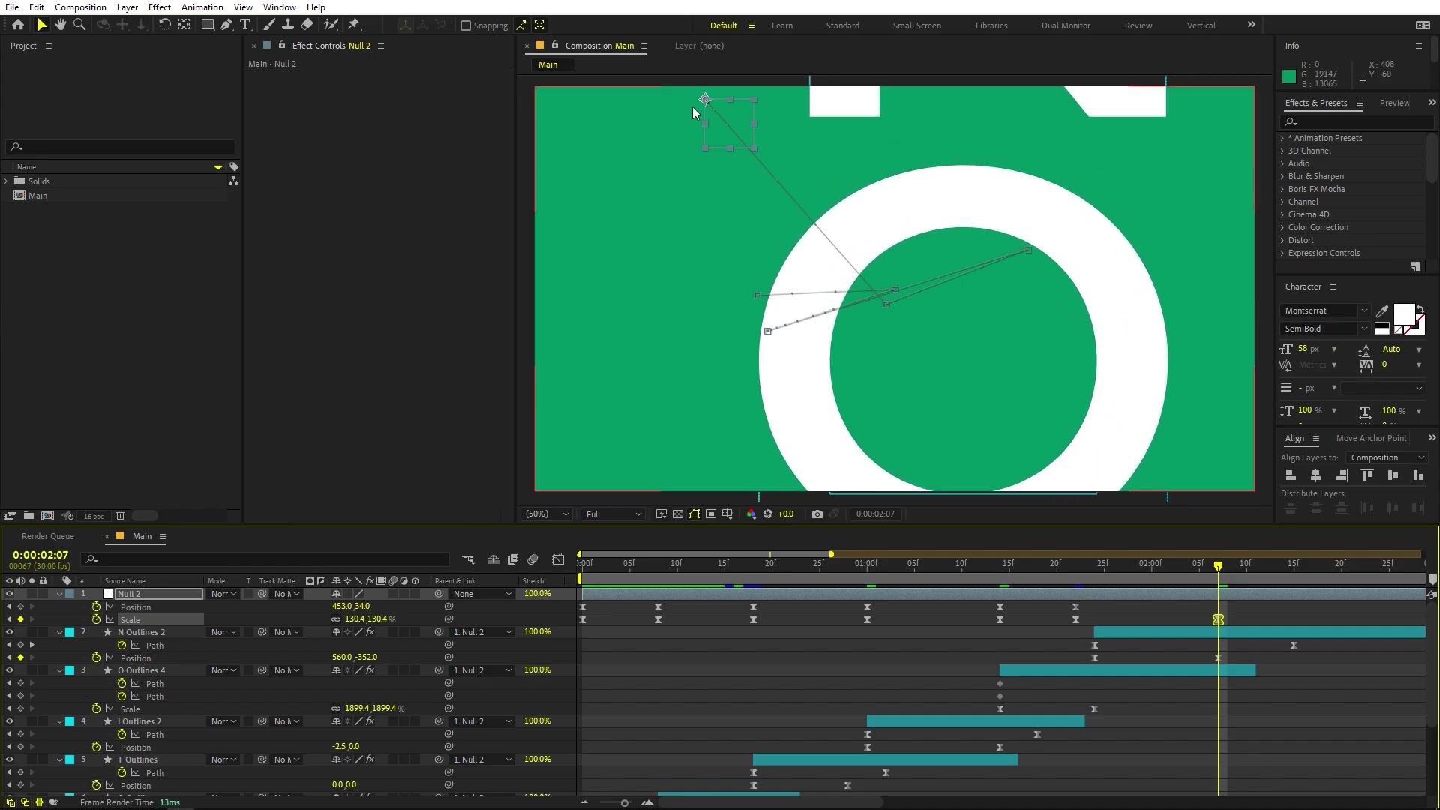
pyautogui.moveTo(705, 100); pyautogui.dragTo(794, 438)
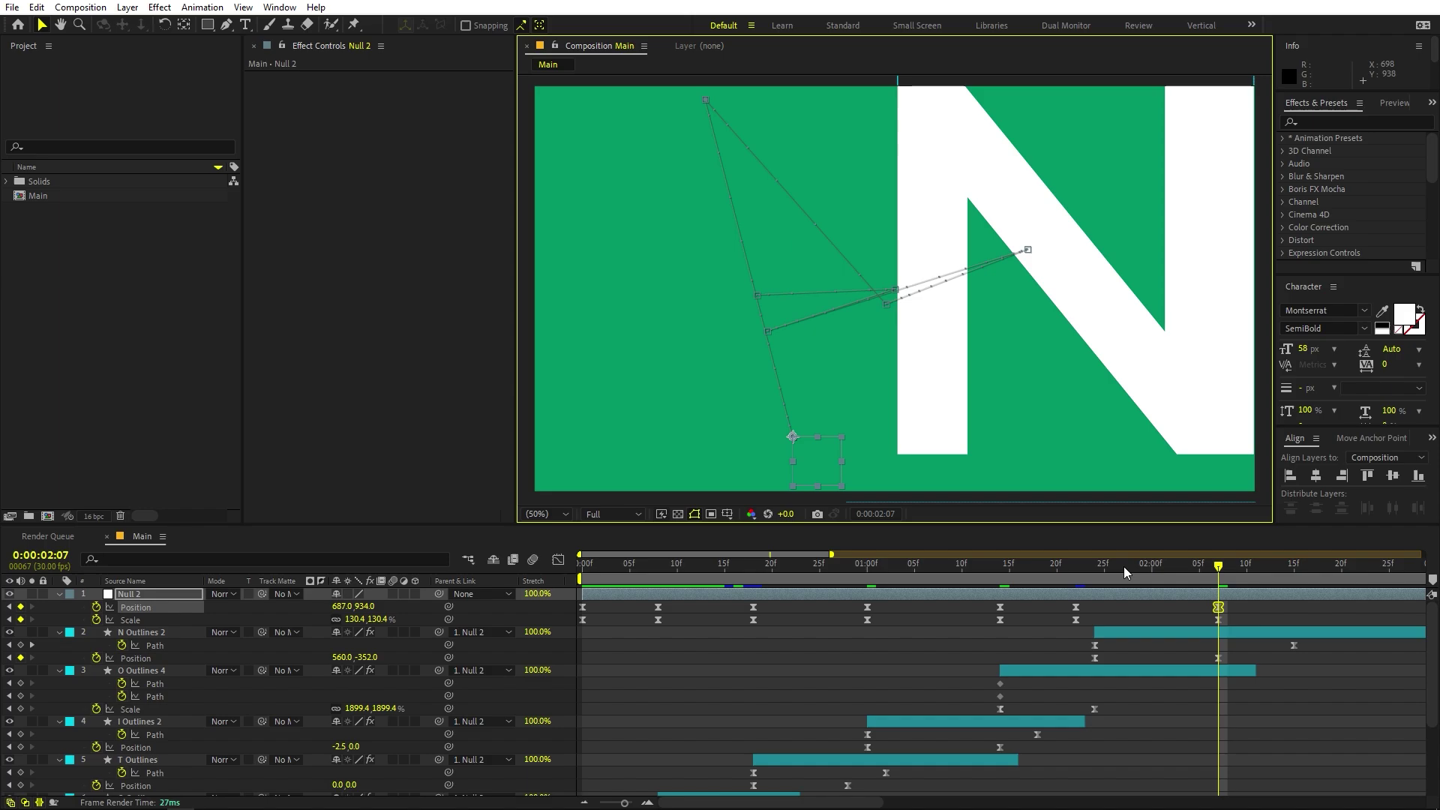
pyautogui.press('Home')
pyautogui.press('space')
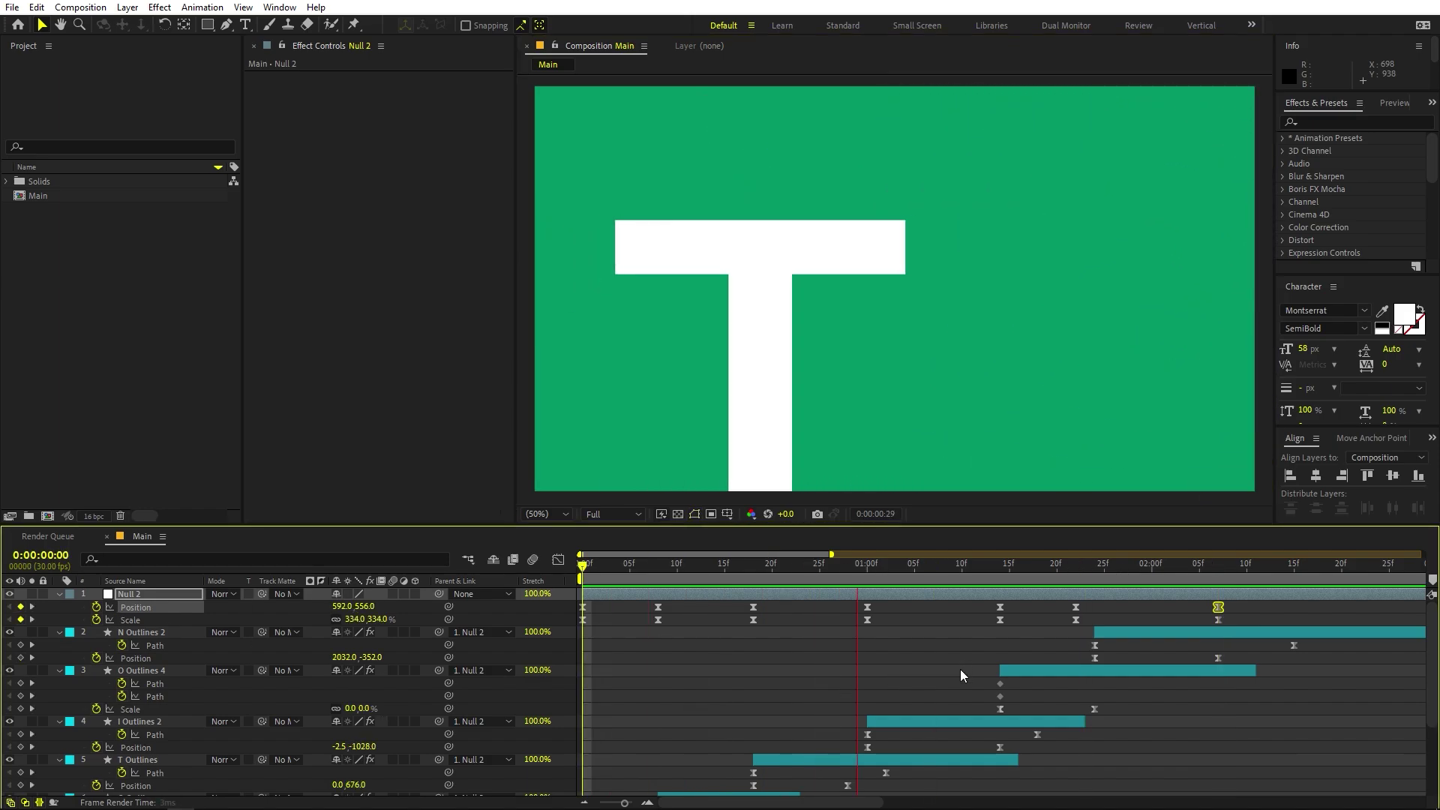
pyautogui.press('space')
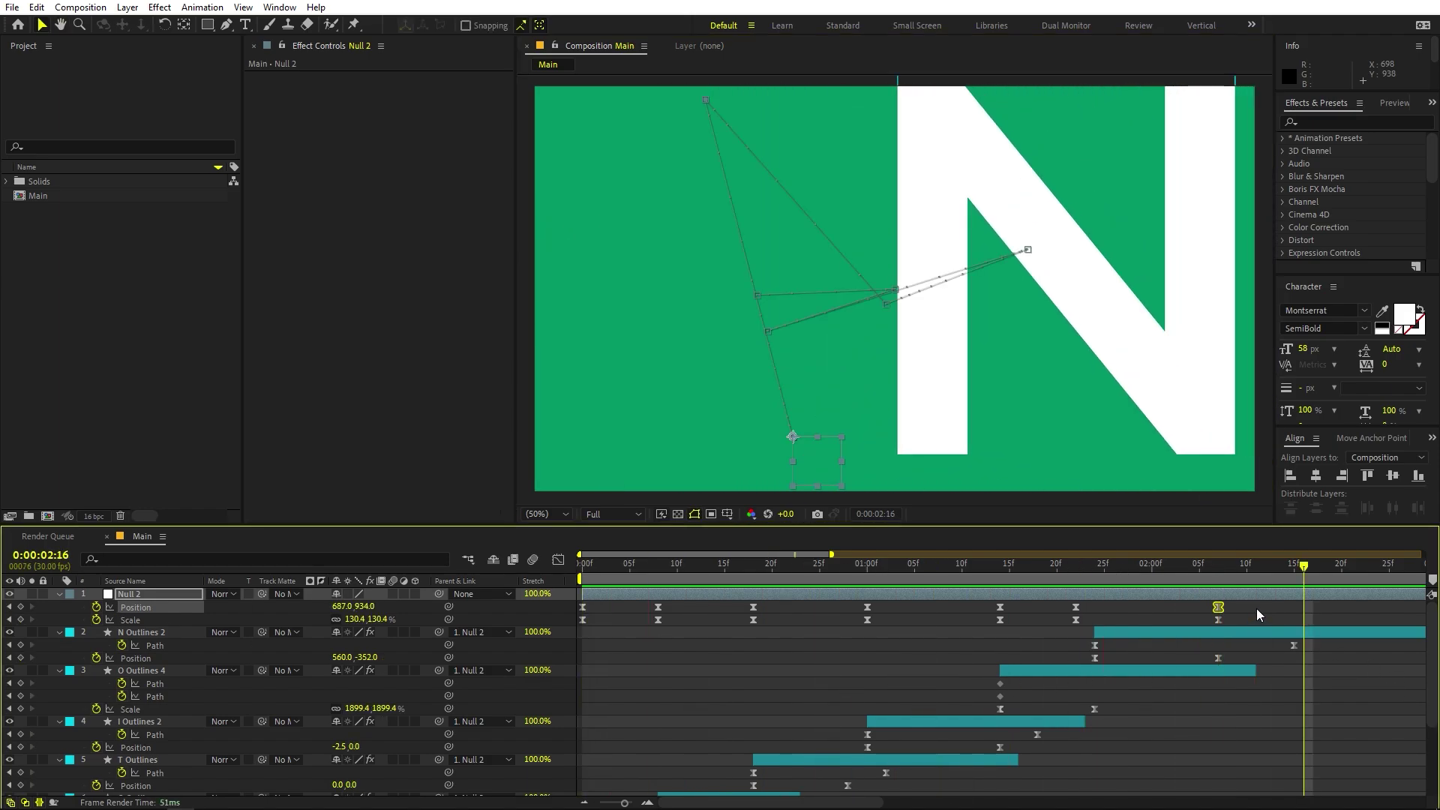
# Adjust the easing of all the null's Position and Scale keyframes in the speed graph, and play back the result
pyautogui.moveTo(1255, 605); pyautogui.dragTo(477, 628)
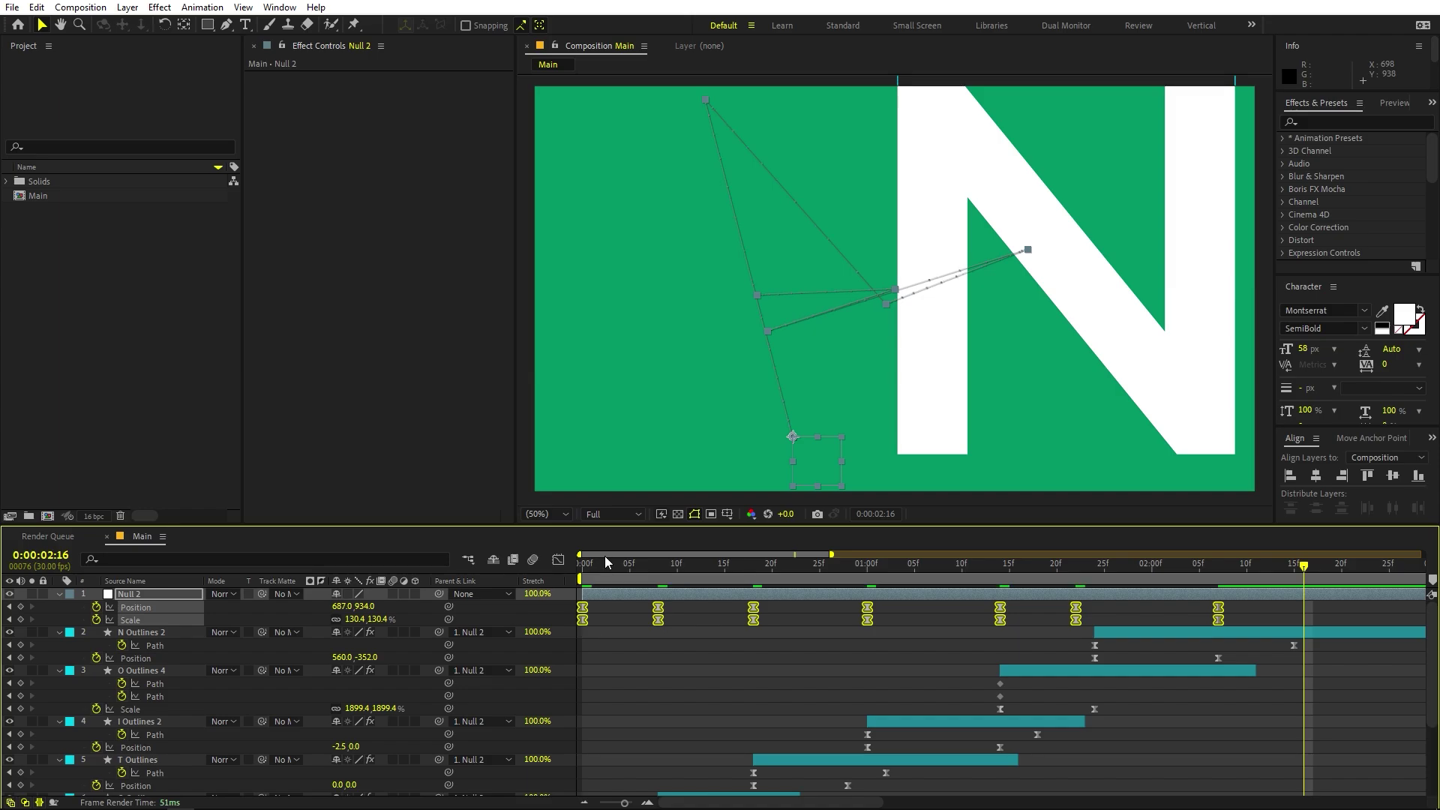
pyautogui.click(559, 560)
pyautogui.moveTo(1273, 699); pyautogui.dragTo(594, 726)
pyautogui.hotkey('ctrl', 'z')
pyautogui.moveTo(1234, 708); pyautogui.dragTo(614, 729)
pyautogui.click(651, 648)
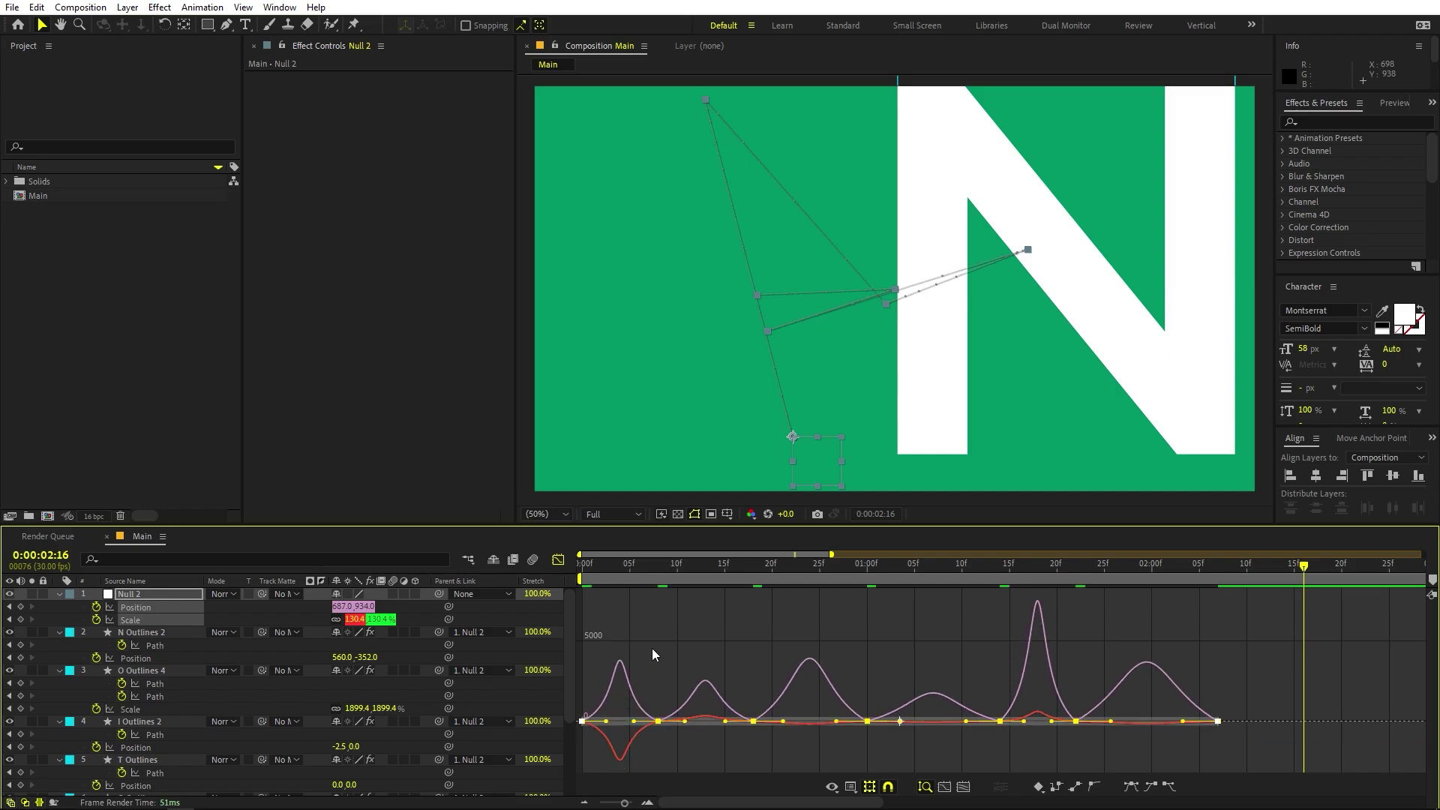
pyautogui.press('space')
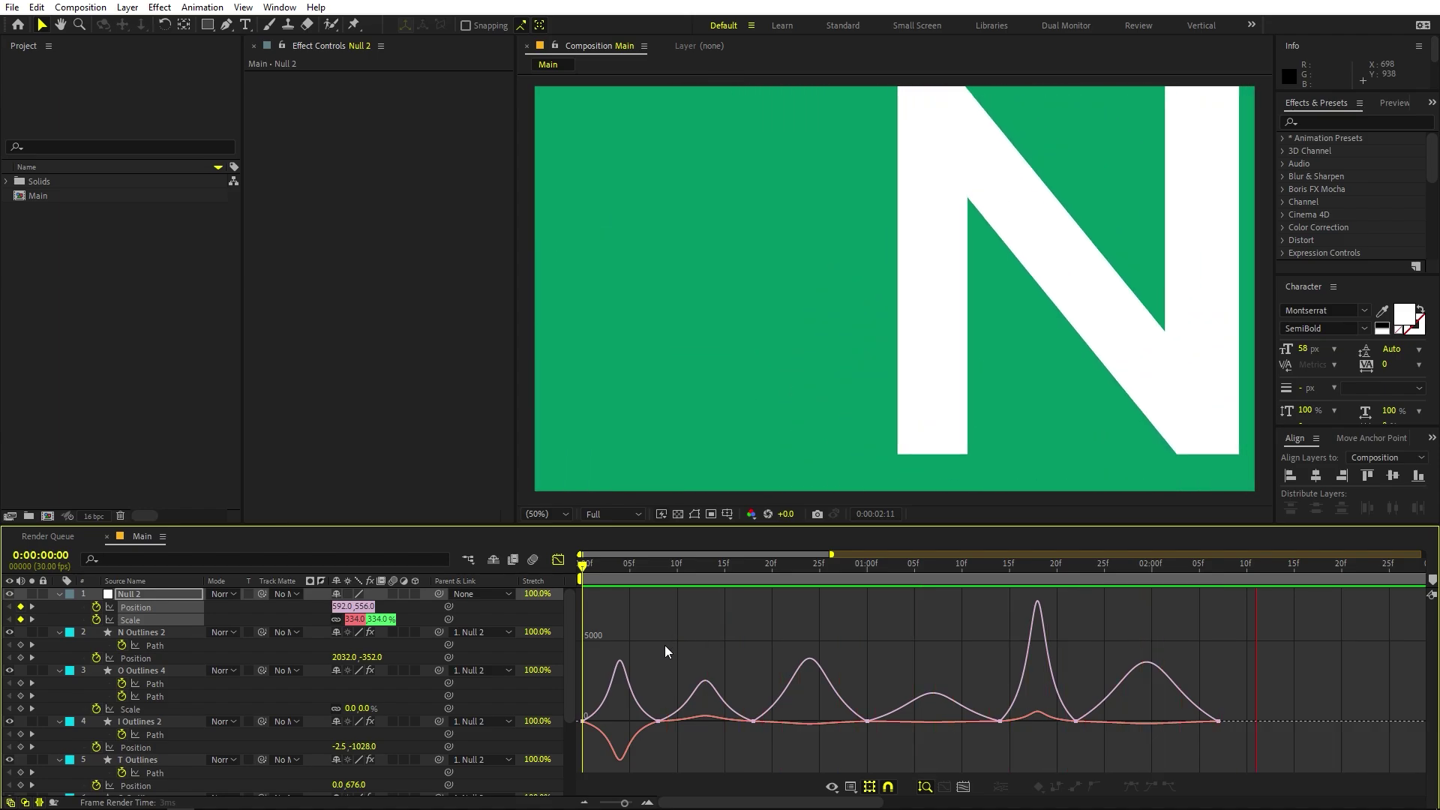
pyautogui.press('space')
pyautogui.click(556, 560)
# At 0:00:02:27, keyframe the null's Position at 1747, 934 and Scale at 223.4% to push the N out of frame
pyautogui.scroll(-3, 1155, 636)
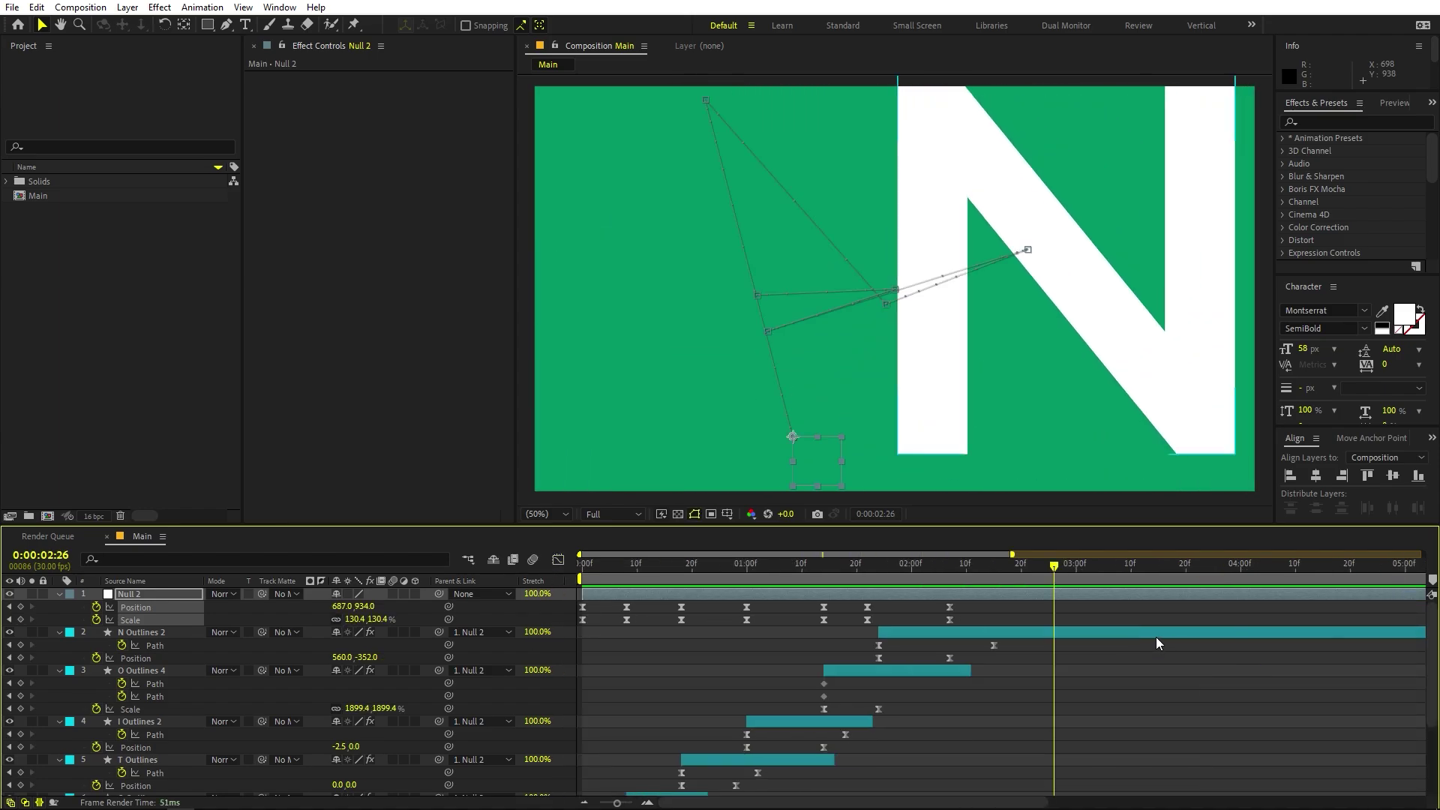
pyautogui.click(1064, 614)
pyautogui.moveTo(965, 575); pyautogui.dragTo(946, 615)
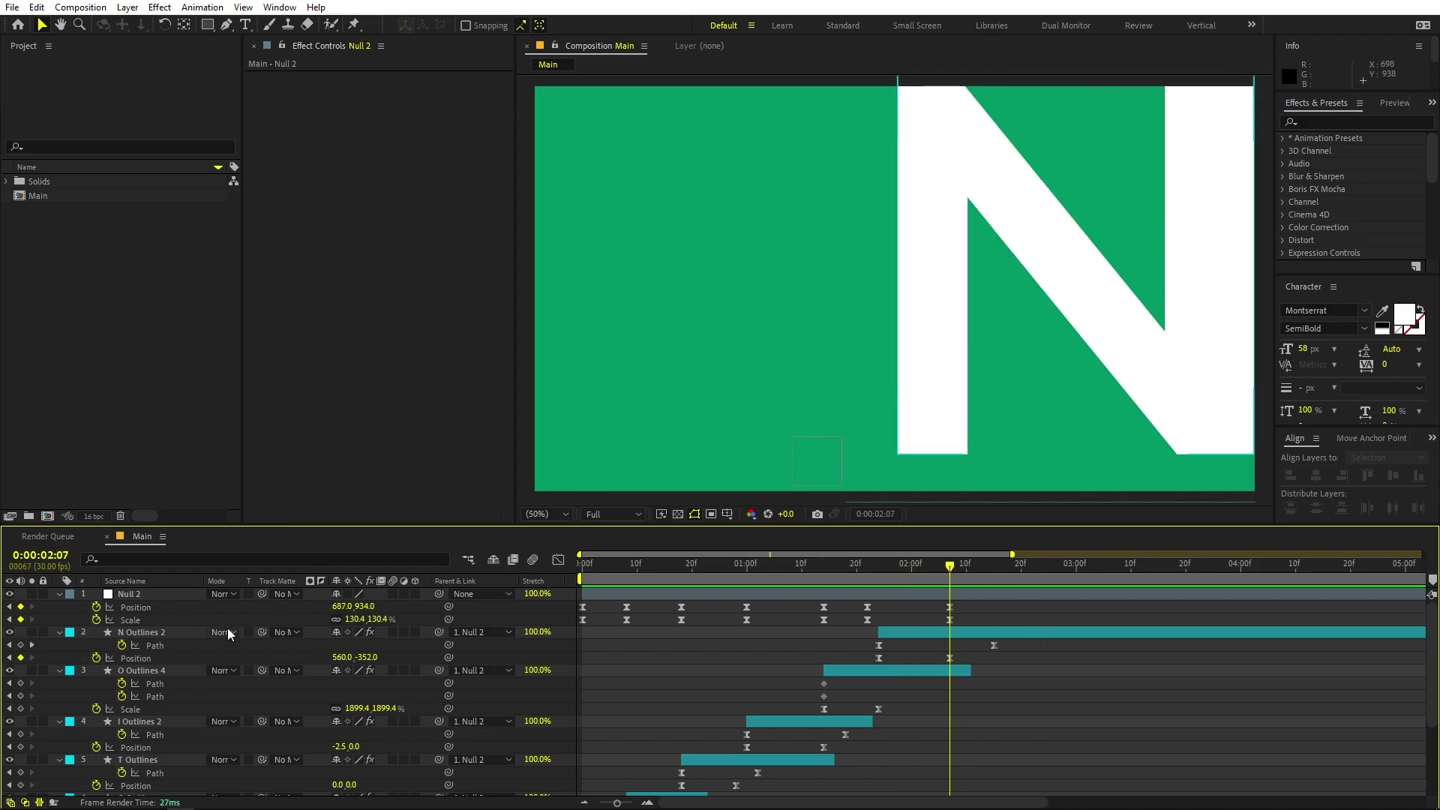
pyautogui.click(117, 595)
pyautogui.press('space')
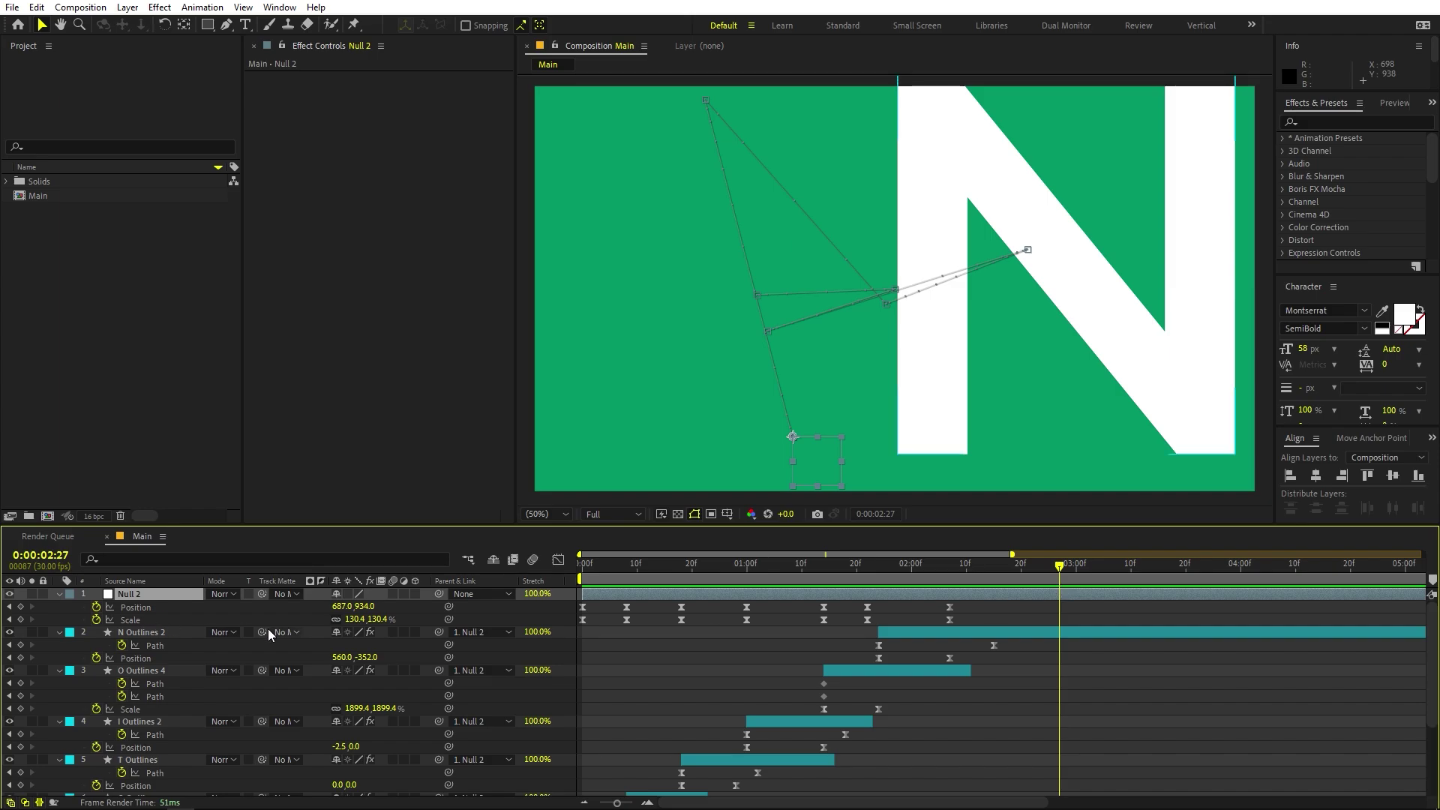
pyautogui.moveTo(334, 606); pyautogui.dragTo(1160, 627)
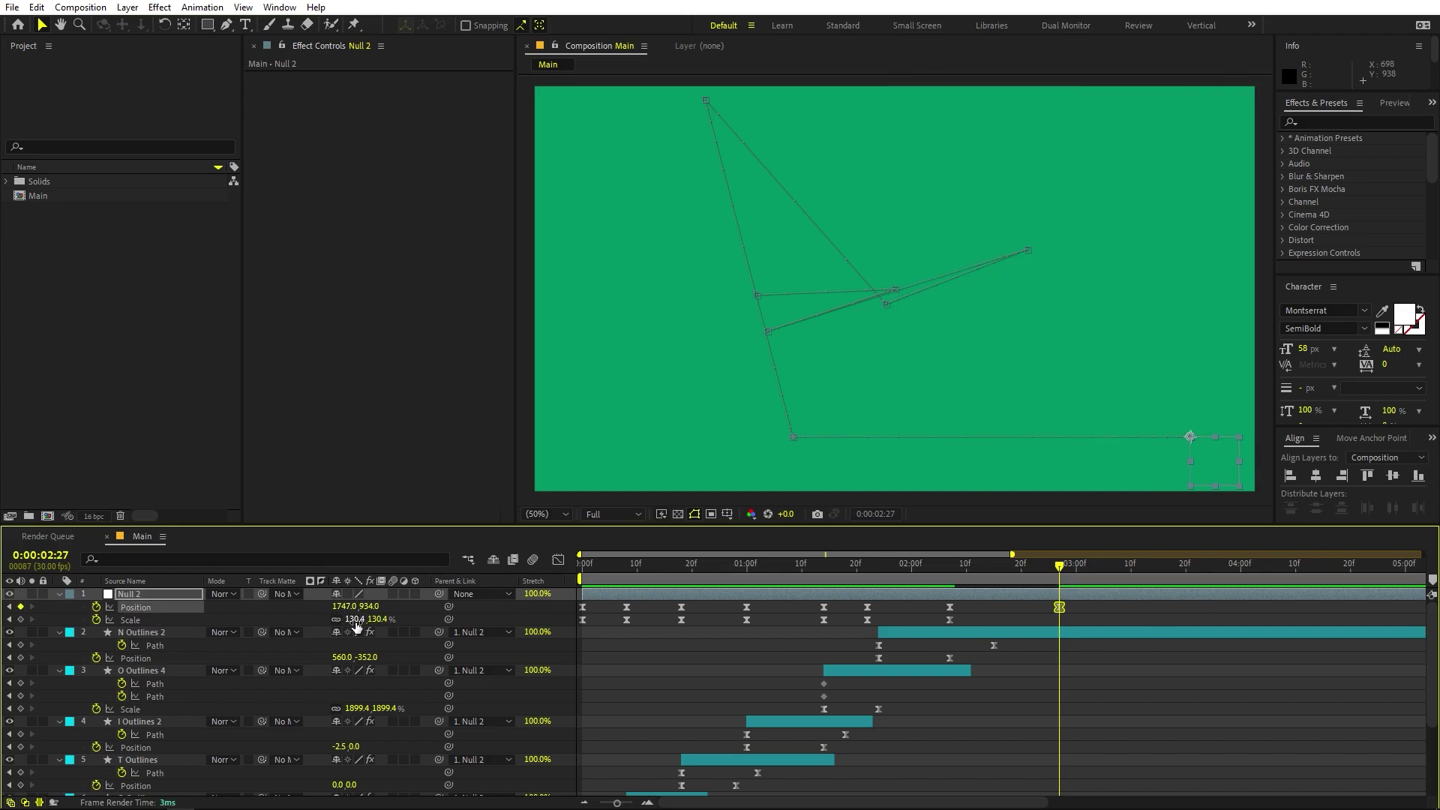
pyautogui.moveTo(356, 622); pyautogui.dragTo(266, 633)
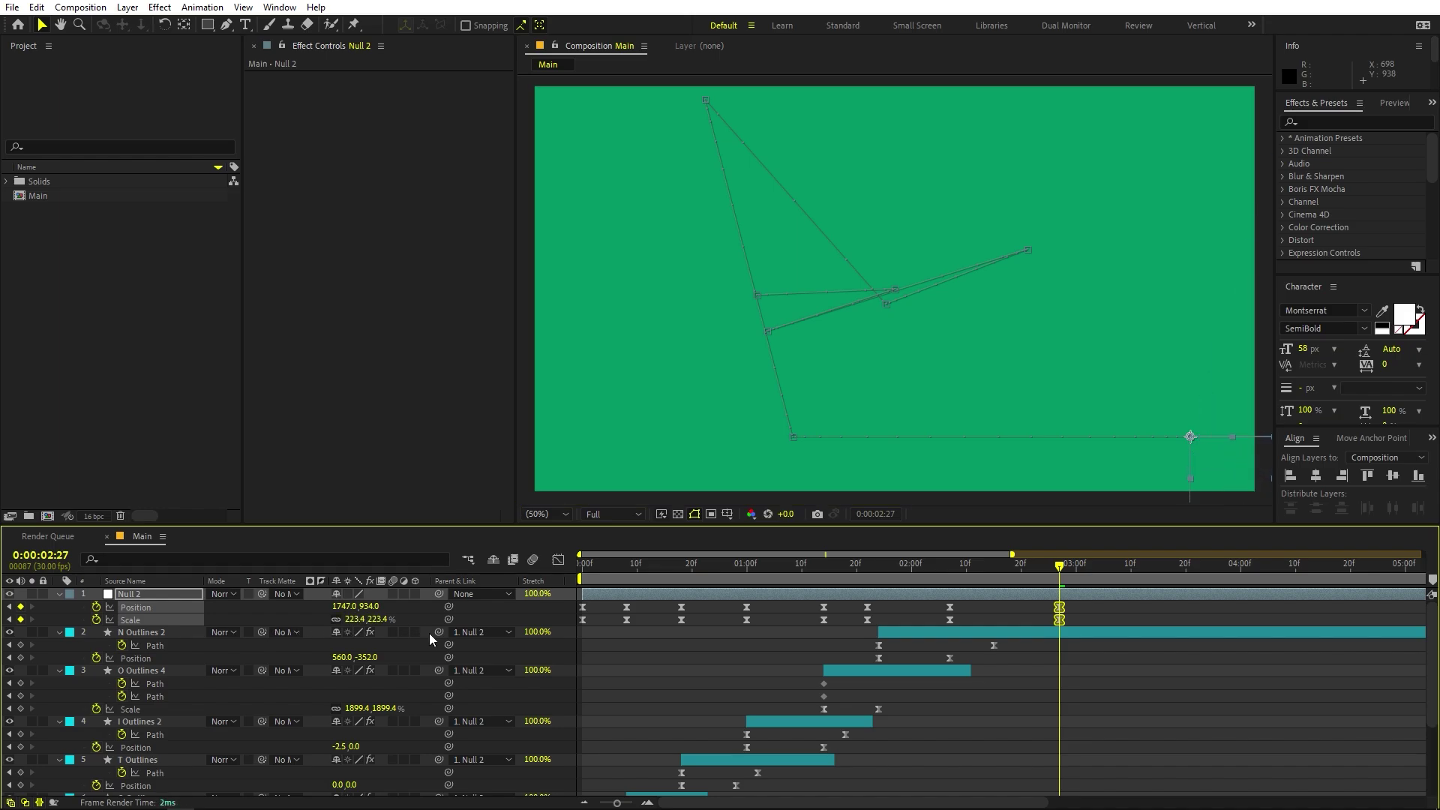
pyautogui.moveTo(430, 639); pyautogui.dragTo(430, 639)
# Move the null beyond the composition's lower-right corner to Position 1791, 1246 at 0:00:02:27
pyautogui.click(171, 595)
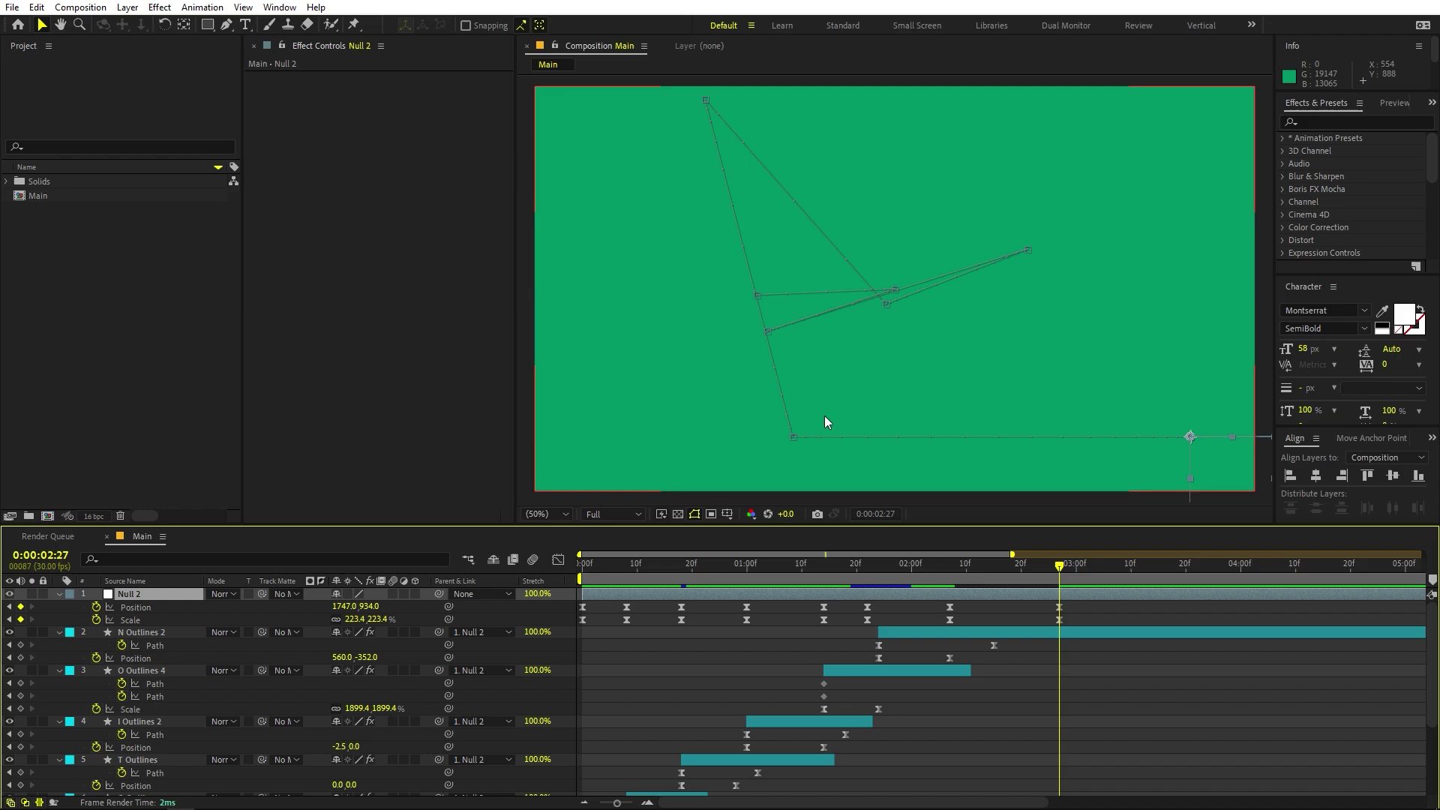
pyautogui.press(',')
pyautogui.moveTo(1043, 363); pyautogui.dragTo(1052, 420)
pyautogui.click(213, 391)
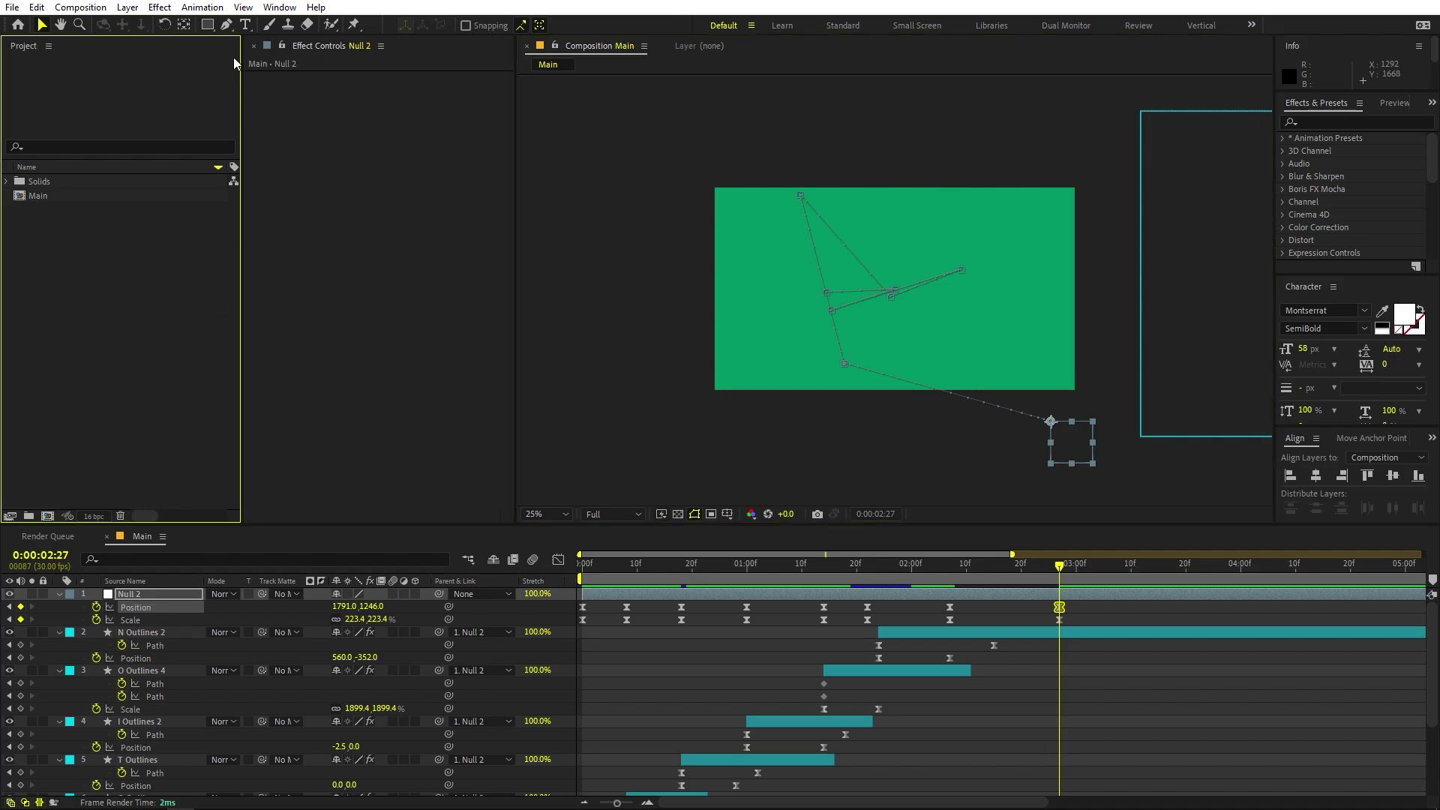
# Move the hidden T text layer to the top of the layer stack and make it visible
pyautogui.click(244, 25)
pyautogui.scroll(-3, 687, 682)
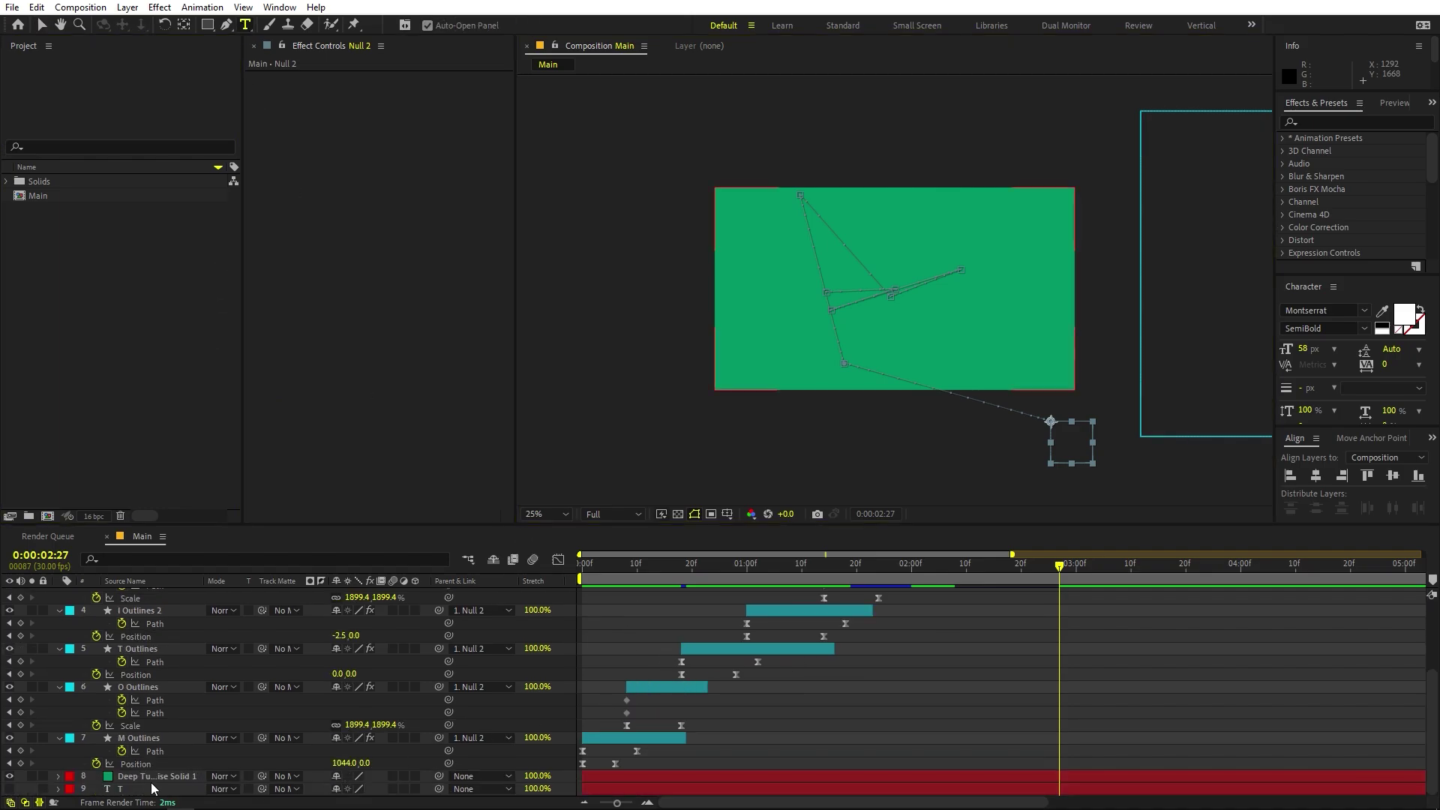
pyautogui.click(116, 791)
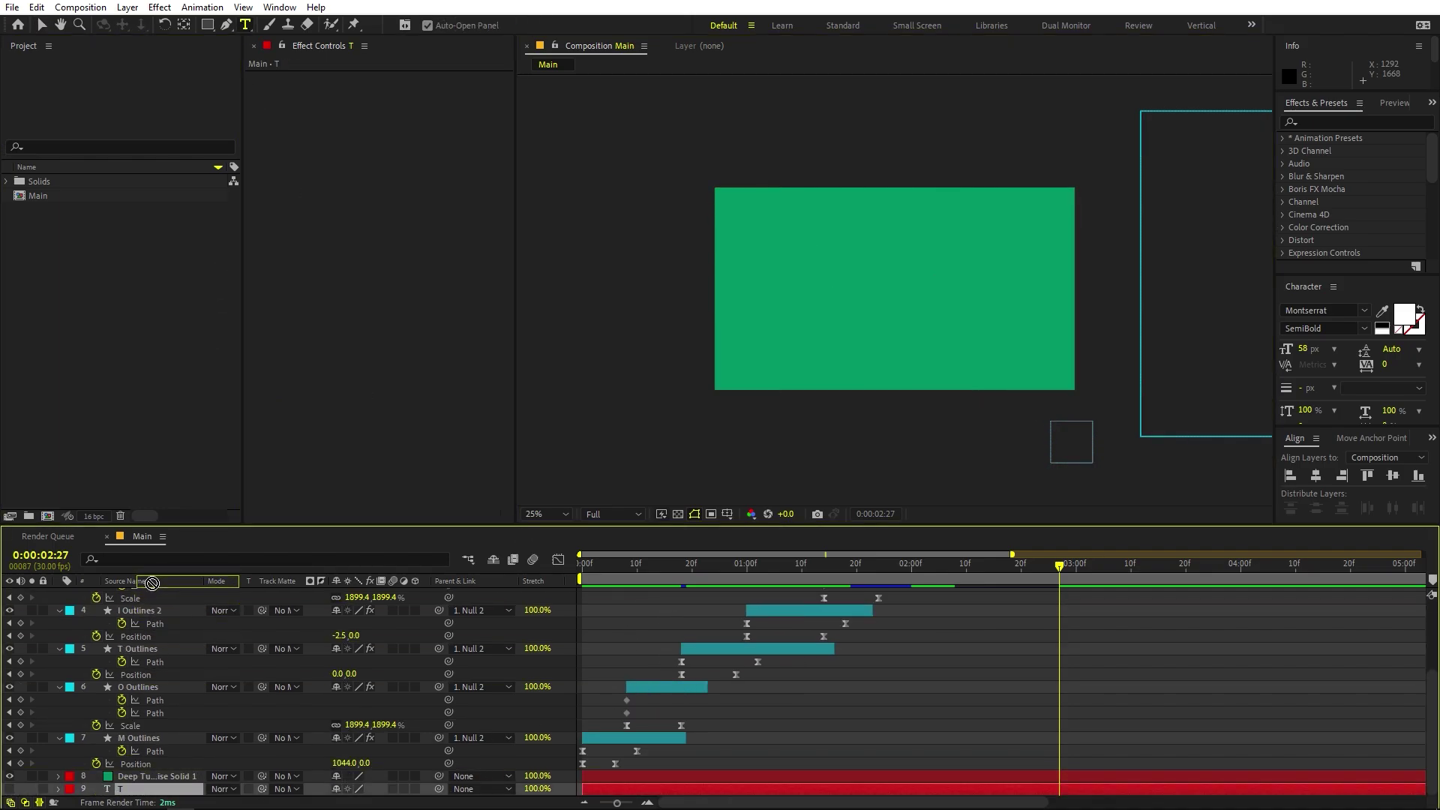
pyautogui.moveTo(152, 583); pyautogui.dragTo(152, 593)
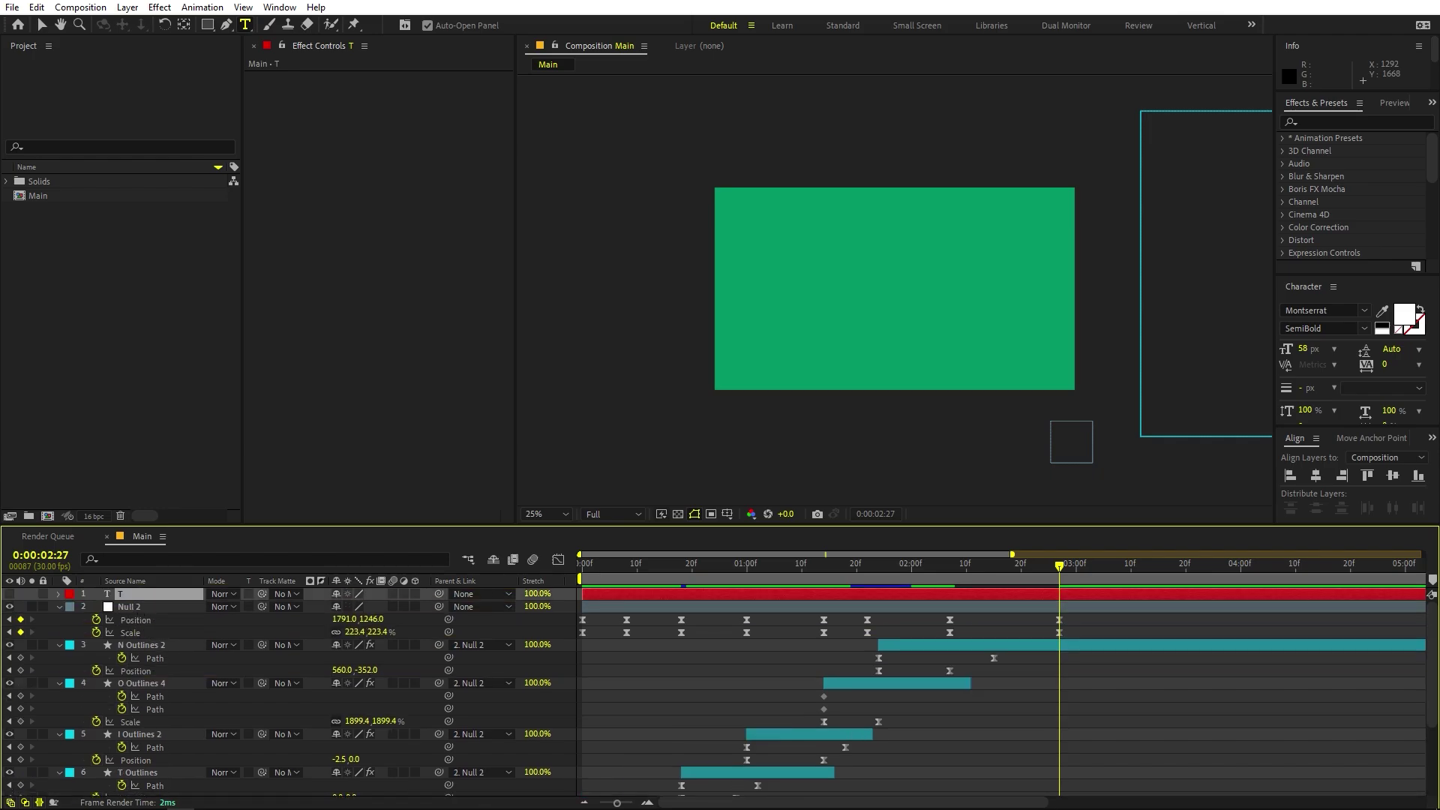
pyautogui.click(9, 594)
# Replace the T layer's text with MOTION and select the whole word
pyautogui.doubleClick(147, 595)
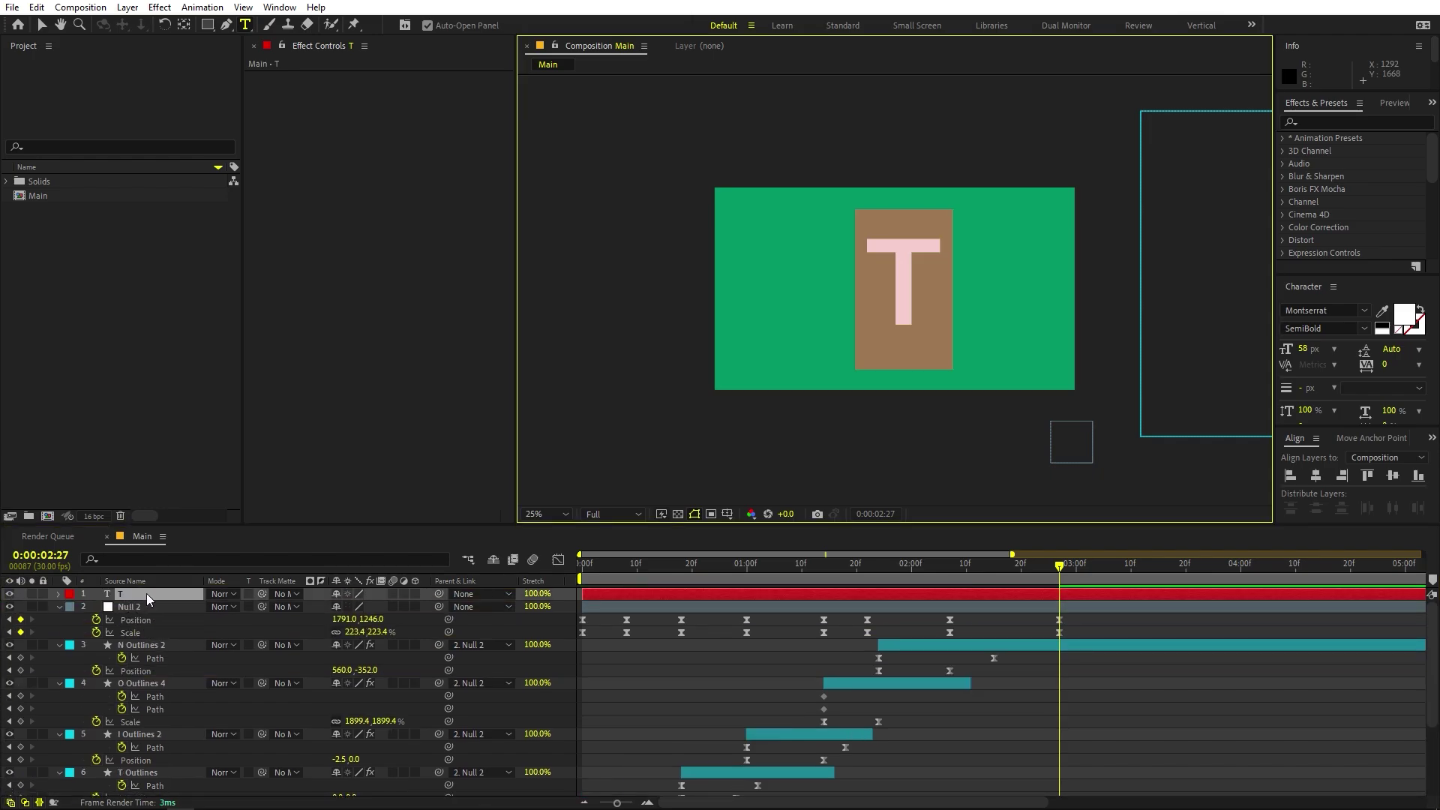
pyautogui.write('MOTION')
pyautogui.hotkey('ctrl', 'a')
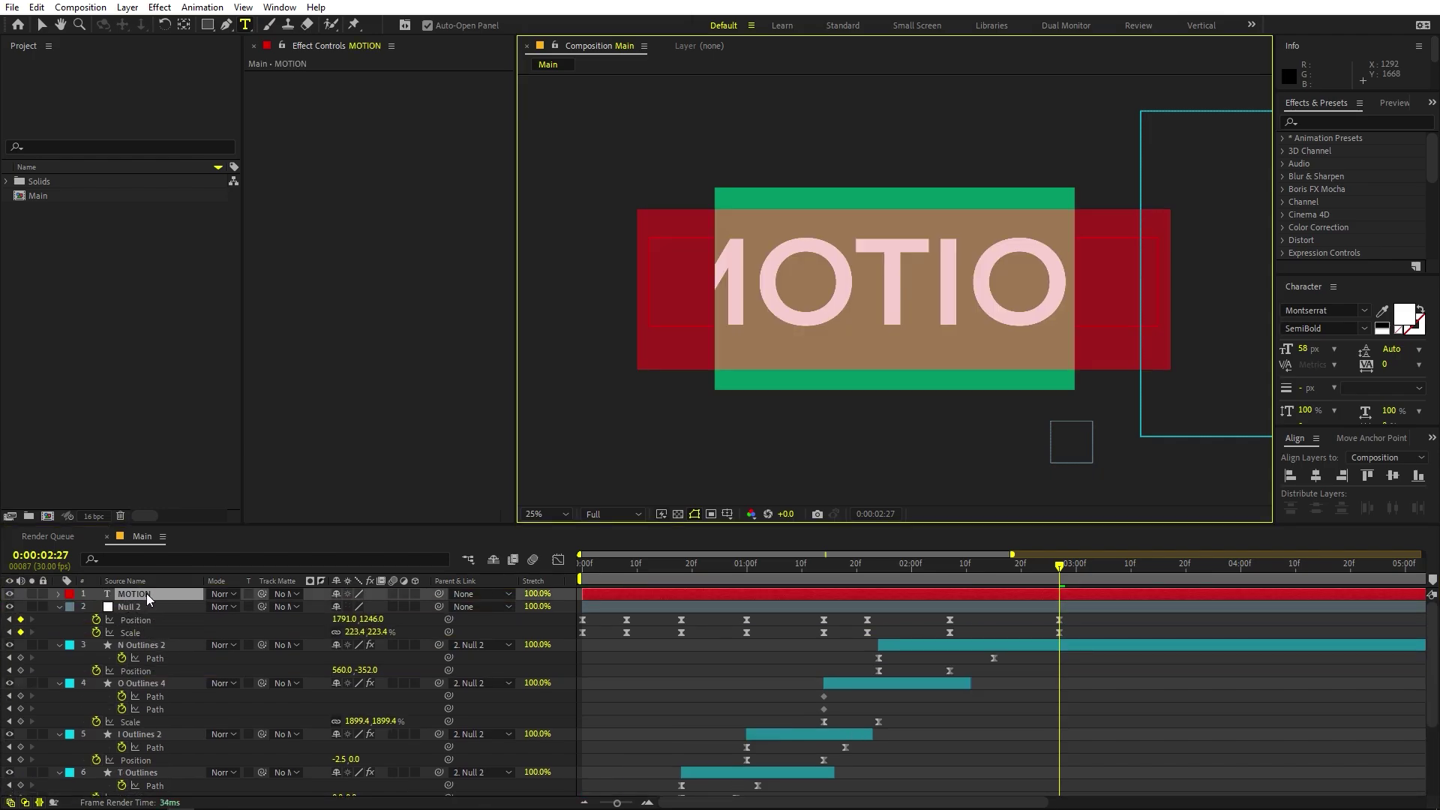
# Set the MOTION text's font style to ExtraBold and centre the layer in the composition horizontally and vertically
pyautogui.click(1366, 328)
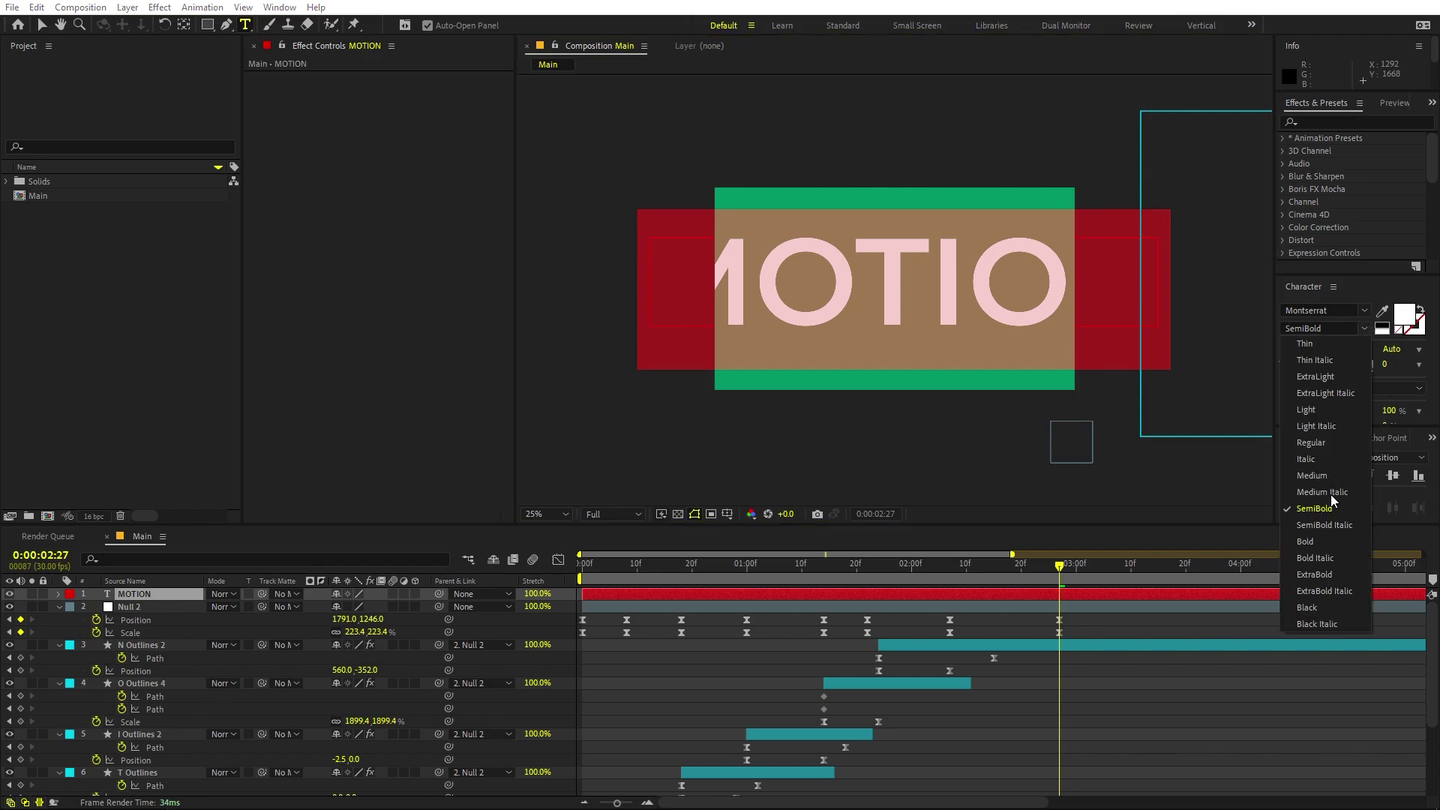
pyautogui.click(1316, 574)
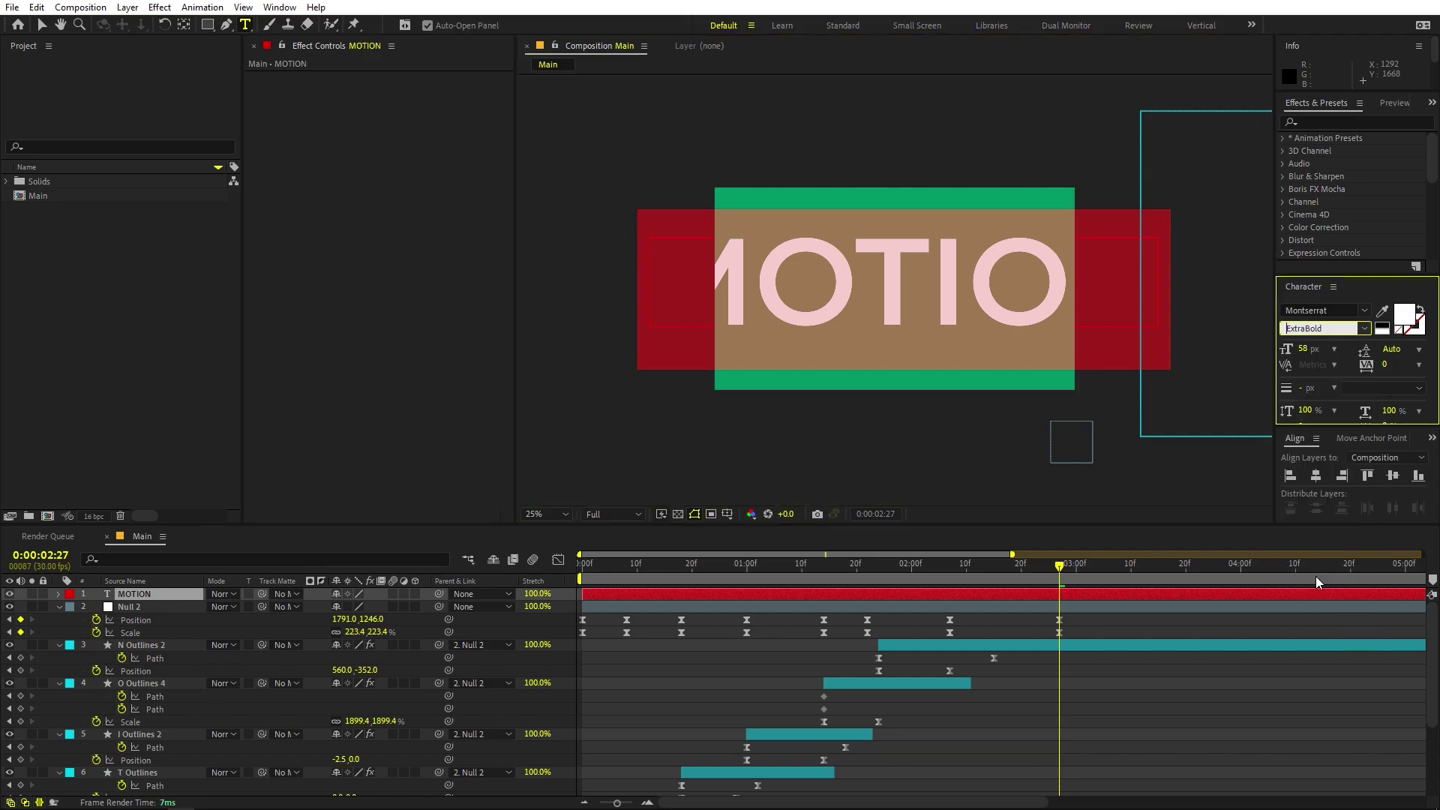
pyautogui.click(1316, 478)
pyautogui.click(1392, 476)
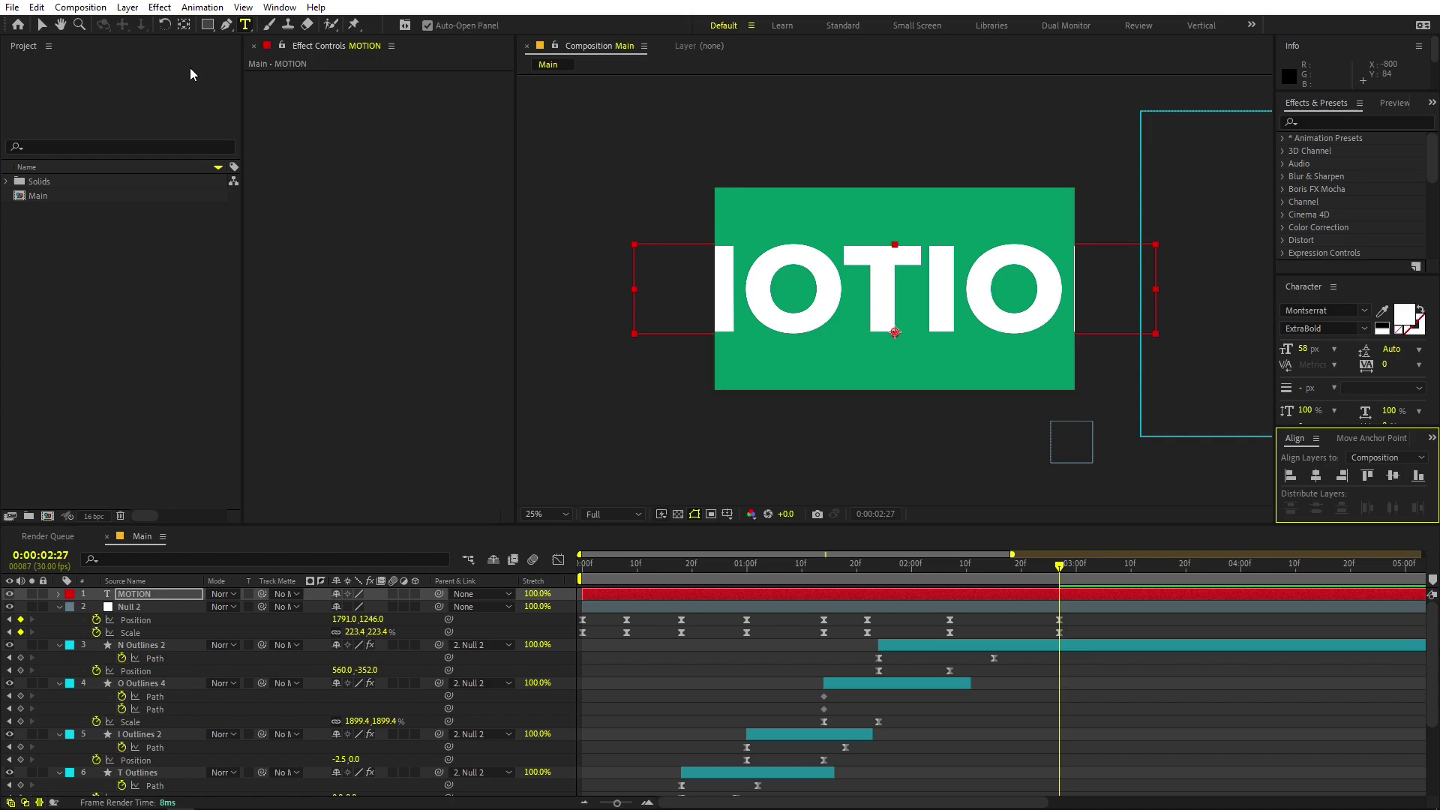
# Centre the anchor point on the MOTION text and scale the layer down to 168.5%
pyautogui.click(183, 24)
pyautogui.hotkey('ctrl', 'alt', 'Home')
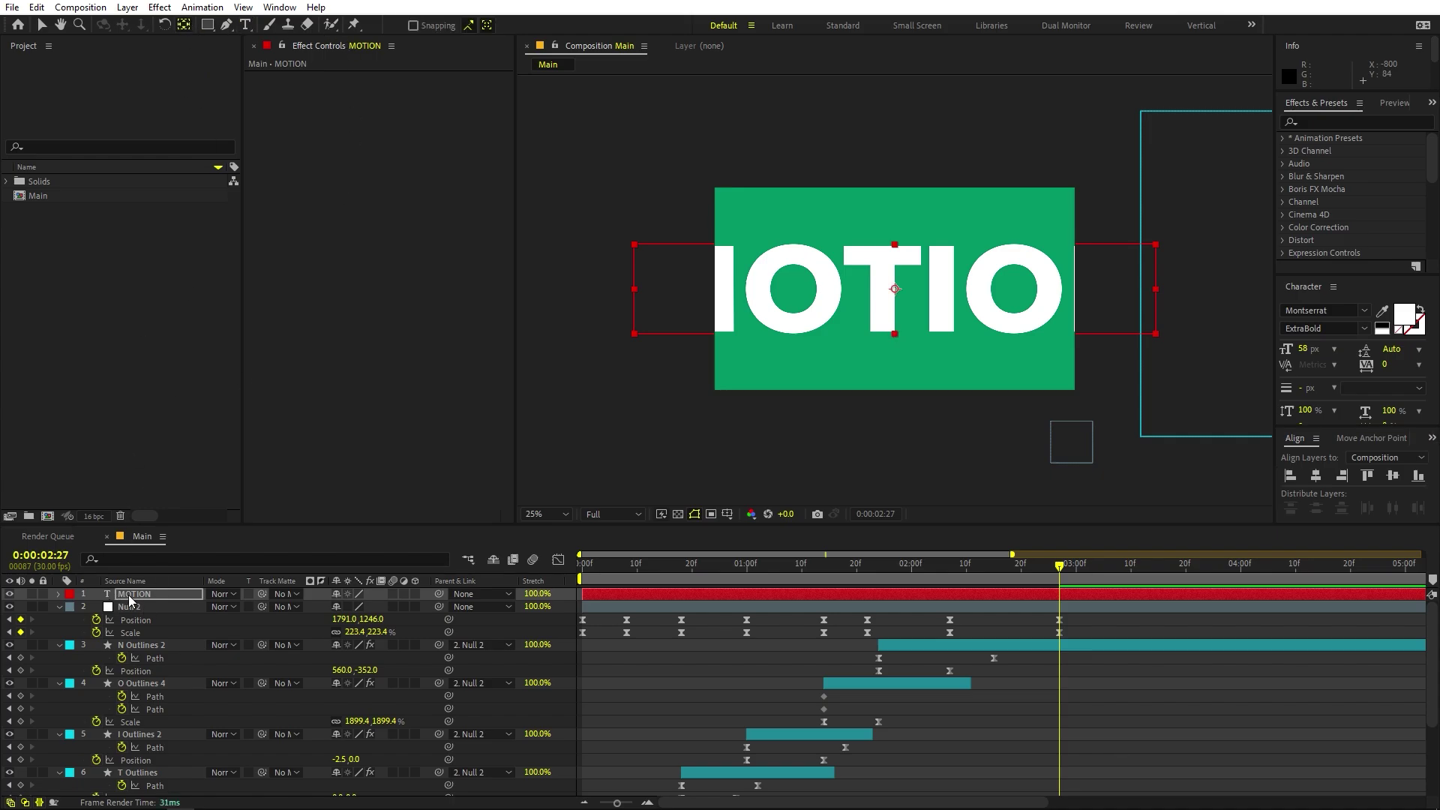
pyautogui.click(129, 595)
pyautogui.press('s')
pyautogui.moveTo(353, 606); pyautogui.dragTo(46, 705)
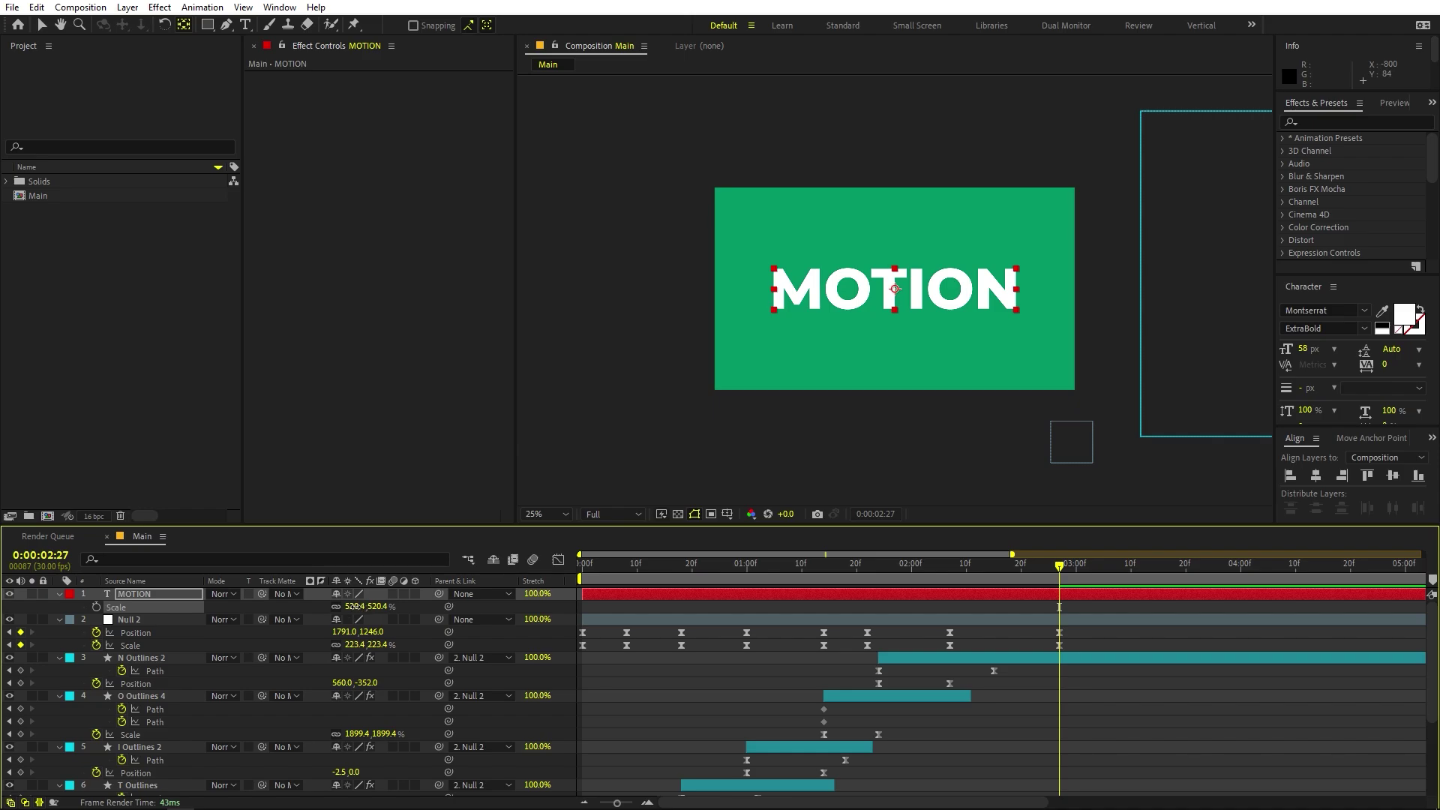
pyautogui.moveTo(356, 607); pyautogui.dragTo(78, 607)
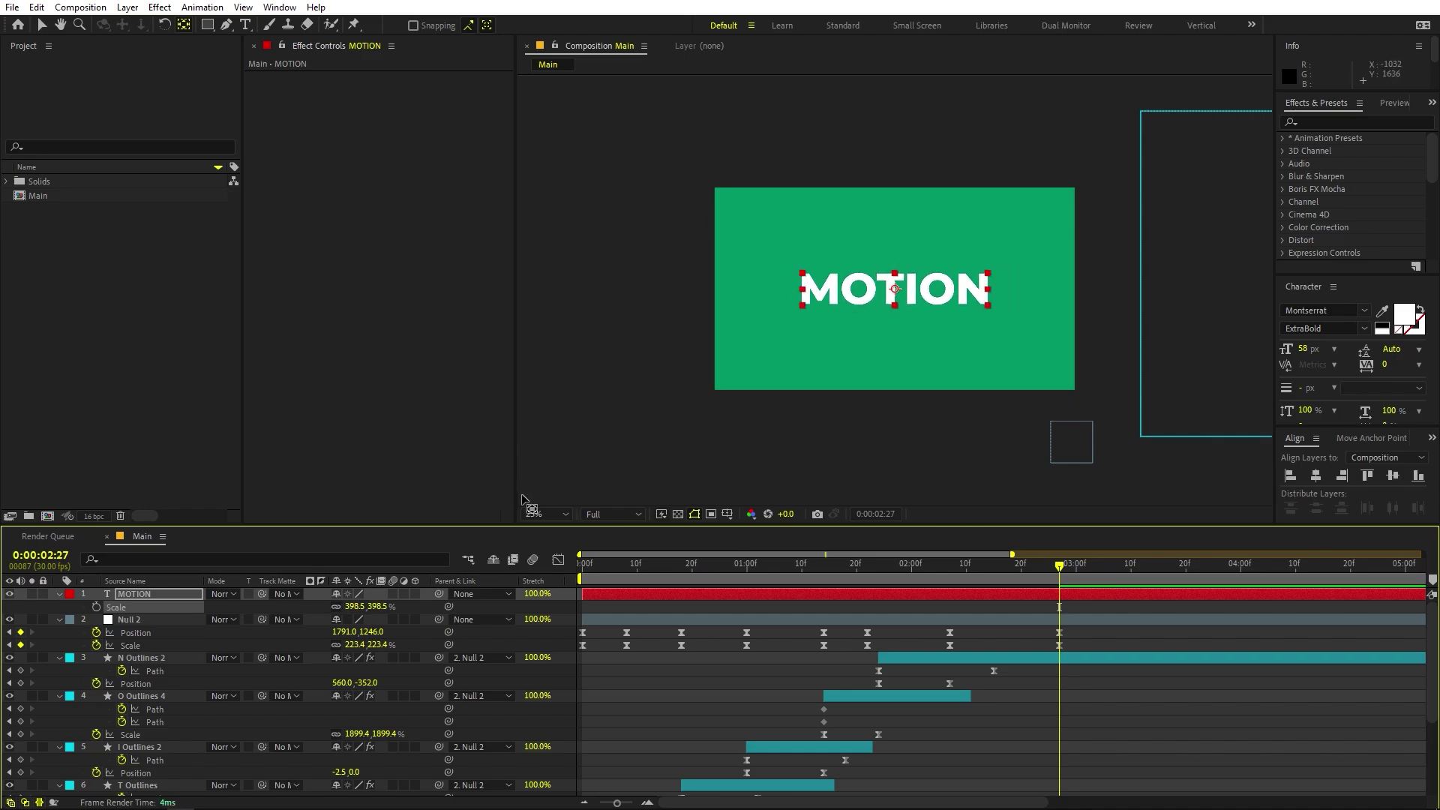
pyautogui.moveTo(359, 607); pyautogui.dragTo(225, 619)
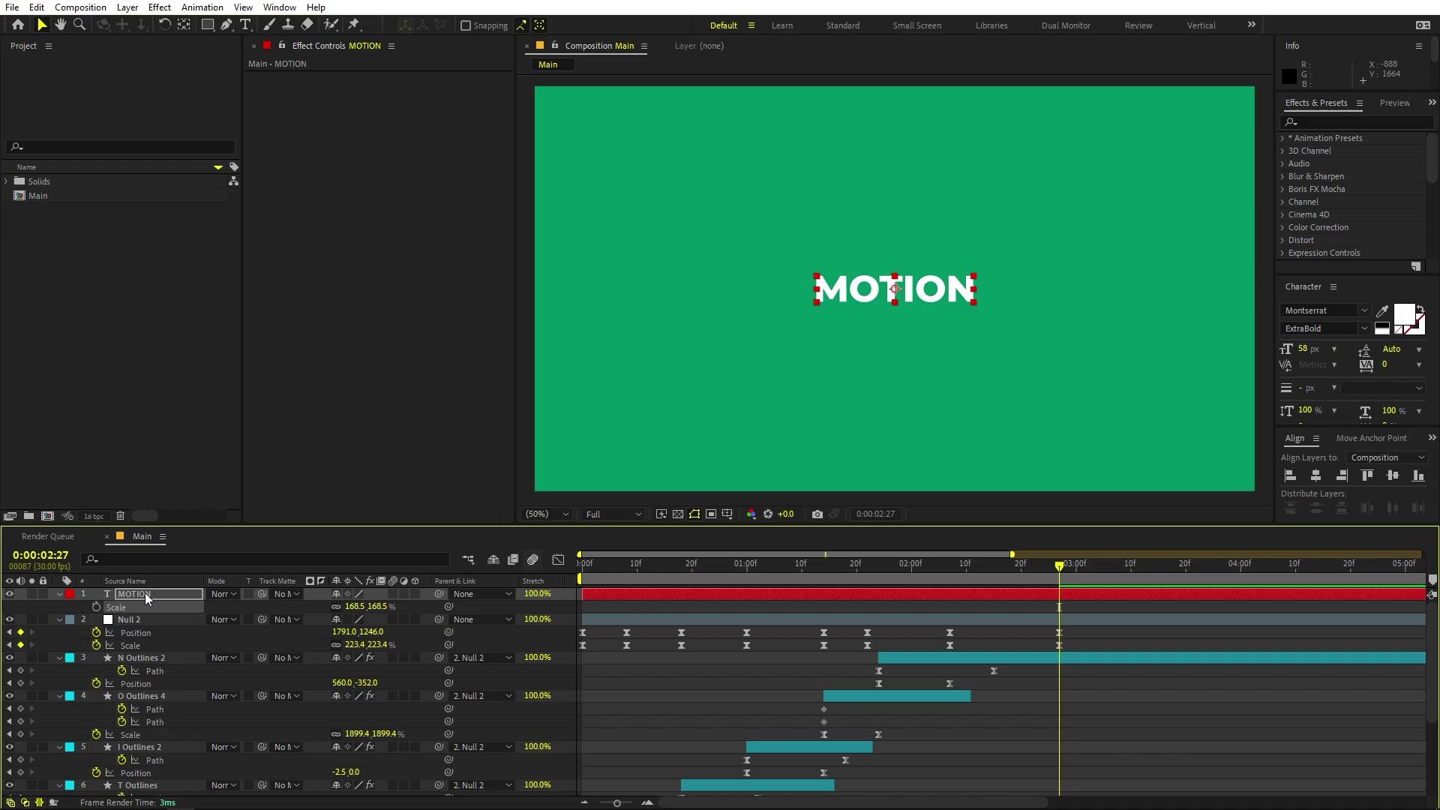
# Parent the MOTION layer to Null 2 and trim its start to 0:00:02:07
pyautogui.click(147, 596)
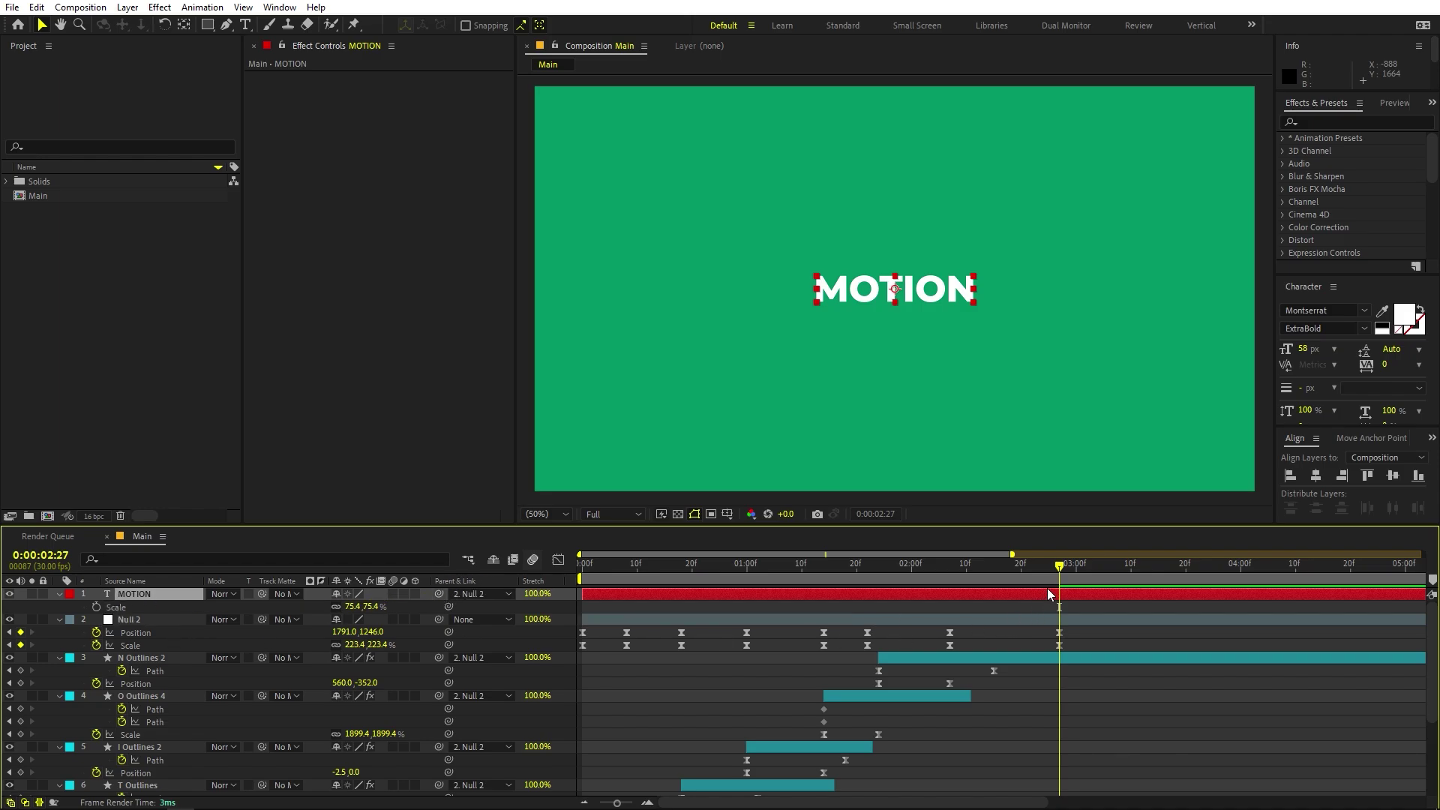
pyautogui.moveTo(1047, 593); pyautogui.dragTo(820, 588)
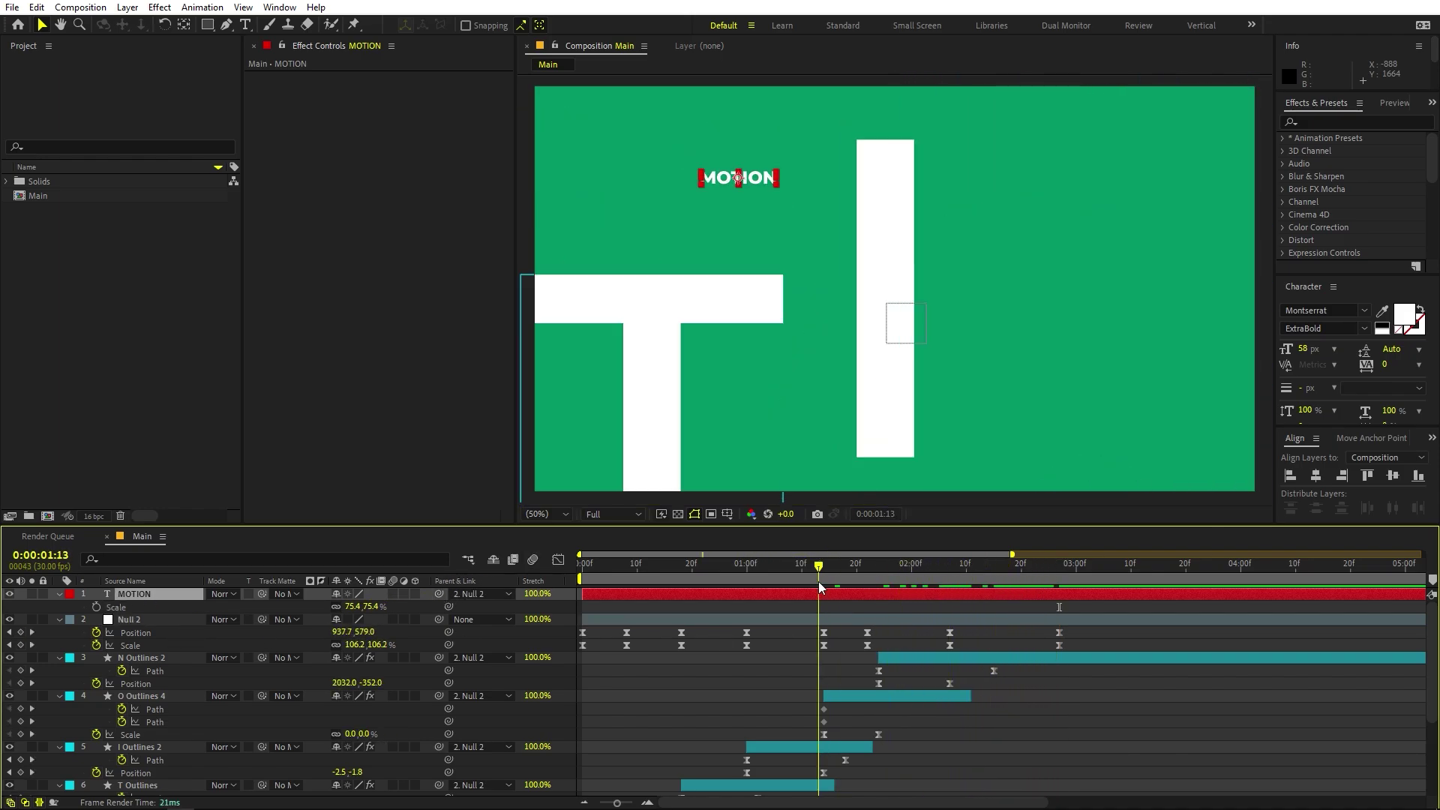
pyautogui.press('space')
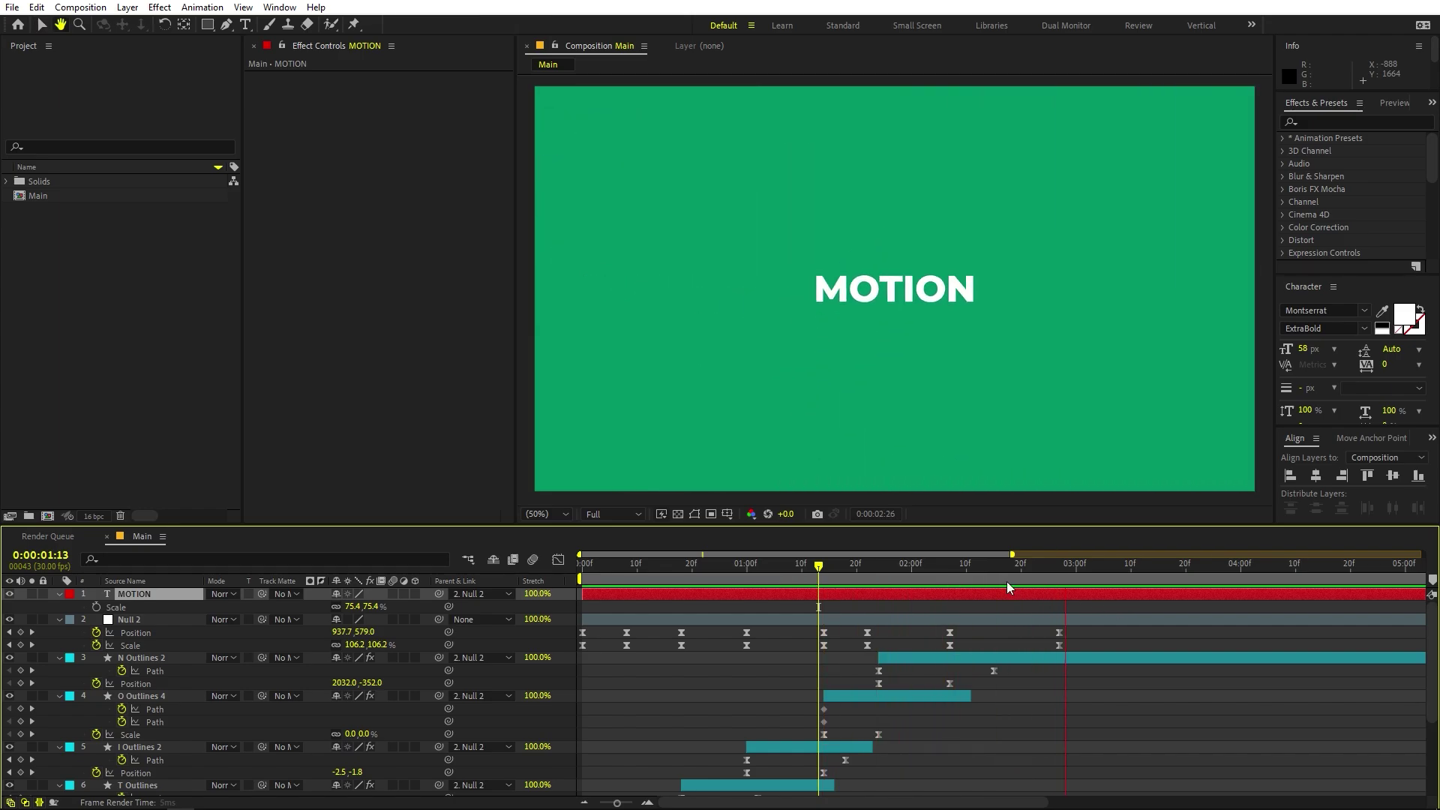
pyautogui.click(945, 585)
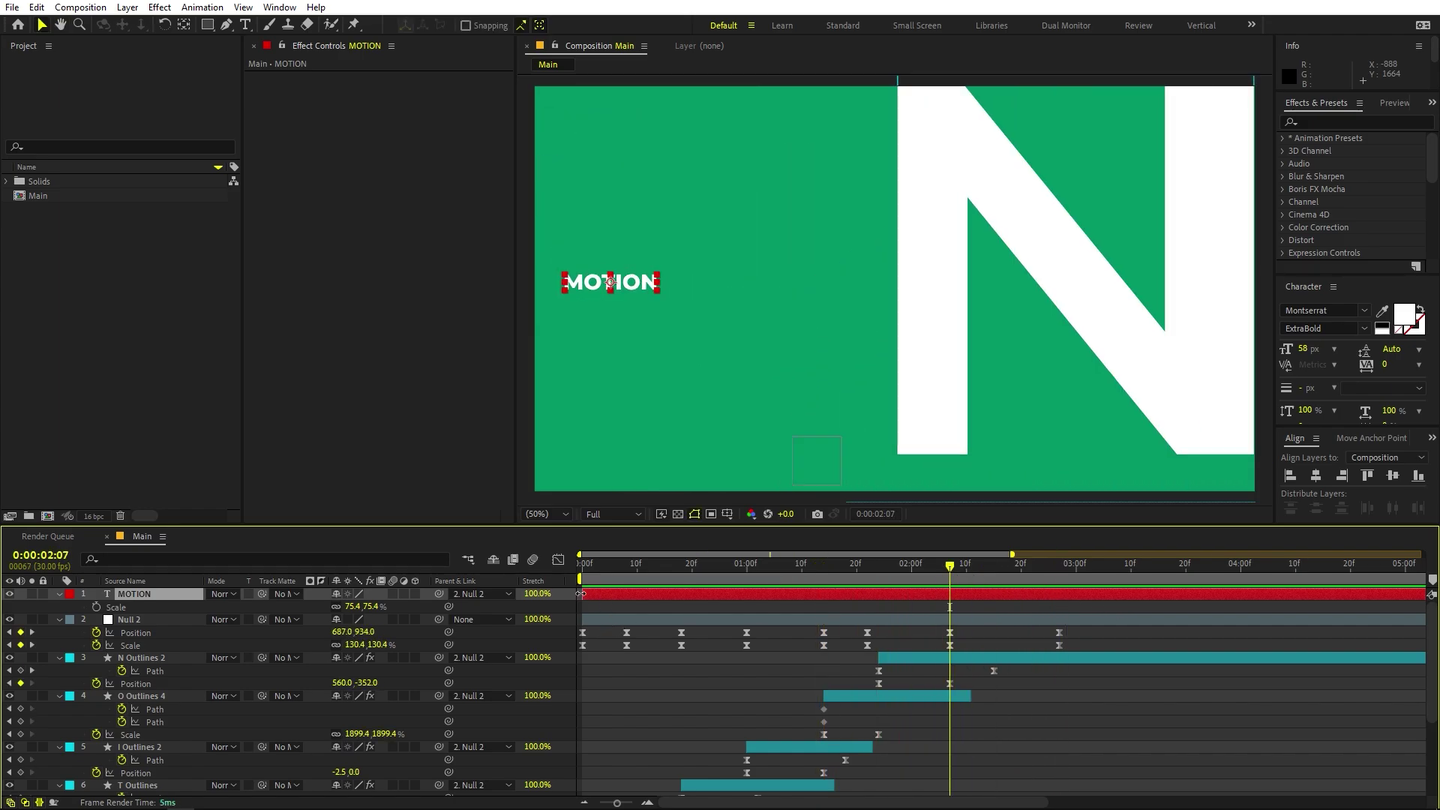
pyautogui.moveTo(580, 594); pyautogui.dragTo(830, 611)
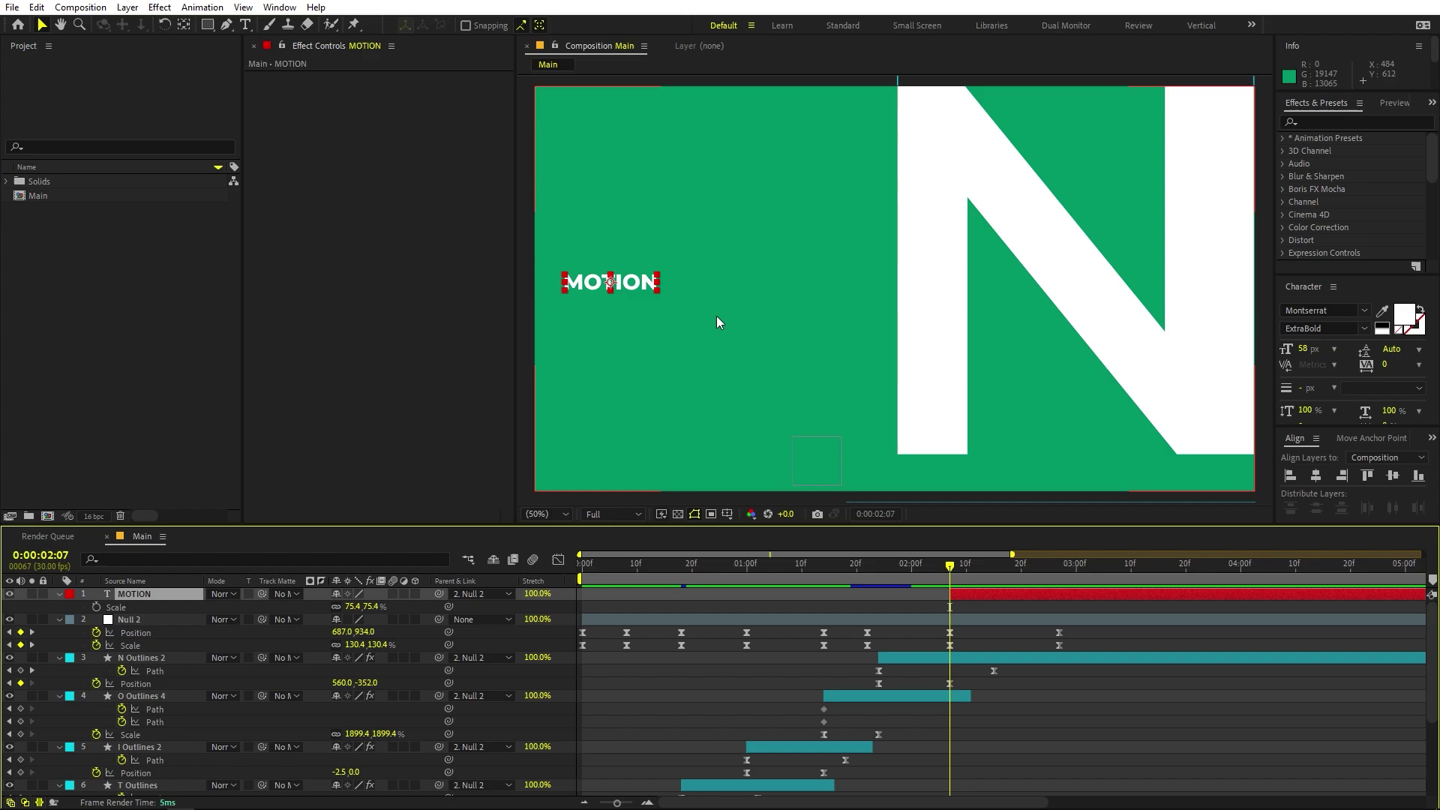
# At 0:00:02:27, move Null 2 farther beyond the composition's lower-right corner to Position 2783, 1654
pyautogui.press(',')
pyautogui.press('k')
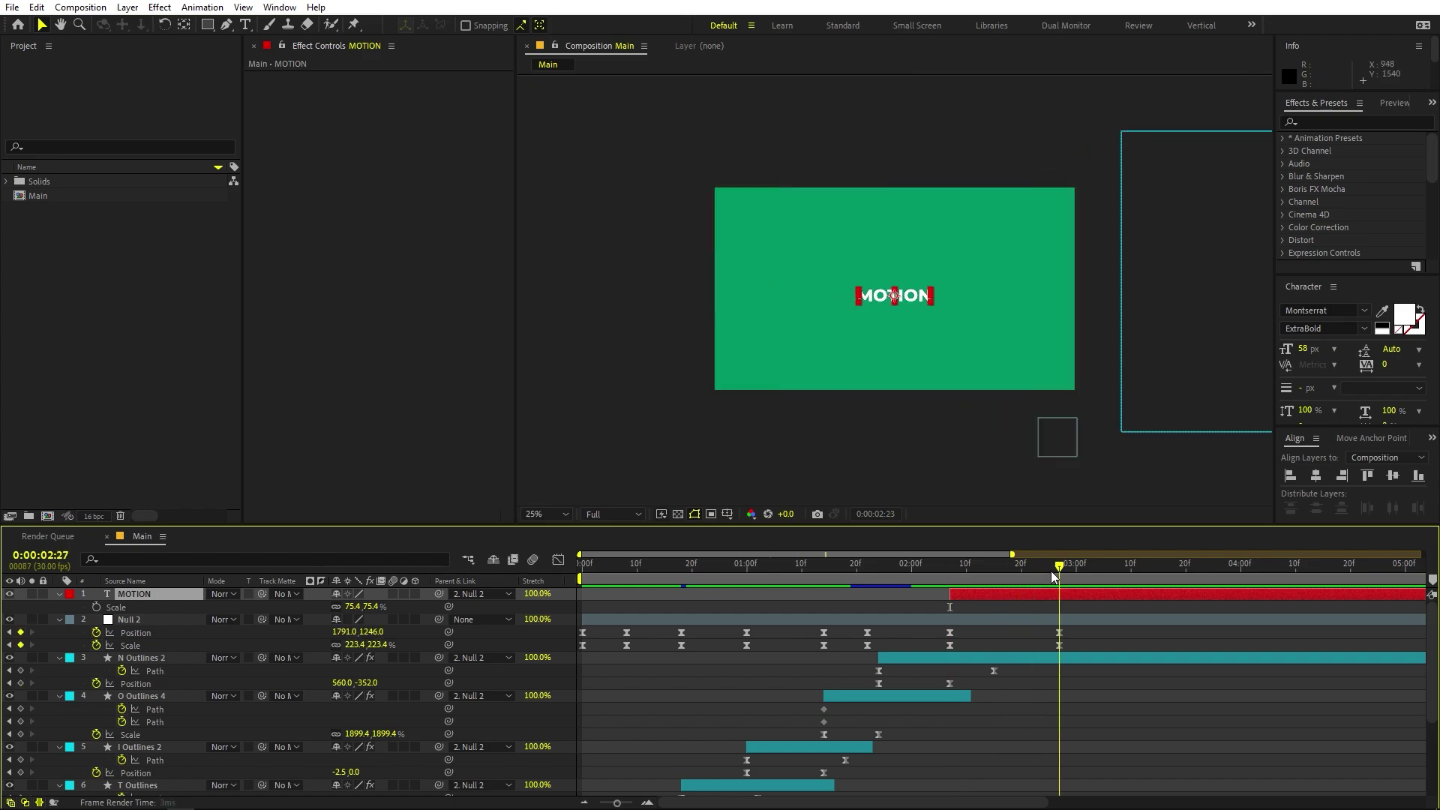
pyautogui.click(1072, 429)
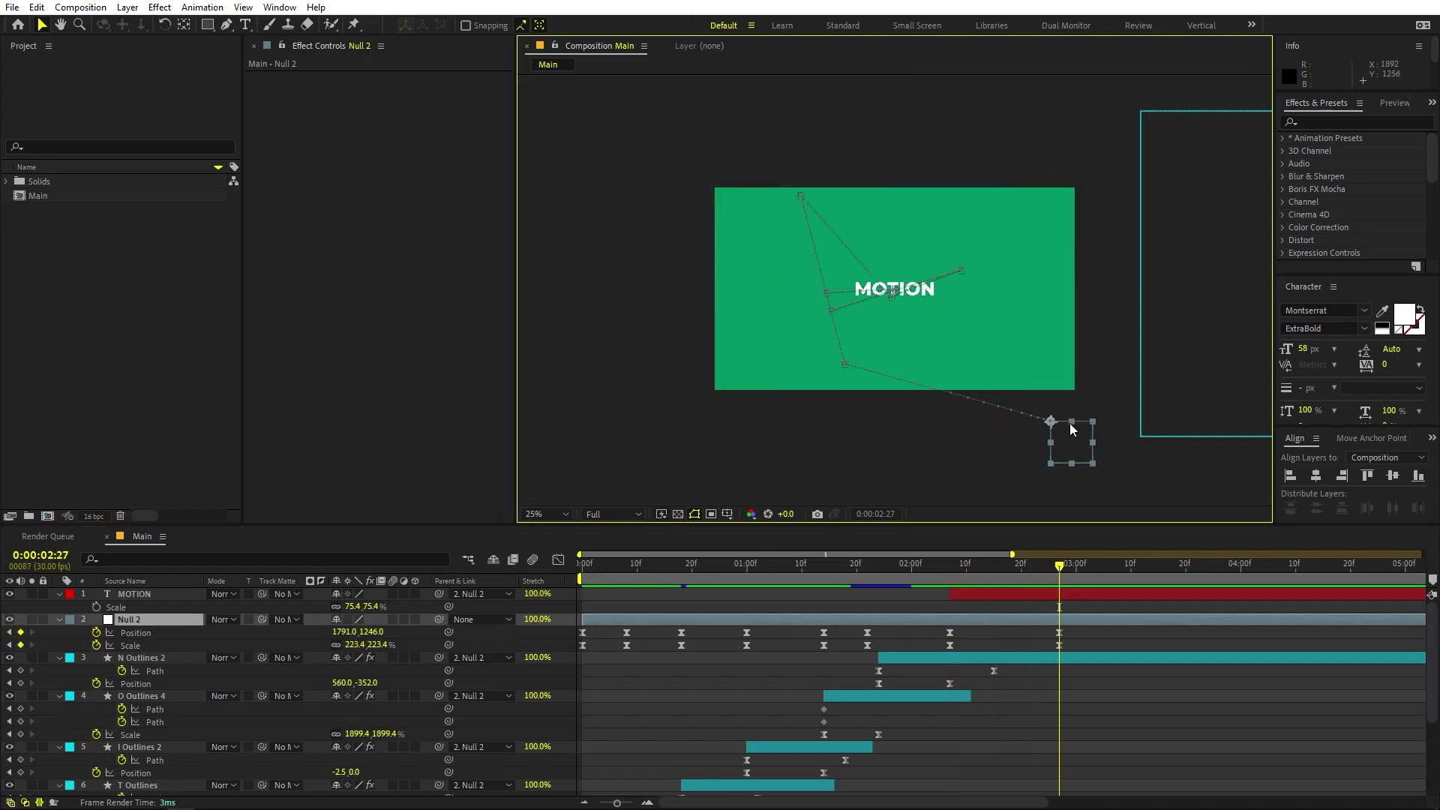
pyautogui.moveTo(1060, 429); pyautogui.dragTo(1246, 505)
# Recentre the MOTION text in the composition at 0:00:02:27 and play back the transition into it
pyautogui.click(1102, 370)
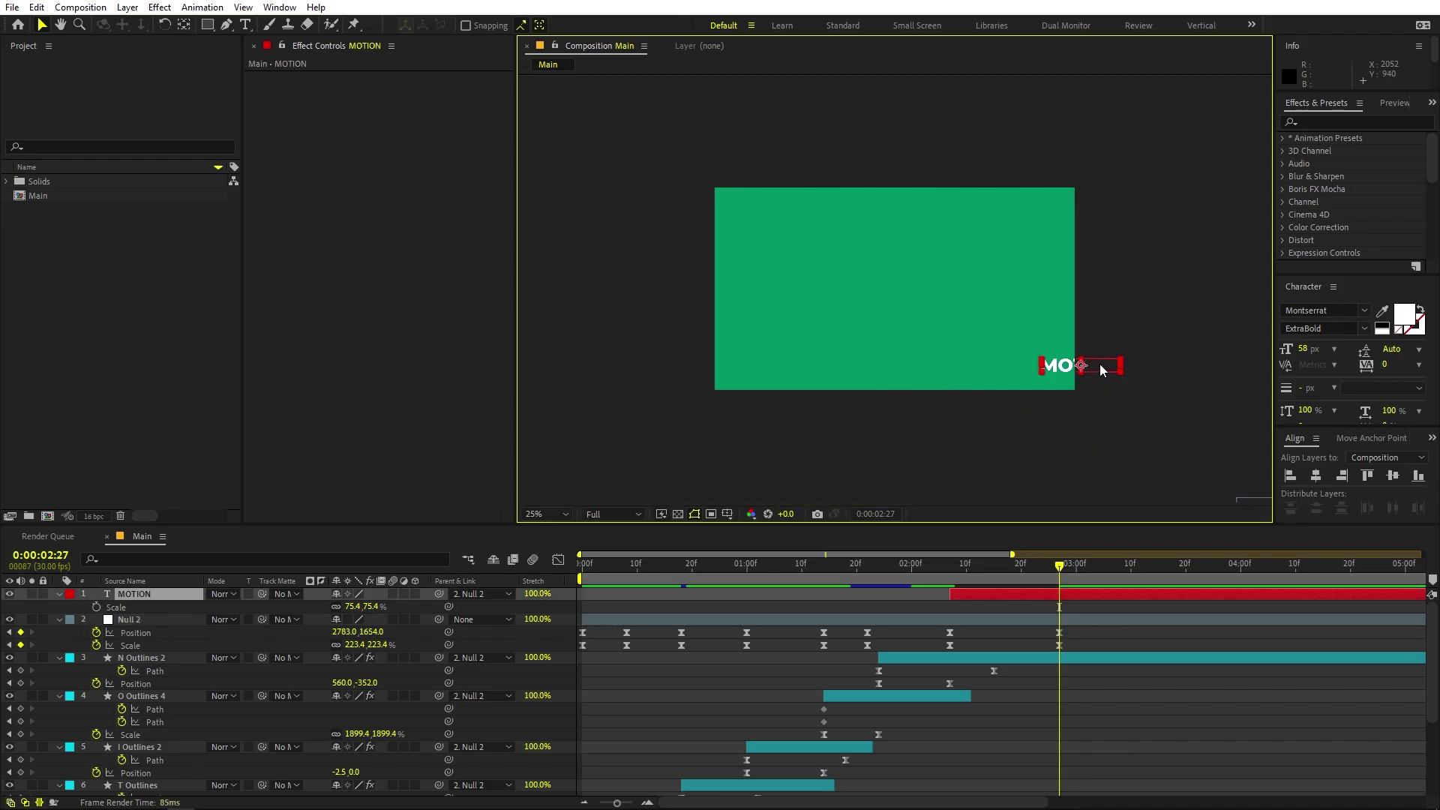
pyautogui.click(1317, 478)
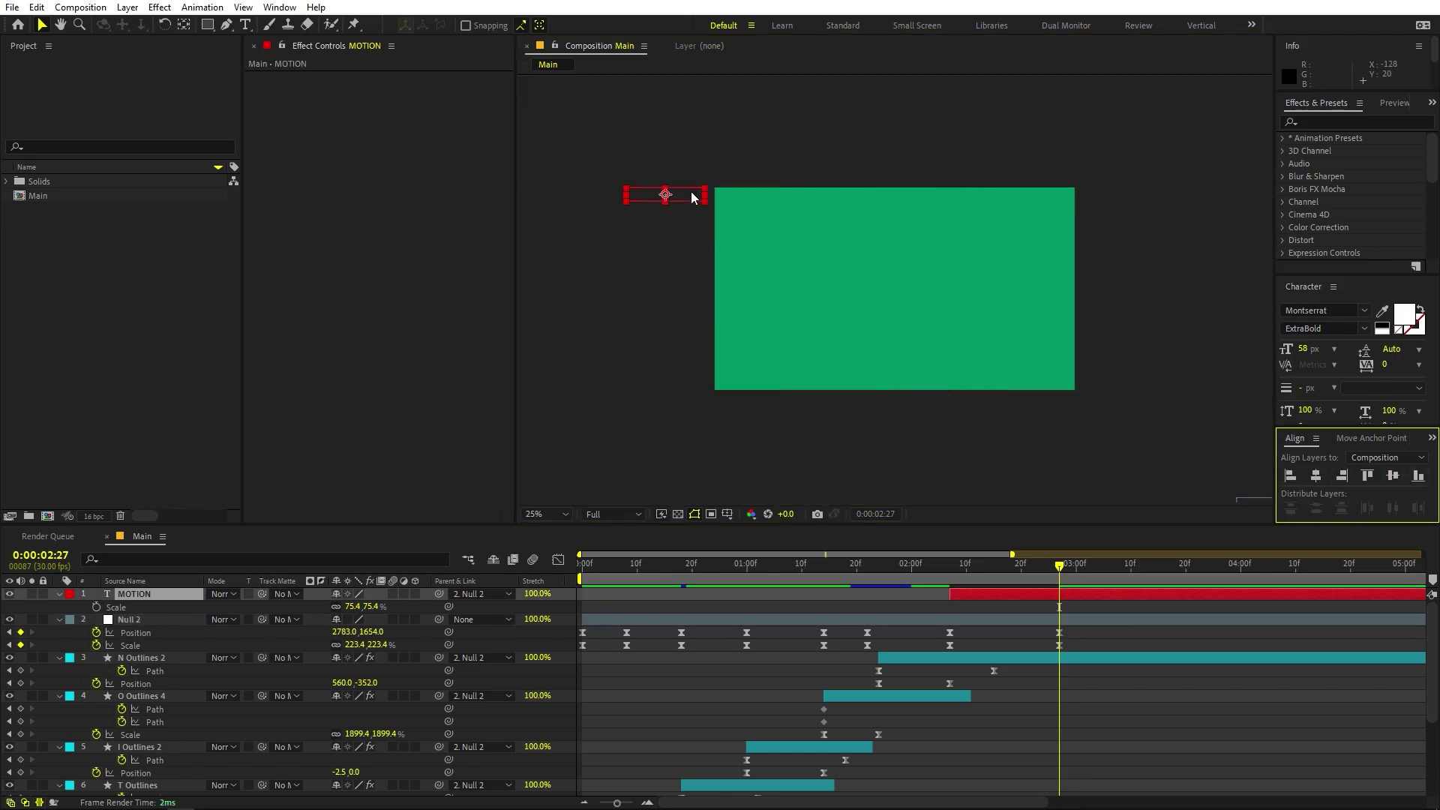
pyautogui.moveTo(692, 197); pyautogui.dragTo(945, 309)
pyautogui.click(695, 513)
pyautogui.click(690, 524)
pyautogui.press('/')
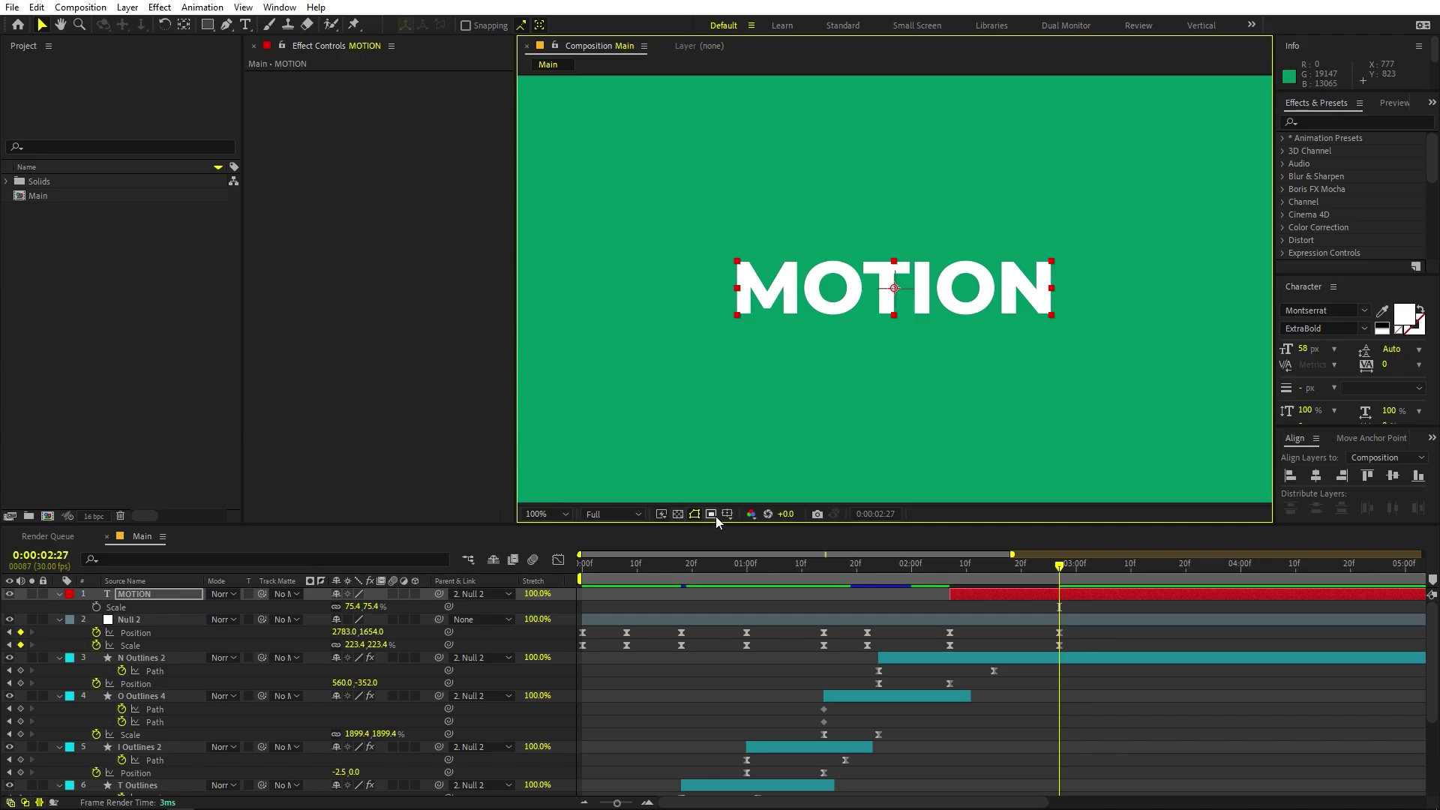
pyautogui.click(726, 514)
pyautogui.click(748, 534)
pyautogui.scroll(-2, 1086, 311)
pyautogui.moveTo(974, 569); pyautogui.dragTo(856, 593)
pyautogui.press('space')
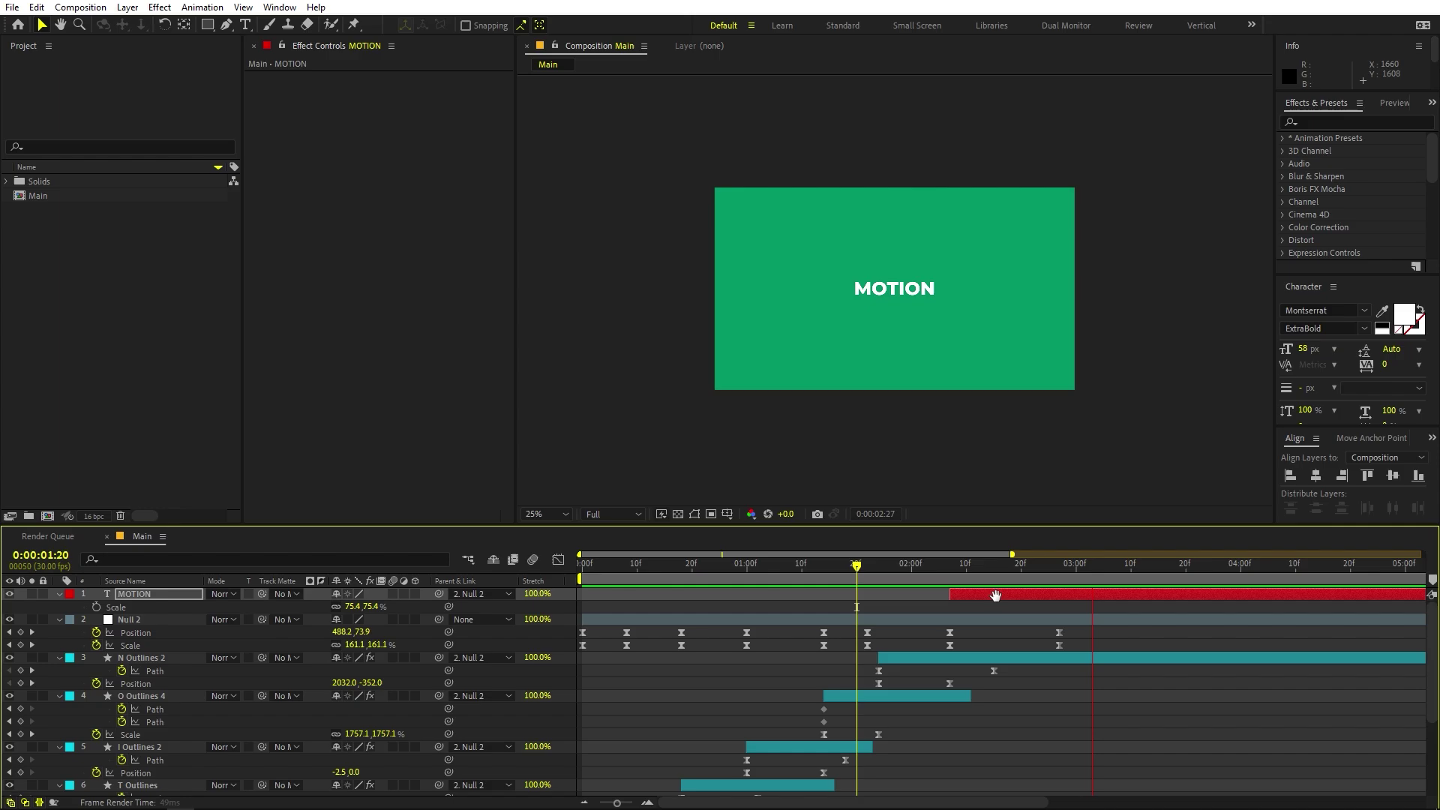
pyautogui.press('space')
# Keyframe the MOTION layer's Scale at 75.4% at 0:00:02:07, 712.4% at 0:00:02:15 and 100% at 0:00:02:27
pyautogui.moveTo(985, 571); pyautogui.dragTo(951, 587)
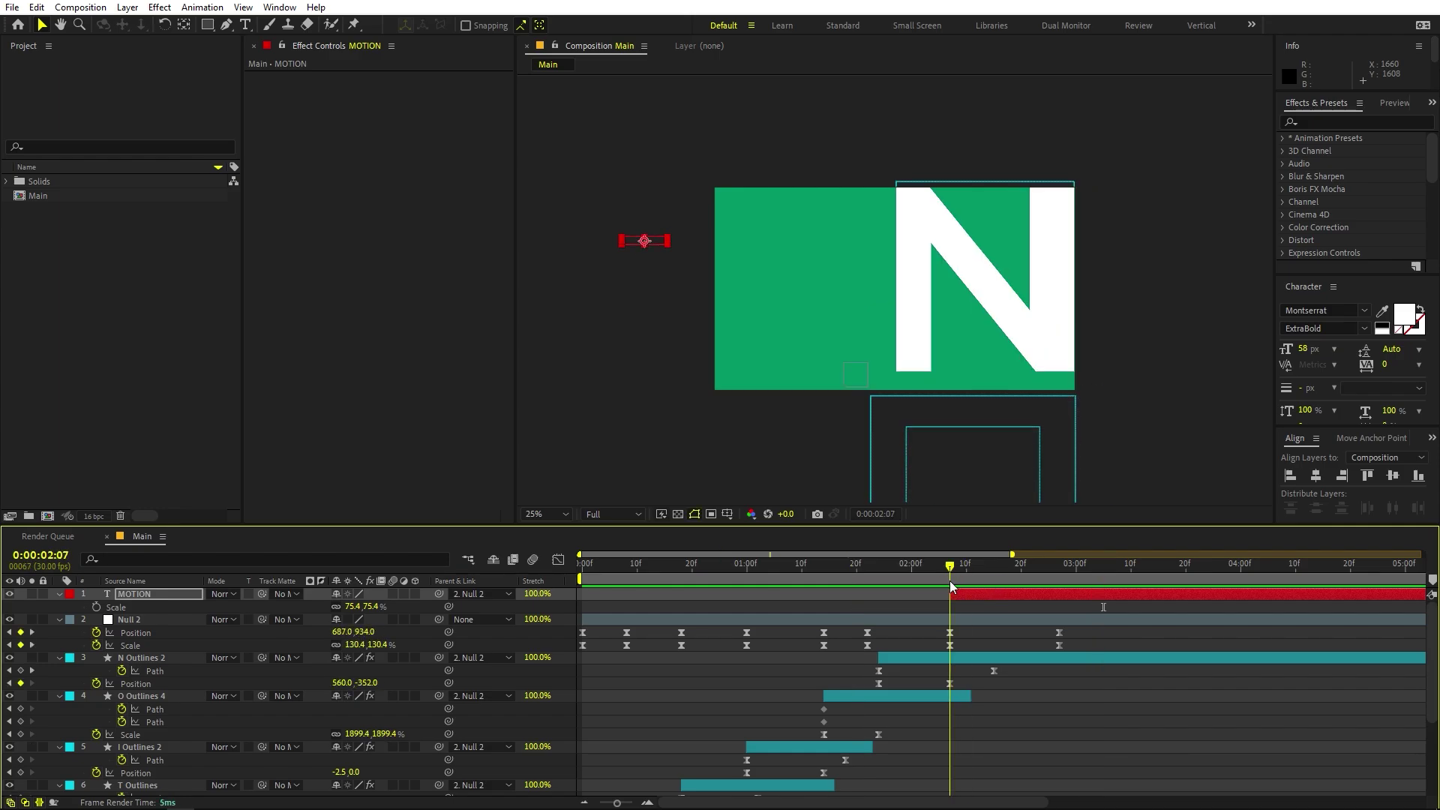
pyautogui.click(90, 617)
pyautogui.scroll(1, 773, 657)
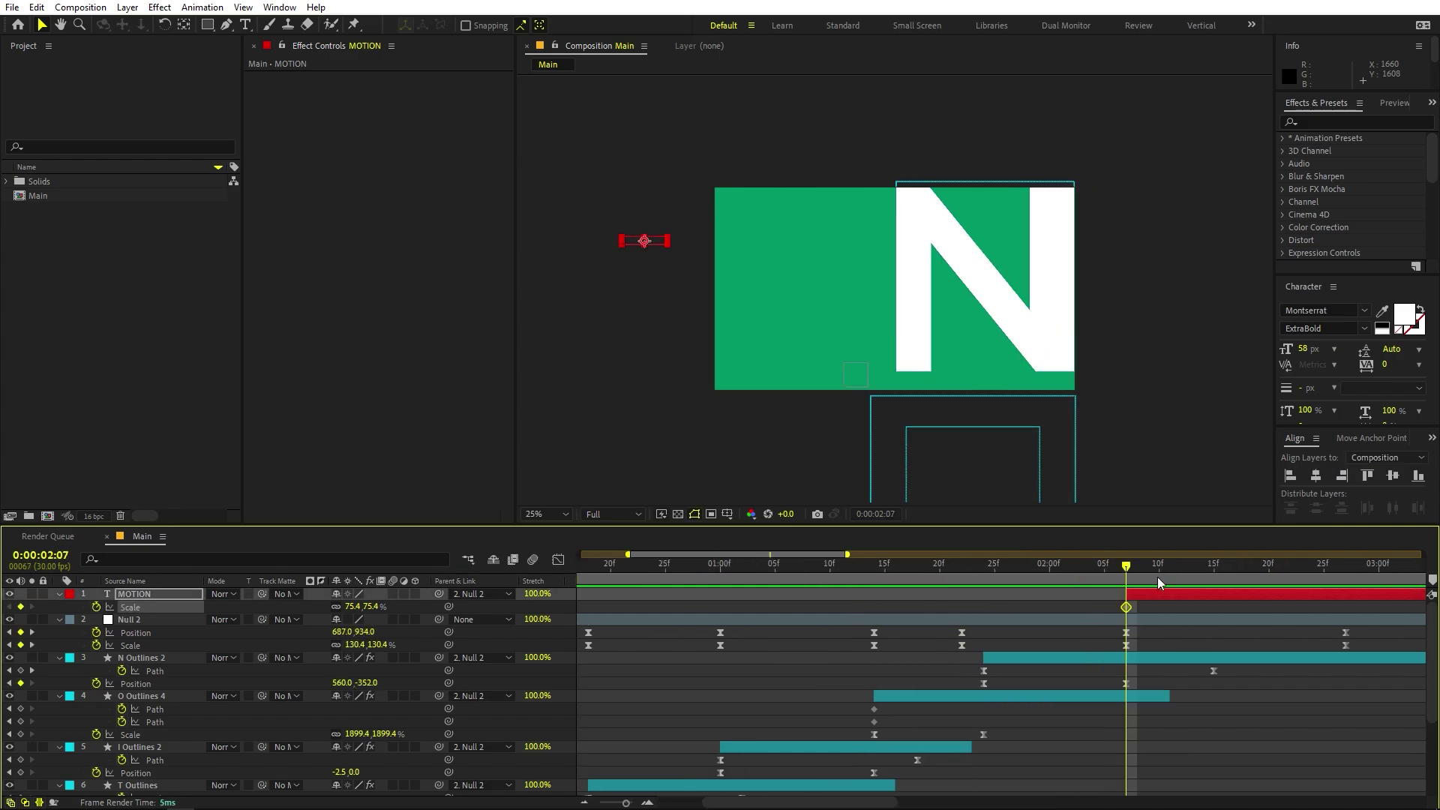
pyautogui.moveTo(1151, 576); pyautogui.dragTo(1213, 571)
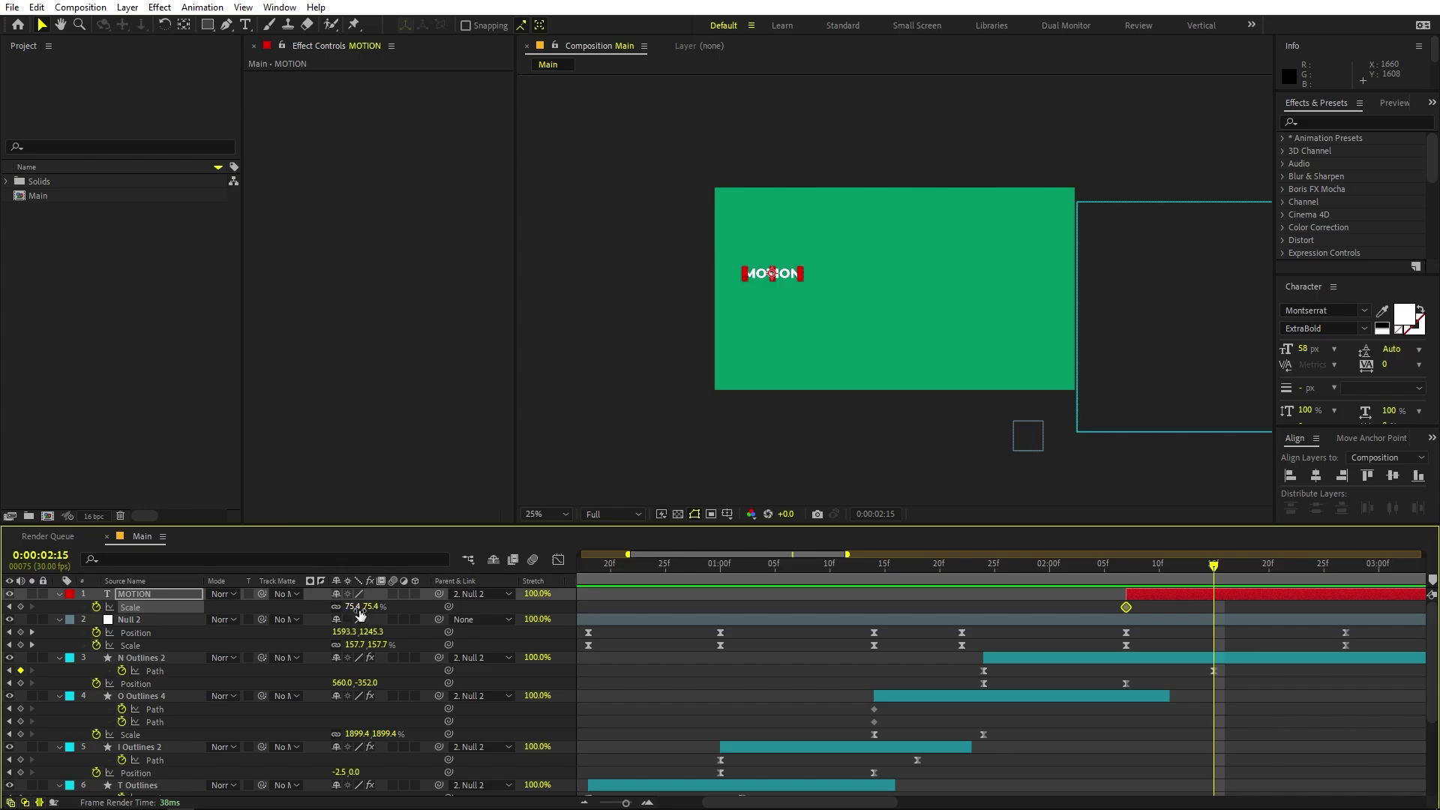
pyautogui.moveTo(360, 614); pyautogui.dragTo(823, 601)
pyautogui.press('k')
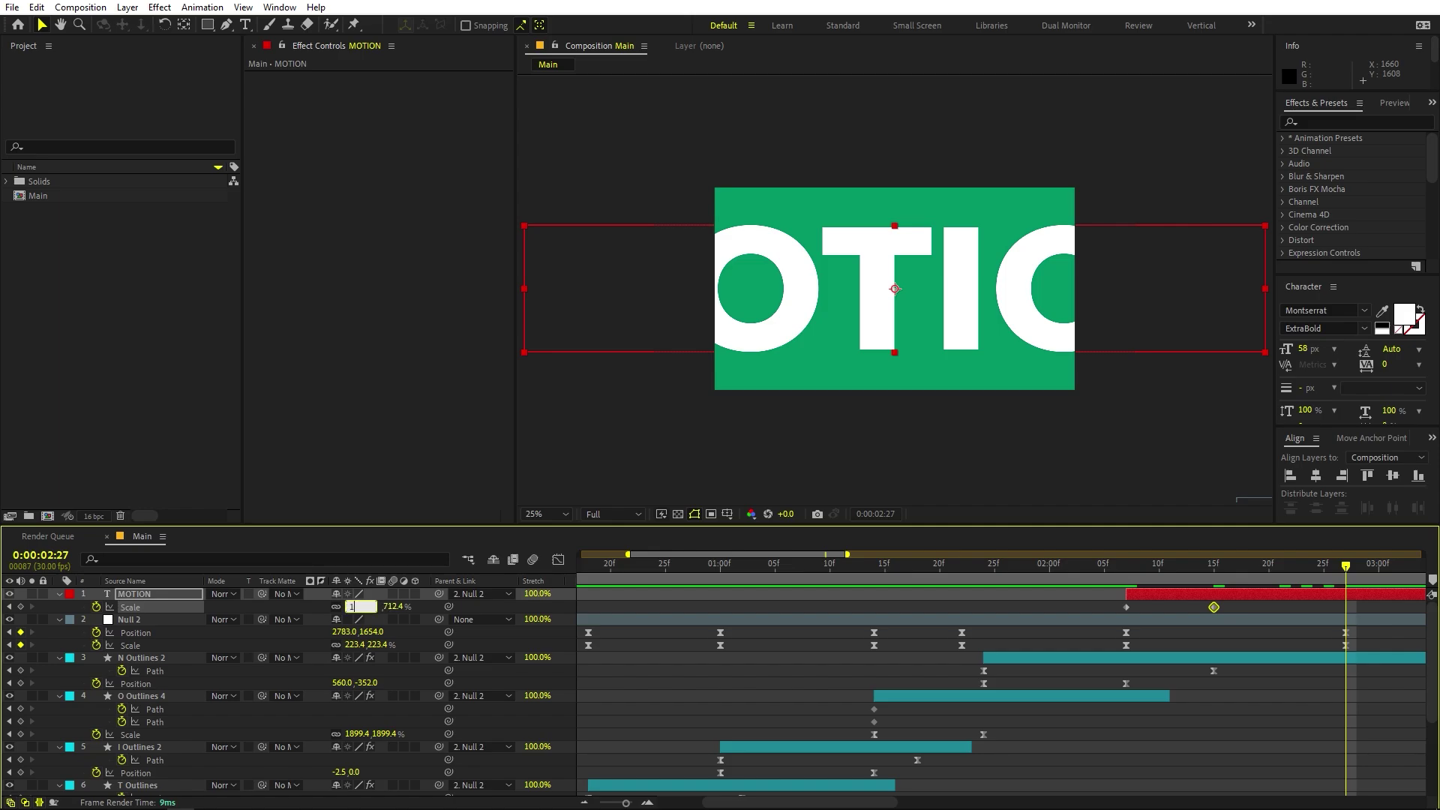
pyautogui.write('00')
pyautogui.press('Return')
# Apply Easy Ease to the MOTION layer's three Scale keyframes
pyautogui.scroll(-5, 900, 667)
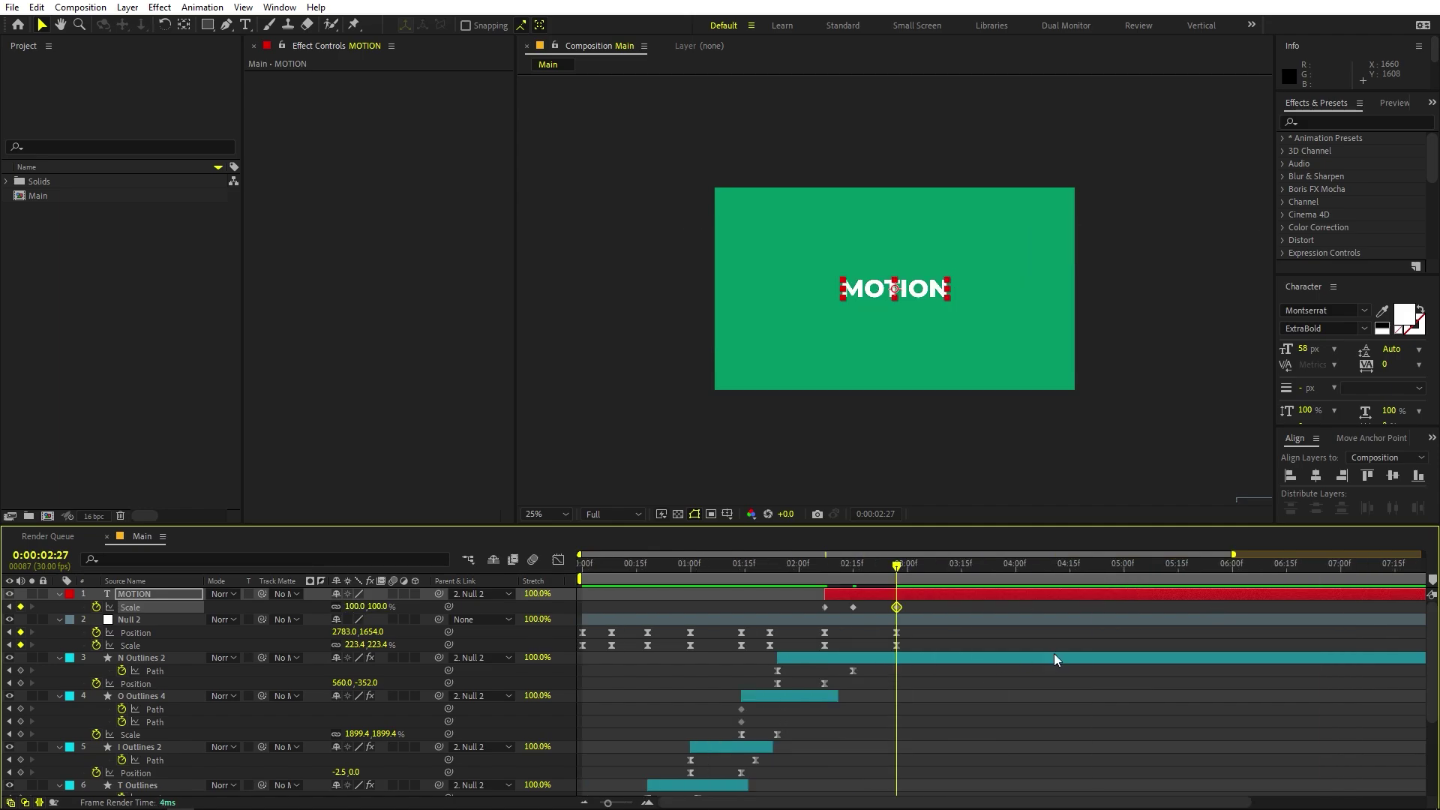
pyautogui.moveTo(956, 624); pyautogui.dragTo(825, 601)
pyautogui.press('F9')
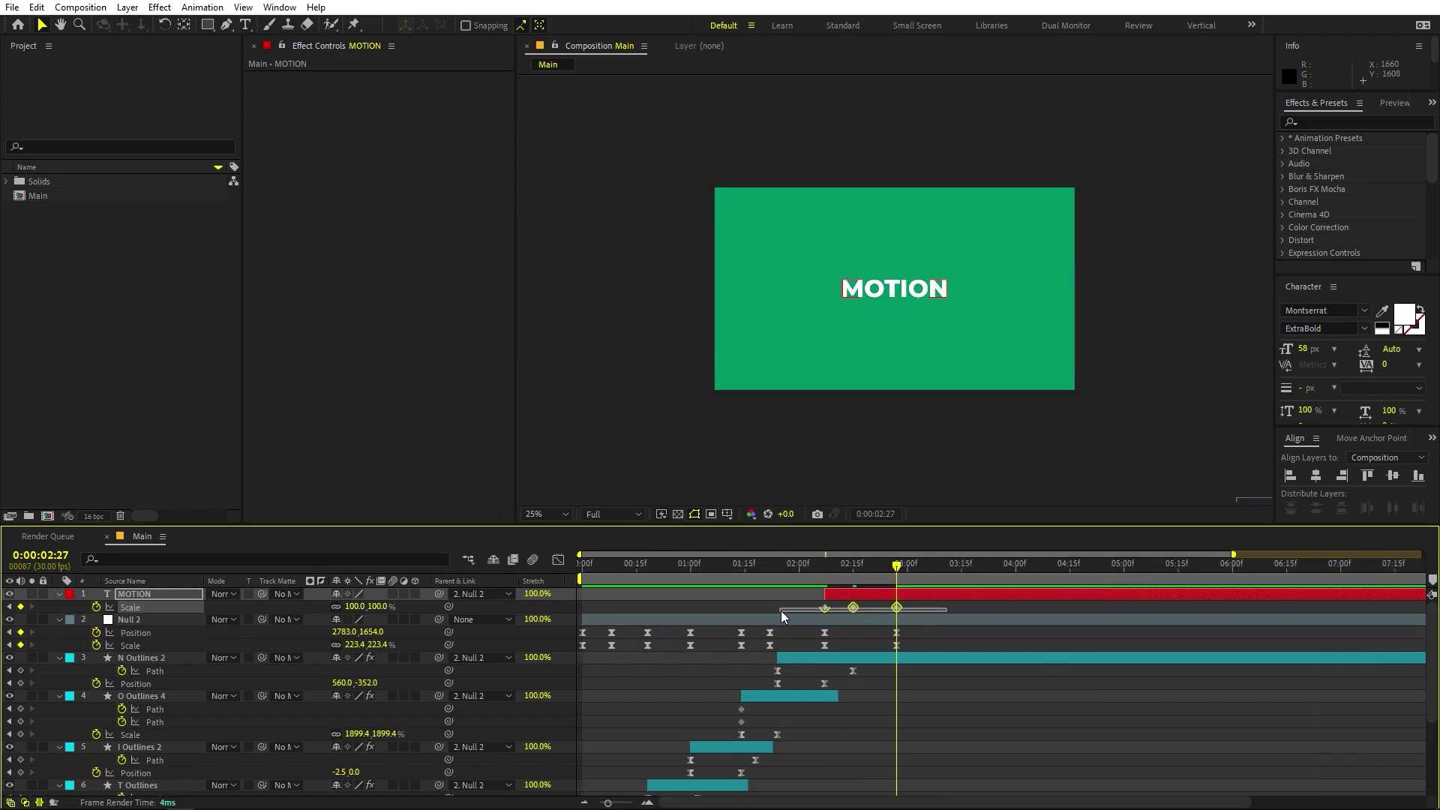
# Lengthen the easing handles of the MOTION Scale keyframes in the speed graph to give sharper mid-move peaks
pyautogui.click(557, 560)
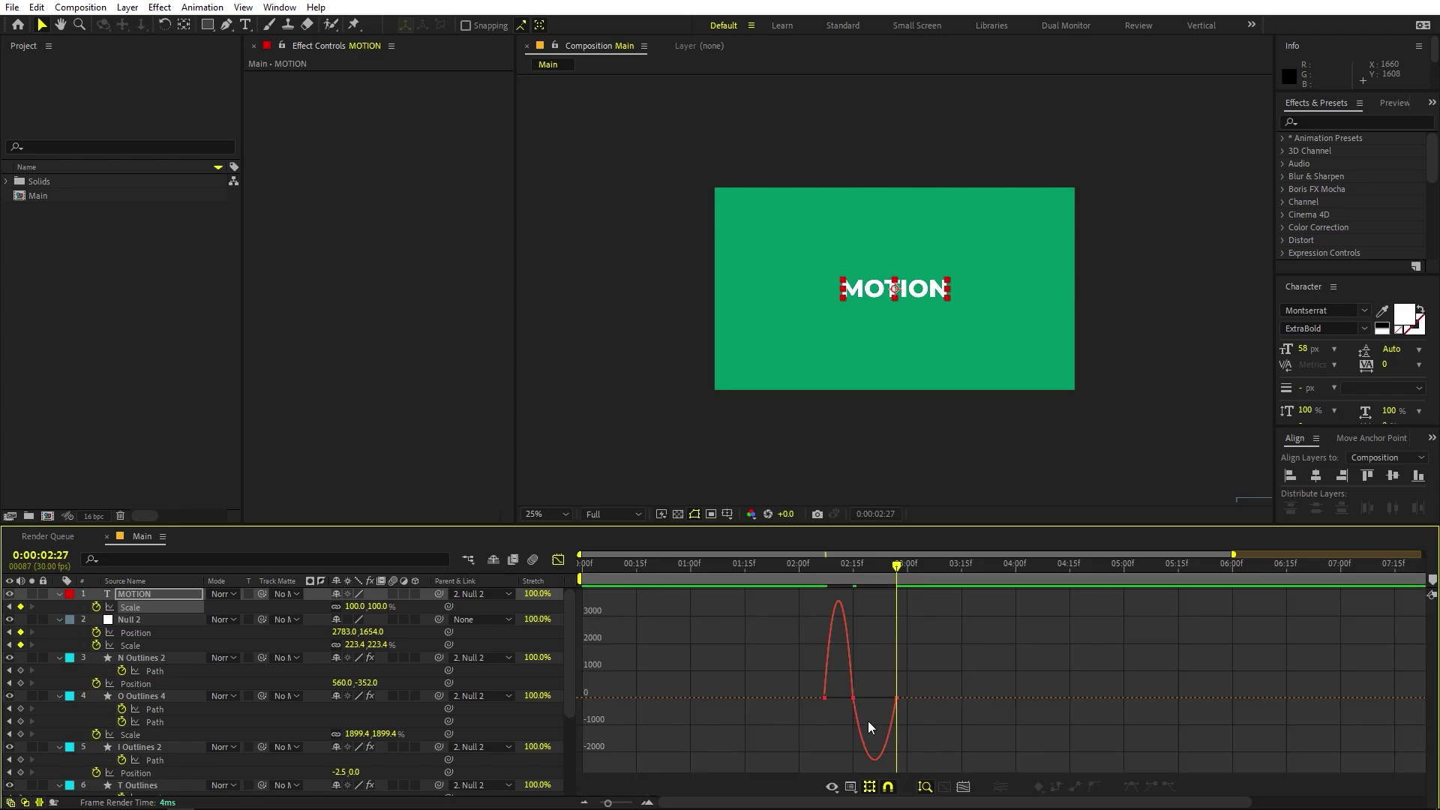
pyautogui.scroll(5, 900, 713)
pyautogui.moveTo(1083, 685); pyautogui.dragTo(573, 715)
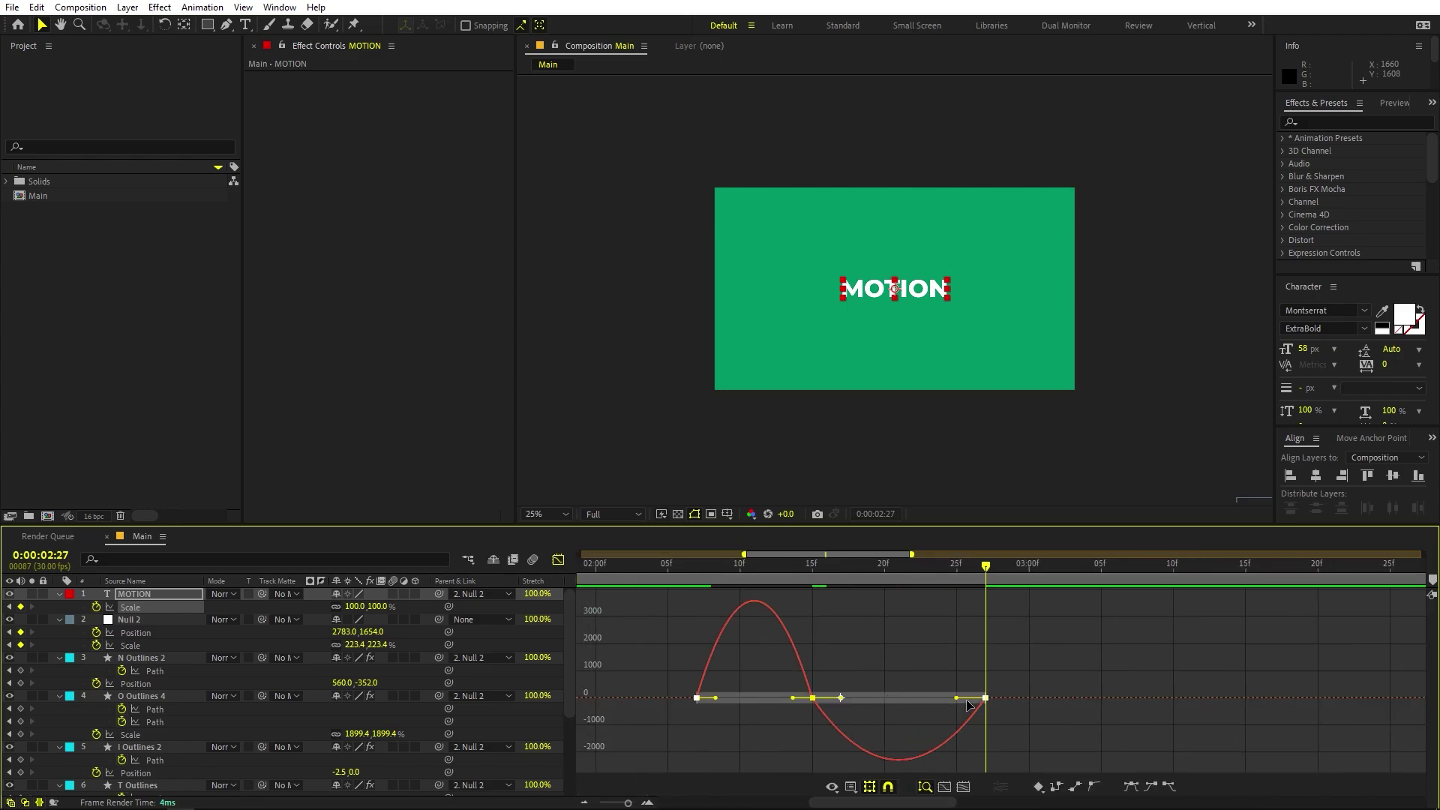
pyautogui.moveTo(956, 701); pyautogui.dragTo(930, 699)
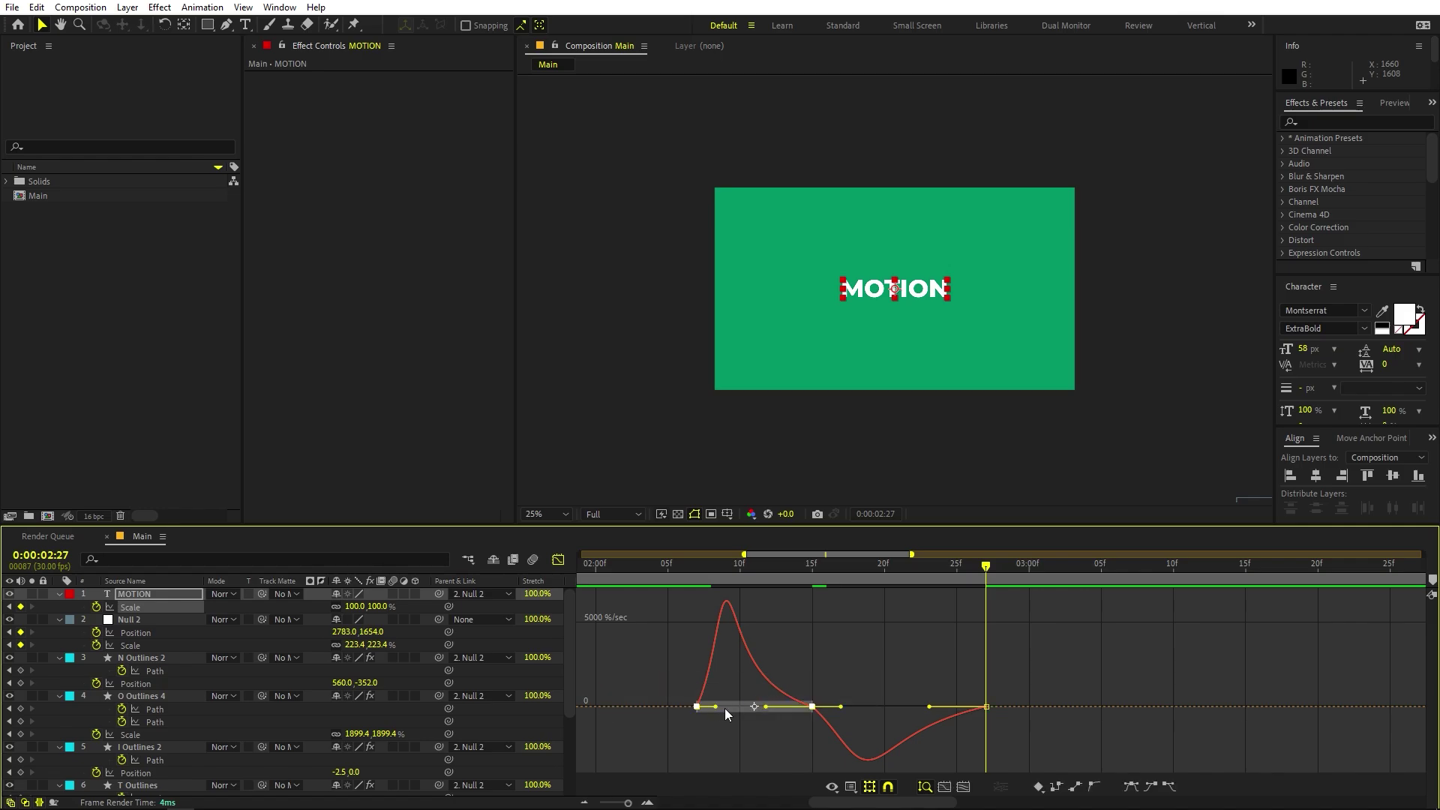
pyautogui.moveTo(725, 712); pyautogui.dragTo(745, 706)
pyautogui.click(667, 566)
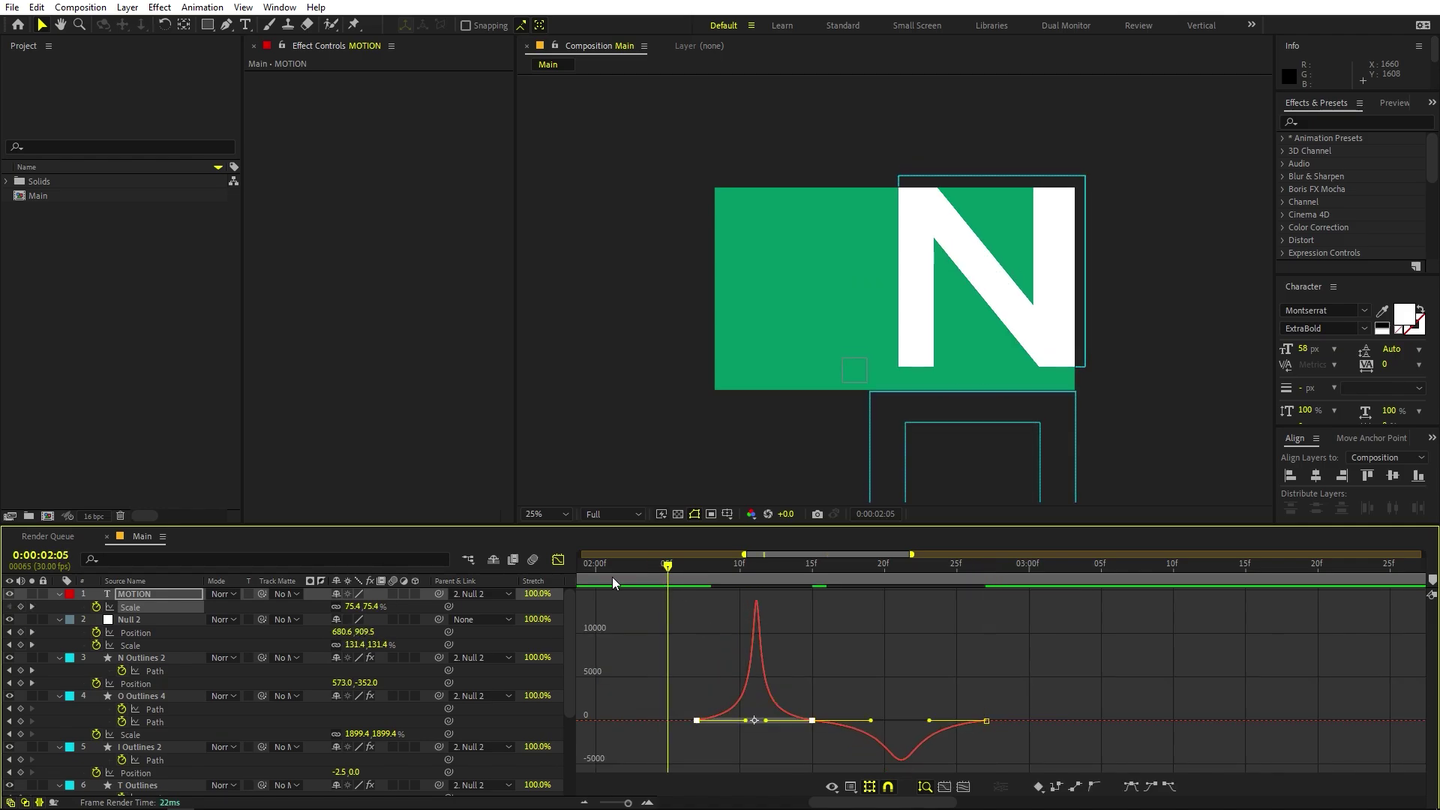
pyautogui.click(558, 559)
# Adjust the speed-graph easing of Null 2's Position and Scale keyframes around its final move, from 0:00:02:07 to 0:00:02:27
pyautogui.press(';')
pyautogui.moveTo(886, 606); pyautogui.dragTo(805, 666)
pyautogui.click(556, 561)
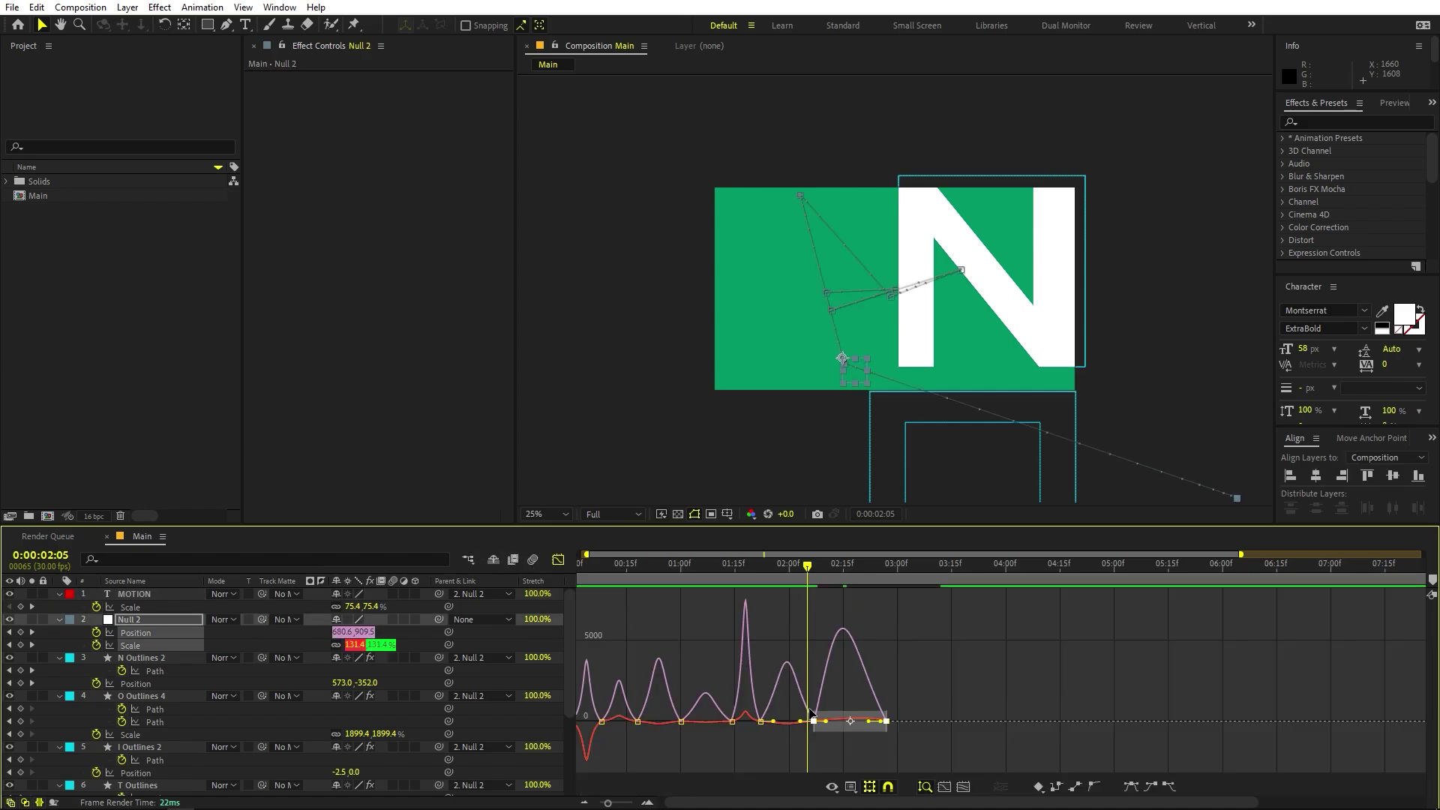
pyautogui.scroll(4, 810, 708)
pyautogui.moveTo(1215, 689); pyautogui.dragTo(1024, 758)
pyautogui.hotkey('ctrl', 'z')
pyautogui.moveTo(965, 722); pyautogui.dragTo(908, 756)
pyautogui.moveTo(800, 569); pyautogui.dragTo(470, 592)
pyautogui.click(558, 559)
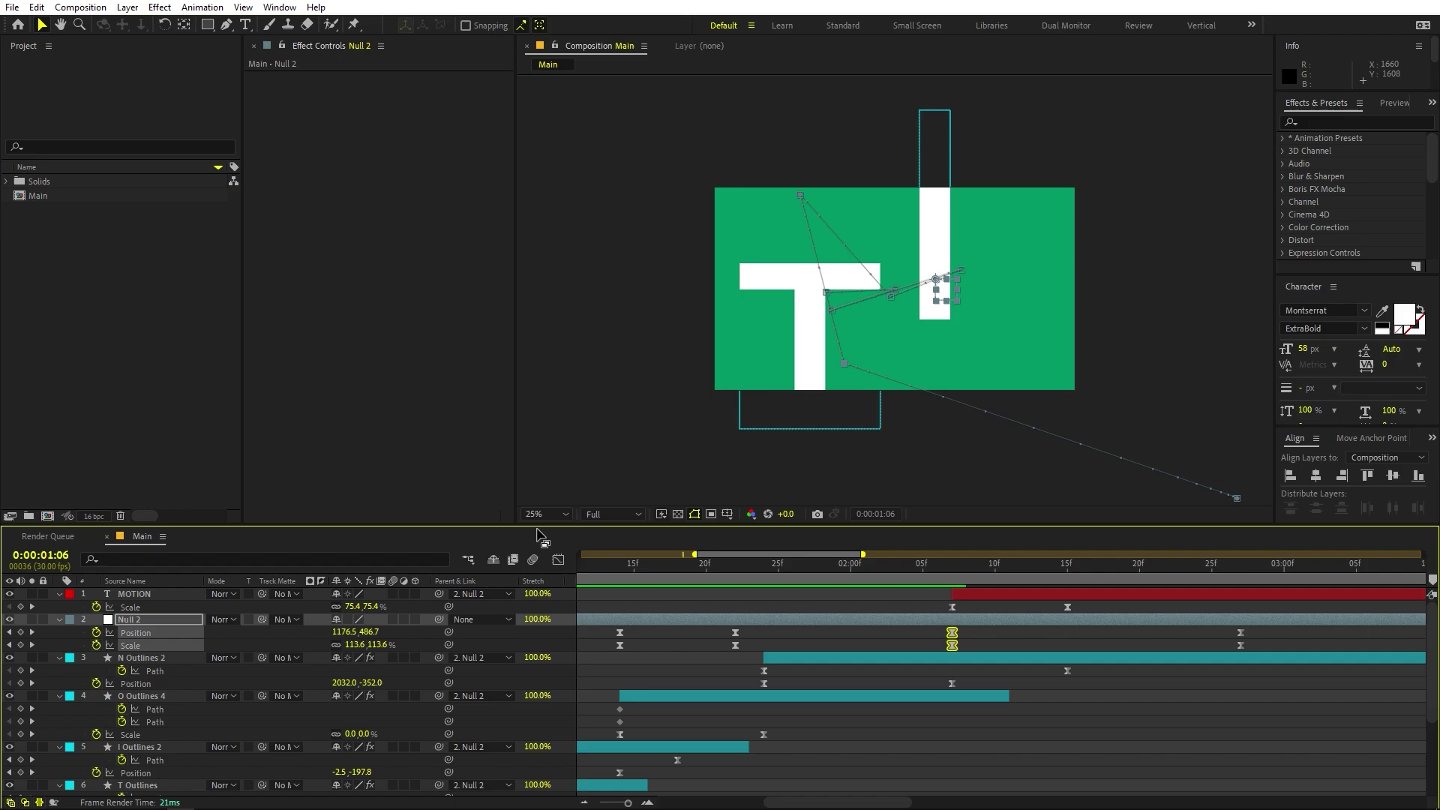
# Play back the whole animation fitted to the viewer and collapse the keyframed properties of all layers
pyautogui.click(546, 514)
pyautogui.click(555, 542)
pyautogui.press('space')
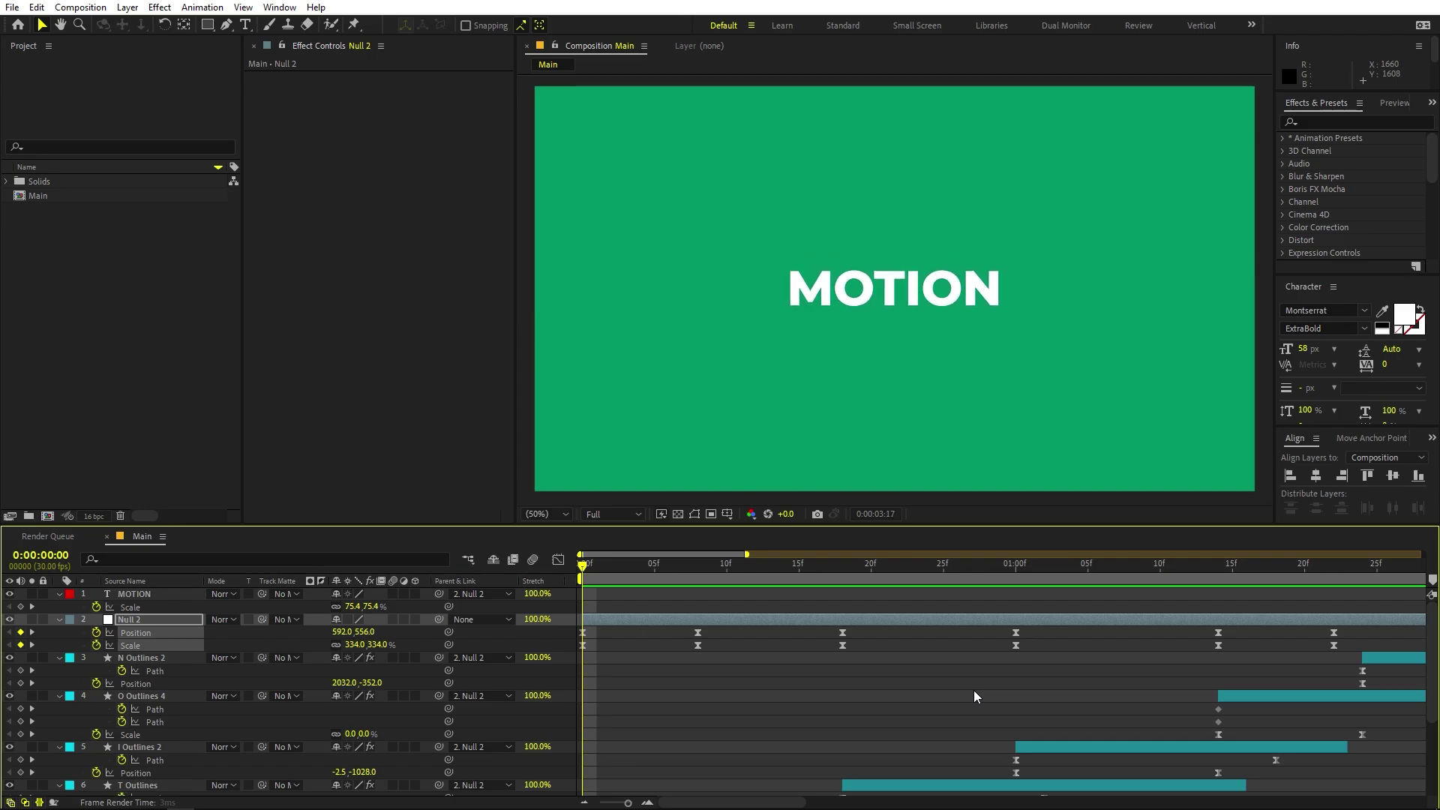
pyautogui.scroll(-4, 981, 698)
pyautogui.hotkey('ctrl', 'a')
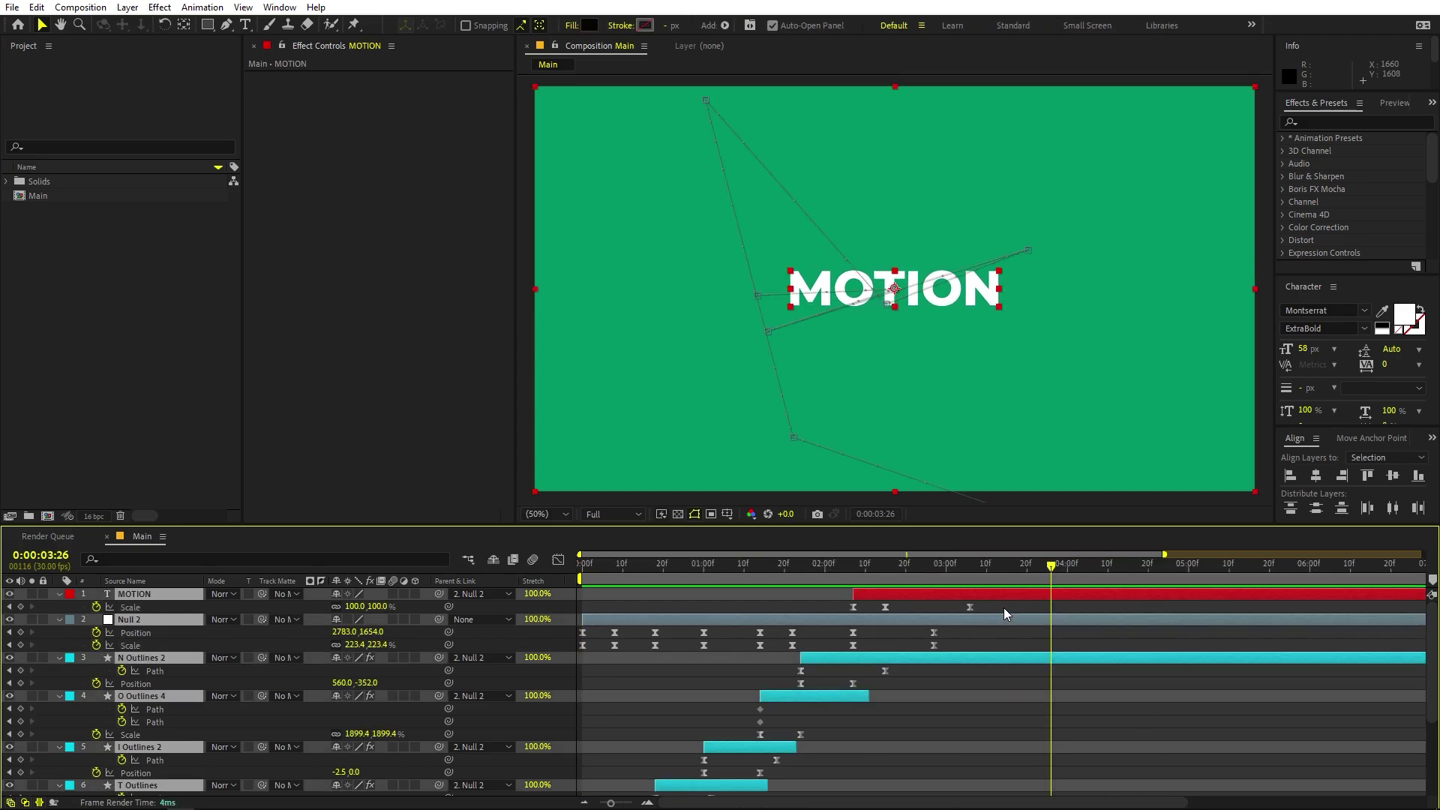
pyautogui.press('u')
pyautogui.click(885, 734)
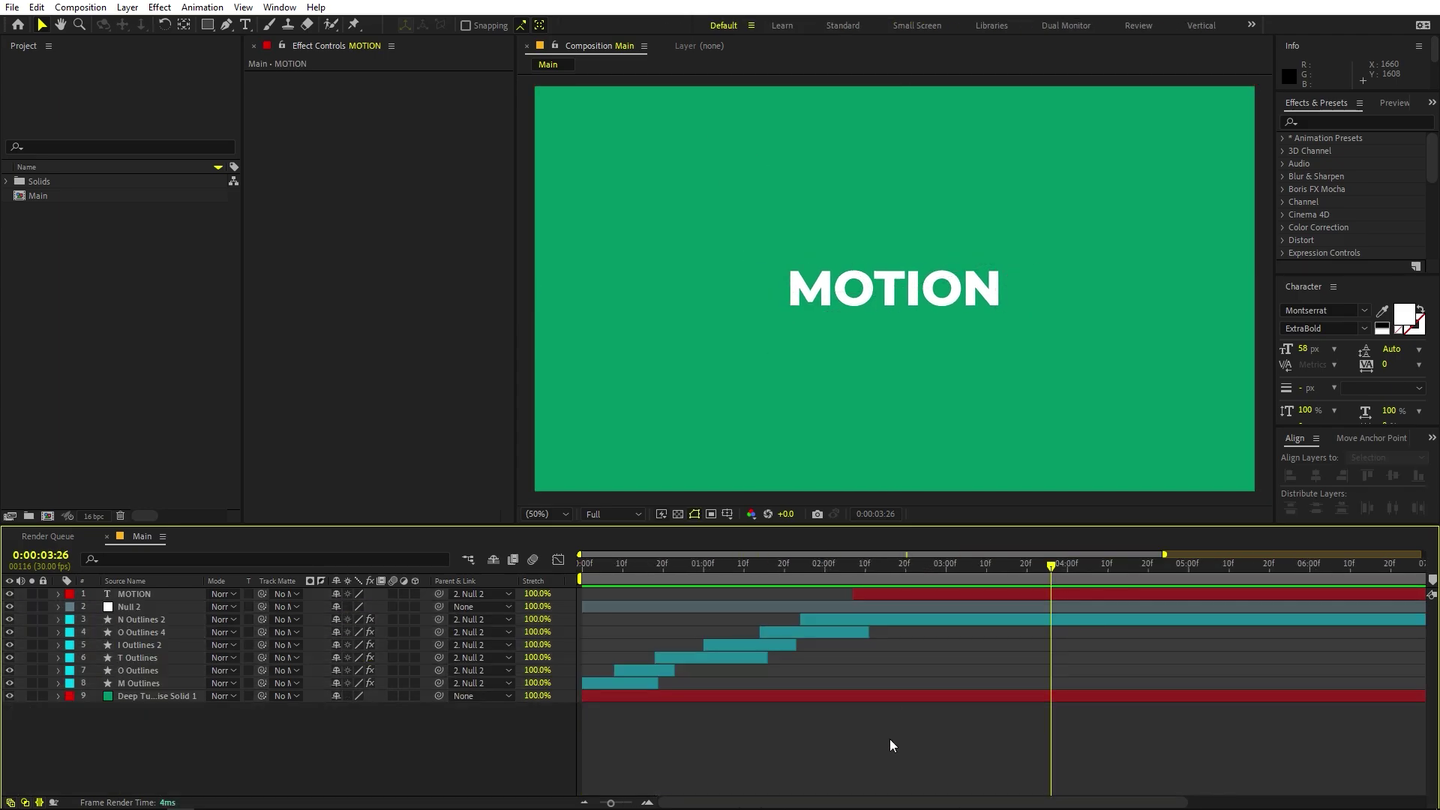
# Pre-compose all layers above the green background solid into a new composition named Text Comp, moving all attributes
pyautogui.click(162, 683)
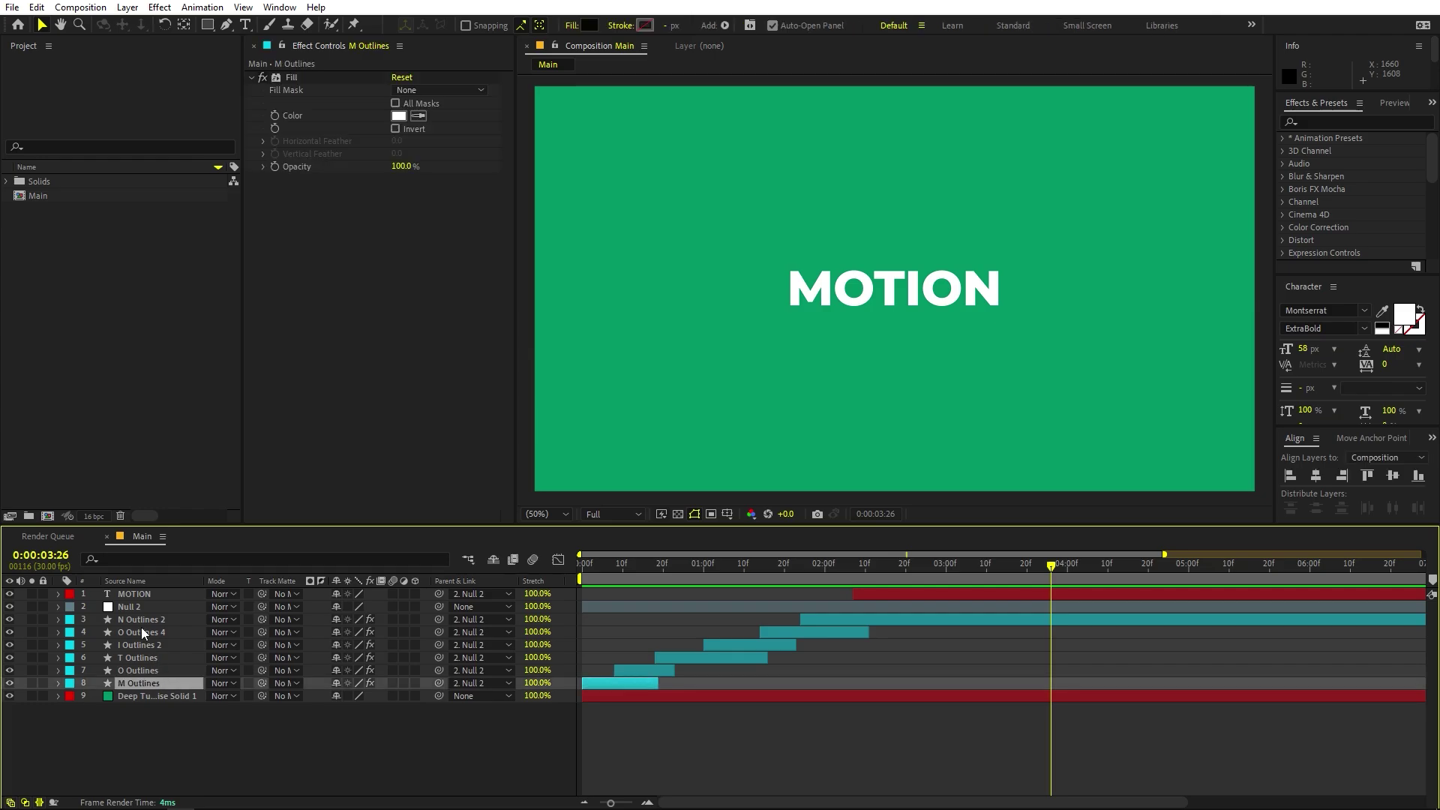
pyautogui.keyDown('shift'); pyautogui.click(142, 594); pyautogui.keyUp('shift')
pyautogui.rightClick(143, 594)
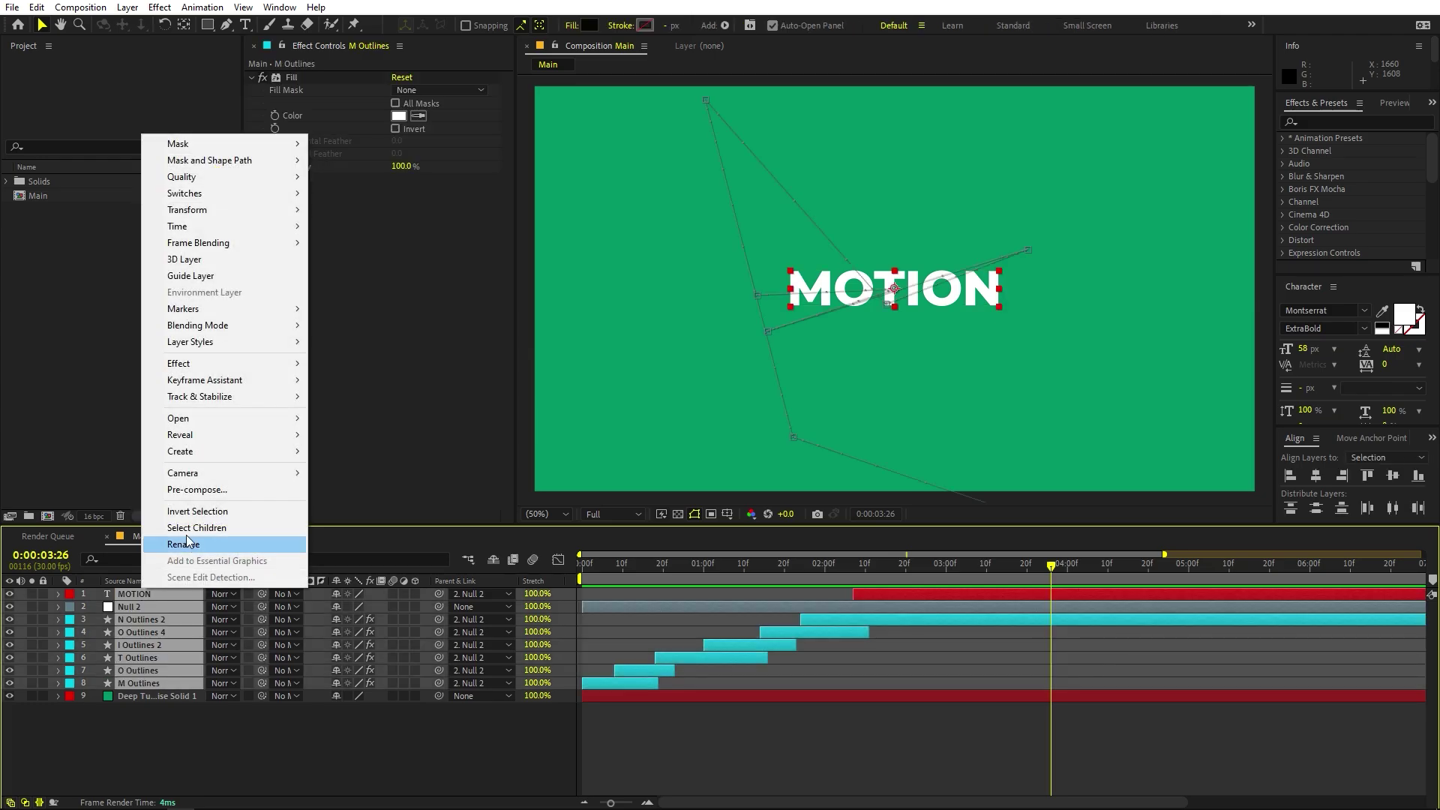
pyautogui.click(197, 490)
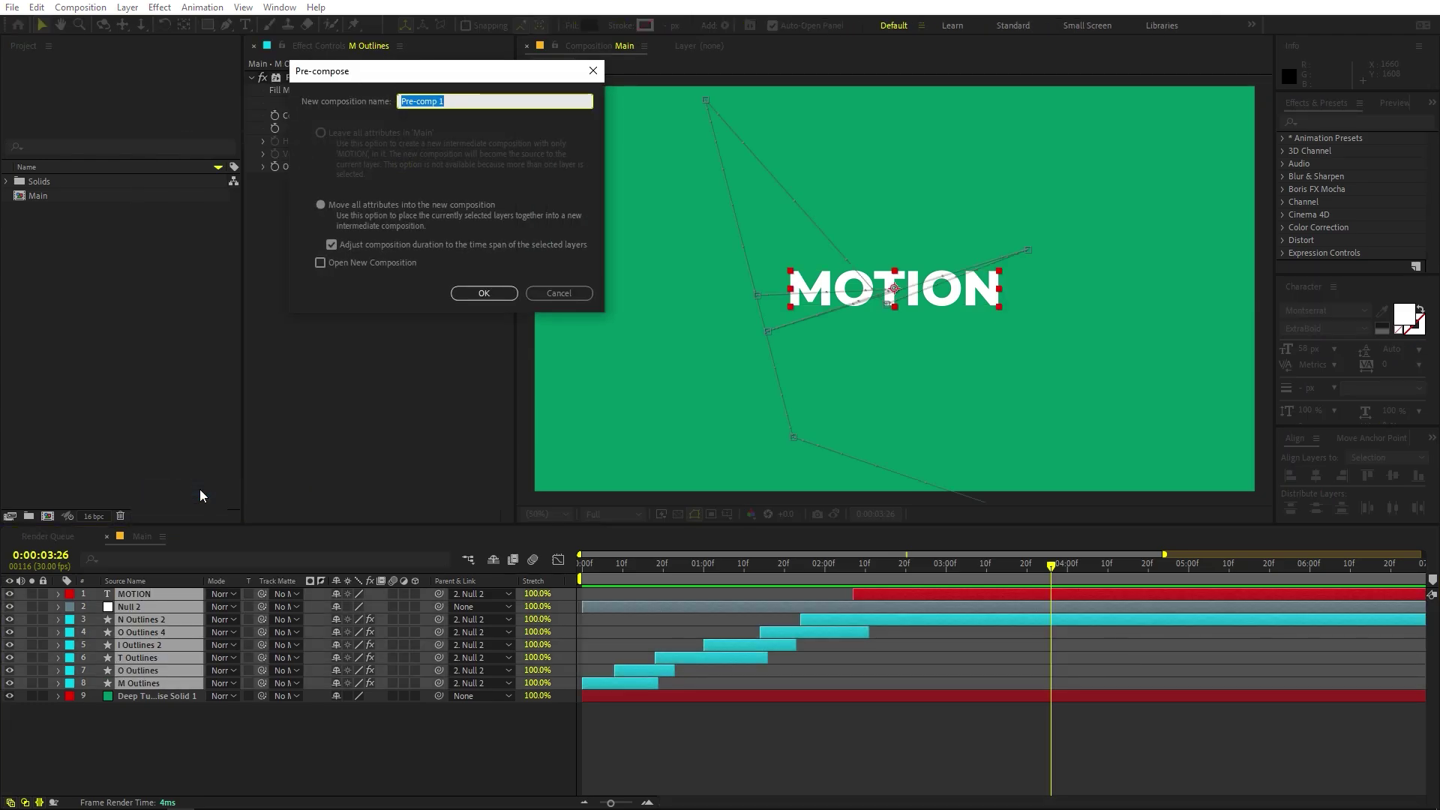
pyautogui.write('Text Comp')
pyautogui.press('Return')
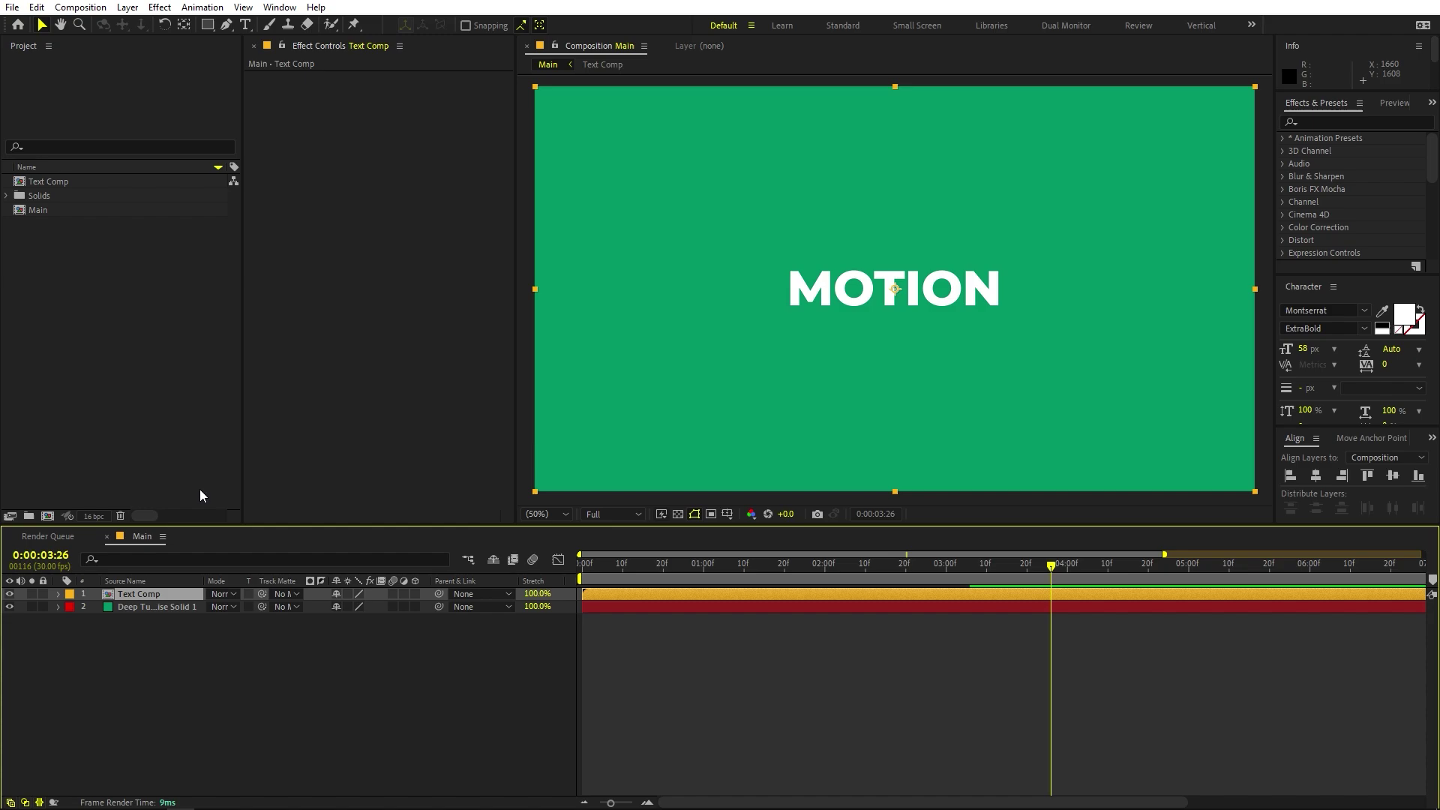
# Add a new adjustment layer above Text Comp in the Main composition
pyautogui.click(231, 708)
pyautogui.rightClick(211, 745)
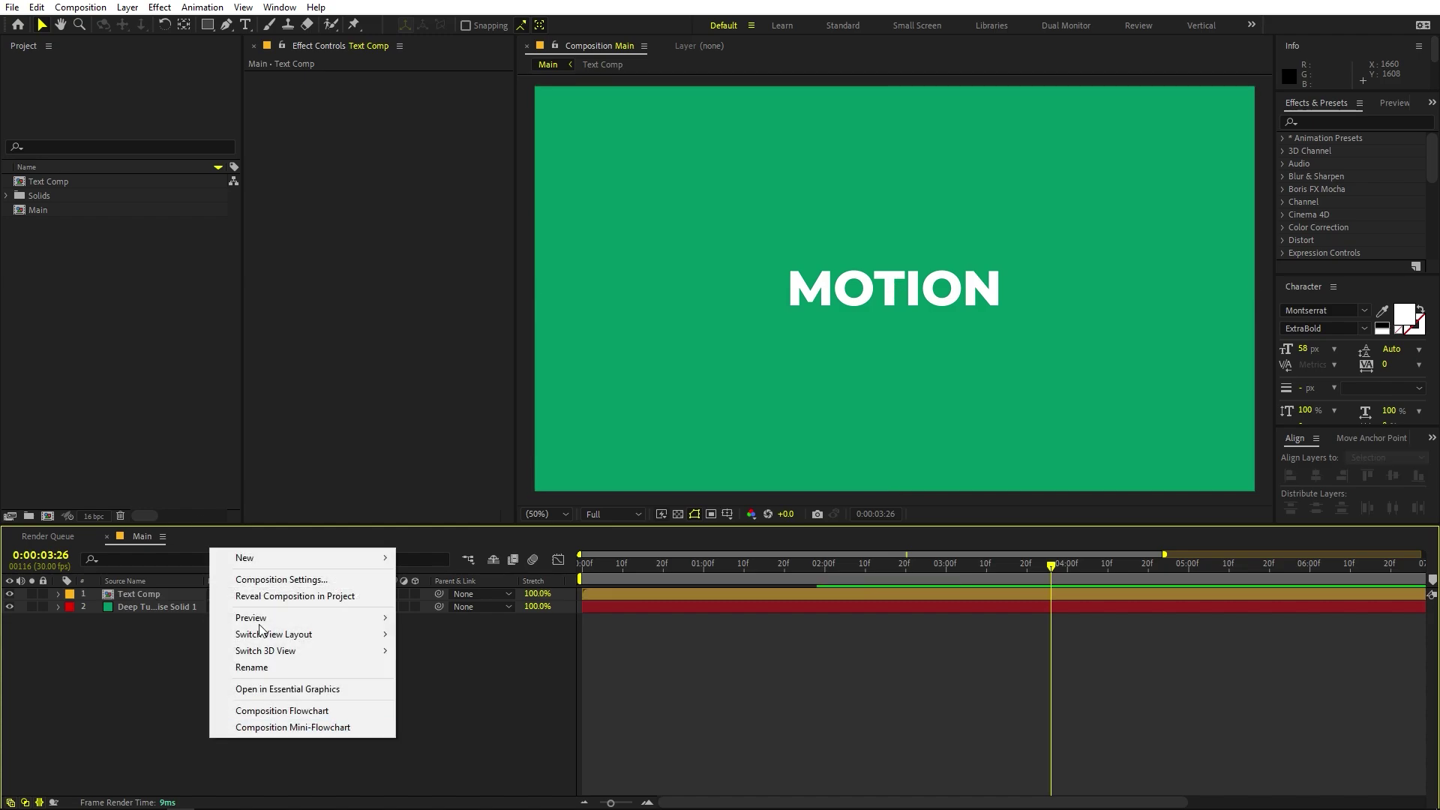
pyautogui.moveTo(277, 561)
pyautogui.click(446, 677)
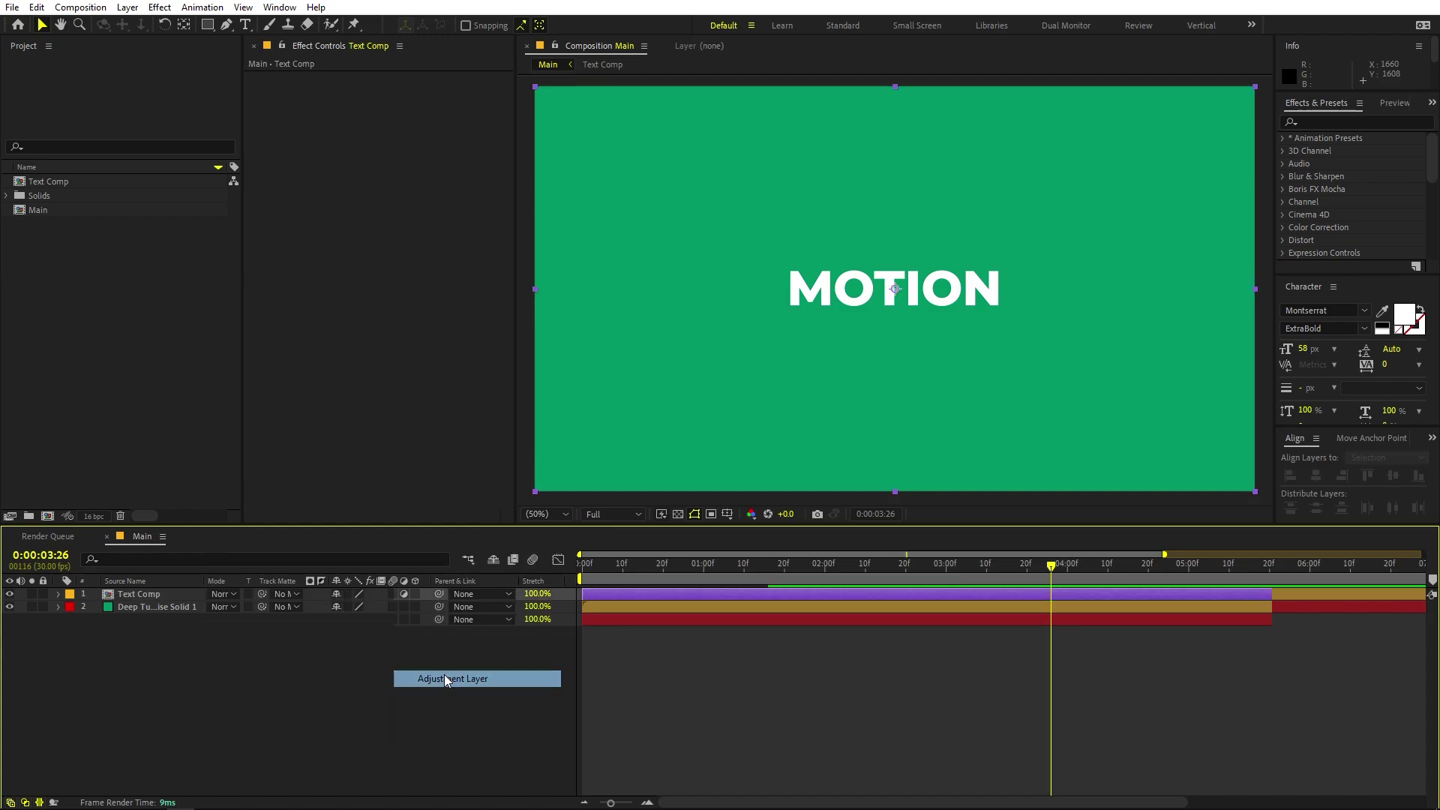
# Find the Echo effect and apply it to the adjustment layer
pyautogui.click(1372, 117)
pyautogui.write('ex')
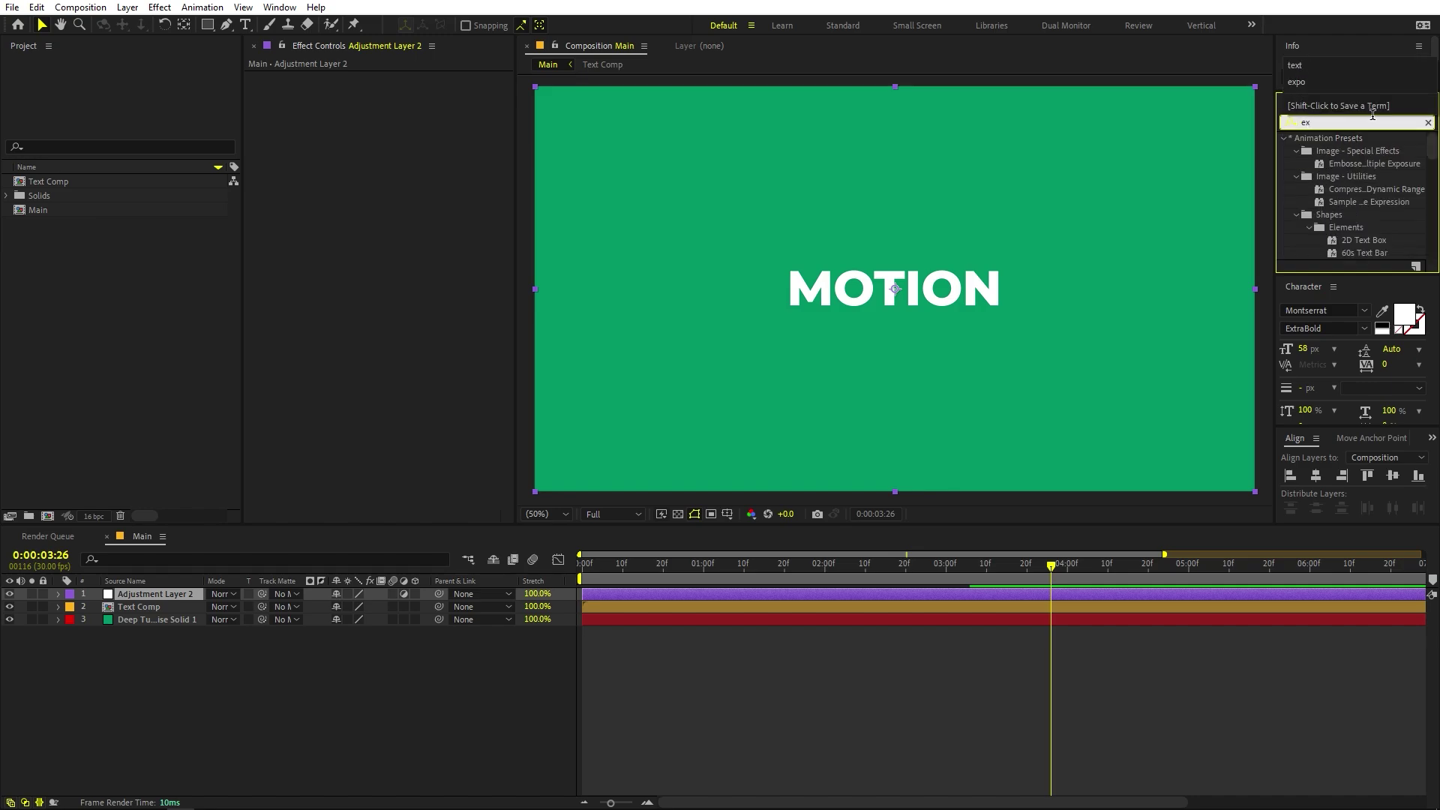
pyautogui.press('BackSpace')
pyautogui.write('cho')
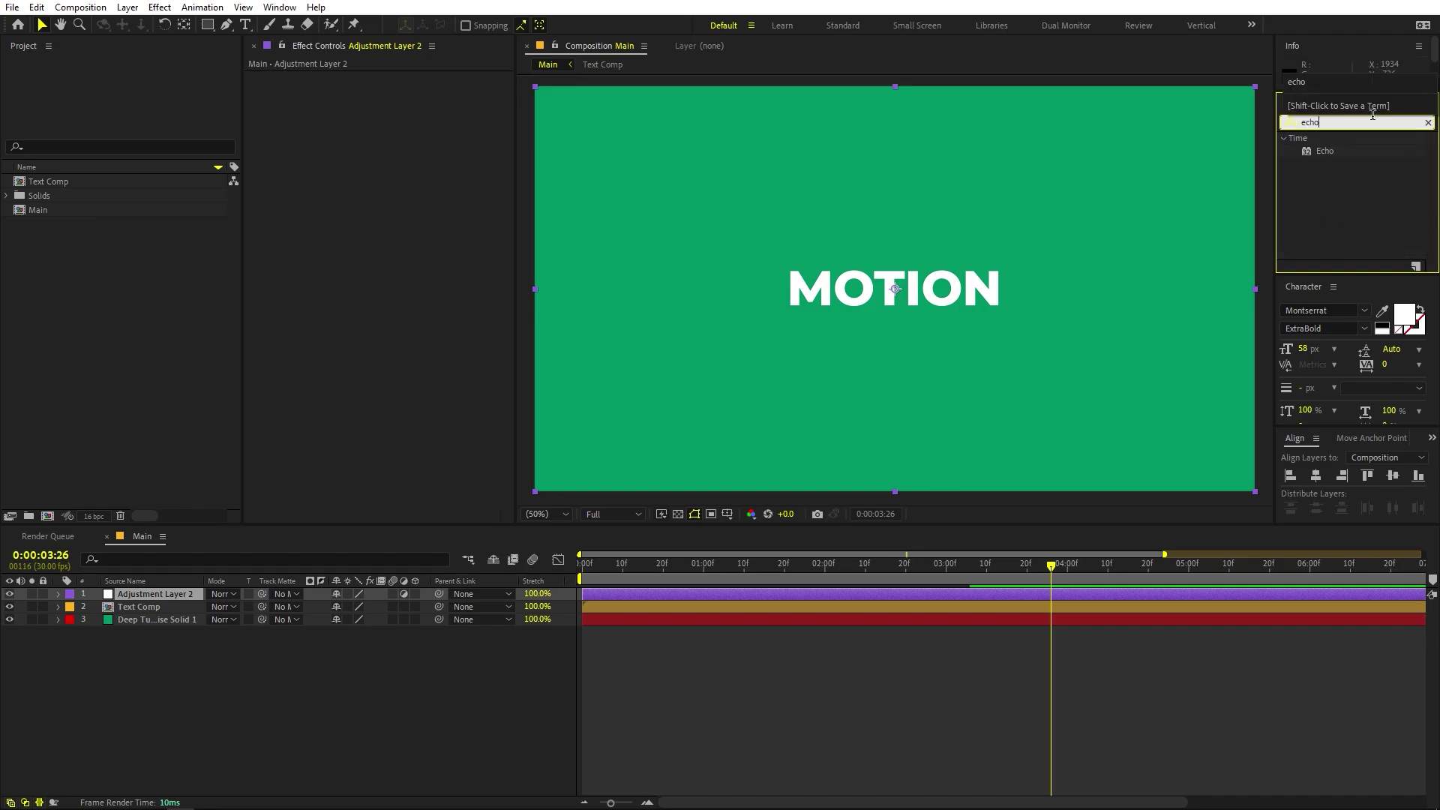
pyautogui.moveTo(1324, 150); pyautogui.dragTo(164, 595)
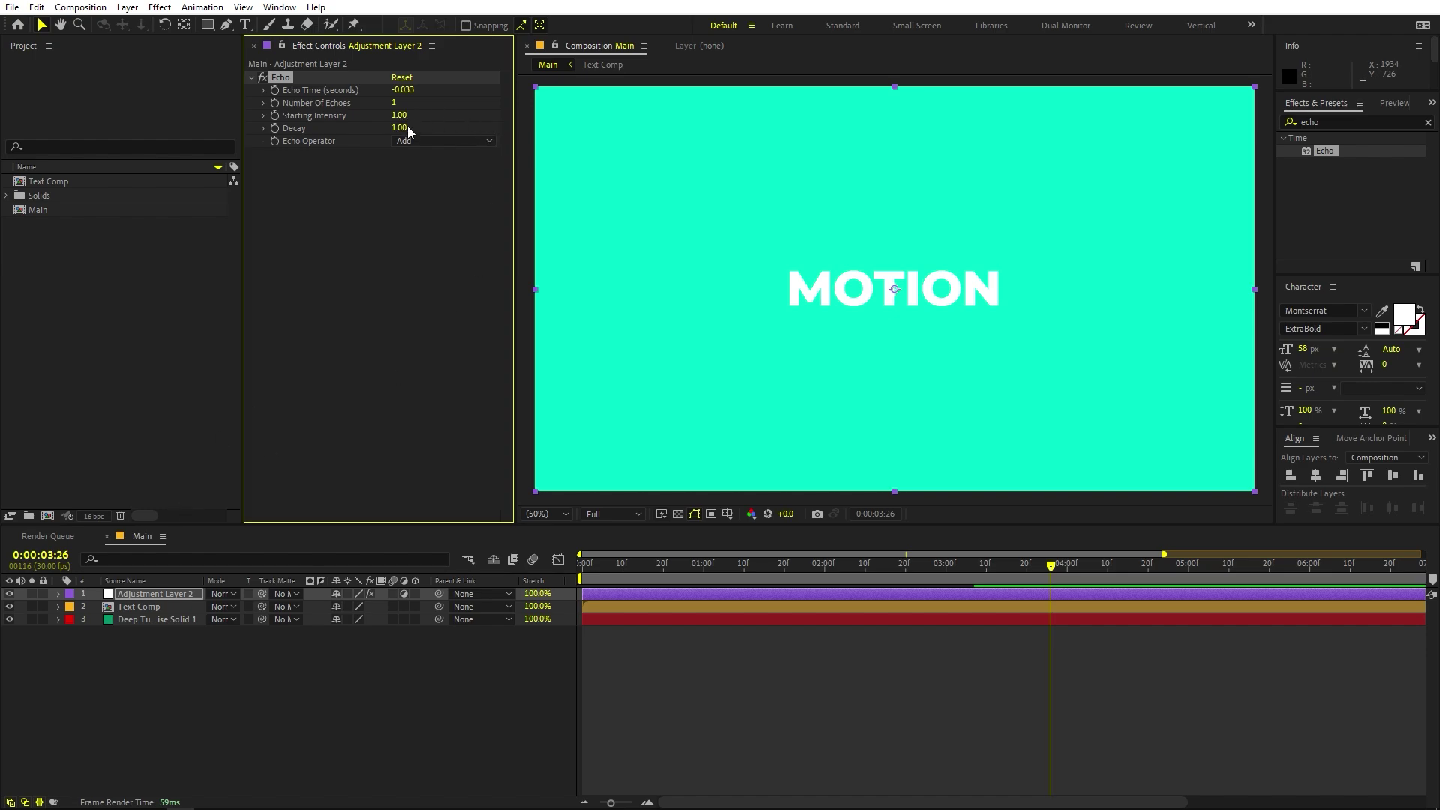
# Set the Echo effect's operator to Maximum, echo time to -0.001 seconds and number of echoes to 25
pyautogui.click(415, 144)
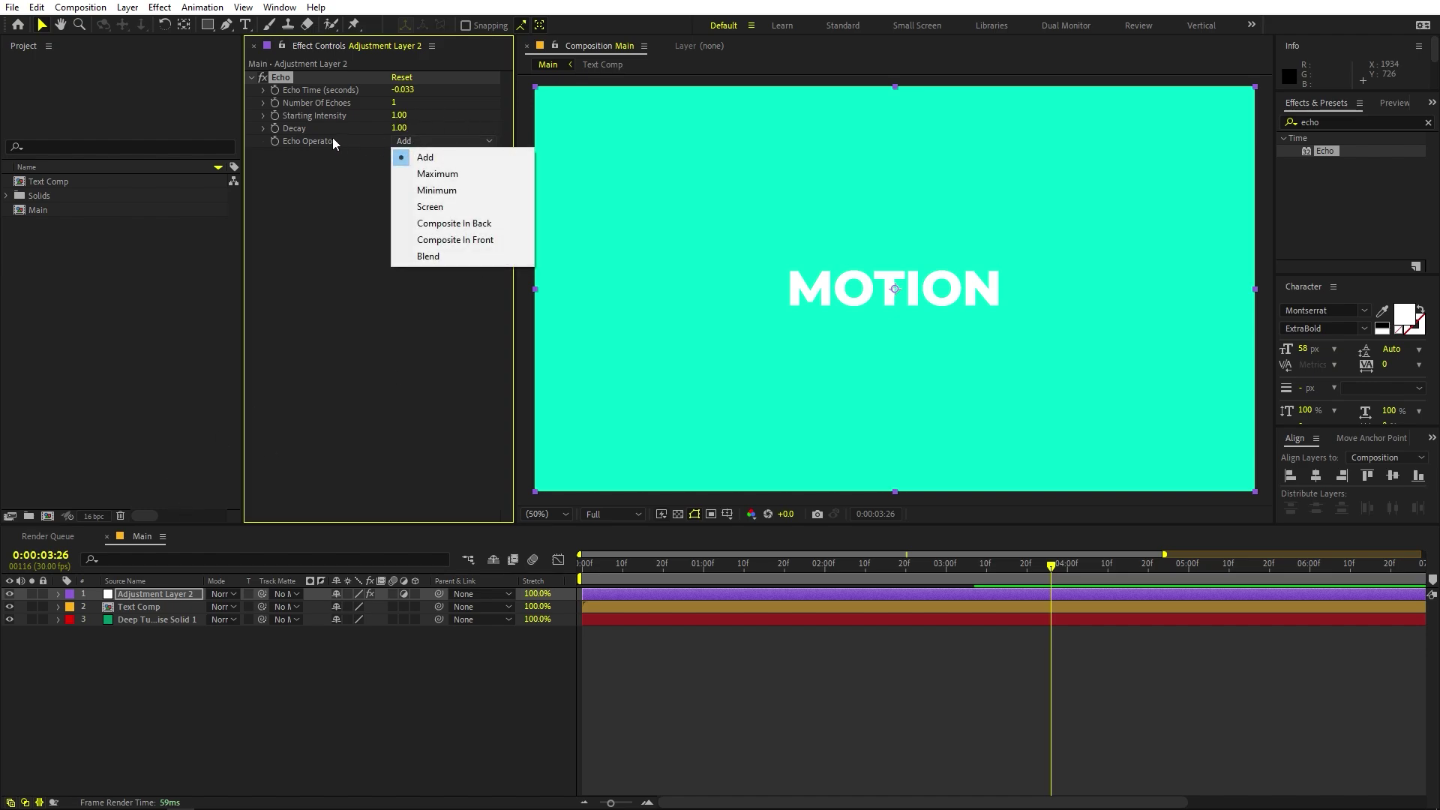
pyautogui.click(435, 173)
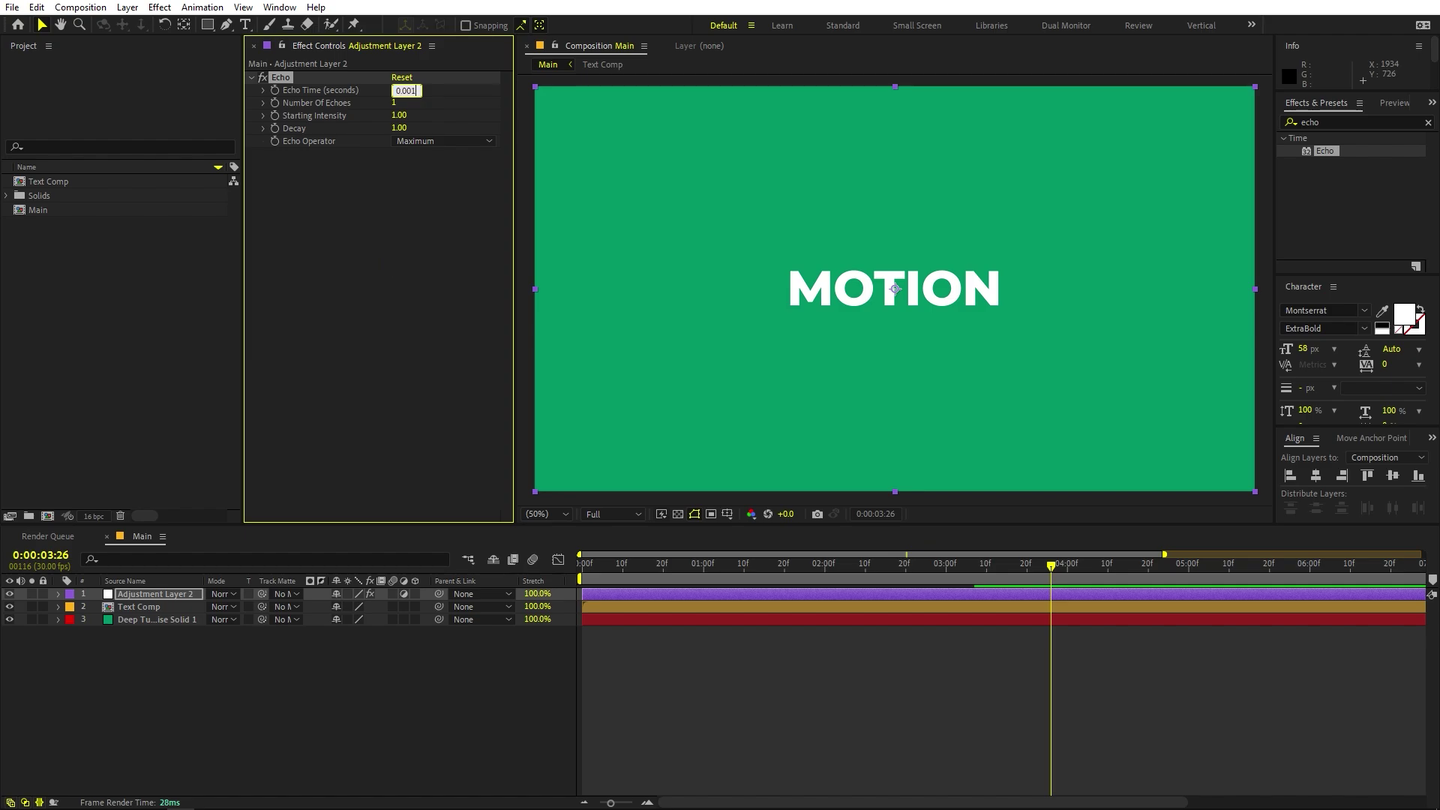
pyautogui.click(384, 360)
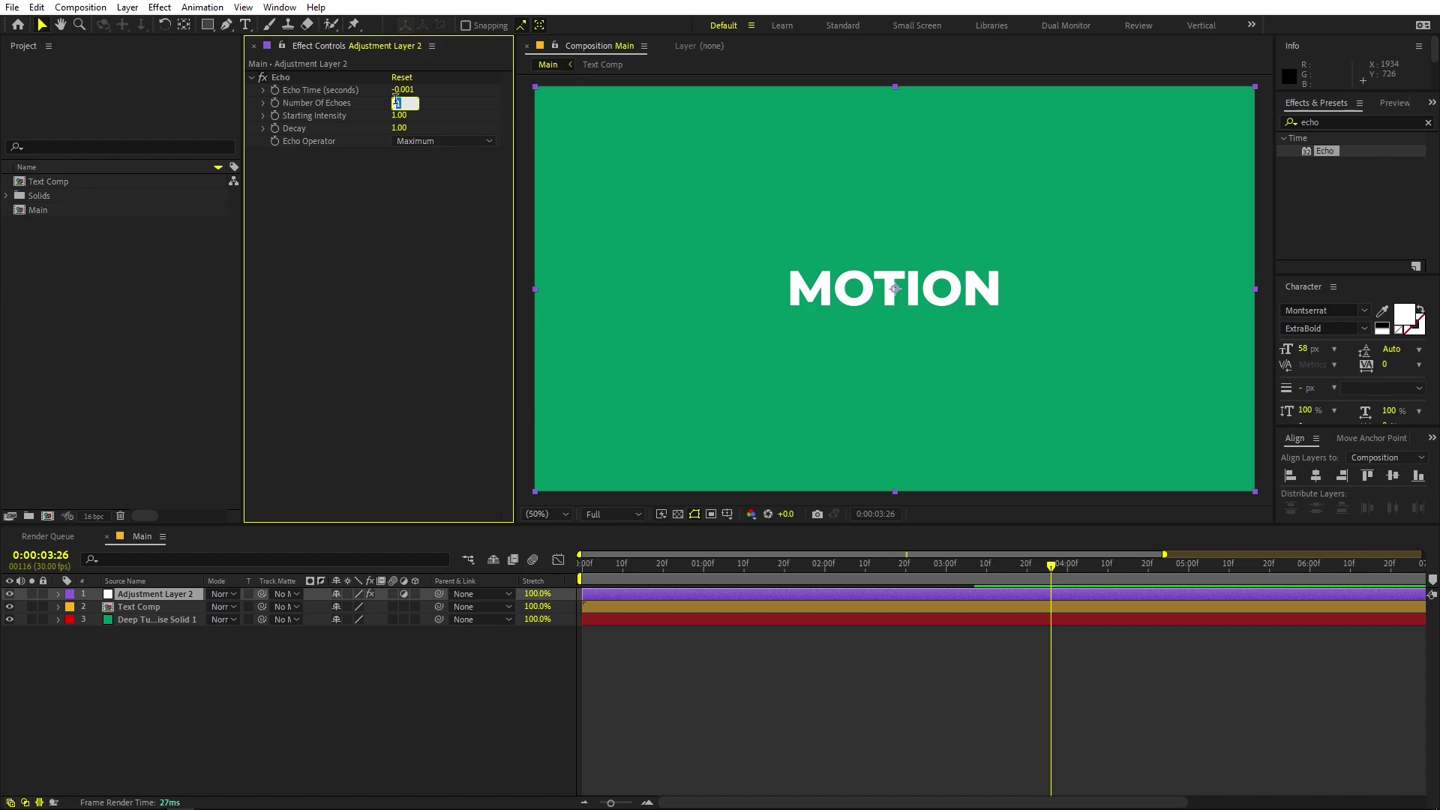
pyautogui.write('25')
pyautogui.press('Return')
pyautogui.click(159, 705)
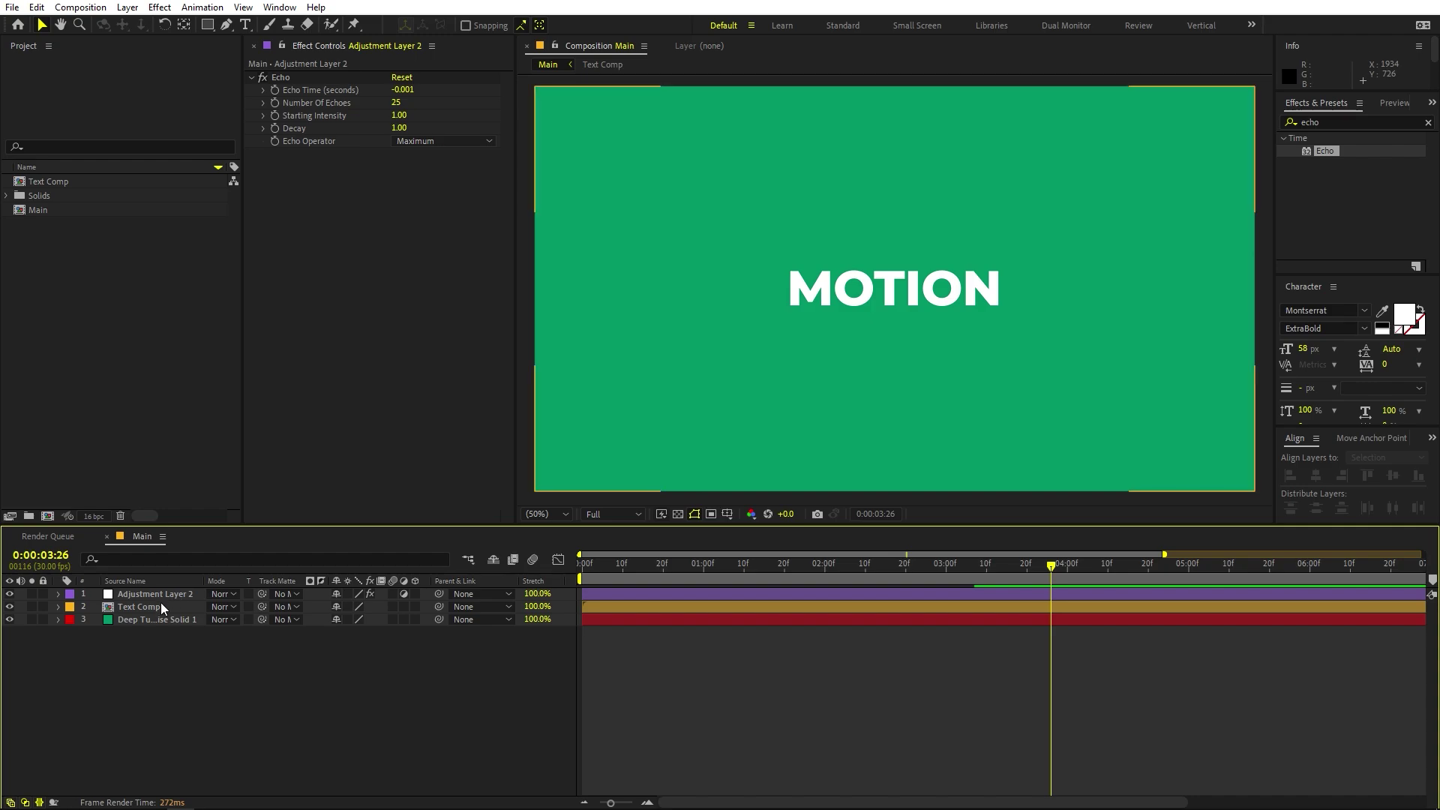
# Duplicate the Text Comp layer and place the copy above the adjustment layer
pyautogui.click(162, 607)
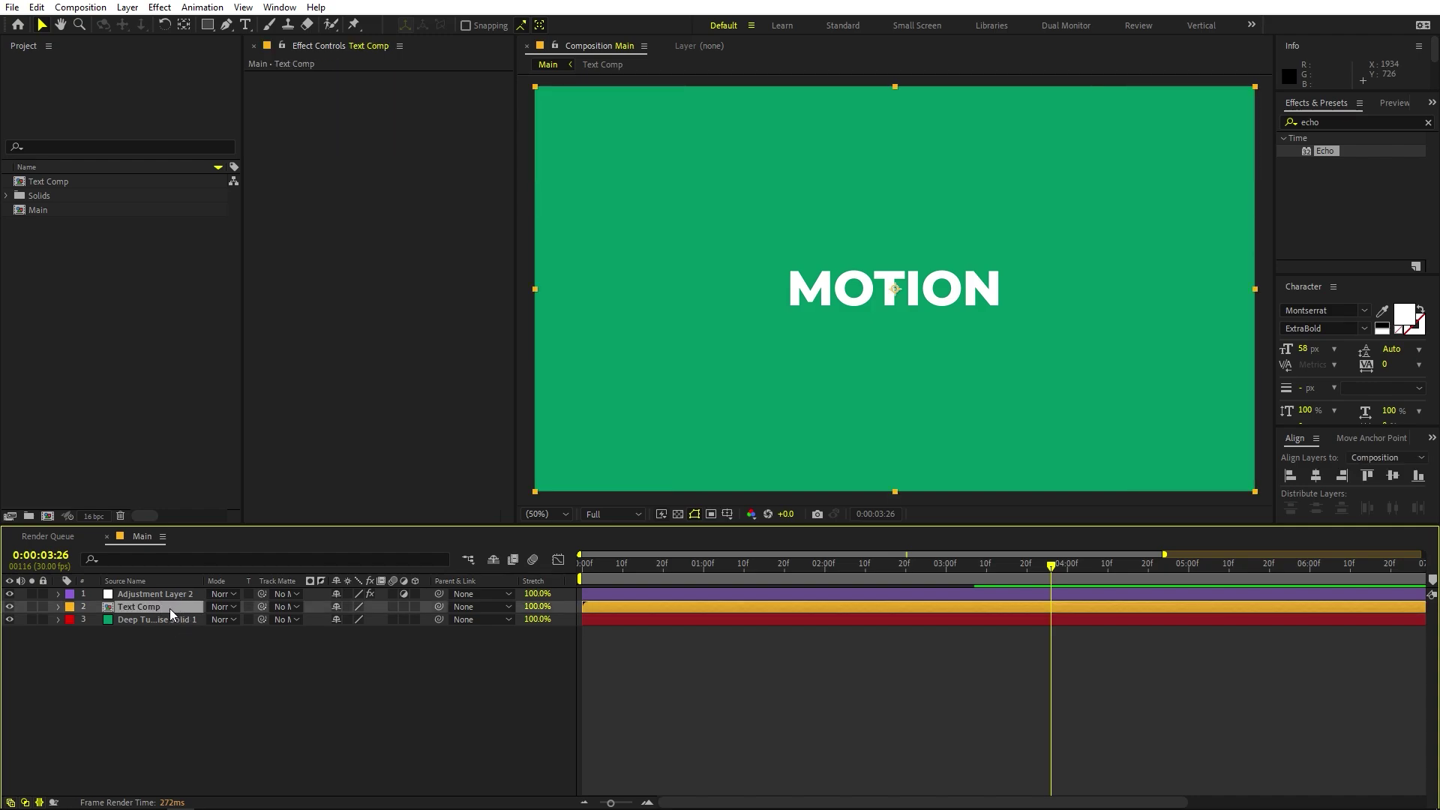
pyautogui.hotkey('ctrl', 'd')
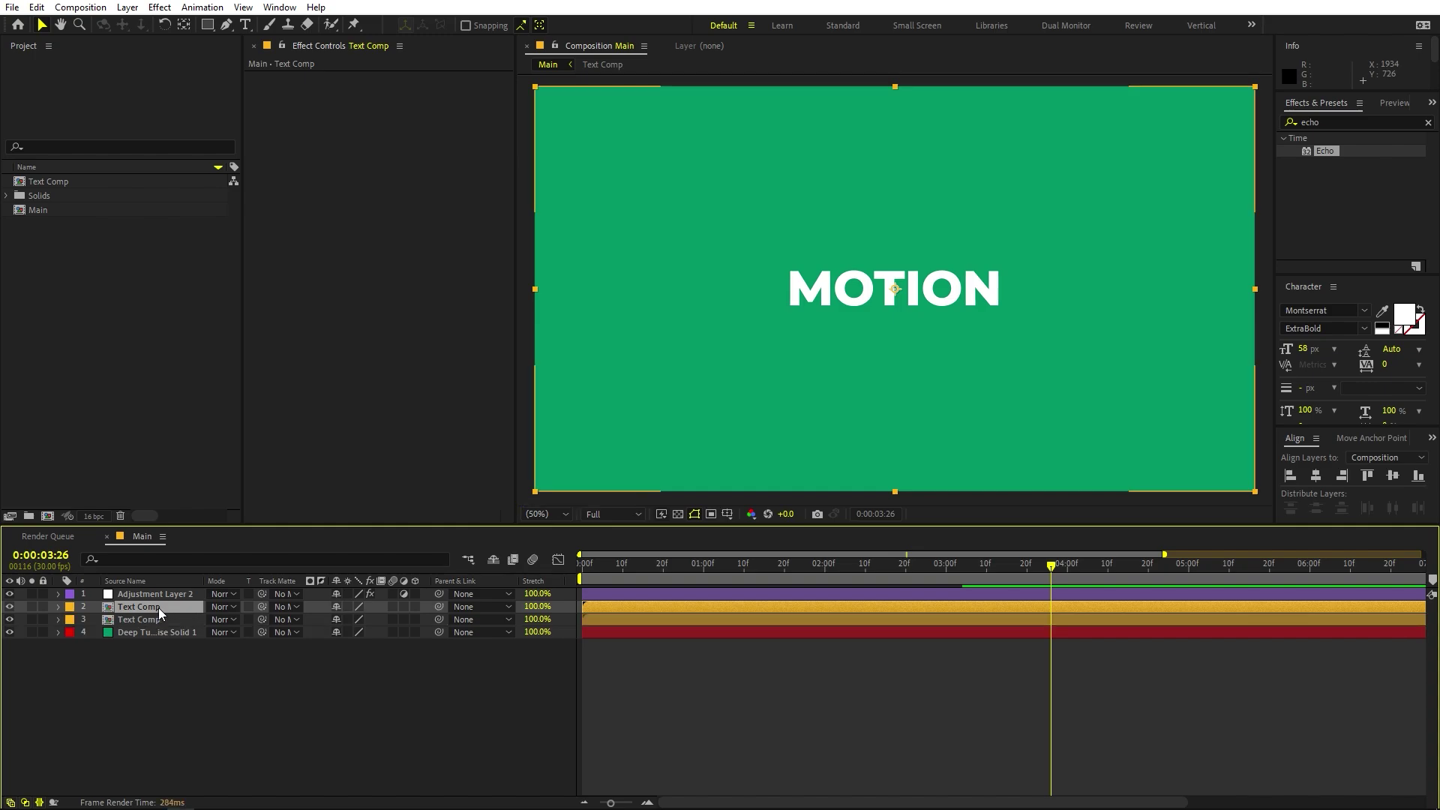
pyautogui.moveTo(159, 612); pyautogui.dragTo(160, 592)
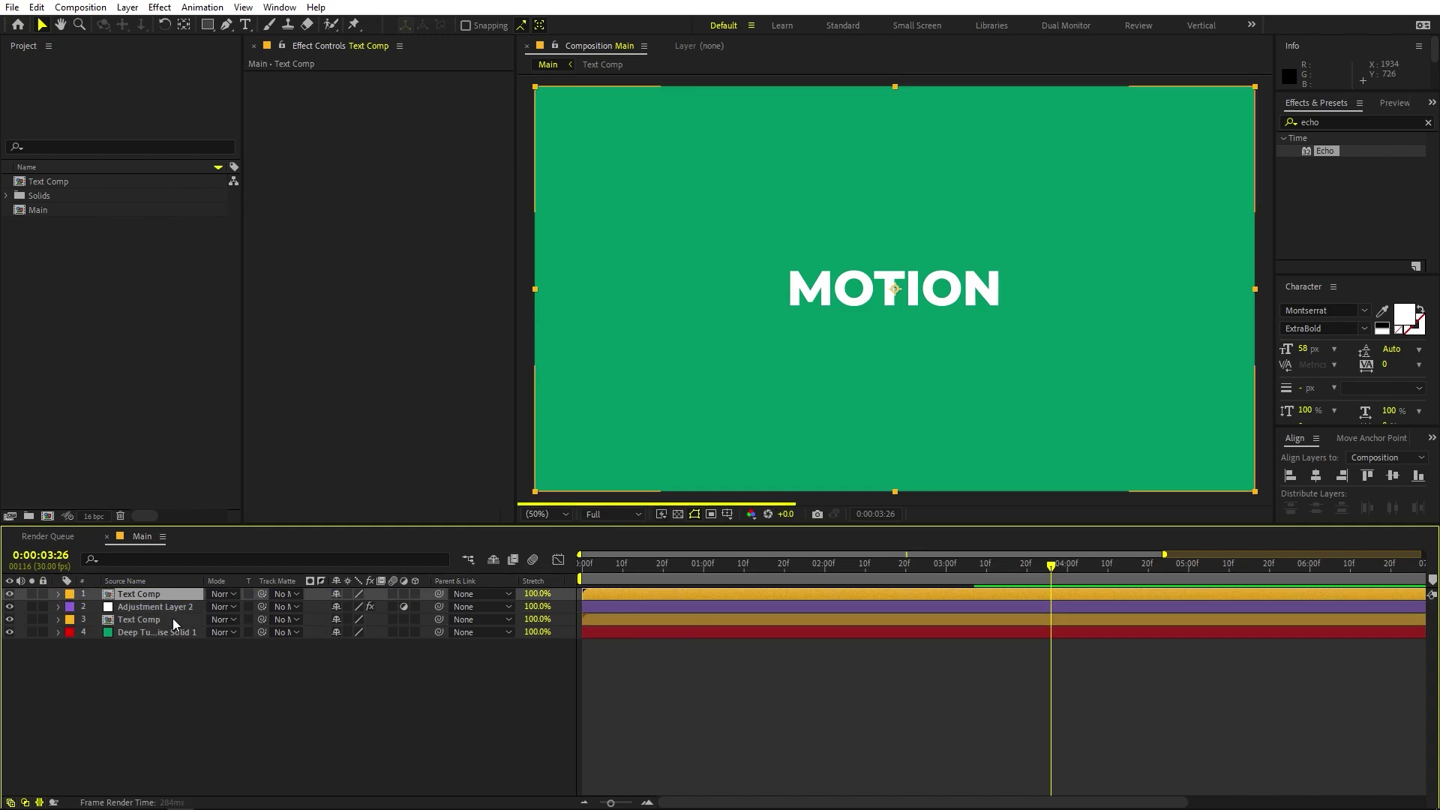
# Find the Fill effect and apply it to the Text Comp layer below the adjustment layer
pyautogui.click(172, 619)
pyautogui.click(1359, 122)
pyautogui.write('fil')
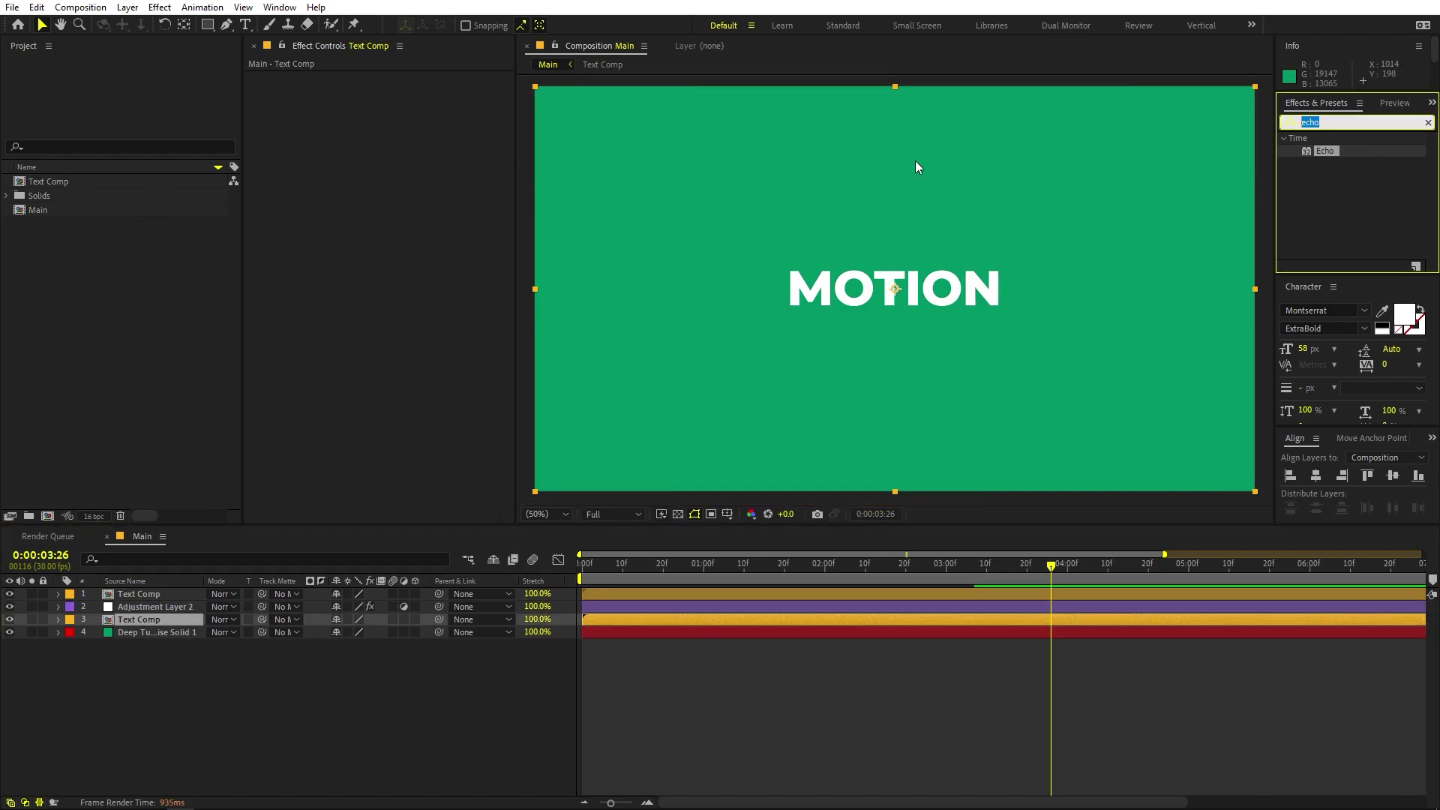
pyautogui.write('l')
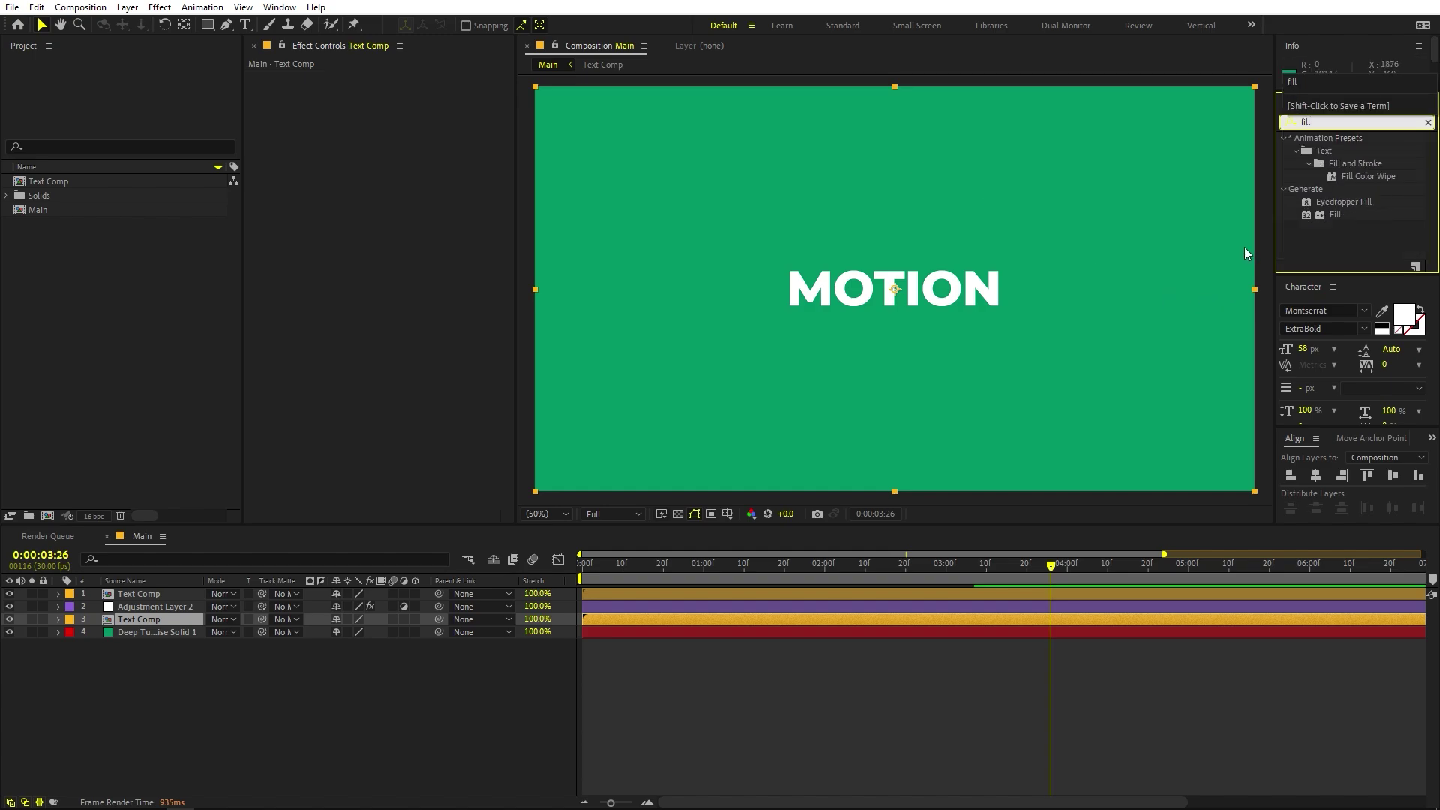
pyautogui.moveTo(1344, 213); pyautogui.dragTo(1328, 213)
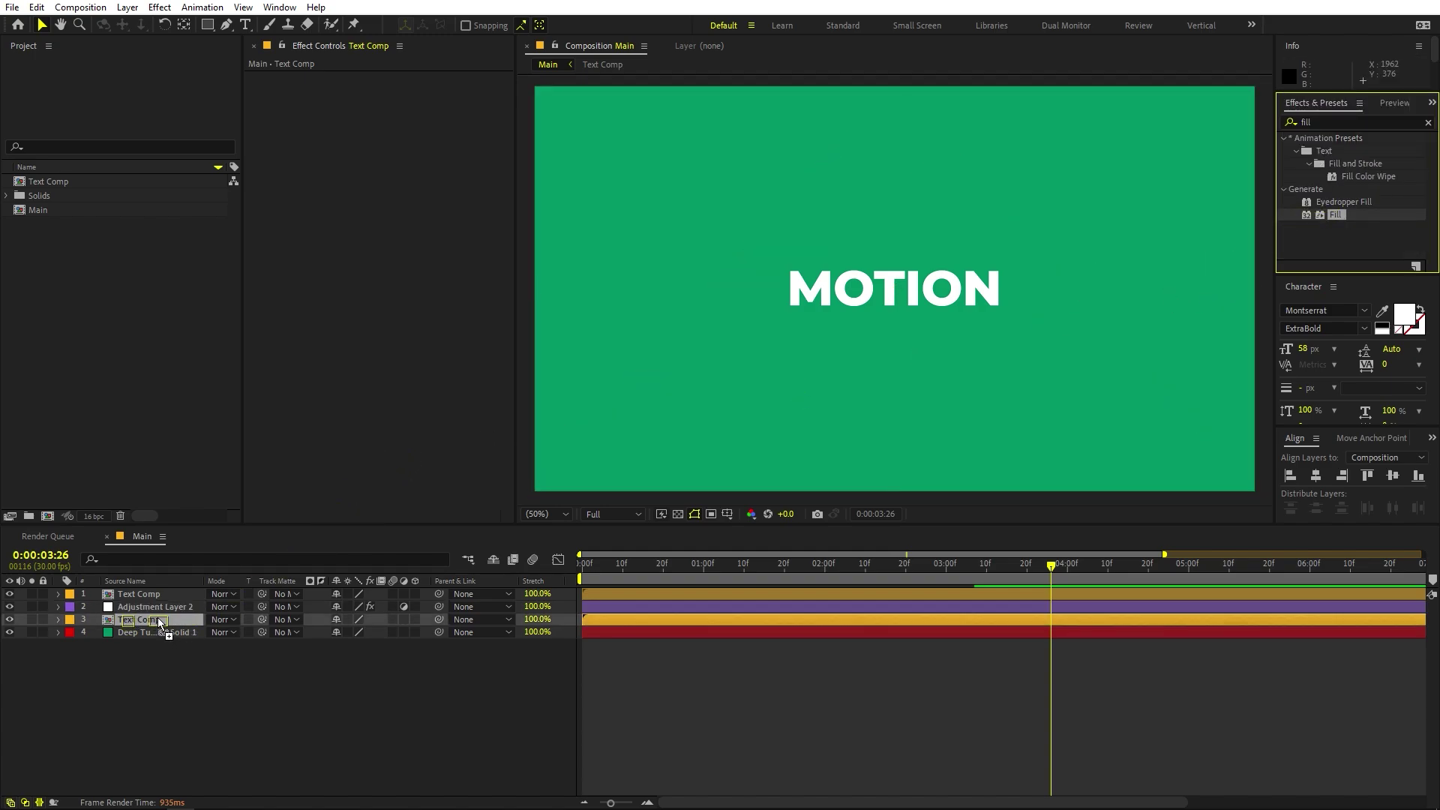
pyautogui.moveTo(160, 622); pyautogui.dragTo(159, 620)
# Set the lower Text Comp's Fill colour to bright green 00FFAE, sampling the background green as its base, with frame 0:00:00:13 in view
pyautogui.click(634, 570)
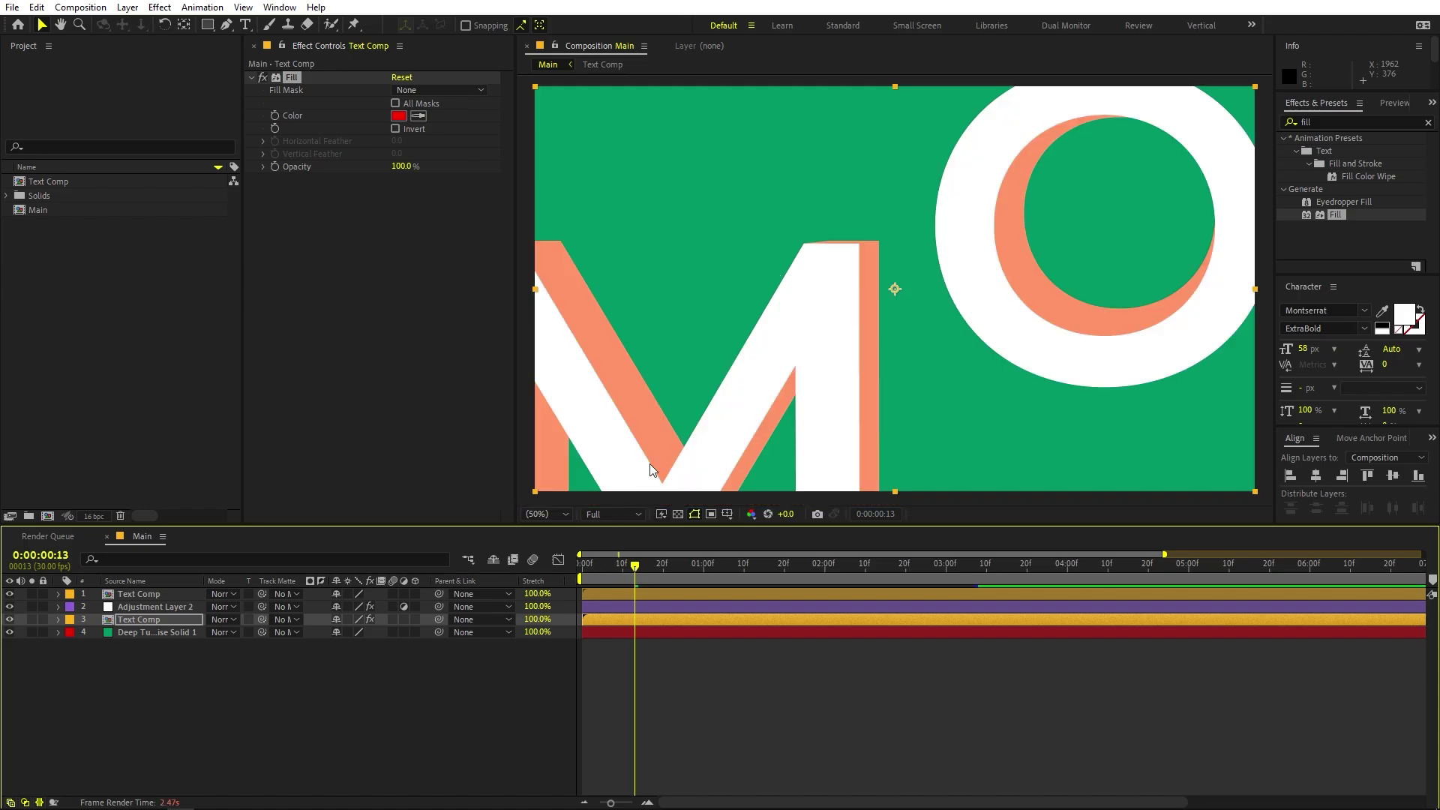
pyautogui.press('.')
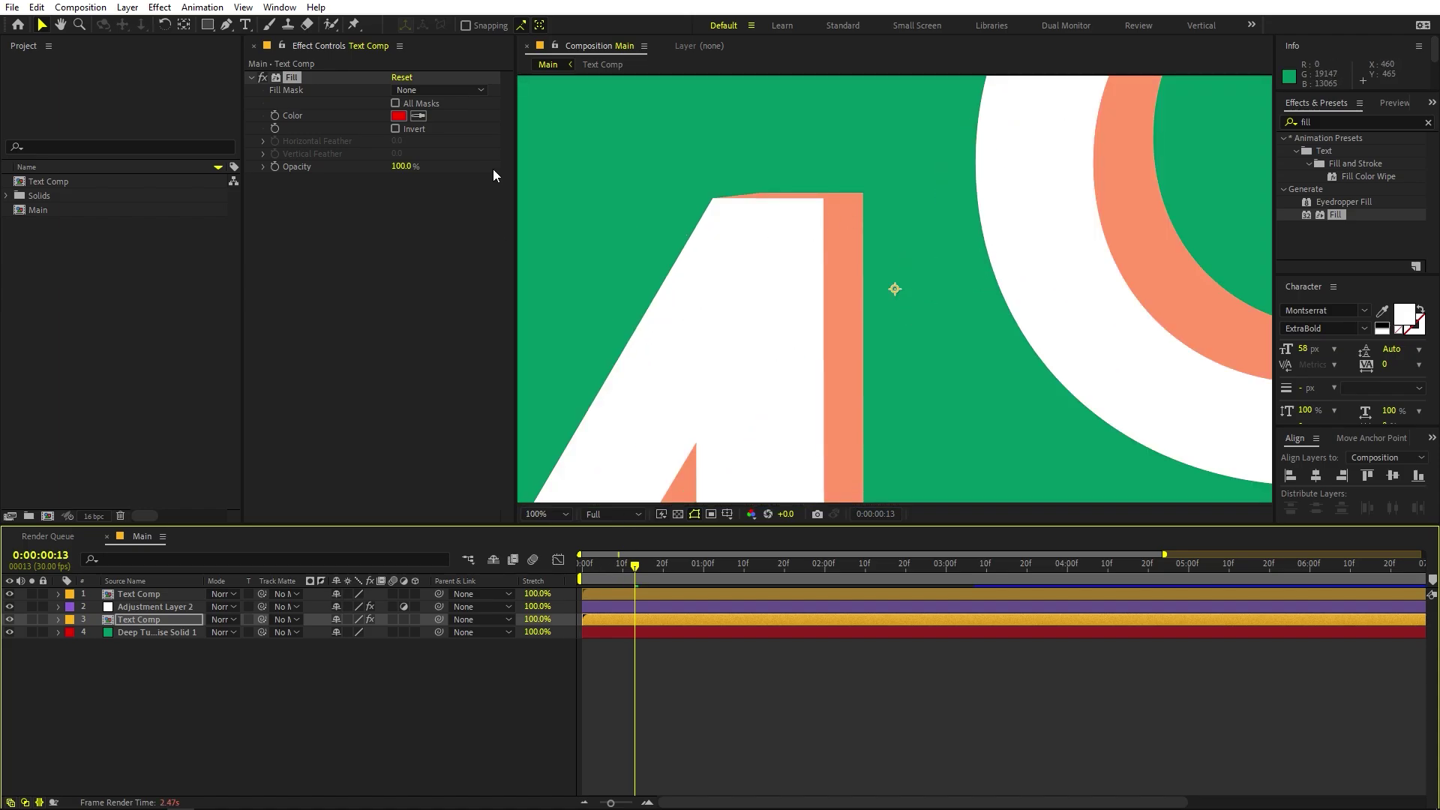
pyautogui.click(398, 115)
pyautogui.click(264, 401)
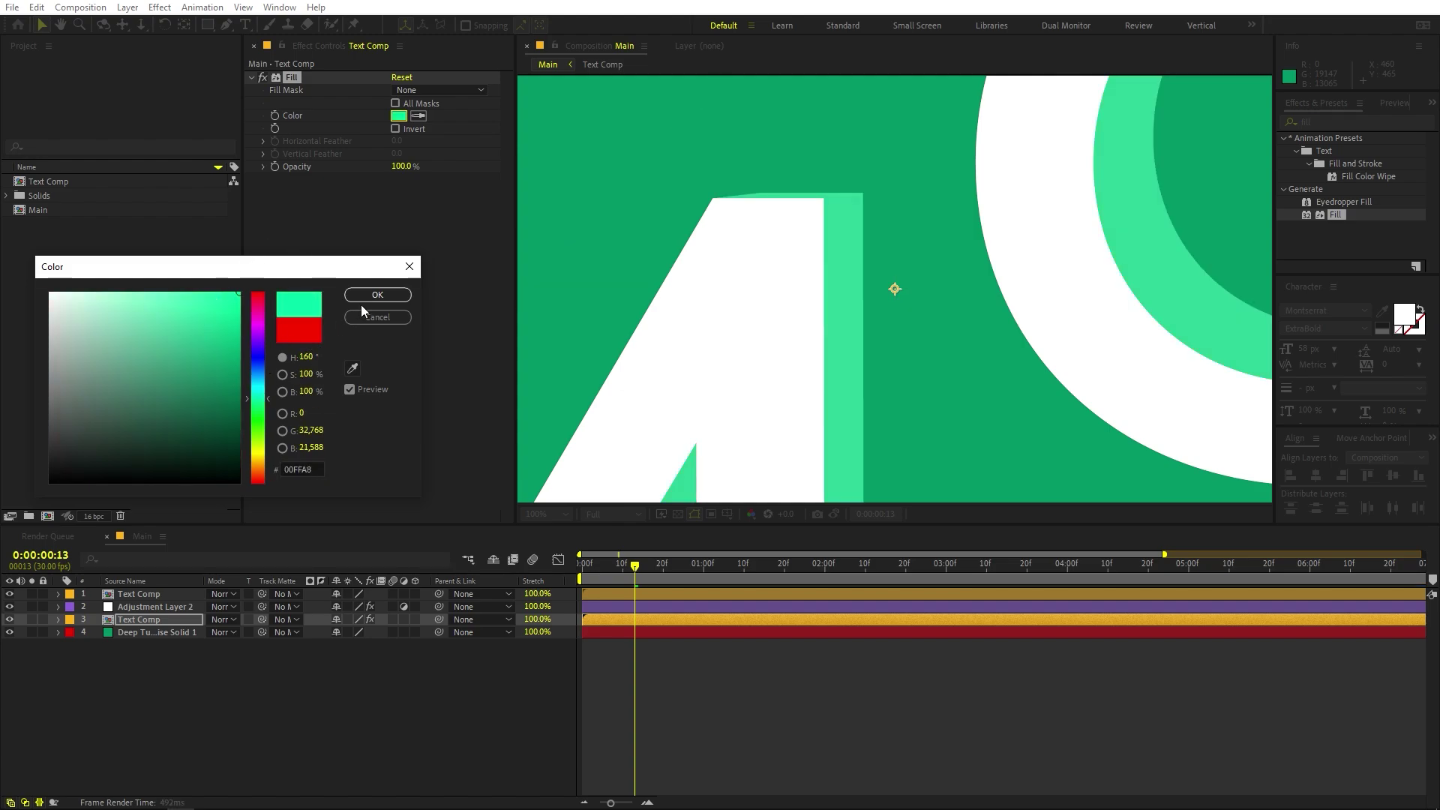
pyautogui.click(352, 368)
pyautogui.click(641, 187)
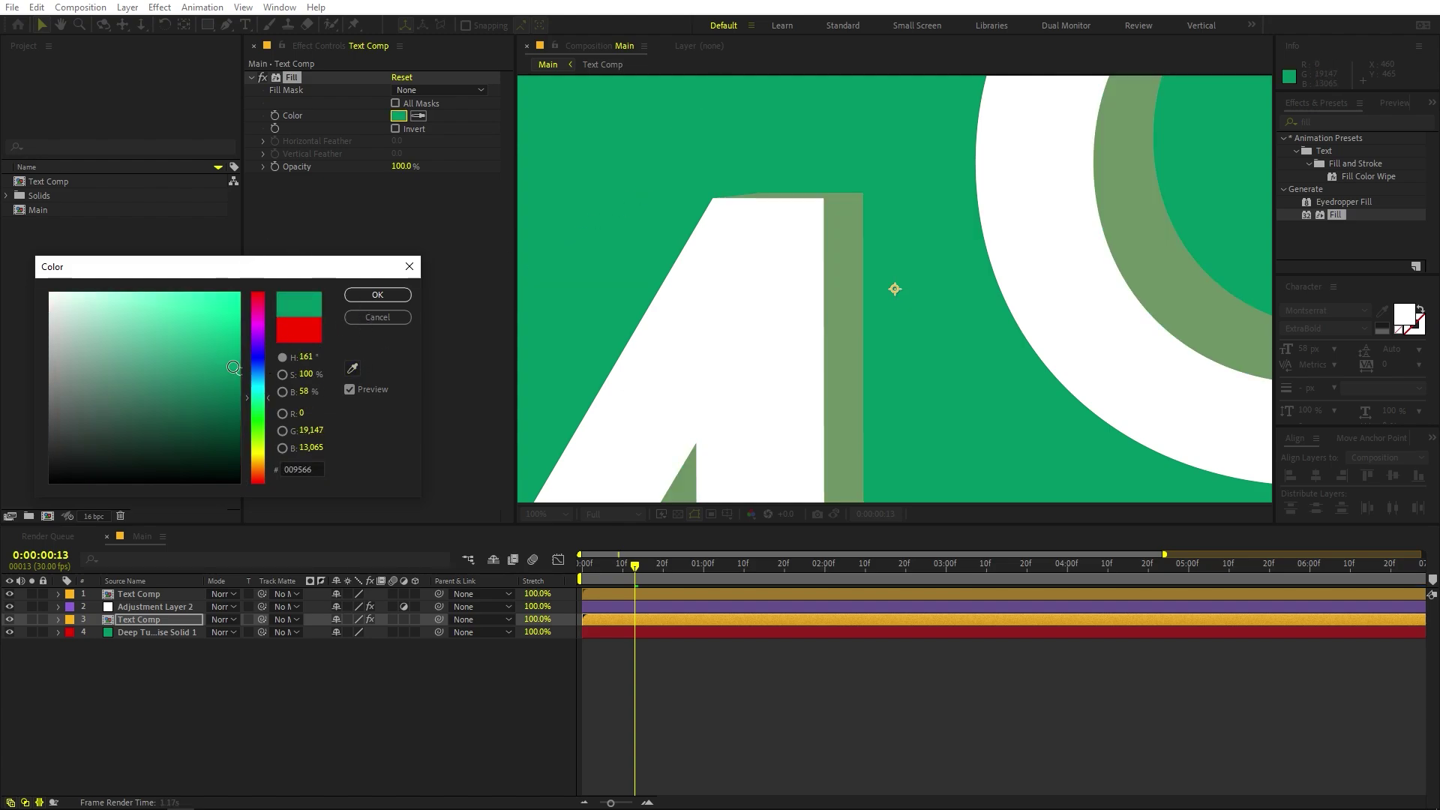
pyautogui.moveTo(233, 368); pyautogui.dragTo(298, 205)
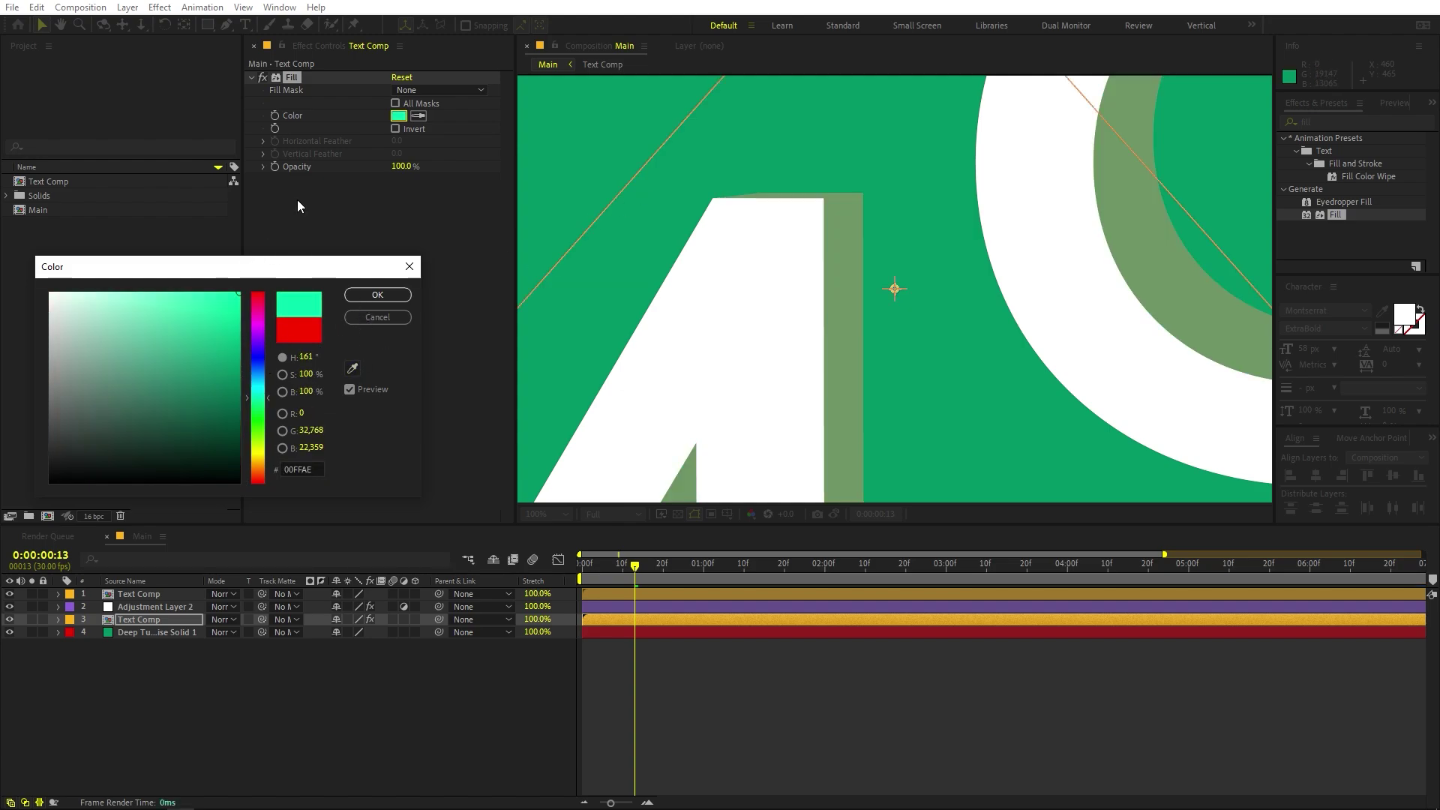
pyautogui.click(381, 296)
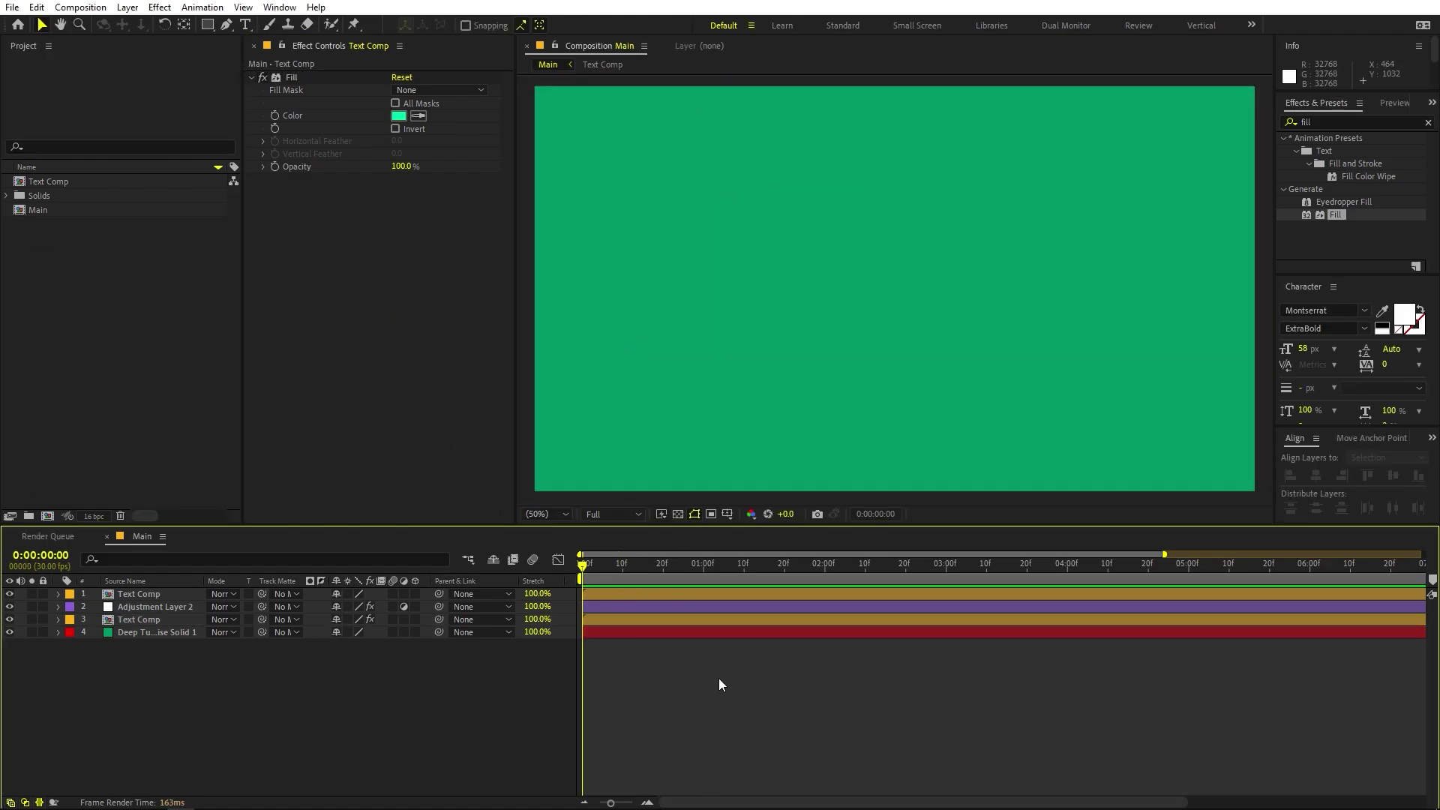
# Play back the animation from the start and scrub through its ending to review the echo trails
pyautogui.press('space')
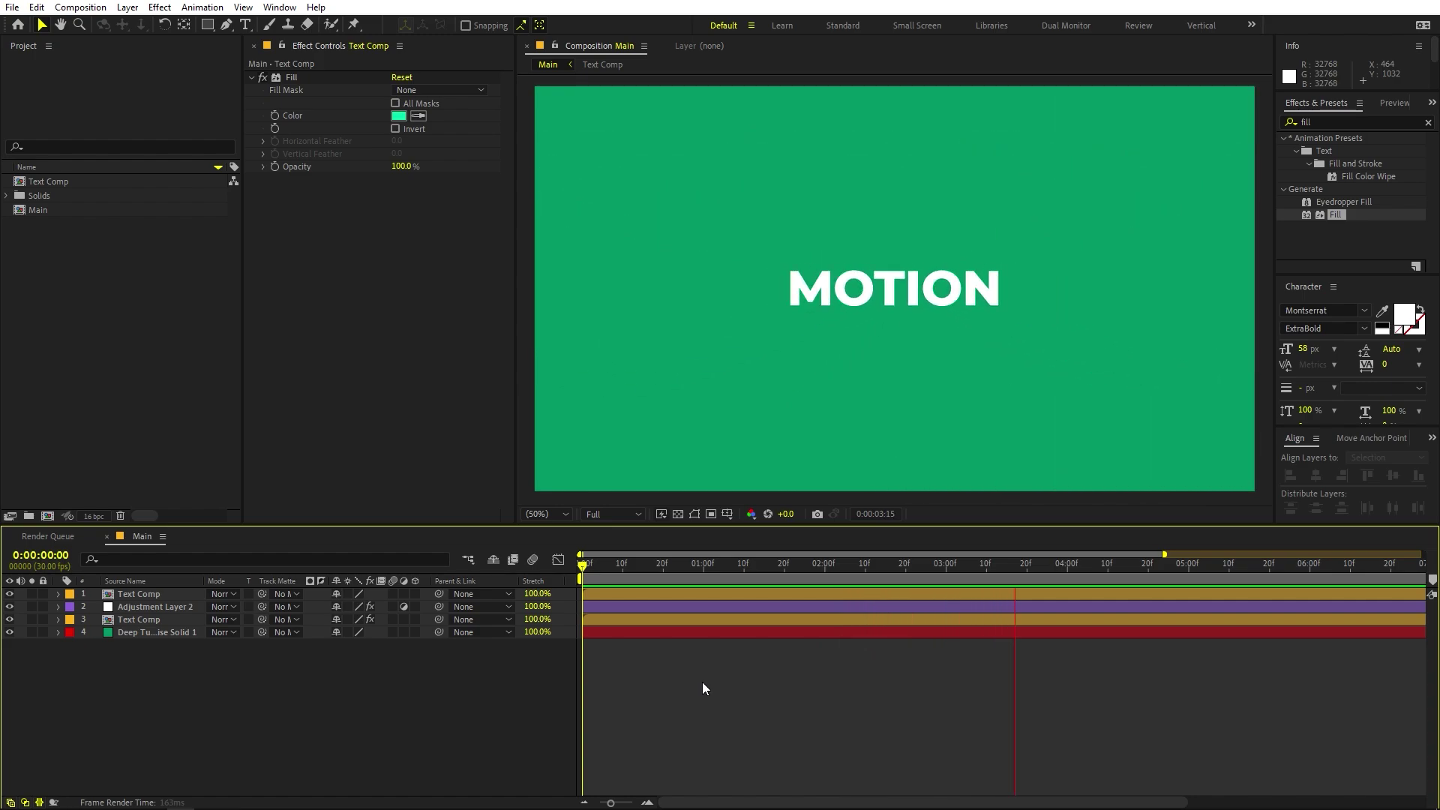
pyautogui.moveTo(1055, 564)
pyautogui.mouseDown()
pyautogui.moveTo(821, 587)
pyautogui.moveTo(606, 582)
pyautogui.moveTo(1046, 570)
pyautogui.mouseUp()
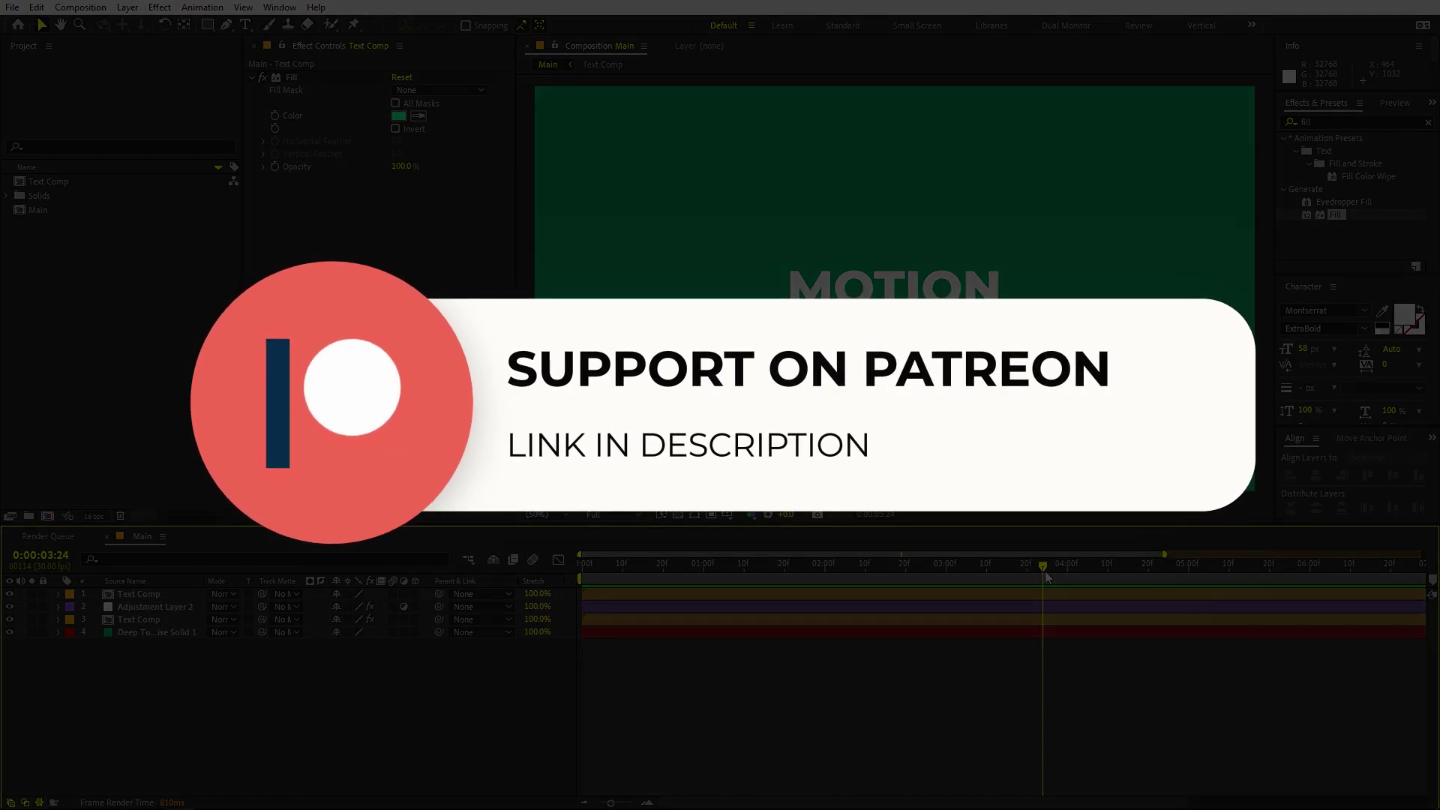
pyautogui.moveTo(1048, 577); pyautogui.dragTo(902, 602)
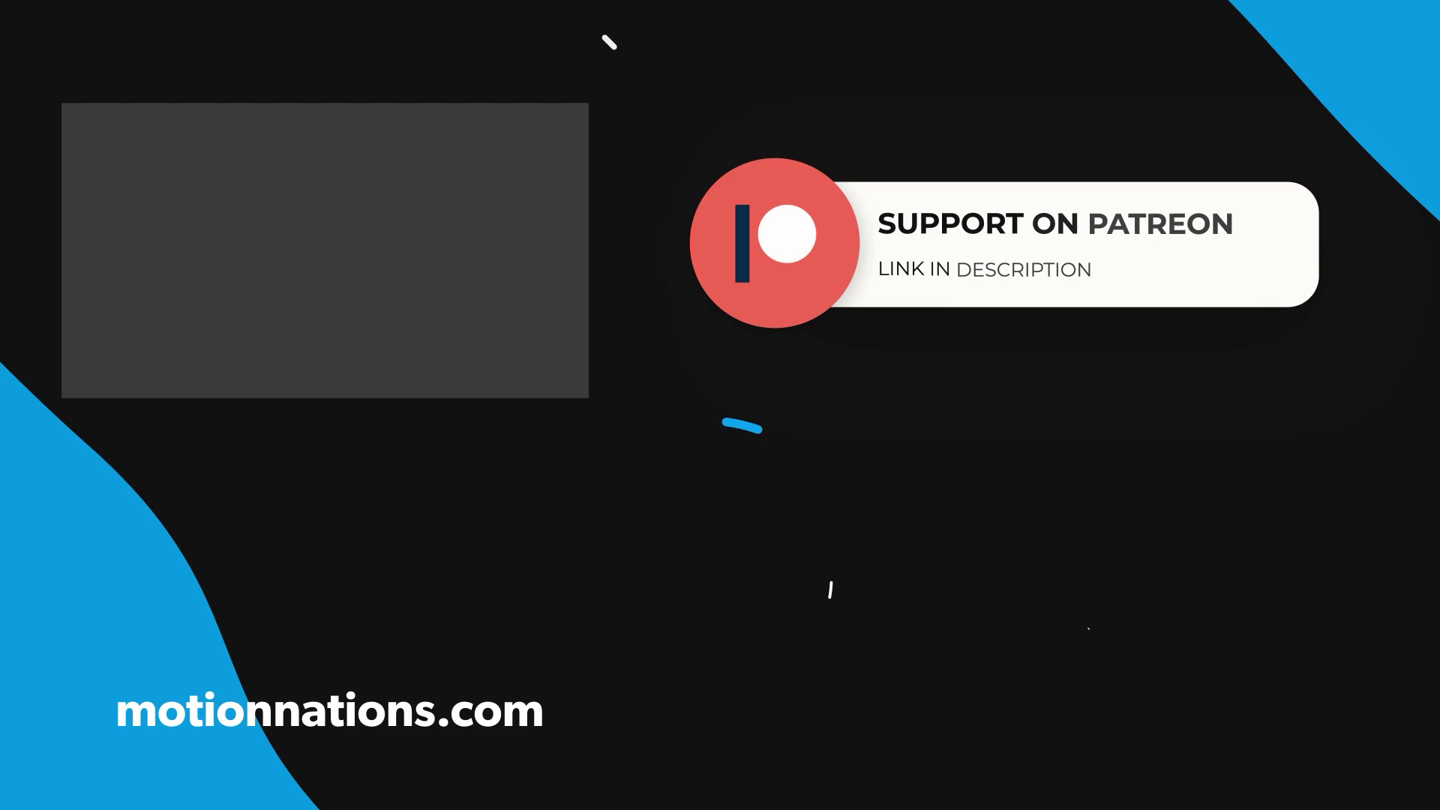